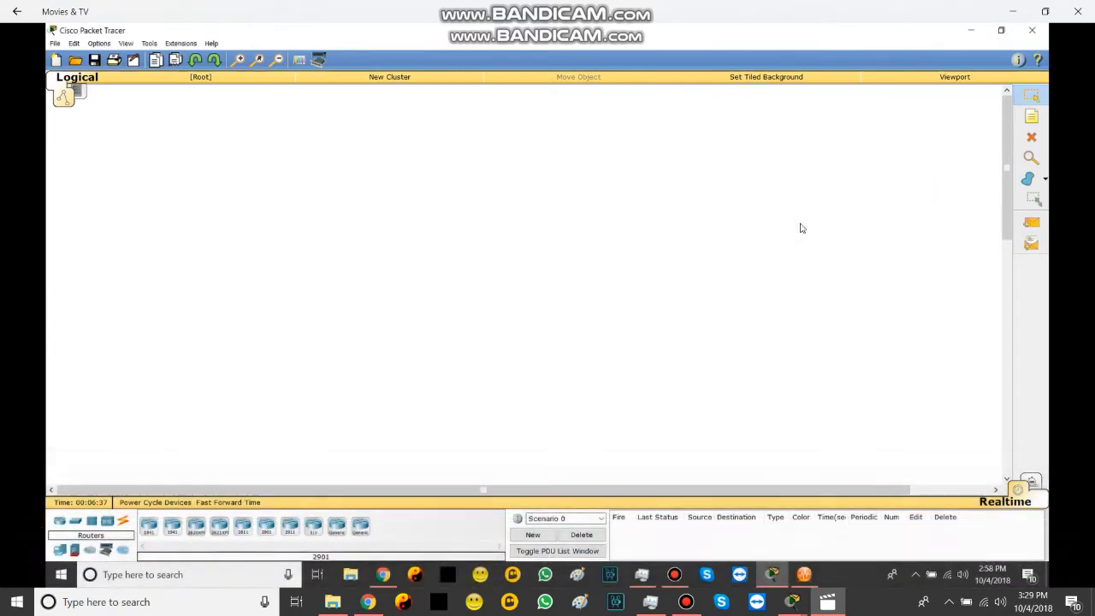
Step: Seek the tutorial forward to where four 2911 routers and six switches appear
{"action": "mouse_move", "coordinate": [200, 467]}
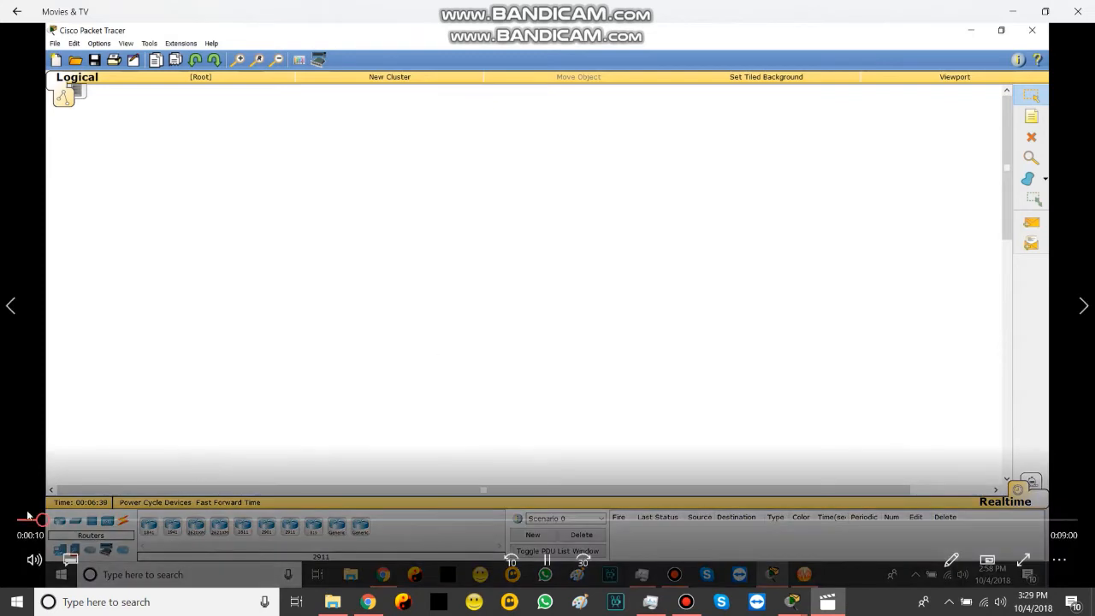
{"action": "left_click_drag", "start_coordinate": [48, 522], "coordinate": [178, 520]}
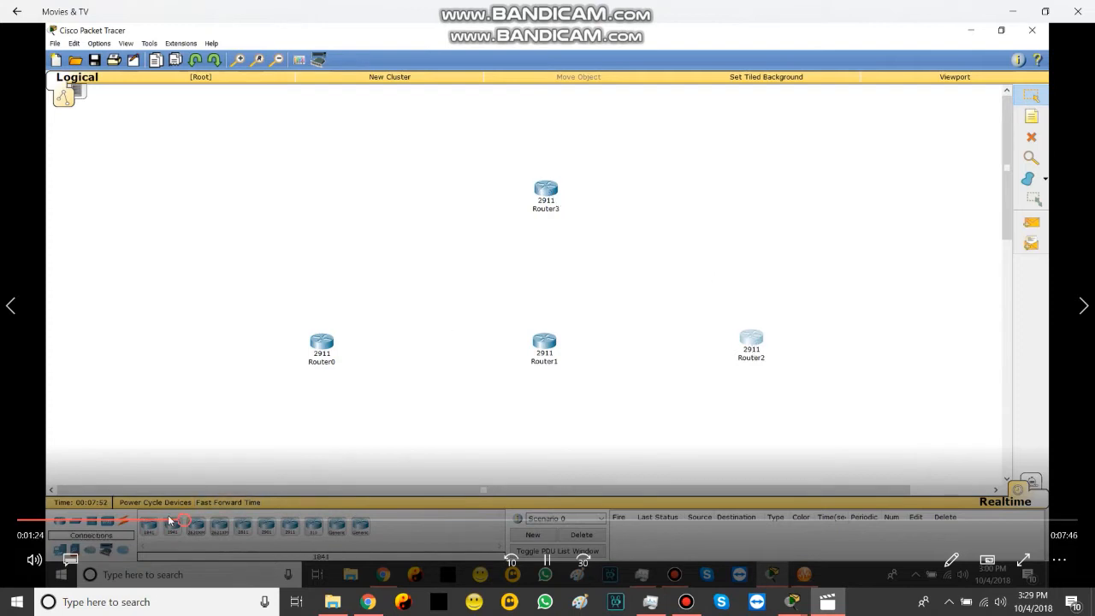
{"action": "left_click_drag", "start_coordinate": [182, 520], "coordinate": [315, 520]}
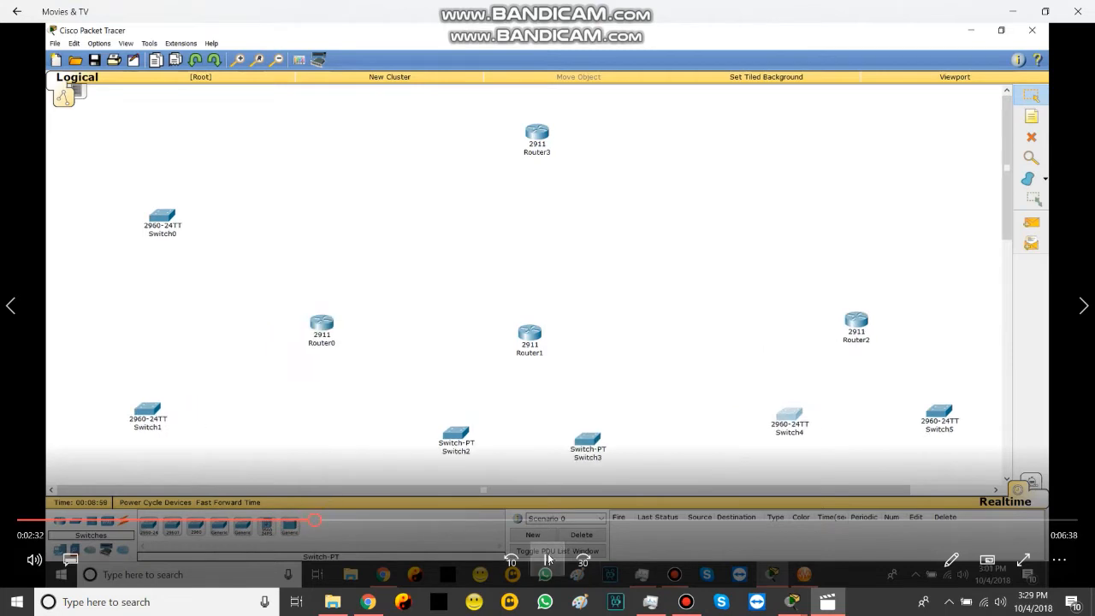
{"action": "left_click", "coordinate": [549, 560]}
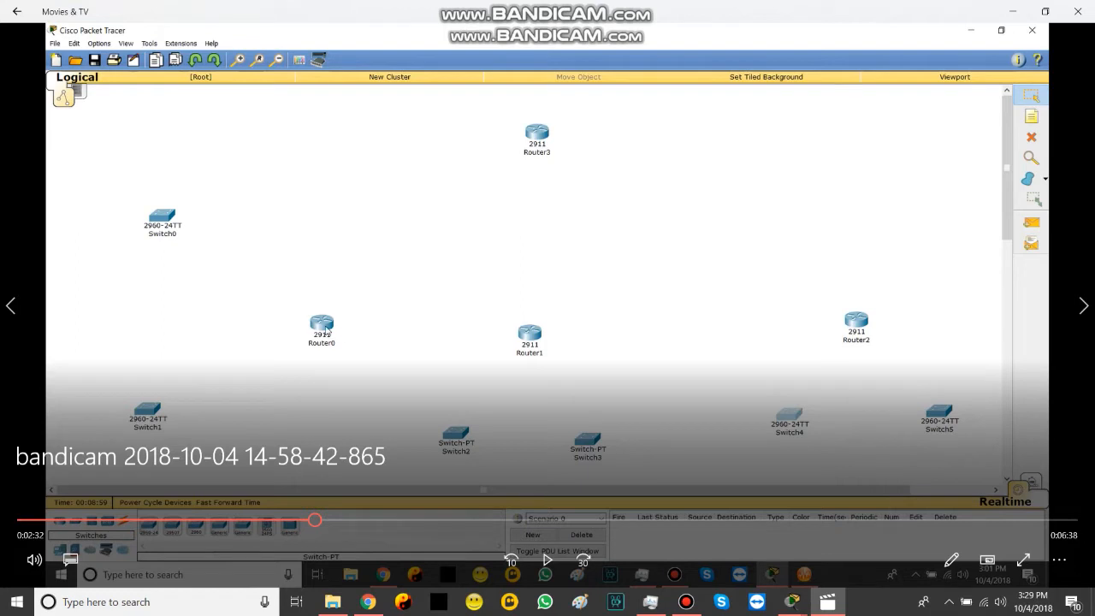
{"action": "left_click", "coordinate": [548, 561]}
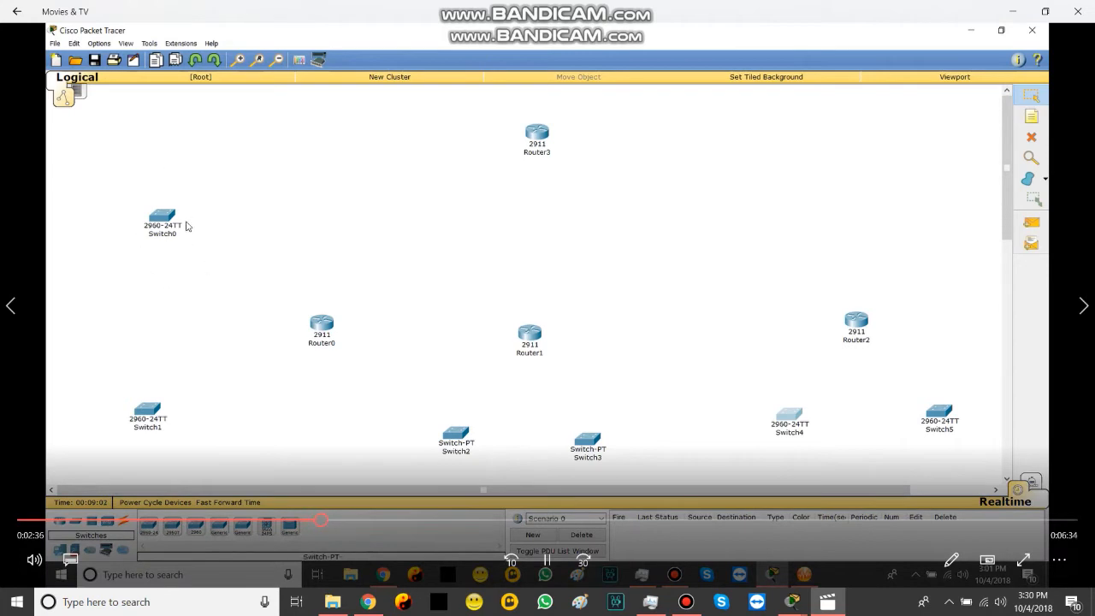
Step: Seek the tutorial to about 0:06:00, where PCs appear and routers are renamed, e.g. BLACKCORE_ROUTER
{"action": "left_click_drag", "start_coordinate": [320, 525], "coordinate": [403, 521]}
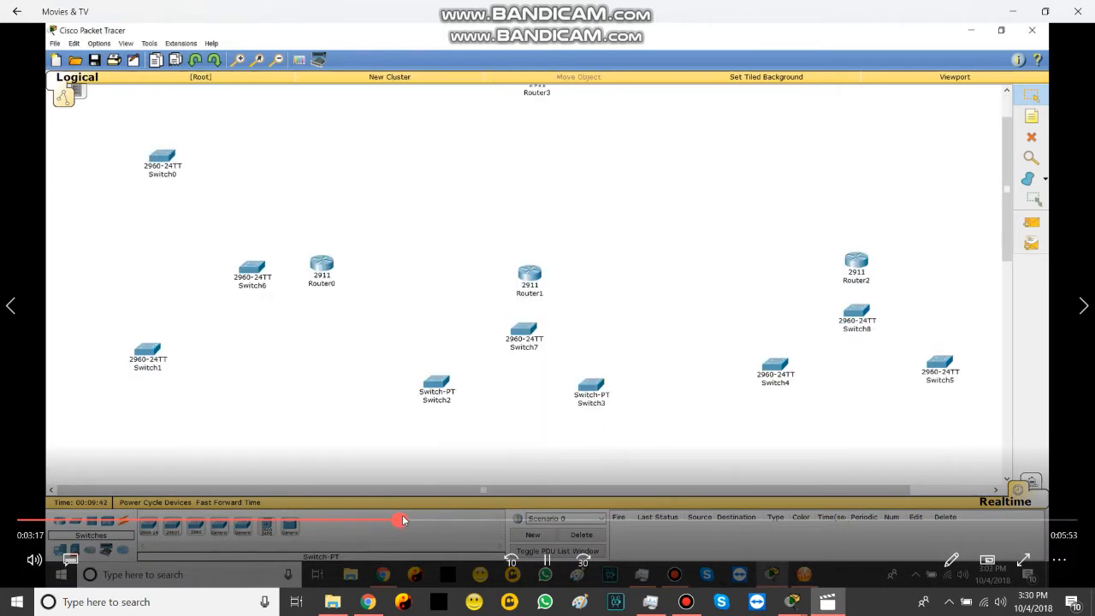
{"action": "left_click", "coordinate": [548, 561]}
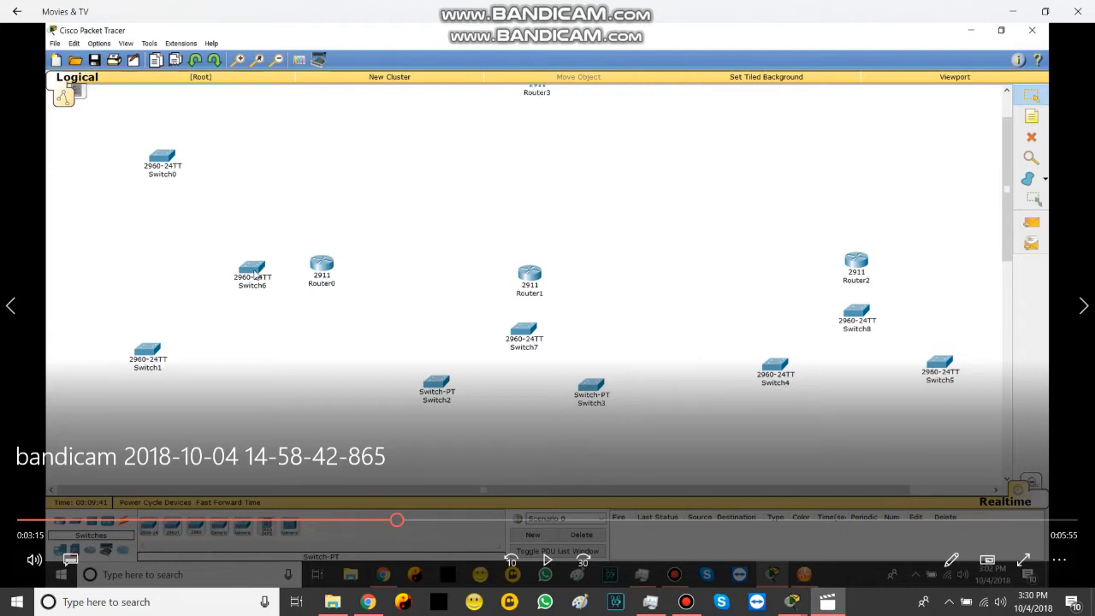
{"action": "left_click", "coordinate": [495, 494]}
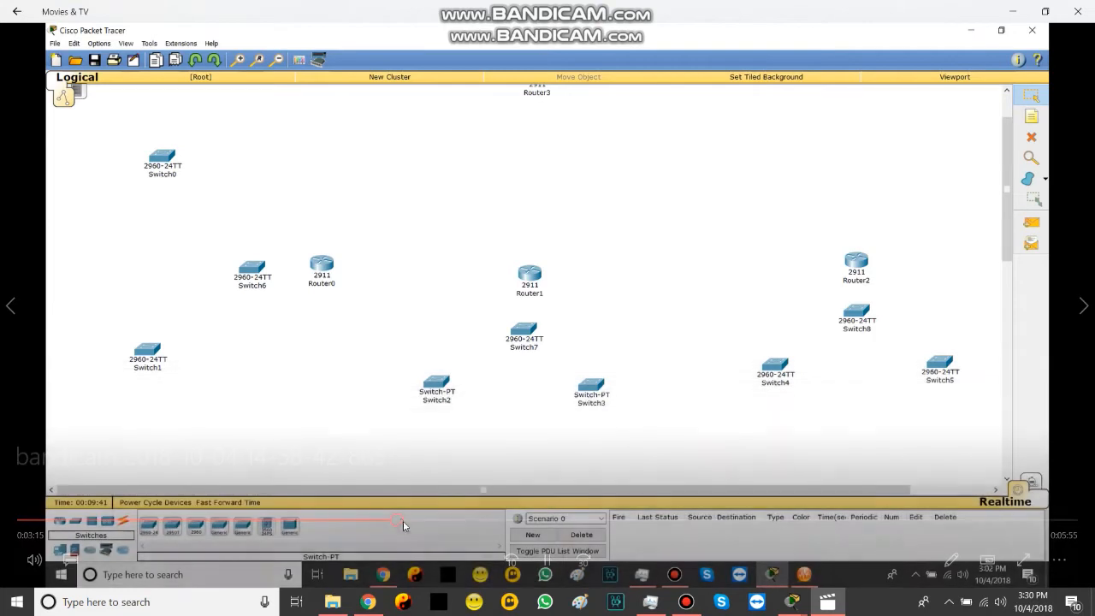
{"action": "left_click_drag", "start_coordinate": [447, 514], "coordinate": [687, 511]}
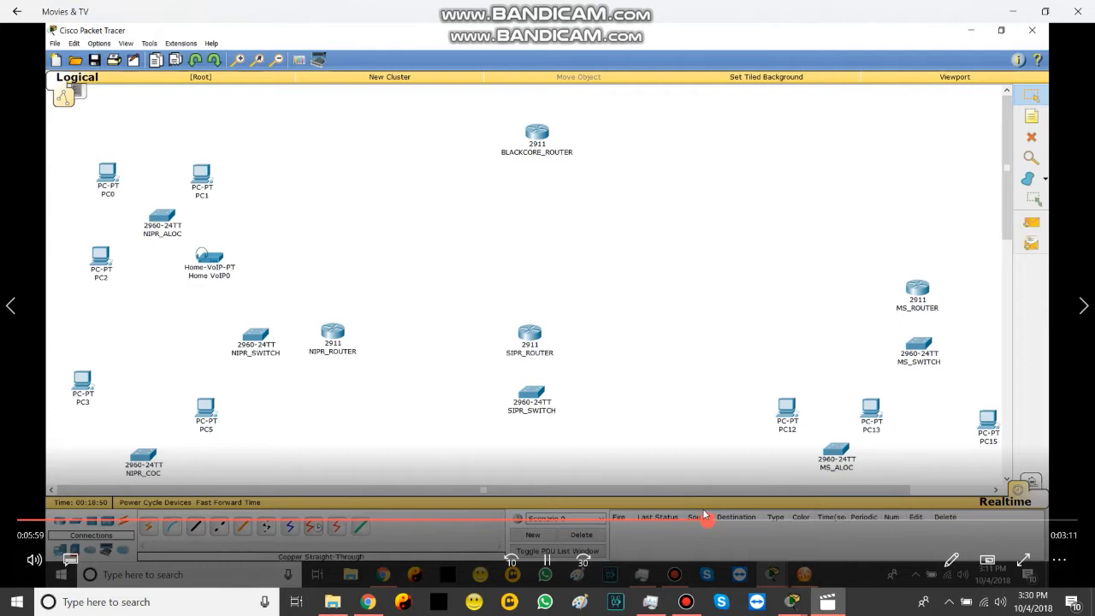
Step: Step the tutorial to about 0:07:31, showing switches cabled to PCs with labels like 22.113.177.0/24
{"action": "left_click", "coordinate": [726, 508]}
{"action": "left_click", "coordinate": [734, 510]}
{"action": "left_click", "coordinate": [743, 510]}
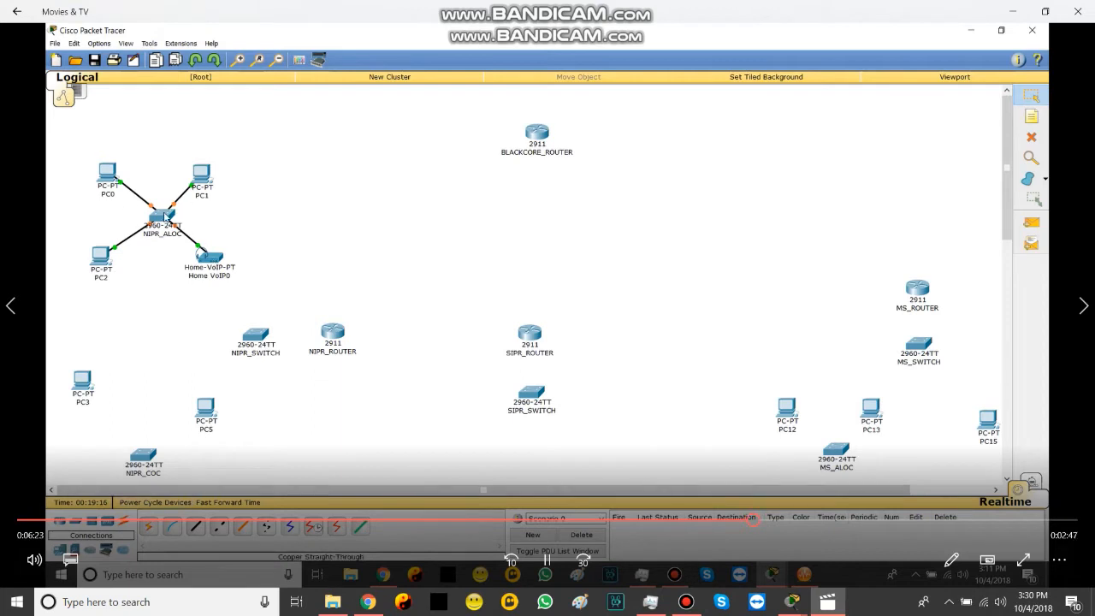
{"action": "left_click", "coordinate": [763, 519]}
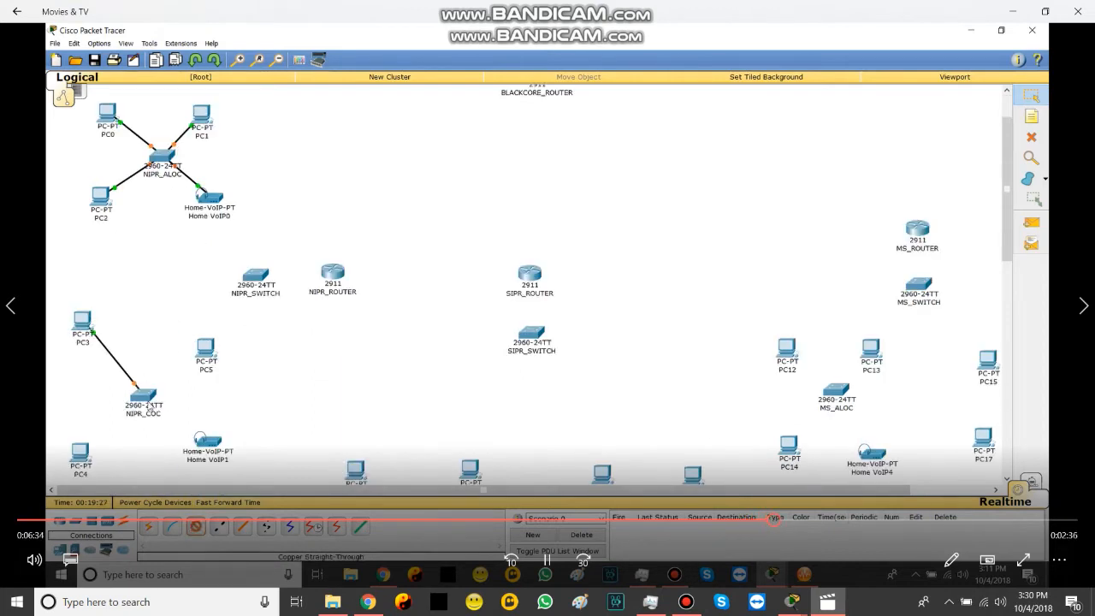
{"action": "left_click_drag", "start_coordinate": [779, 519], "coordinate": [882, 508]}
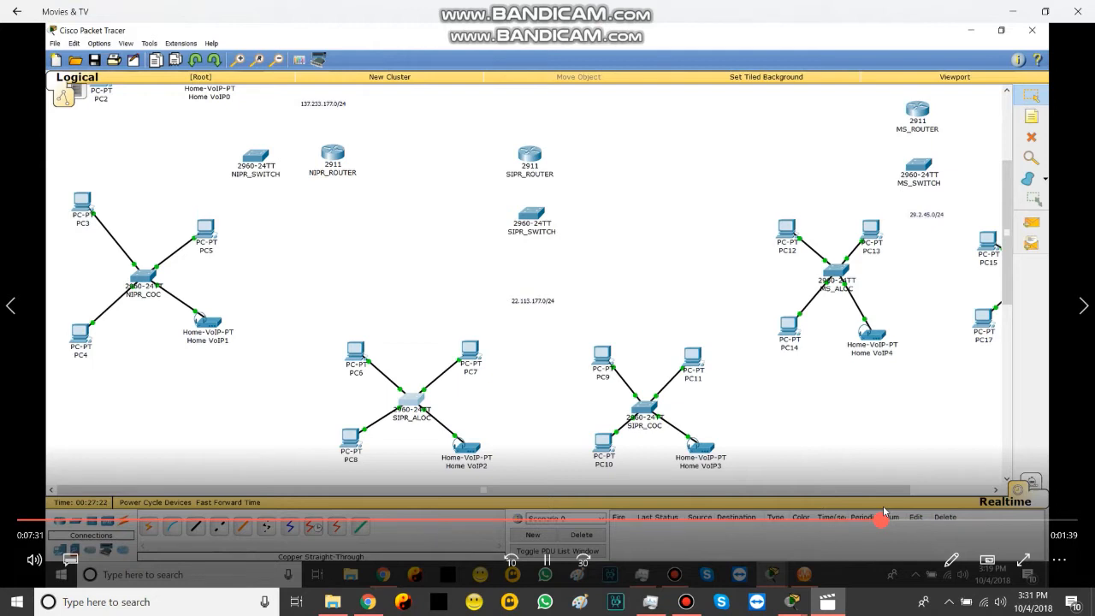
Step: Seek the tutorial past the subnet labels under the routers to its final seconds
{"action": "left_click_drag", "start_coordinate": [883, 506], "coordinate": [958, 518]}
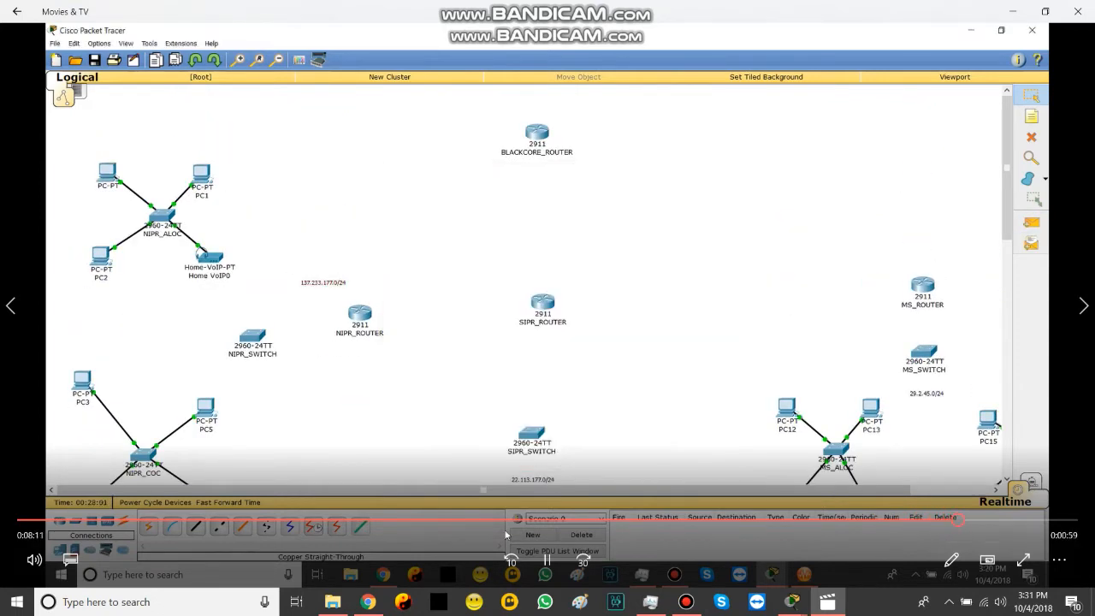
{"action": "left_click", "coordinate": [547, 560]}
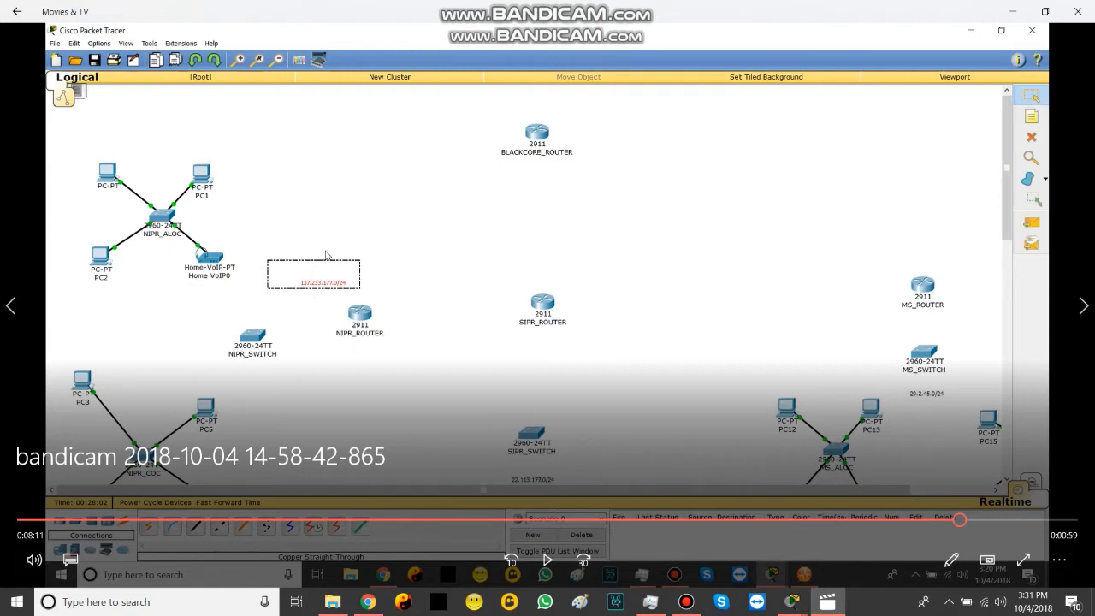
{"action": "left_click", "coordinate": [554, 558]}
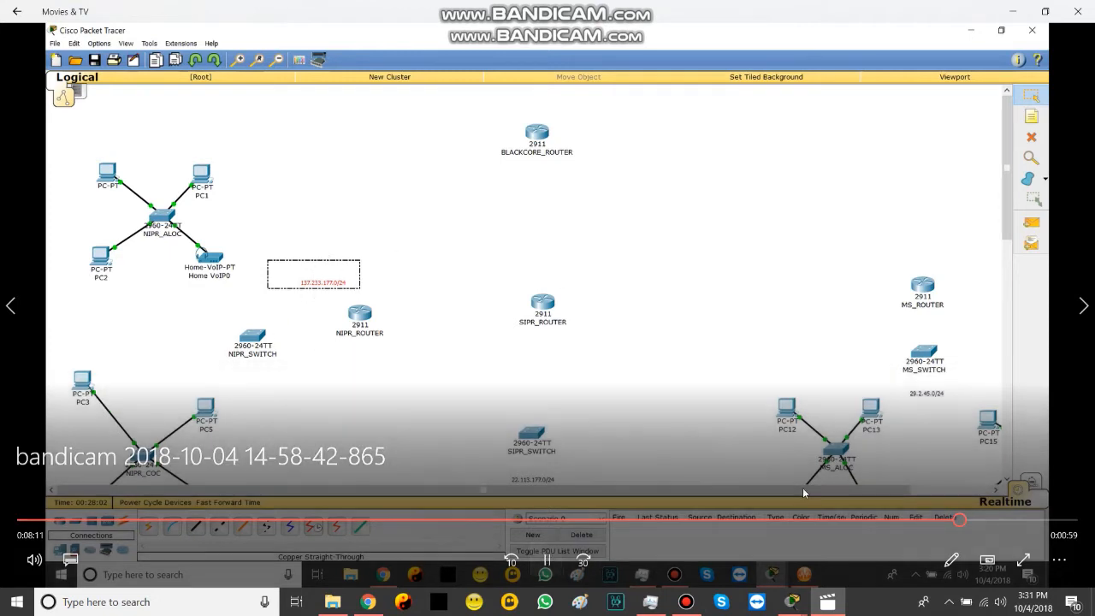
{"action": "left_click_drag", "start_coordinate": [973, 522], "coordinate": [1008, 518]}
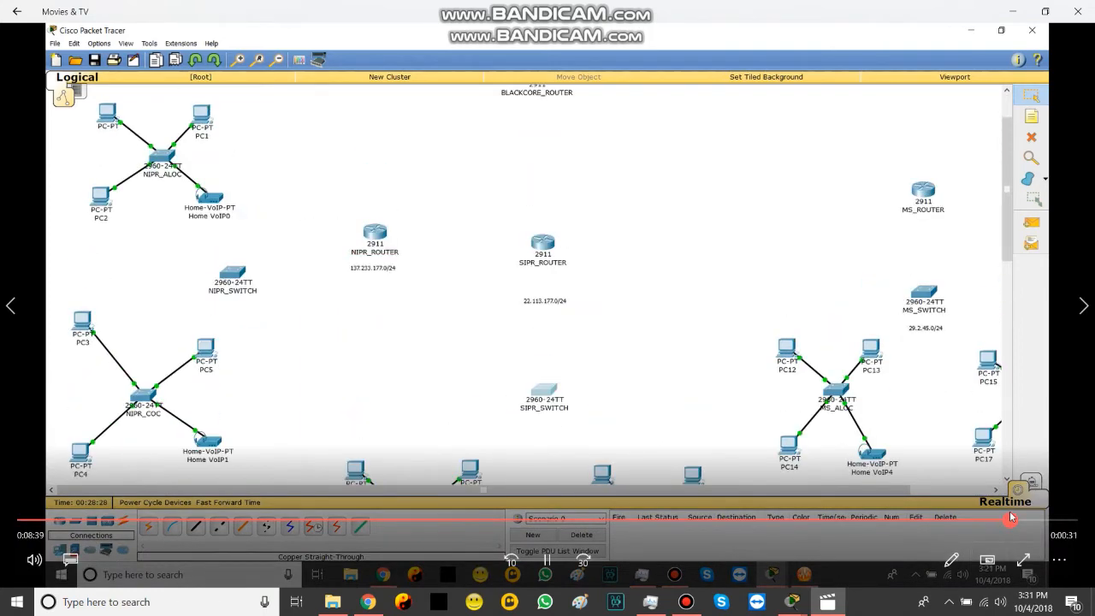
{"action": "left_click", "coordinate": [548, 560]}
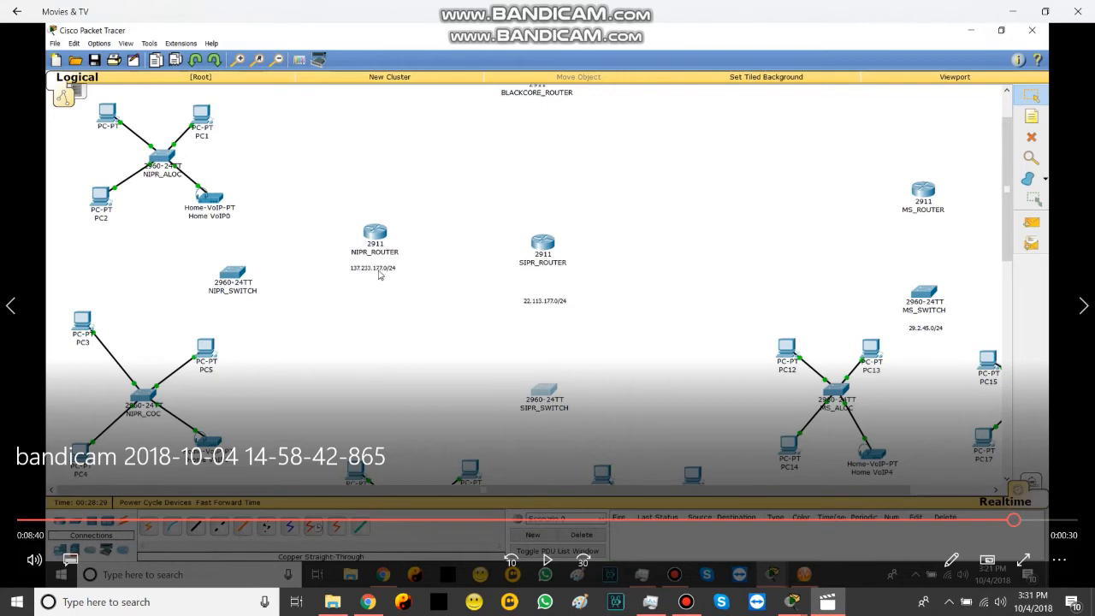
{"action": "left_click", "coordinate": [547, 561]}
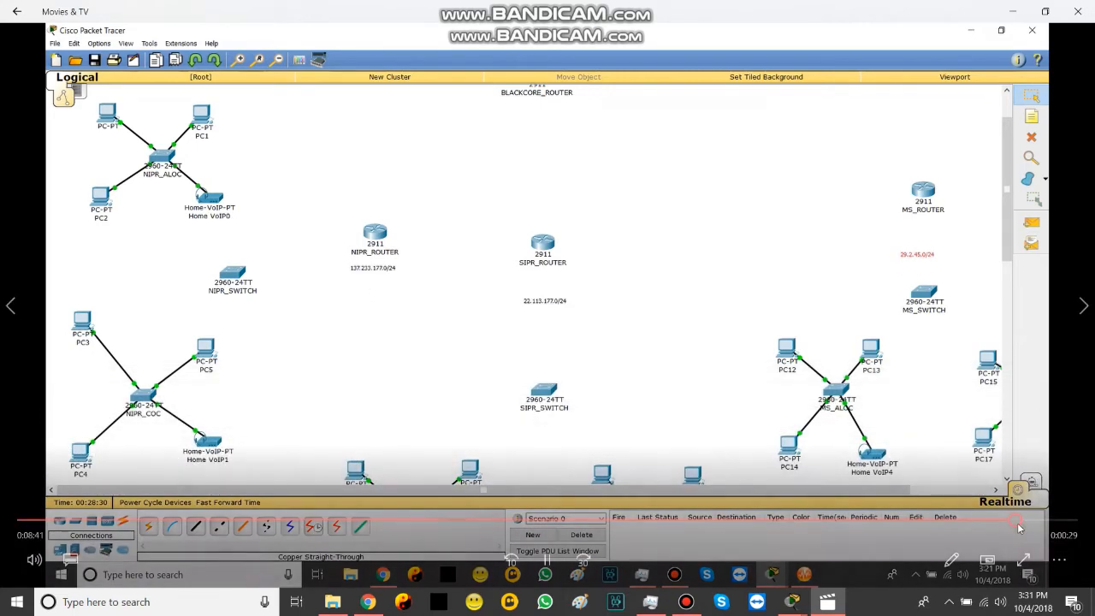
{"action": "left_click", "coordinate": [1055, 520]}
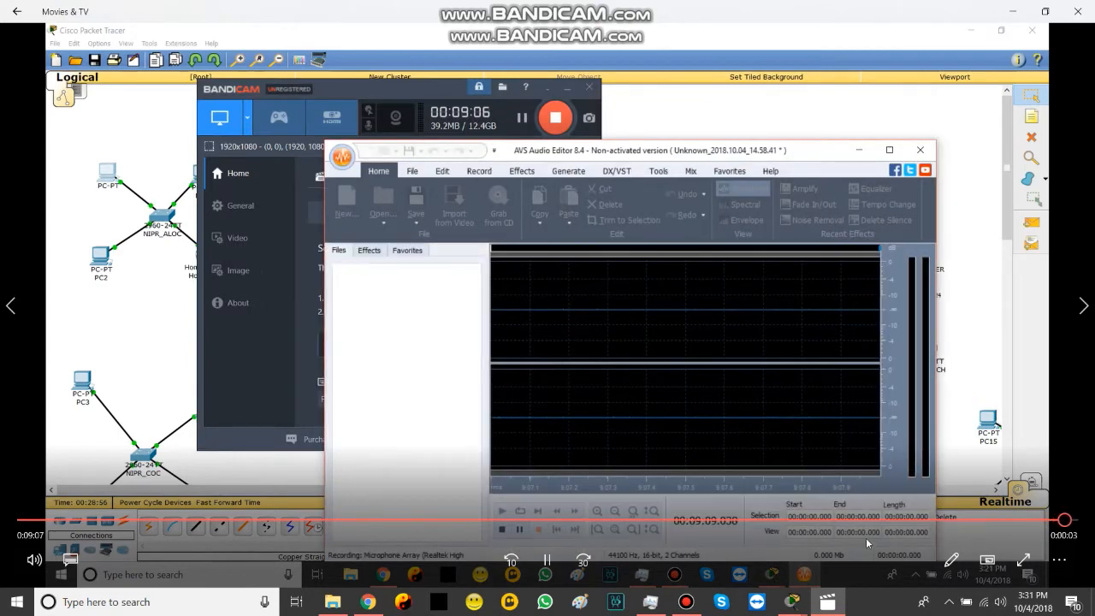
Step: Pause the tutorial and switch to the Packet Tracer workspace
{"action": "left_click", "coordinate": [548, 561]}
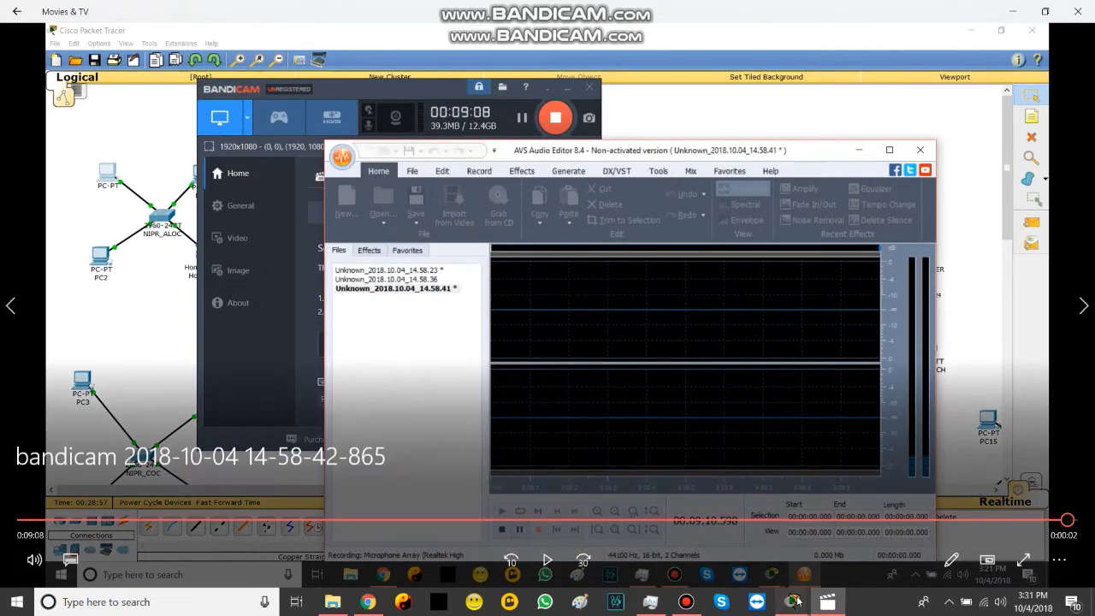
{"action": "mouse_move", "coordinate": [794, 601]}
{"action": "left_click", "coordinate": [688, 547]}
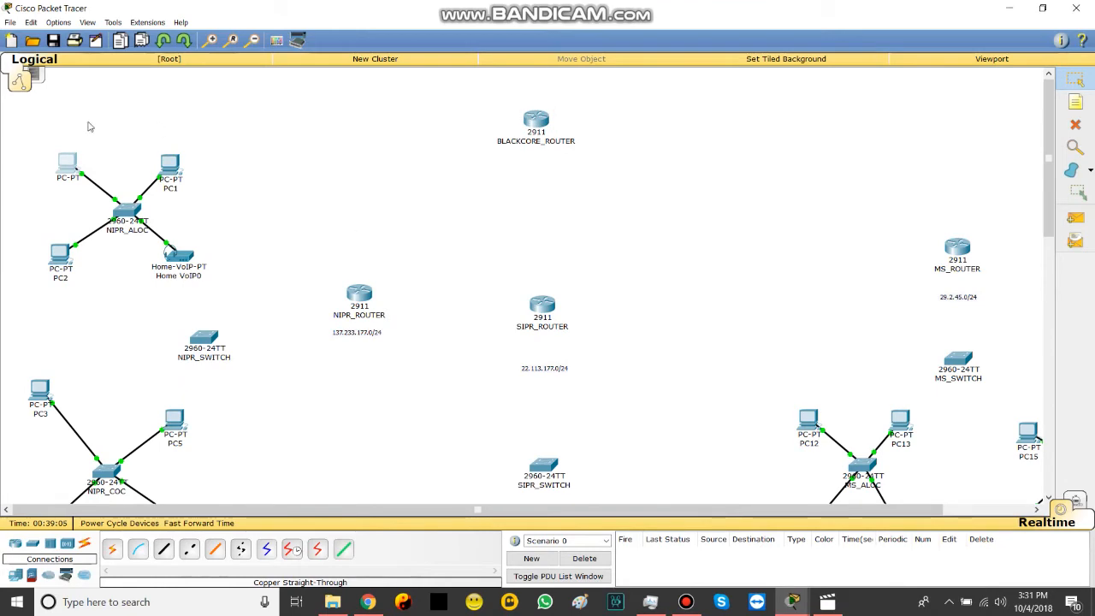
{"action": "scroll", "coordinate": [128, 237], "scroll_direction": "down", "scroll_amount": 3}
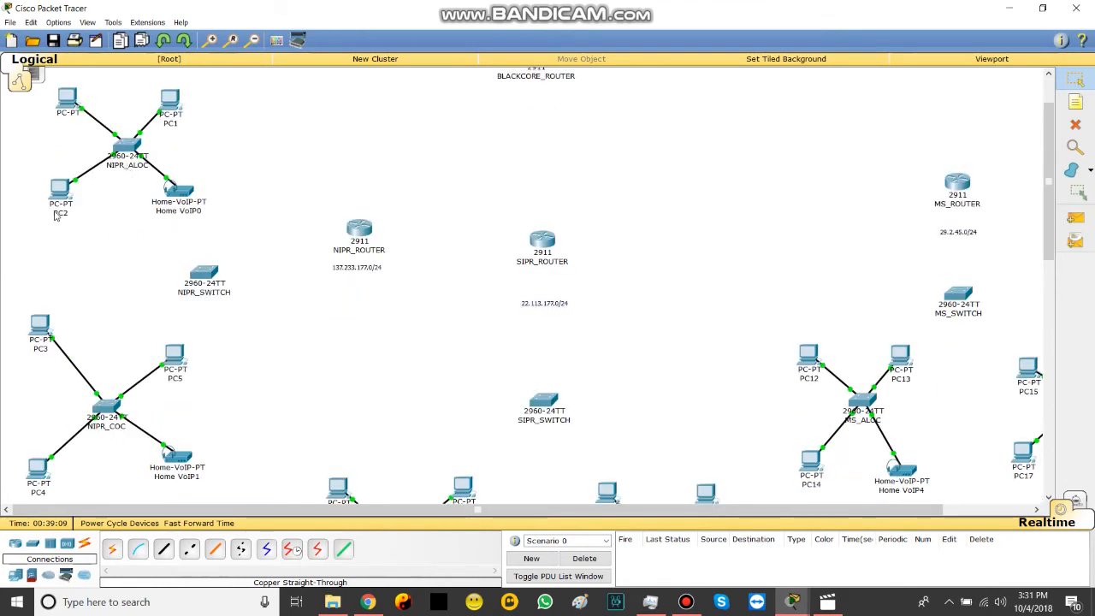
Step: Inspect PC0's configuration, leaving its name unchanged, then close its window
{"action": "left_click", "coordinate": [73, 121]}
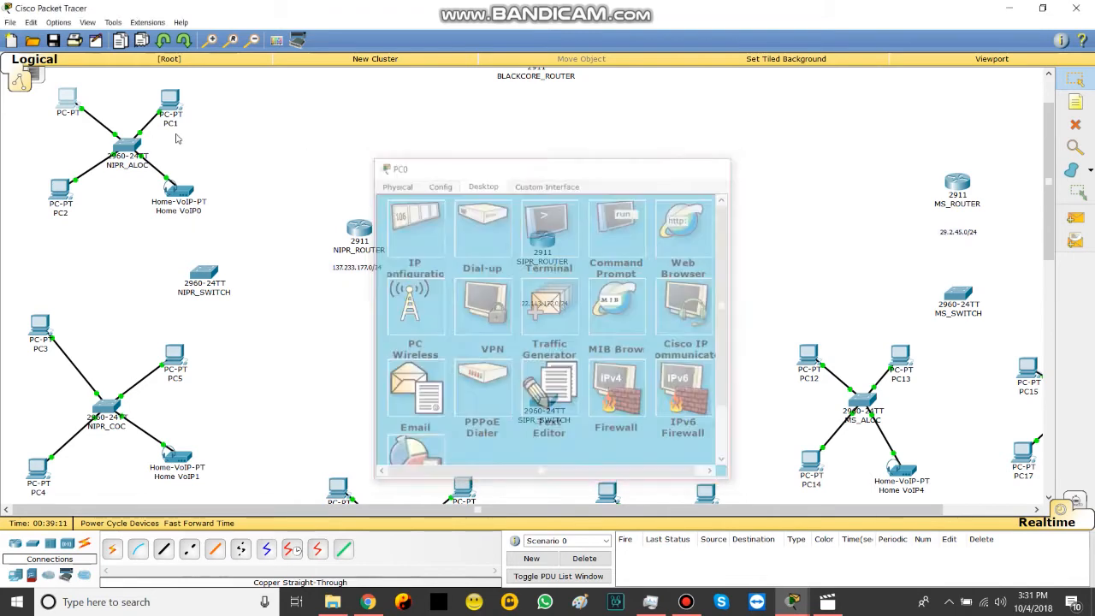
{"action": "left_click", "coordinate": [71, 125]}
{"action": "left_click", "coordinate": [358, 139]}
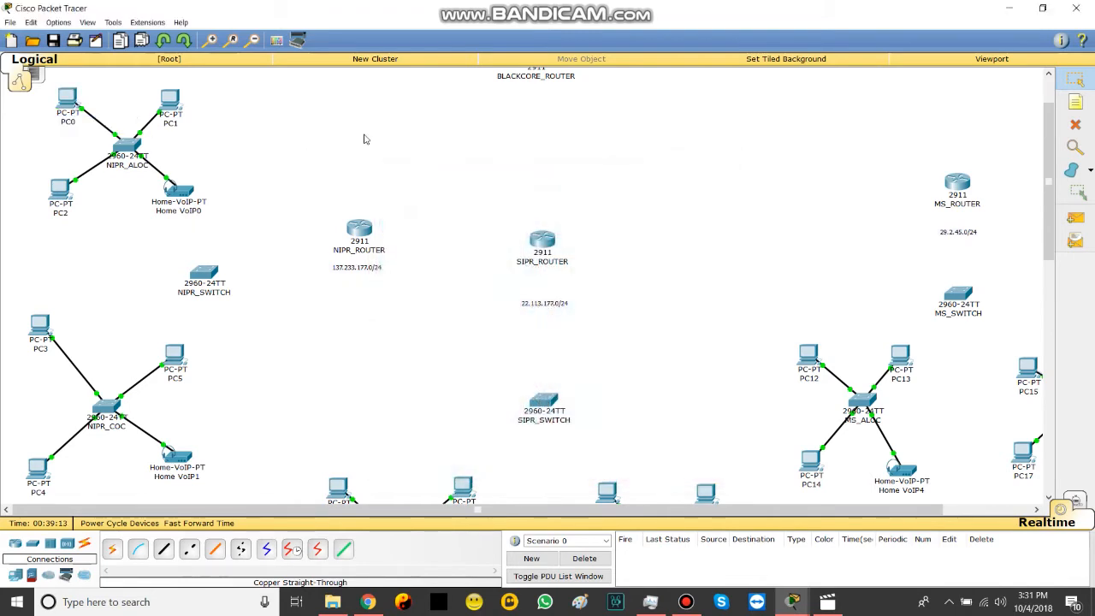
{"action": "scroll", "coordinate": [362, 139], "scroll_direction": "down", "scroll_amount": 3}
{"action": "scroll", "coordinate": [429, 263], "scroll_direction": "down", "scroll_amount": 3}
{"action": "scroll", "coordinate": [666, 383], "scroll_direction": "up", "scroll_amount": 7}
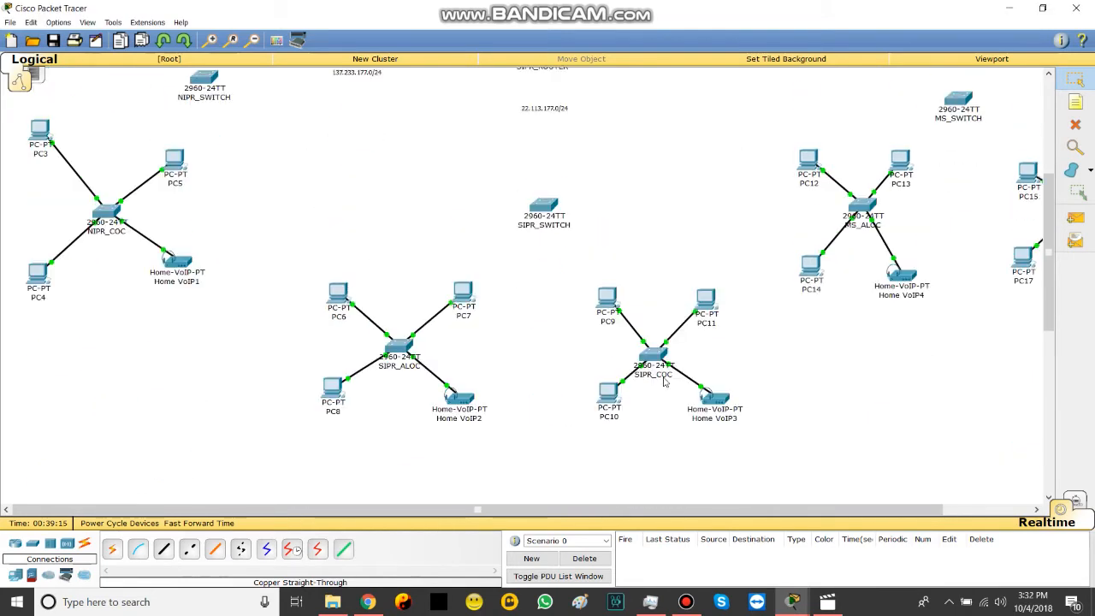
{"action": "scroll", "coordinate": [666, 383], "scroll_direction": "down", "scroll_amount": 3}
{"action": "scroll", "coordinate": [666, 383], "scroll_direction": "up", "scroll_amount": 3}
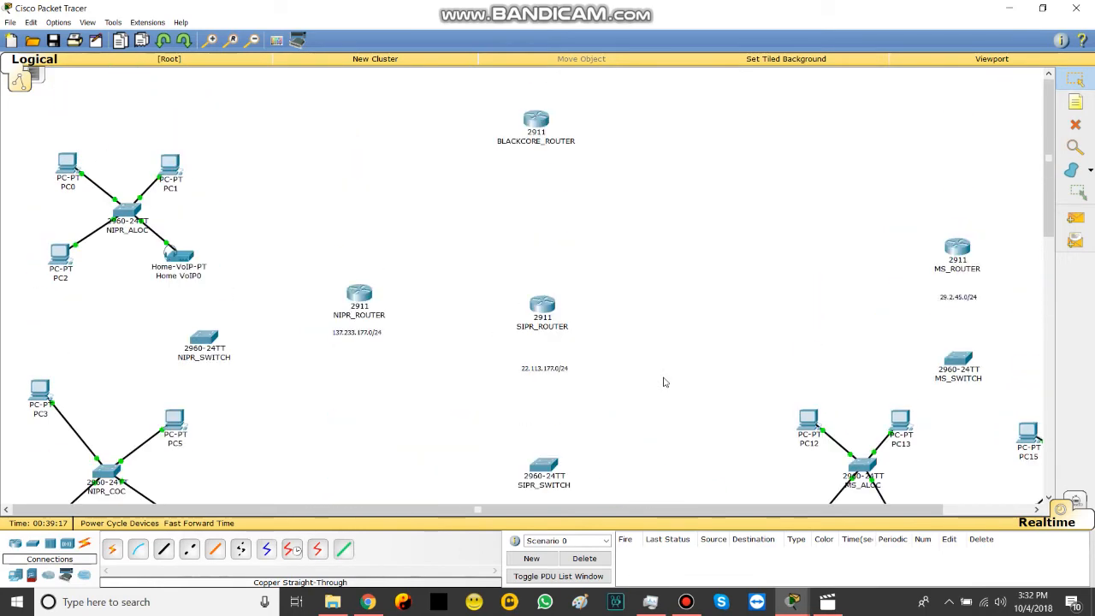
{"action": "scroll", "coordinate": [666, 383], "scroll_direction": "down", "scroll_amount": 1}
{"action": "left_click", "coordinate": [686, 601]}
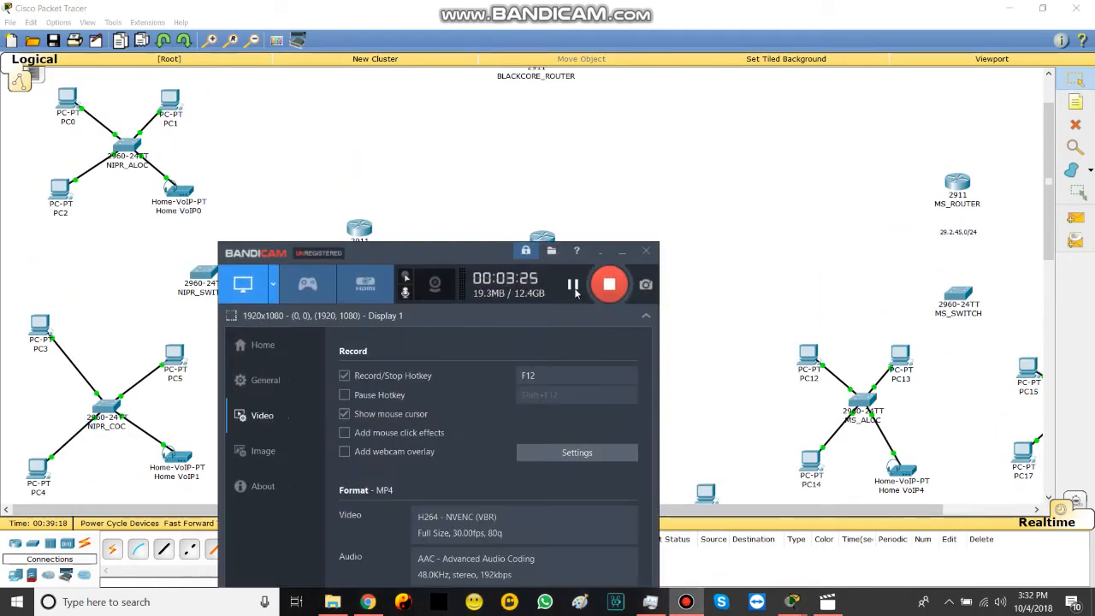
{"action": "left_click", "coordinate": [620, 253]}
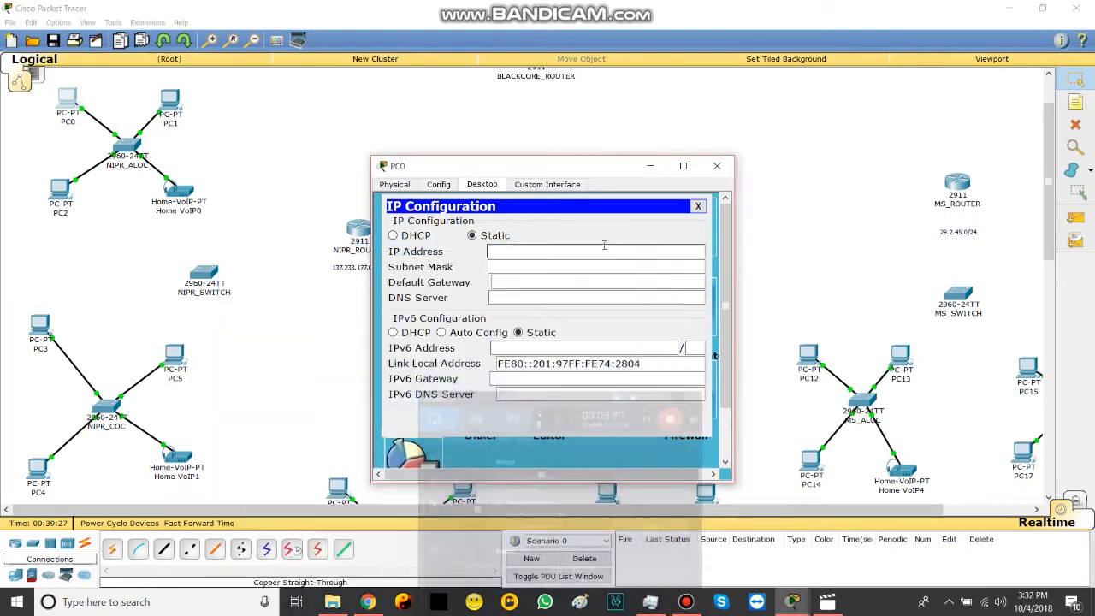
{"action": "left_click", "coordinate": [698, 206]}
{"action": "left_click", "coordinate": [717, 165]}
Step: Reposition the workspace so BLACKCORE_ROUTER and the NIPR site are in view
{"action": "scroll", "coordinate": [677, 210], "scroll_direction": "down", "scroll_amount": 2}
{"action": "scroll", "coordinate": [545, 220], "scroll_direction": "up", "scroll_amount": 1}
{"action": "scroll", "coordinate": [390, 207], "scroll_direction": "up", "scroll_amount": 2}
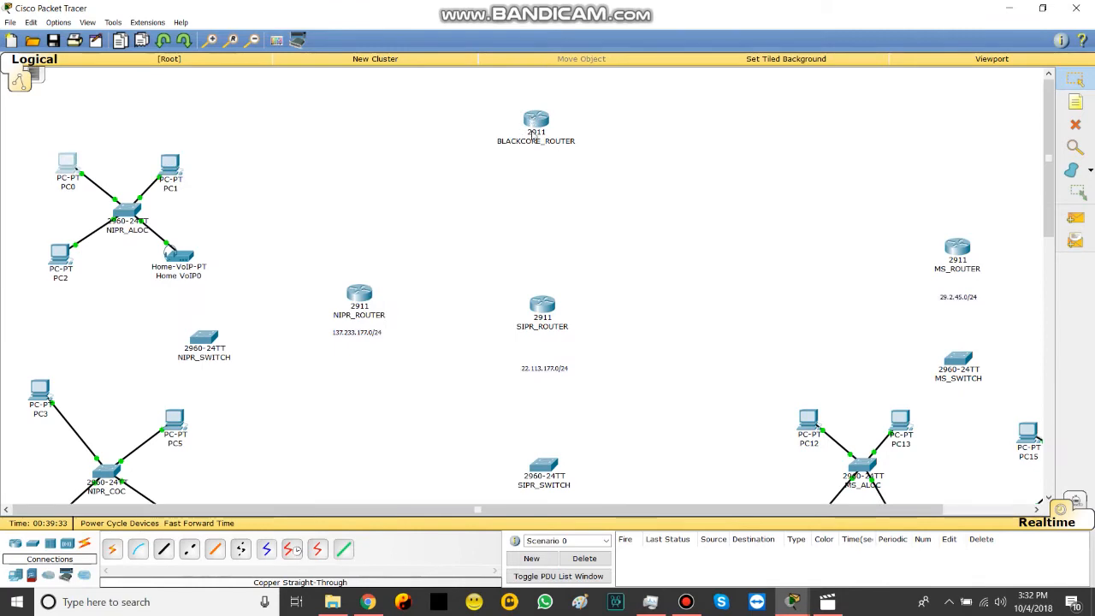
{"action": "scroll", "coordinate": [537, 150], "scroll_direction": "down", "scroll_amount": 2}
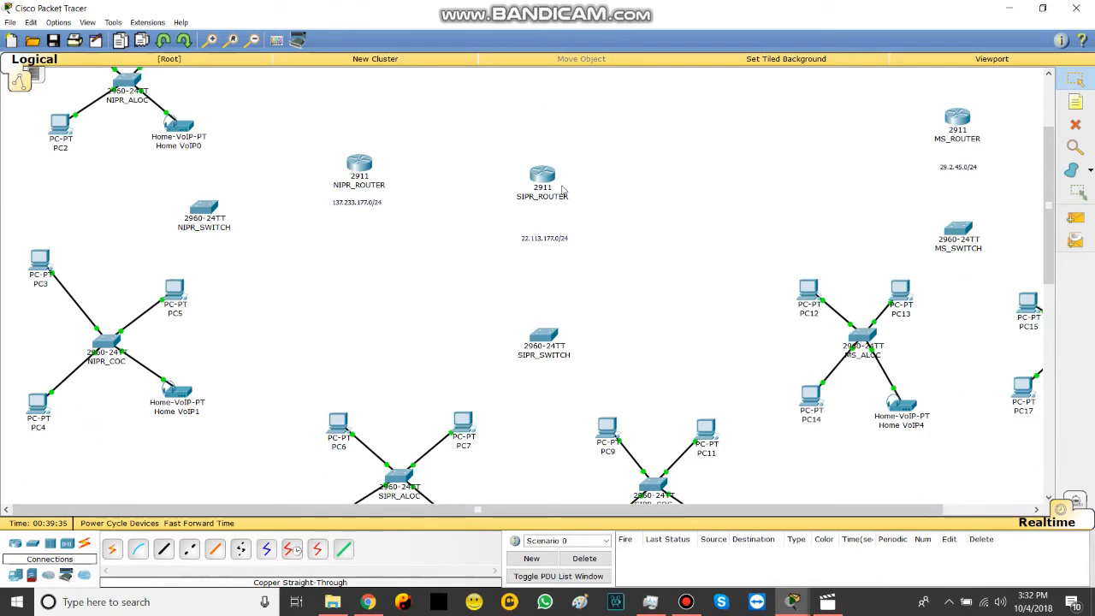
{"action": "scroll", "coordinate": [889, 190], "scroll_direction": "up", "scroll_amount": 2}
{"action": "left_click_drag", "start_coordinate": [570, 245], "coordinate": [835, 193]}
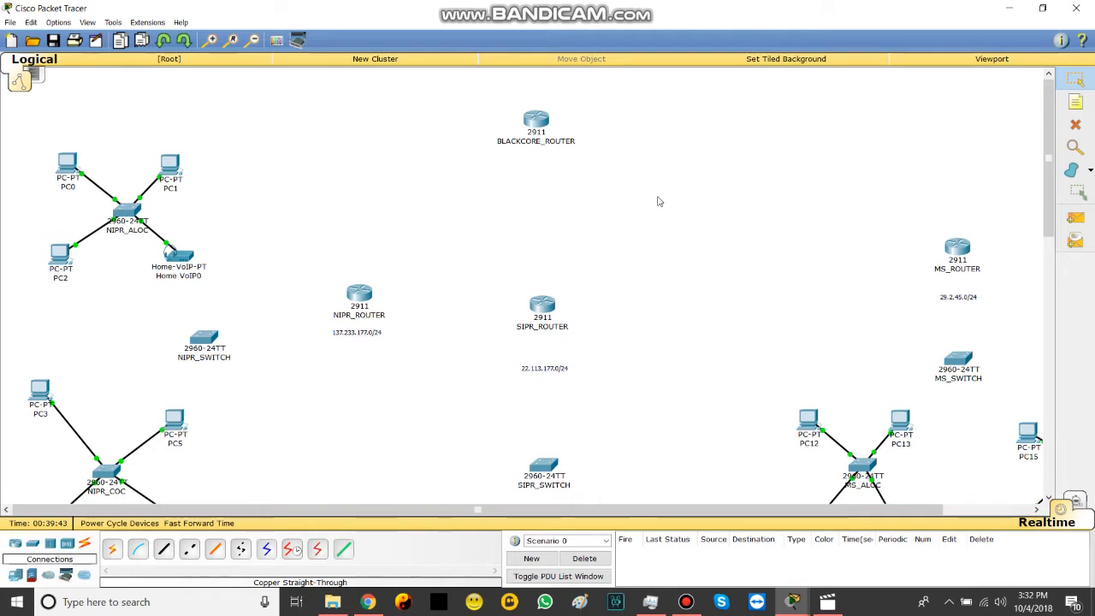
{"action": "left_click_drag", "start_coordinate": [635, 124], "coordinate": [644, 100]}
{"action": "left_click_drag", "start_coordinate": [454, 80], "coordinate": [639, 104]}
{"action": "left_click_drag", "start_coordinate": [485, 221], "coordinate": [716, 276]}
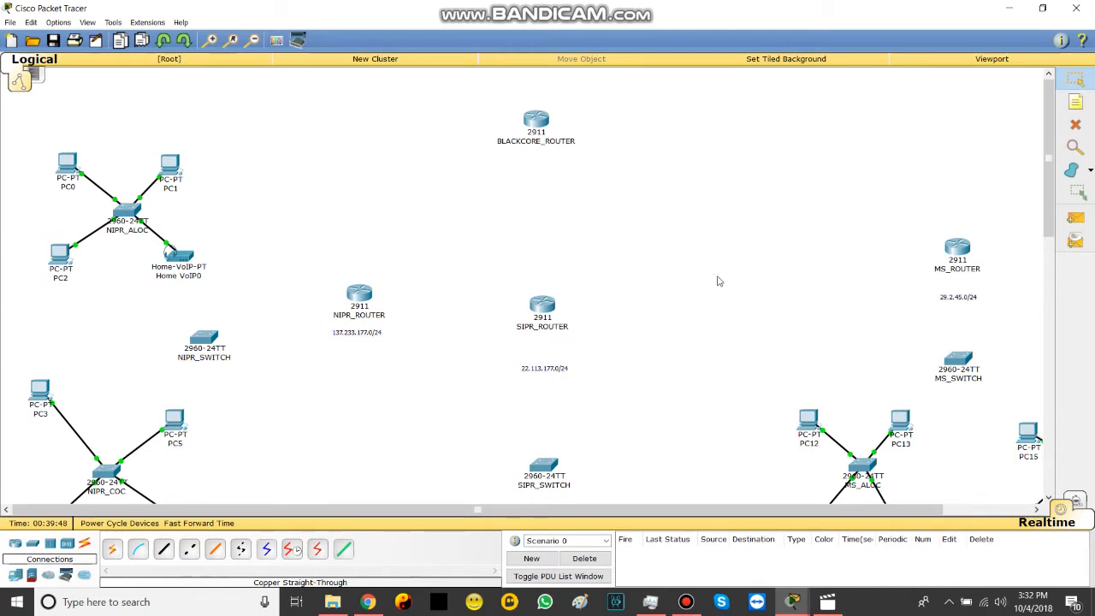
Step: Browse the wireless, switch, hub, end-device and custom router categories in the device list
{"action": "left_click", "coordinate": [67, 545]}
{"action": "left_click", "coordinate": [31, 548]}
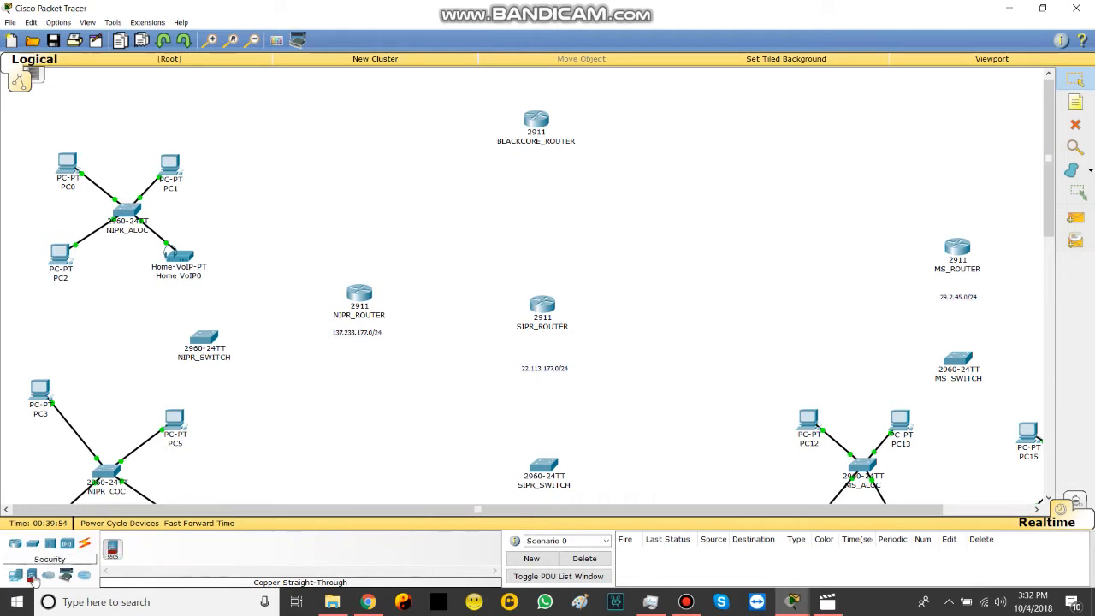
{"action": "left_click", "coordinate": [66, 576]}
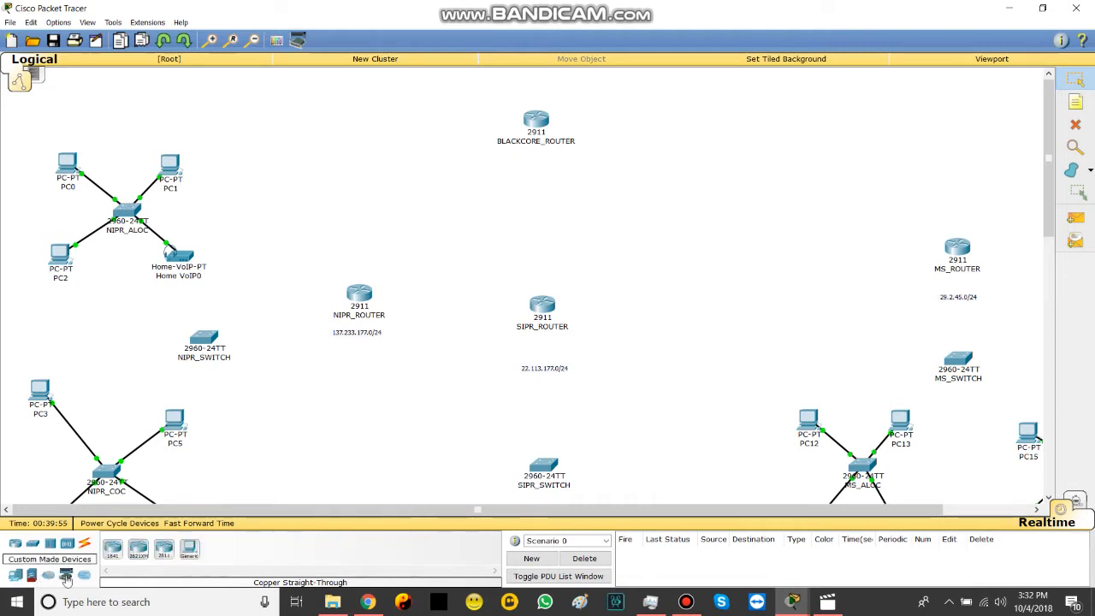
{"action": "left_click", "coordinate": [15, 575]}
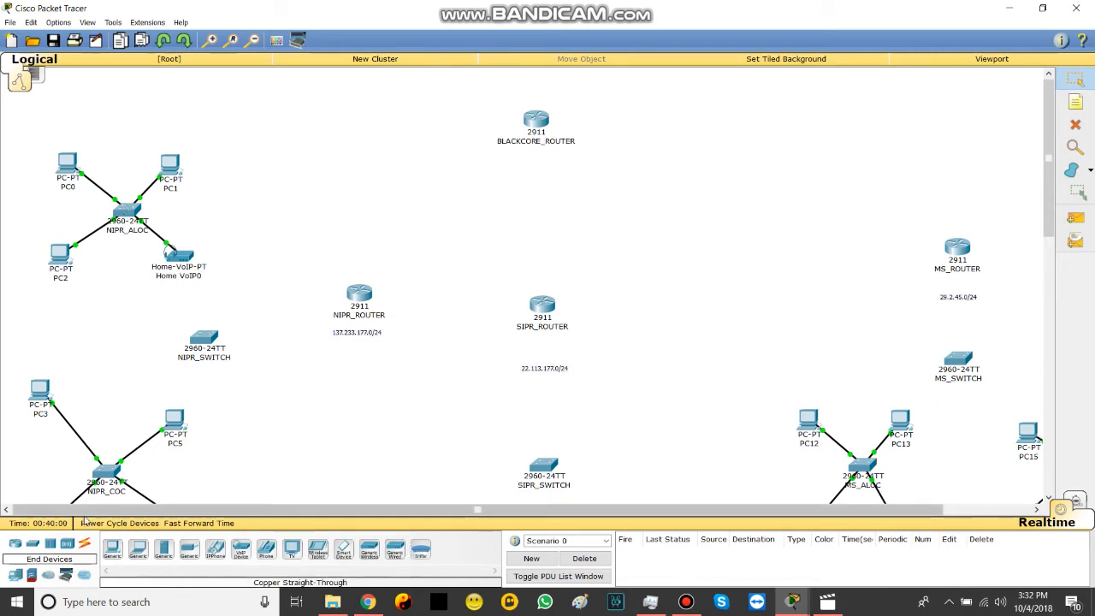
{"action": "left_click", "coordinate": [67, 575]}
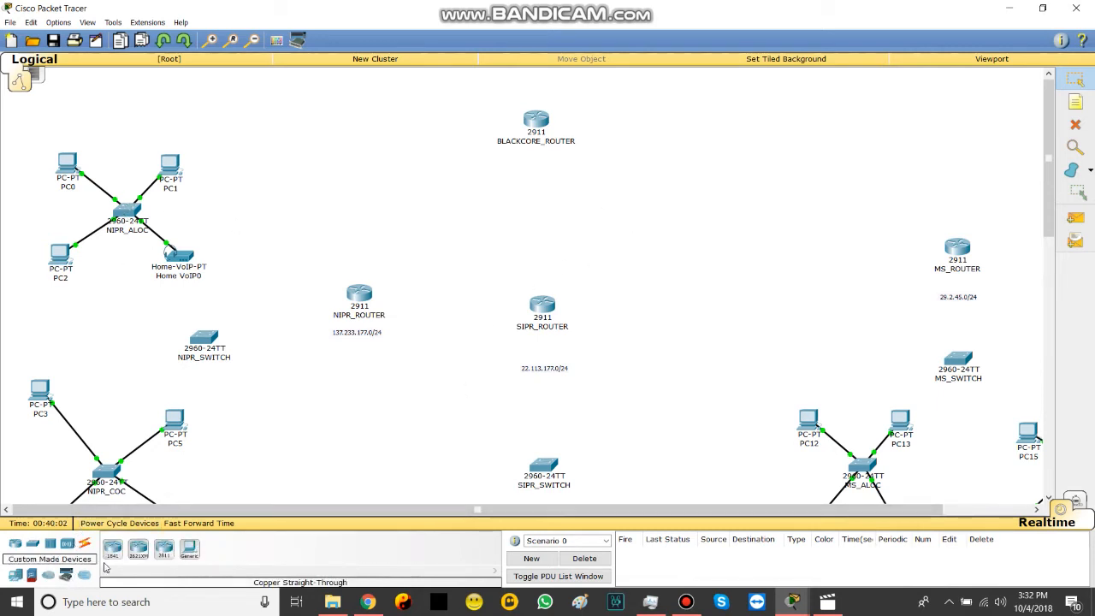
{"action": "left_click", "coordinate": [53, 546]}
{"action": "left_click", "coordinate": [66, 544]}
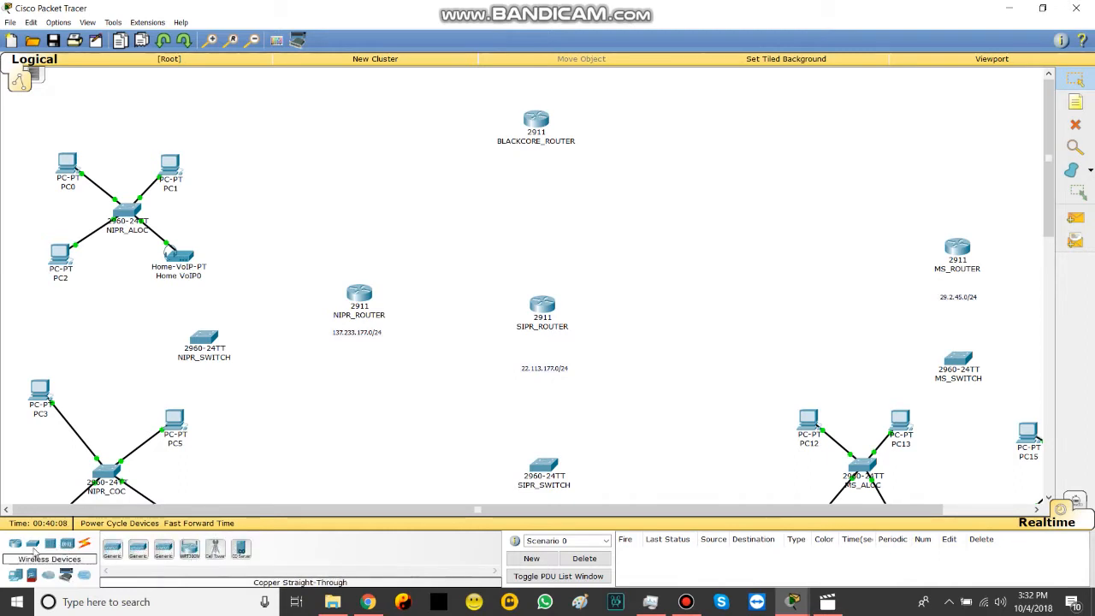
{"action": "left_click", "coordinate": [32, 546]}
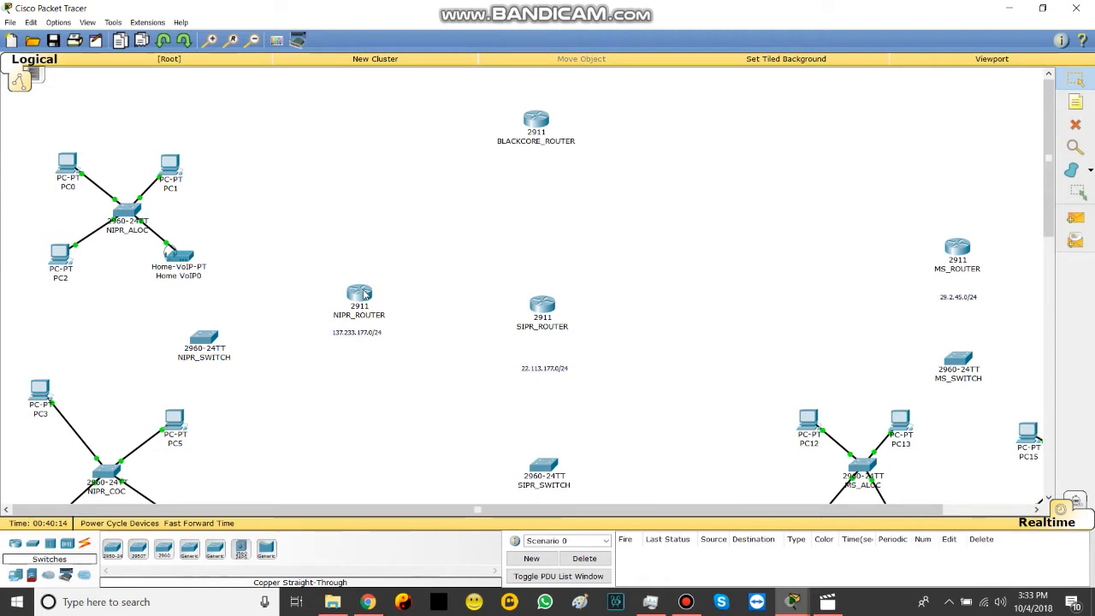
Step: Nudge NIPR_SWITCH and NIPR_ROUTER slightly into better positions
{"action": "mouse_move", "coordinate": [363, 294]}
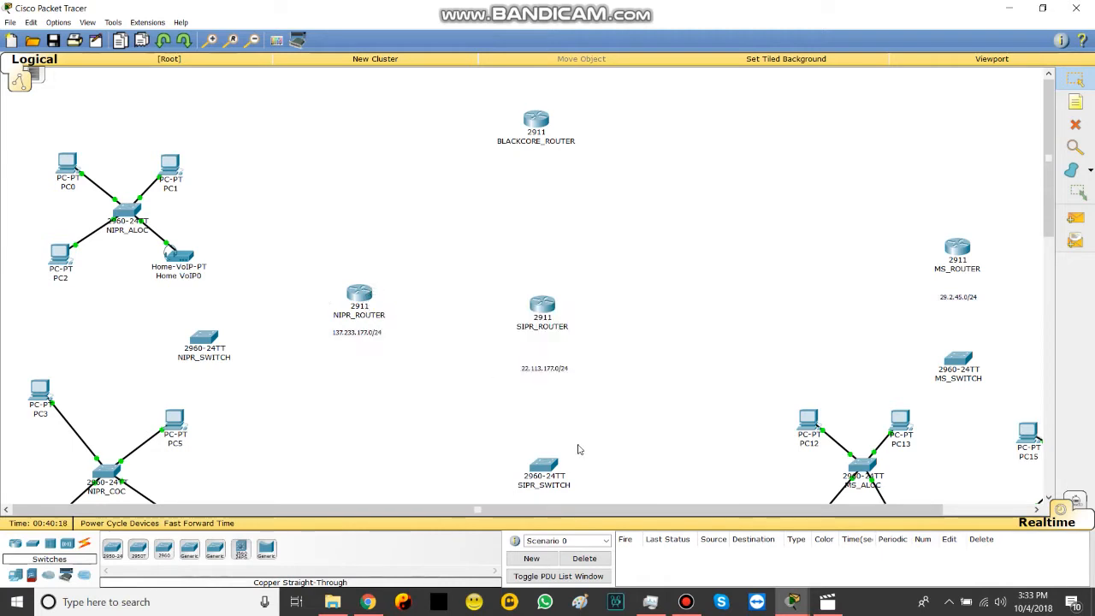
{"action": "scroll", "coordinate": [124, 192], "scroll_direction": "down", "scroll_amount": 3}
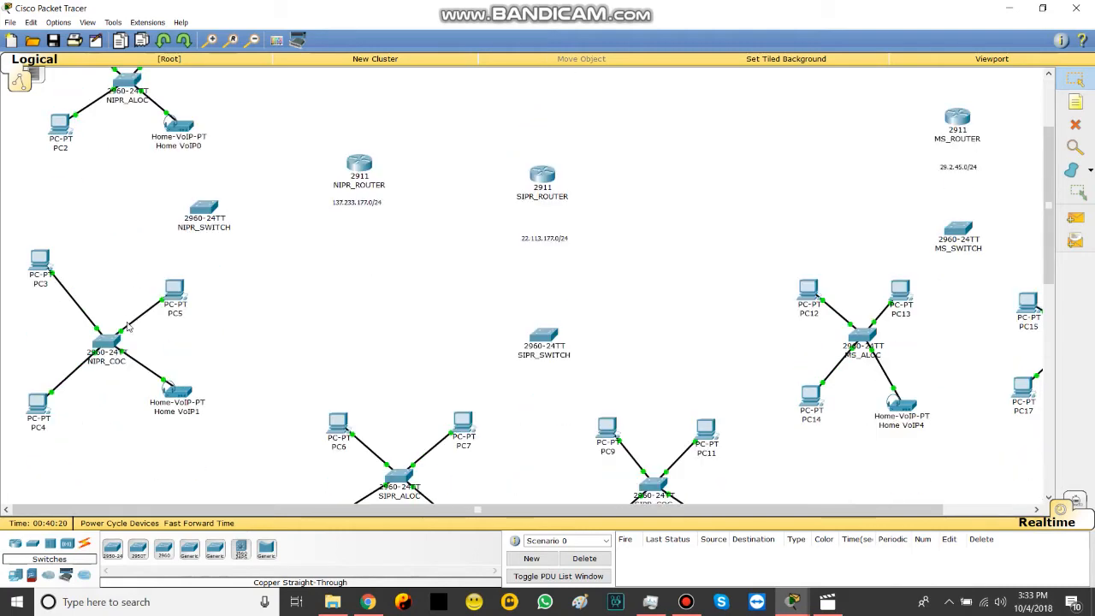
{"action": "scroll", "coordinate": [127, 325], "scroll_direction": "down", "scroll_amount": 1}
{"action": "scroll", "coordinate": [137, 173], "scroll_direction": "up", "scroll_amount": 2}
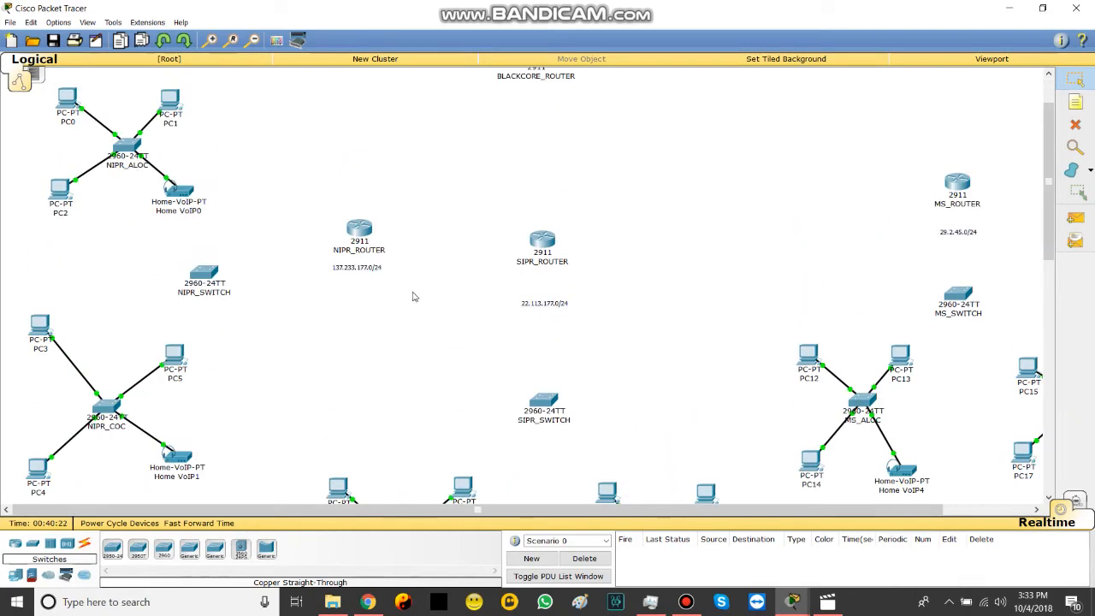
{"action": "scroll", "coordinate": [296, 228], "scroll_direction": "down", "scroll_amount": 1}
{"action": "scroll", "coordinate": [291, 232], "scroll_direction": "up", "scroll_amount": 1}
{"action": "mouse_move", "coordinate": [214, 272]}
{"action": "left_mouse_down"}
{"action": "mouse_move", "coordinate": [234, 289]}
{"action": "mouse_move", "coordinate": [211, 275]}
{"action": "left_mouse_up"}
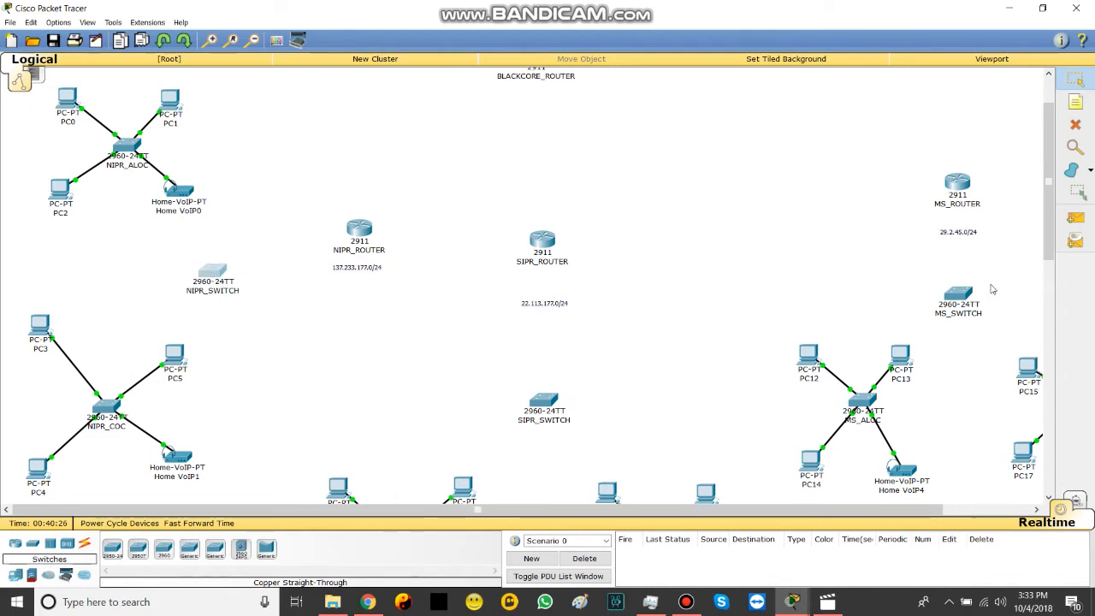
{"action": "scroll", "coordinate": [182, 216], "scroll_direction": "up", "scroll_amount": 1}
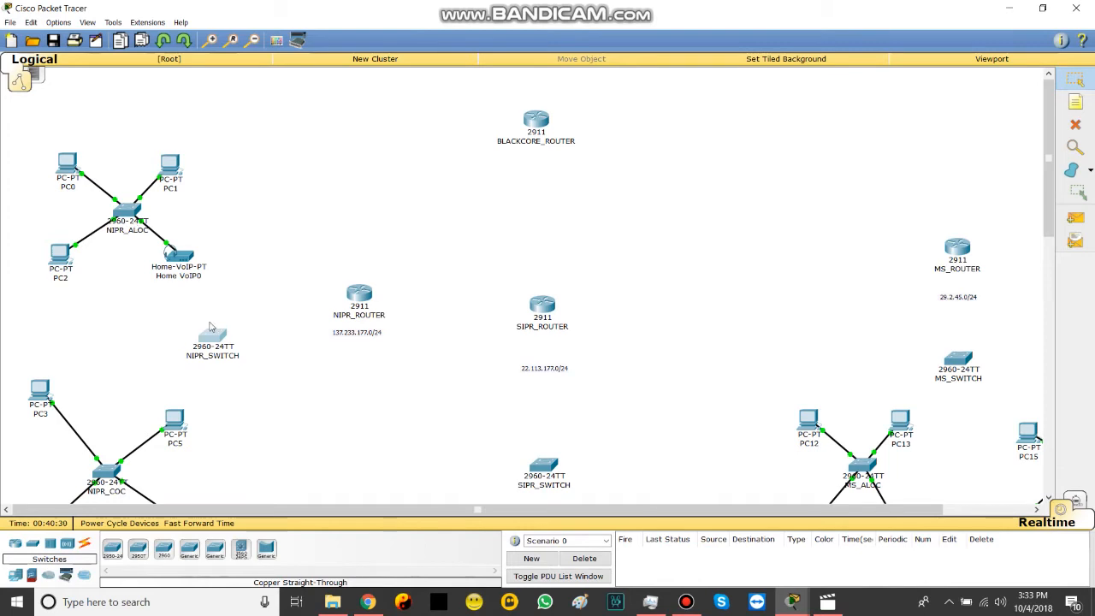
{"action": "left_click_drag", "start_coordinate": [365, 298], "coordinate": [362, 302]}
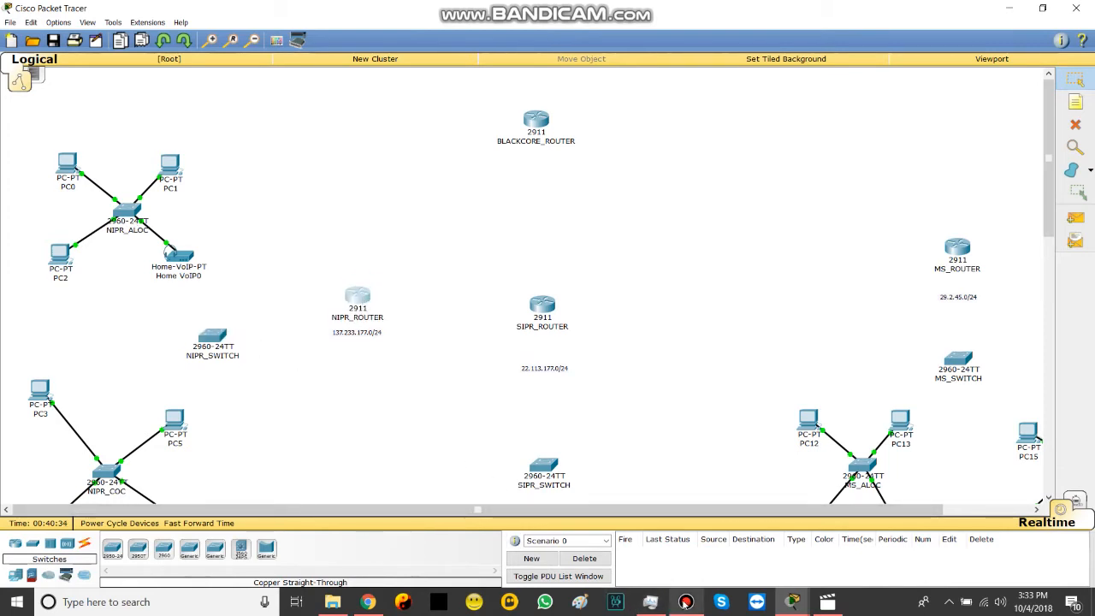
Step: Show PC0's IP configuration: 137.233.177.2, mask 255.255.255.192, gateway 137.233.176.1
{"action": "left_click", "coordinate": [685, 605]}
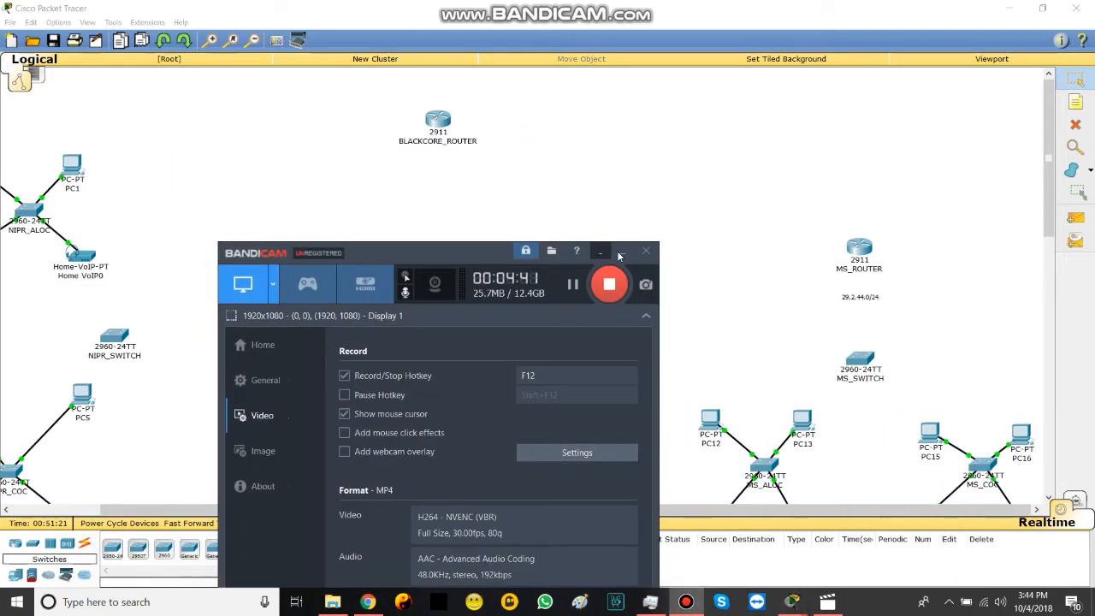
{"action": "left_click", "coordinate": [620, 255]}
{"action": "left_click_drag", "start_coordinate": [521, 514], "coordinate": [422, 515]}
{"action": "left_click", "coordinate": [68, 167]}
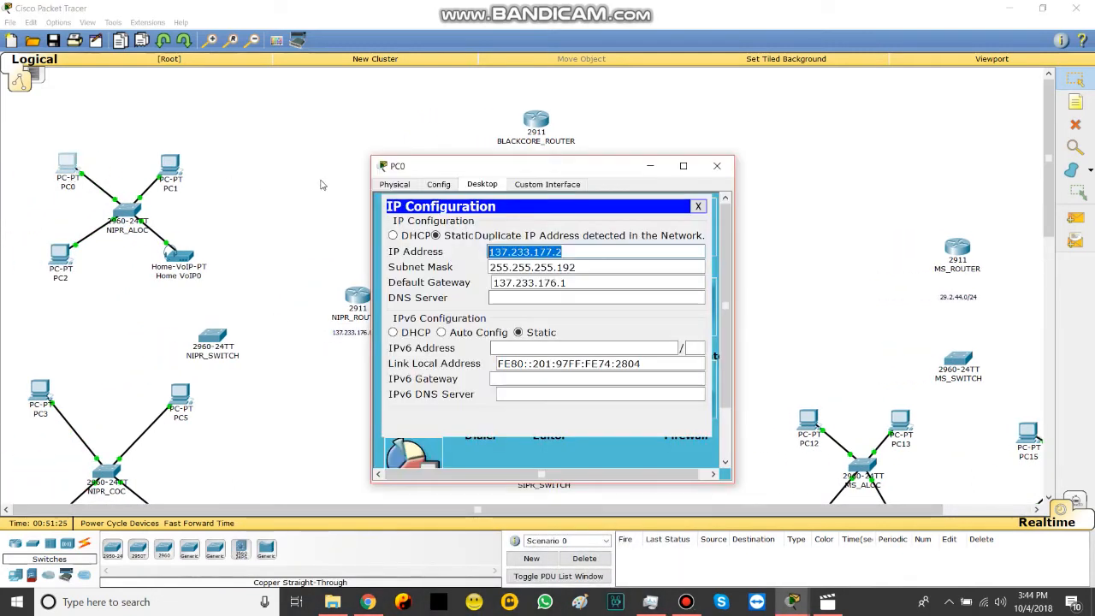
{"action": "left_click", "coordinate": [633, 283]}
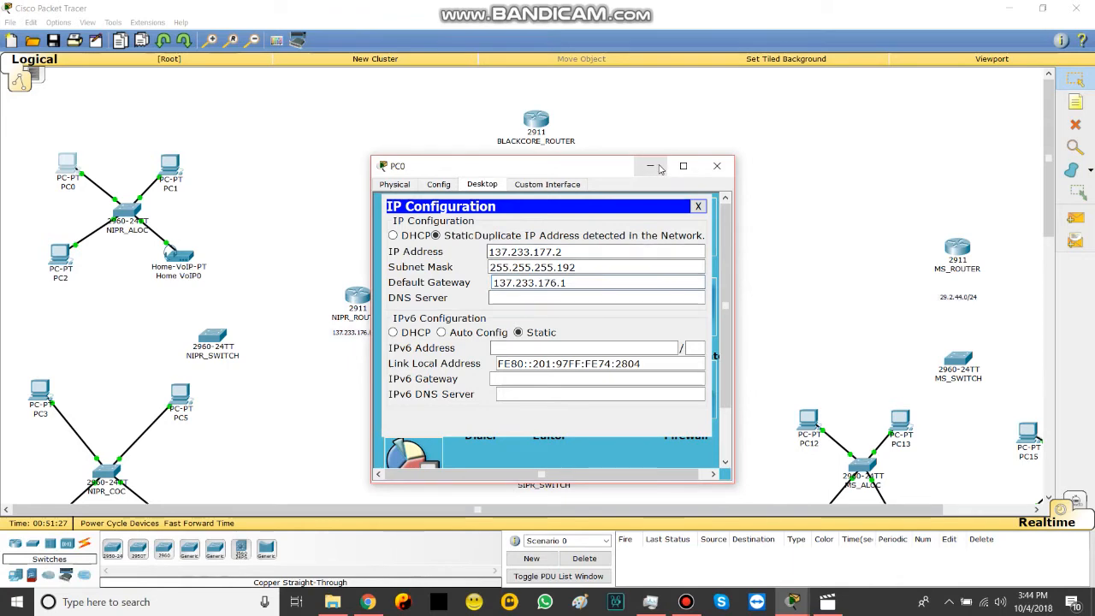
Step: Close PC0's window, check the VoIP phones' addresses, and list the connection cable types
{"action": "left_click", "coordinate": [658, 167]}
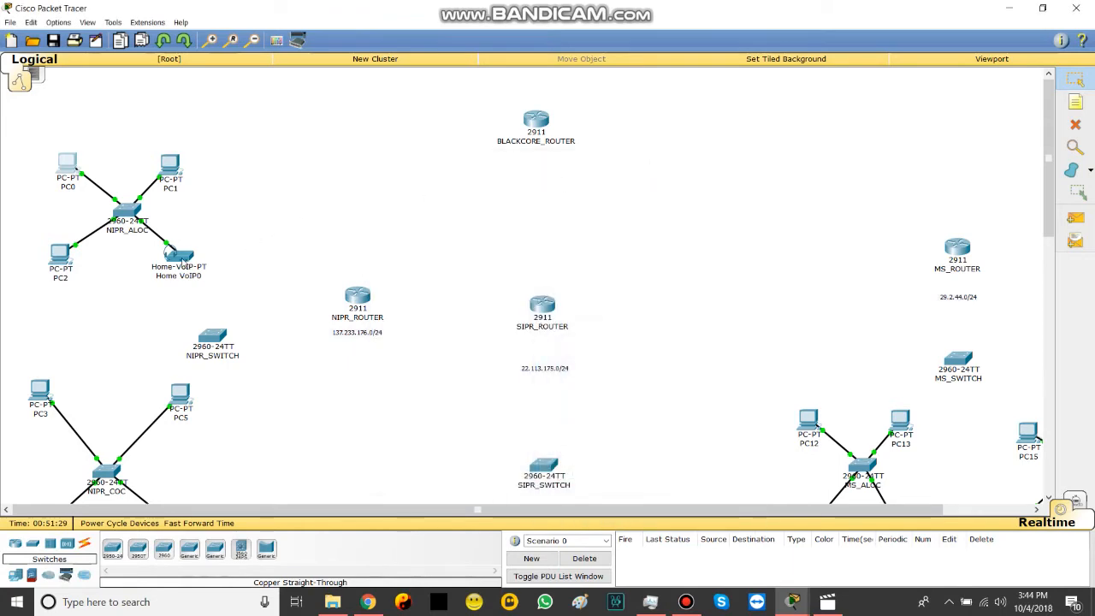
{"action": "mouse_move", "coordinate": [171, 262]}
{"action": "scroll", "coordinate": [171, 260], "scroll_direction": "down", "scroll_amount": 3}
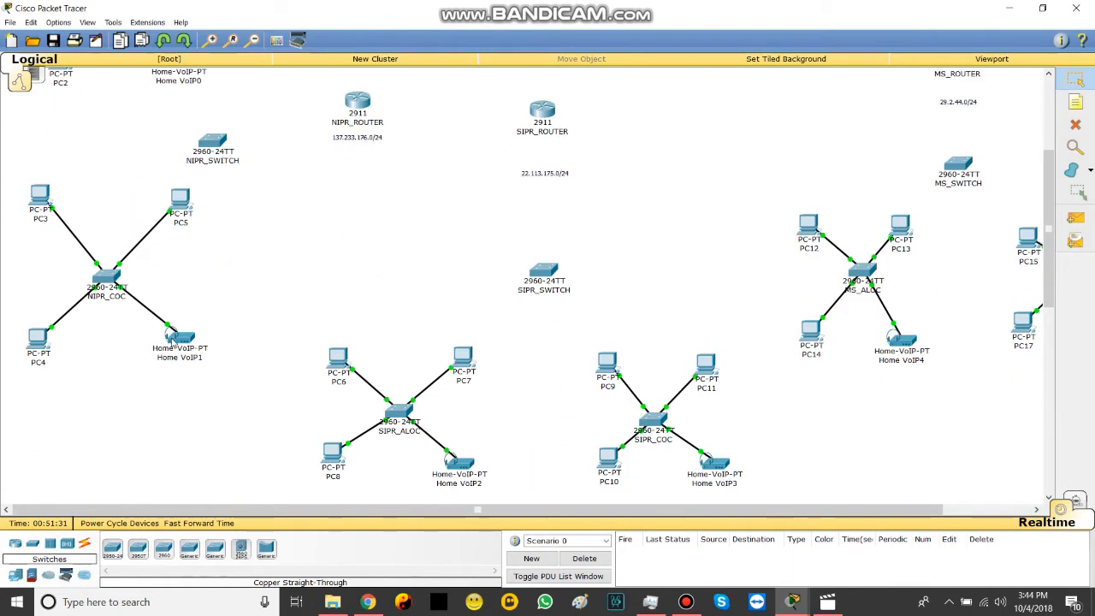
{"action": "mouse_move", "coordinate": [182, 345]}
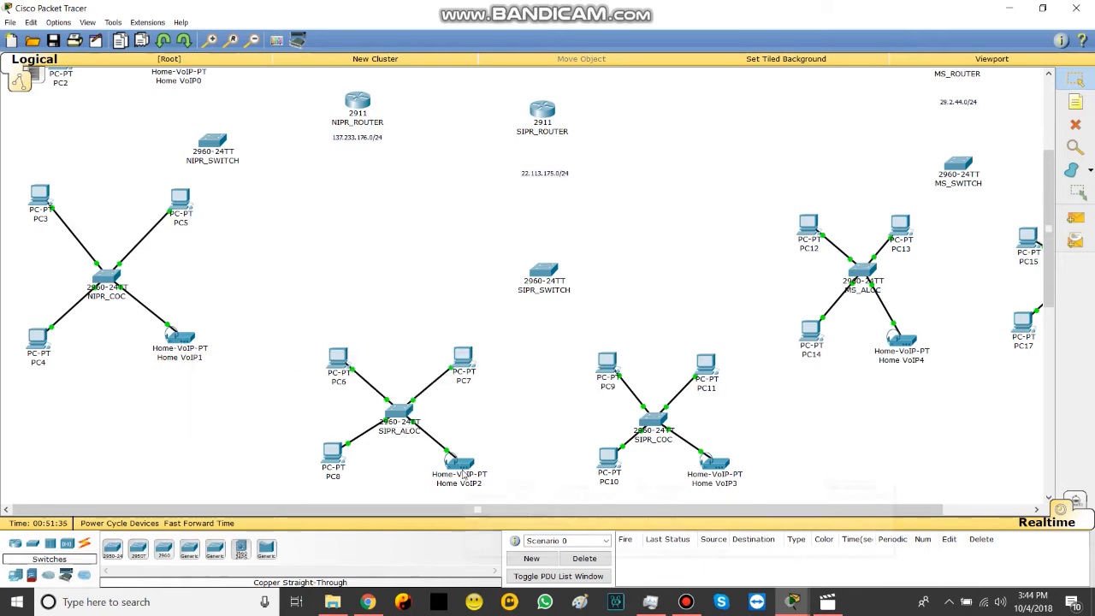
{"action": "mouse_move", "coordinate": [463, 475]}
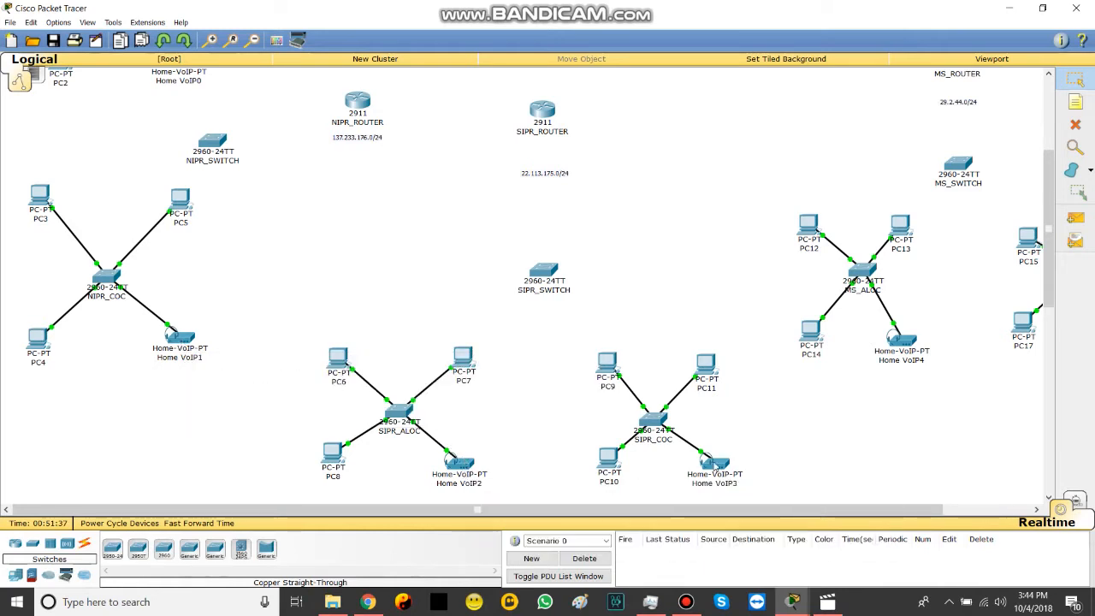
{"action": "mouse_move", "coordinate": [715, 466]}
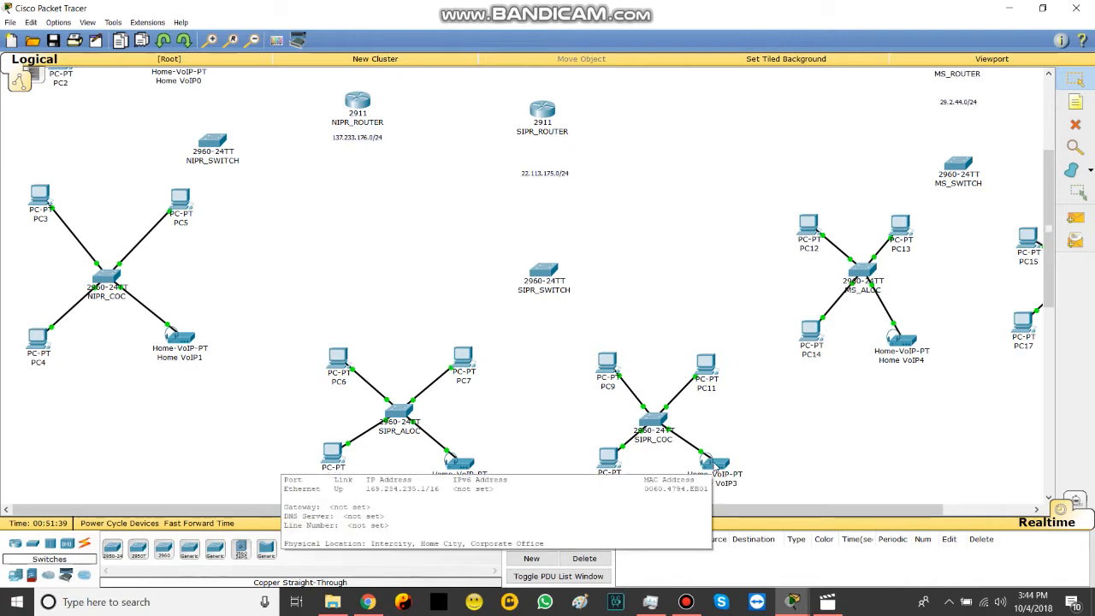
{"action": "scroll", "coordinate": [391, 299], "scroll_direction": "up", "scroll_amount": 4}
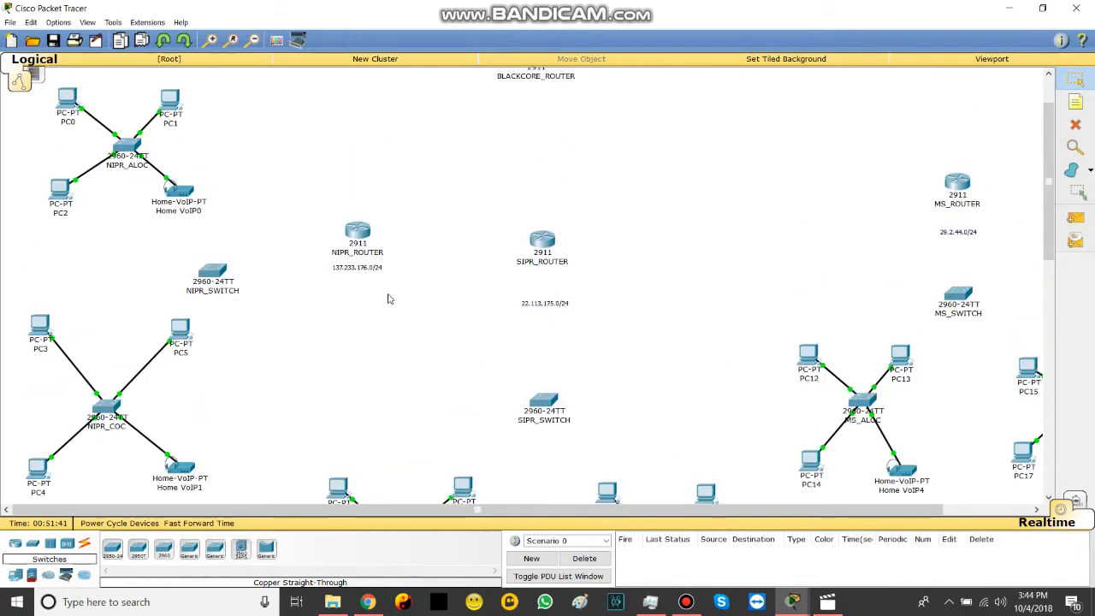
{"action": "left_click", "coordinate": [86, 544]}
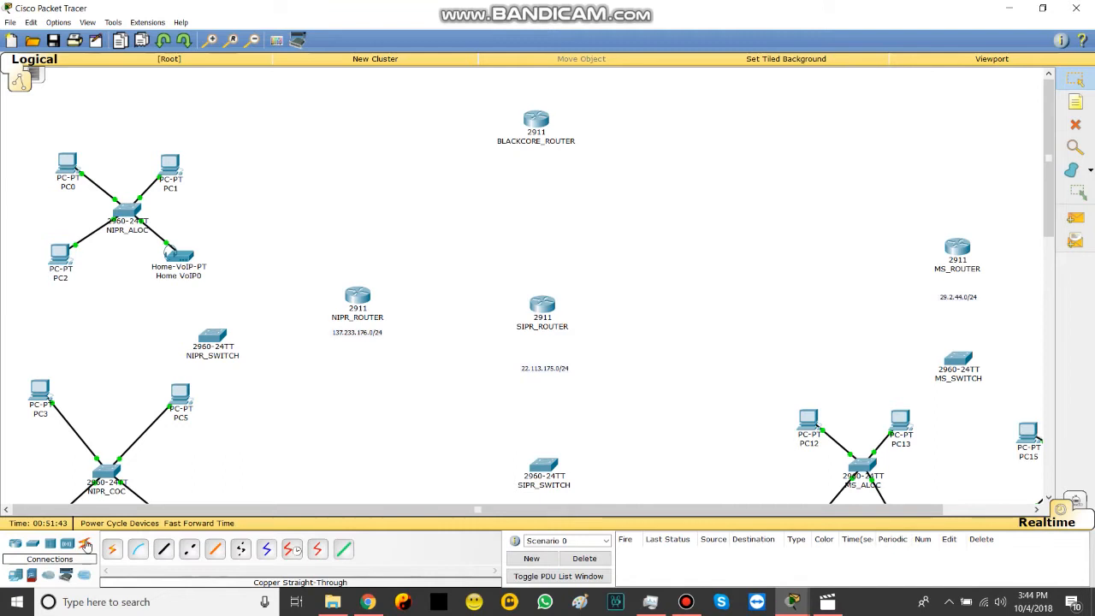
Step: Install two HWIC-2T serial cards and a WIC-Cover plate in NIPR_ROUTER's slots
{"action": "left_click", "coordinate": [357, 299]}
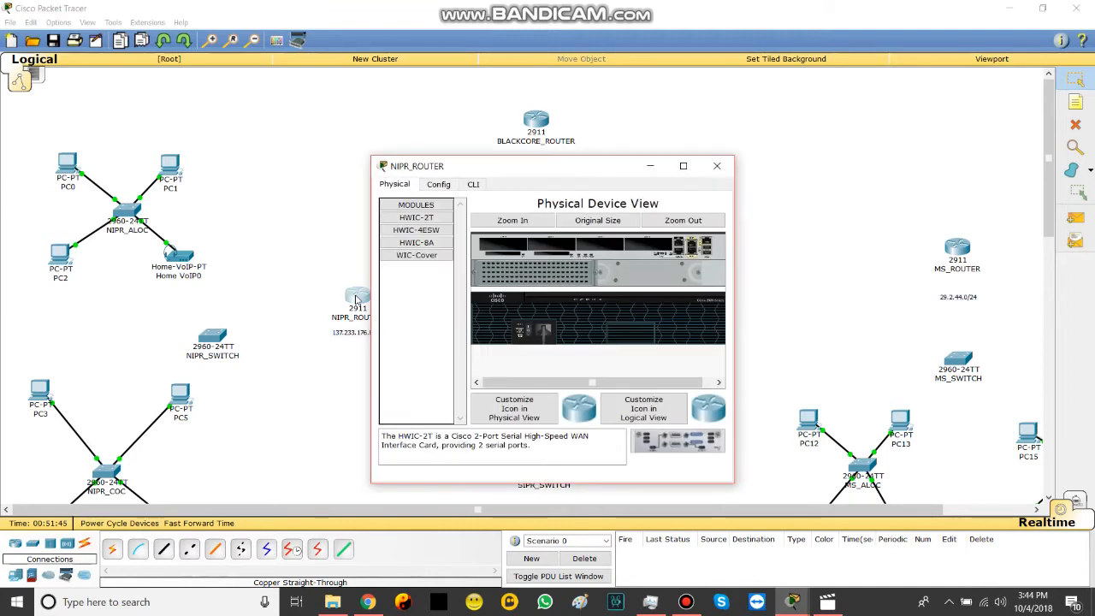
{"action": "left_click_drag", "start_coordinate": [418, 218], "coordinate": [646, 247]}
{"action": "left_click", "coordinate": [619, 311]}
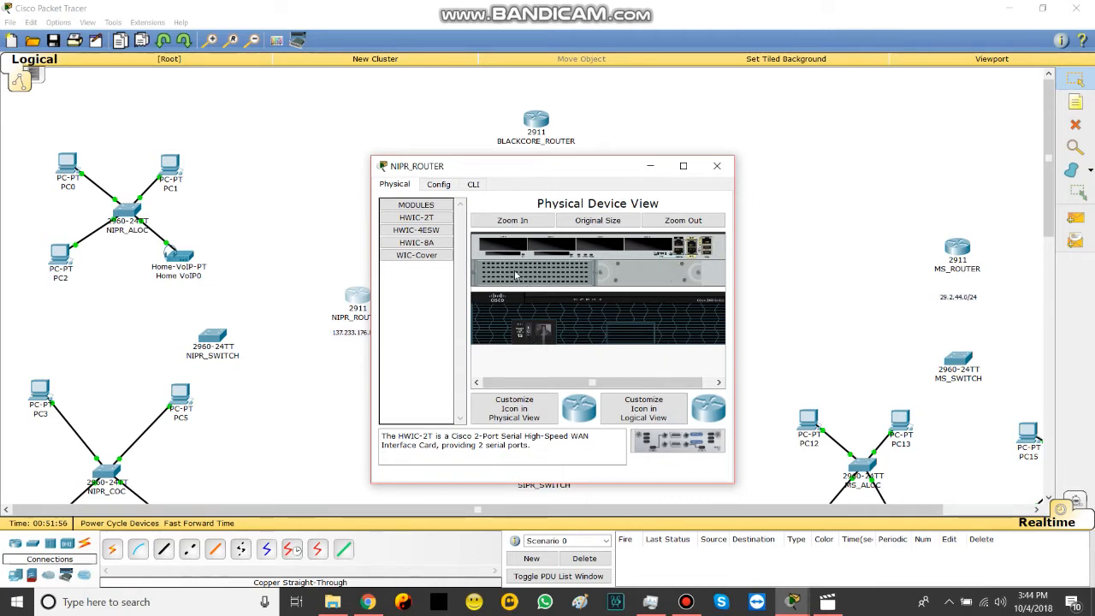
{"action": "left_click_drag", "start_coordinate": [418, 217], "coordinate": [563, 243]}
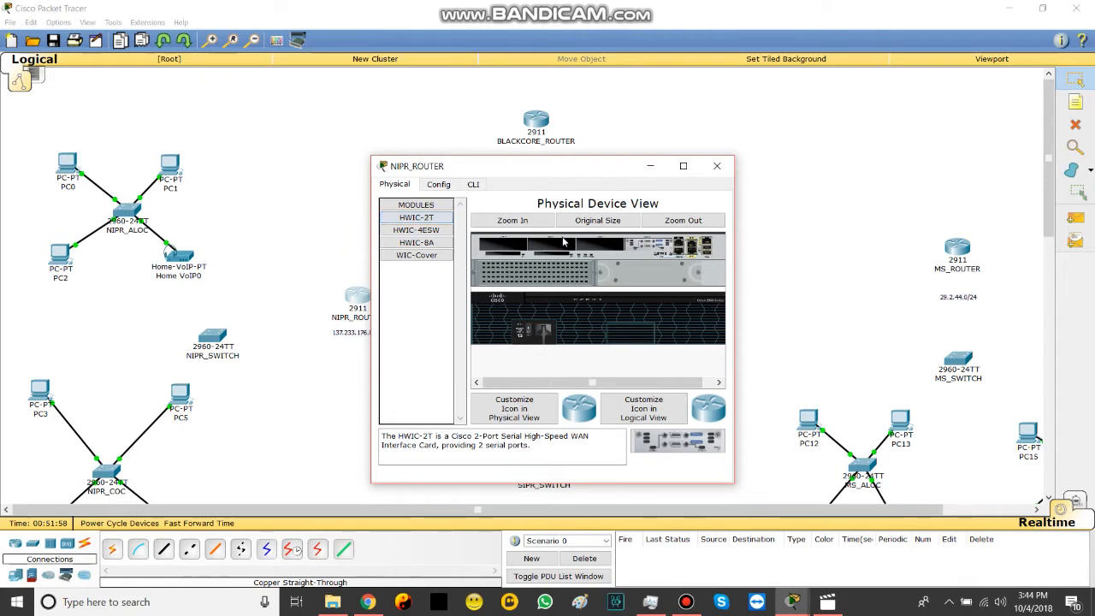
{"action": "left_click_drag", "start_coordinate": [418, 220], "coordinate": [599, 245]}
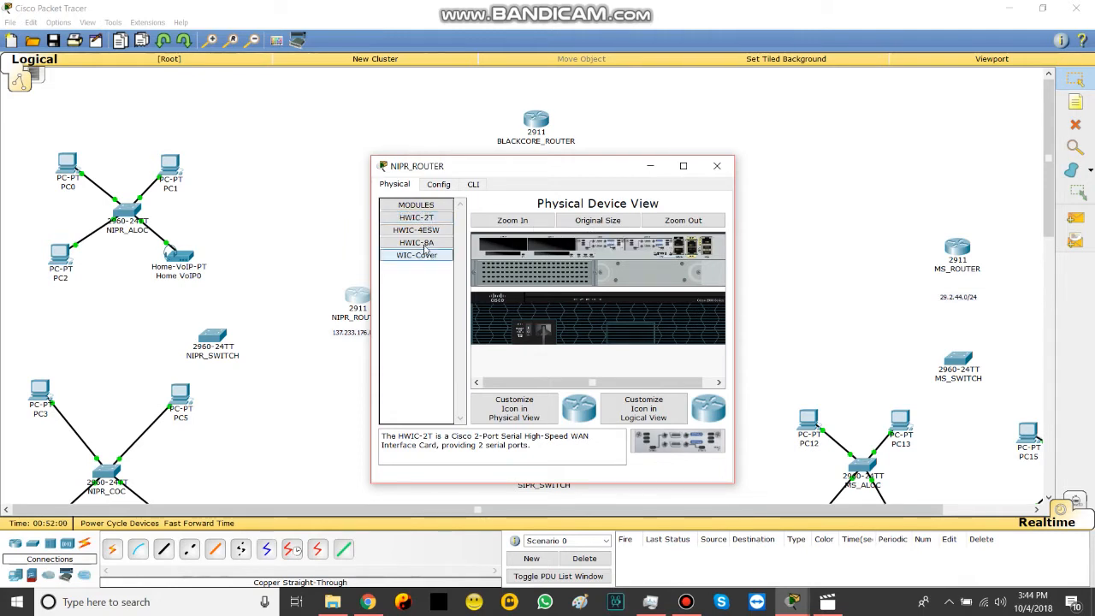
{"action": "left_click_drag", "start_coordinate": [417, 255], "coordinate": [552, 245]}
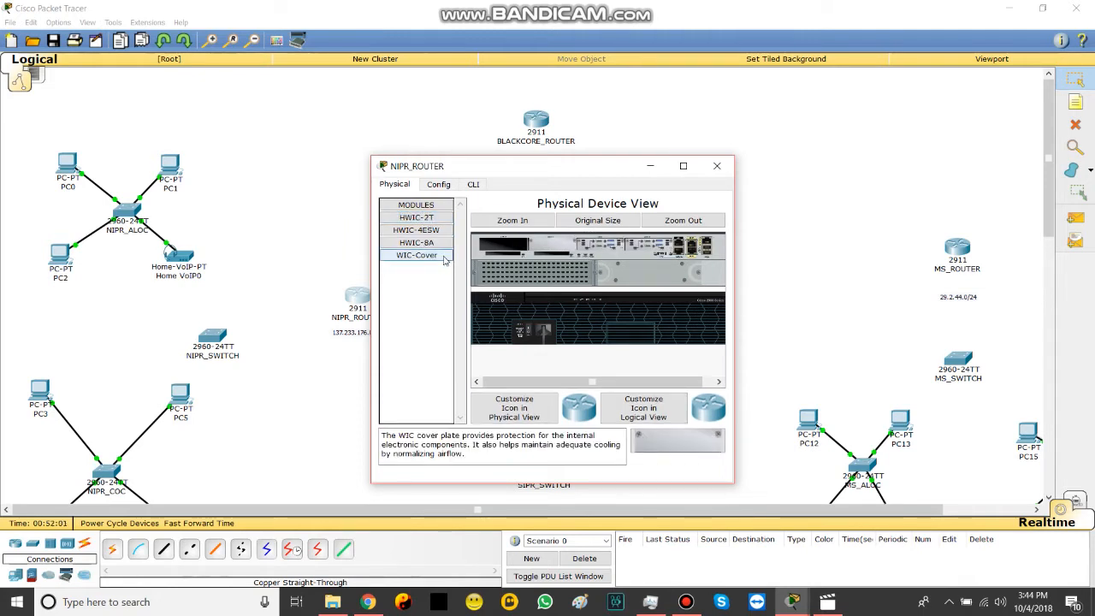
{"action": "left_click", "coordinate": [717, 166]}
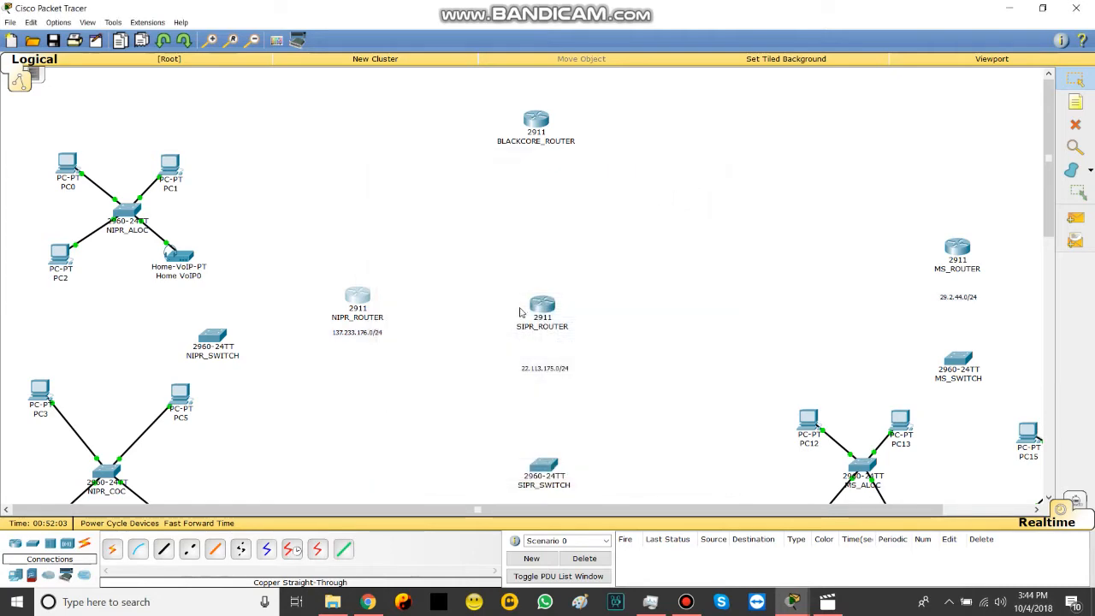
Step: Fit SIPR_ROUTER with an HWIC-2T serial card and a WIC-Cover plate
{"action": "left_click", "coordinate": [544, 308]}
{"action": "left_click_drag", "start_coordinate": [428, 222], "coordinate": [642, 255]}
{"action": "left_click", "coordinate": [642, 255]}
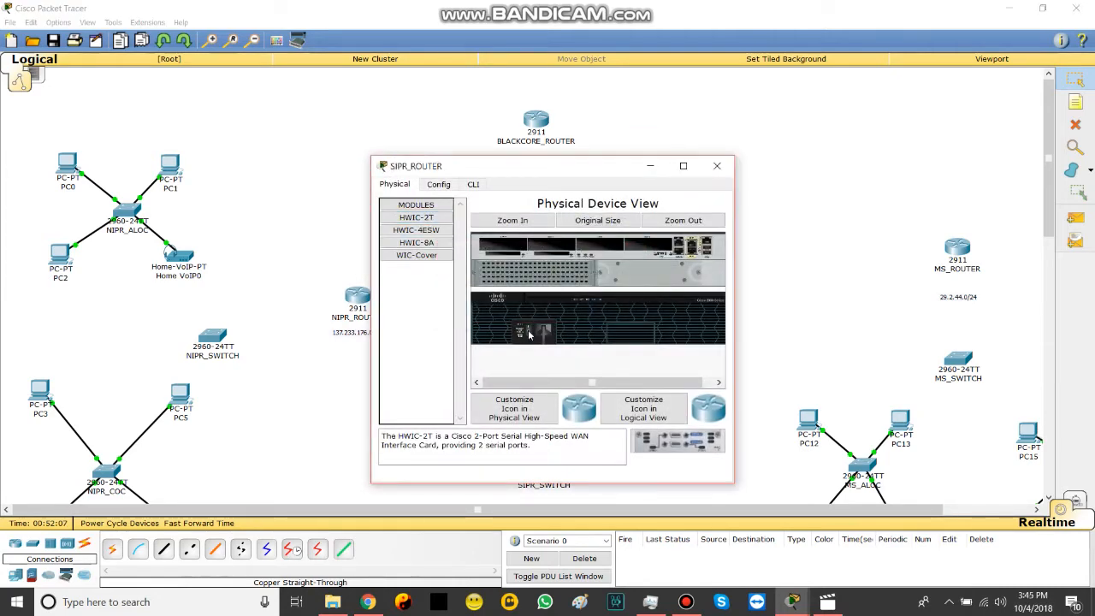
{"action": "left_click_drag", "start_coordinate": [428, 220], "coordinate": [605, 248]}
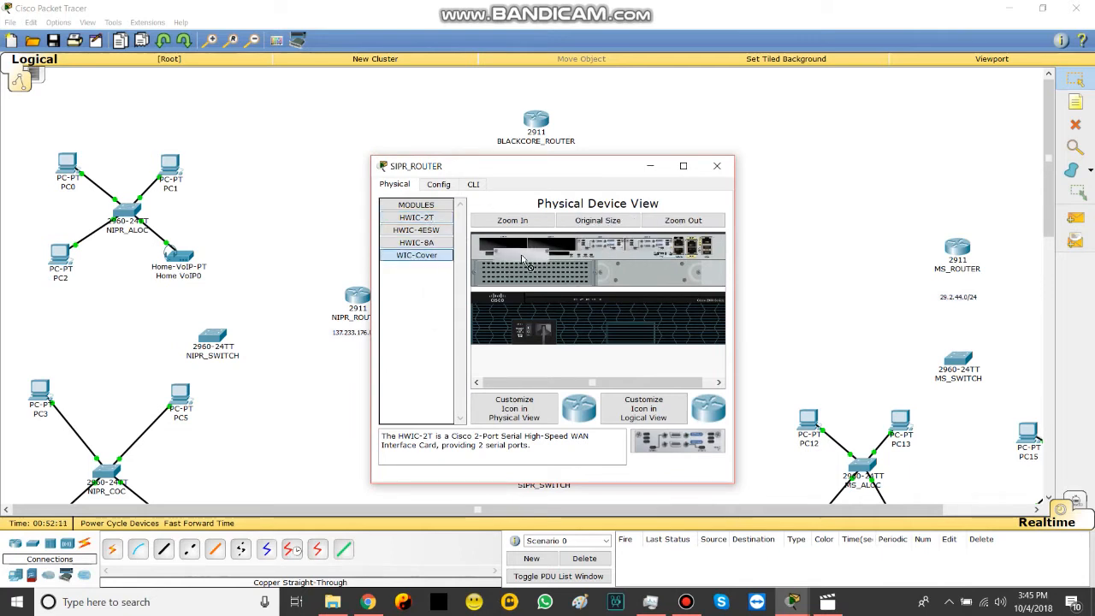
{"action": "left_click_drag", "start_coordinate": [416, 255], "coordinate": [512, 257]}
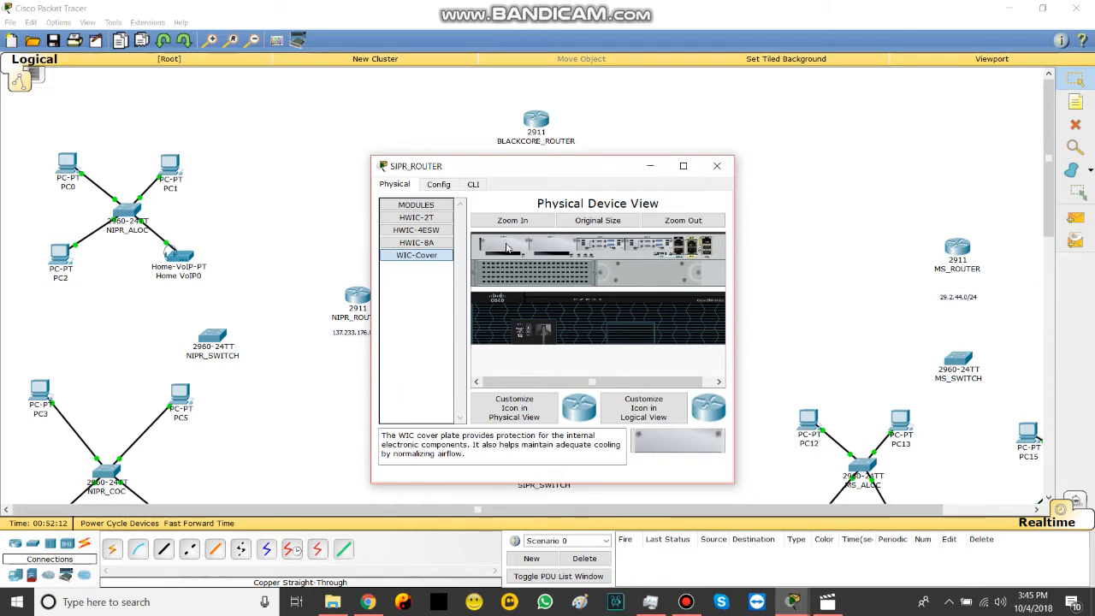
{"action": "left_click", "coordinate": [717, 166]}
Step: Fit MS_ROUTER with an HWIC-2T card in the rightmost slot and a WIC-Cover plate
{"action": "left_click", "coordinate": [958, 248]}
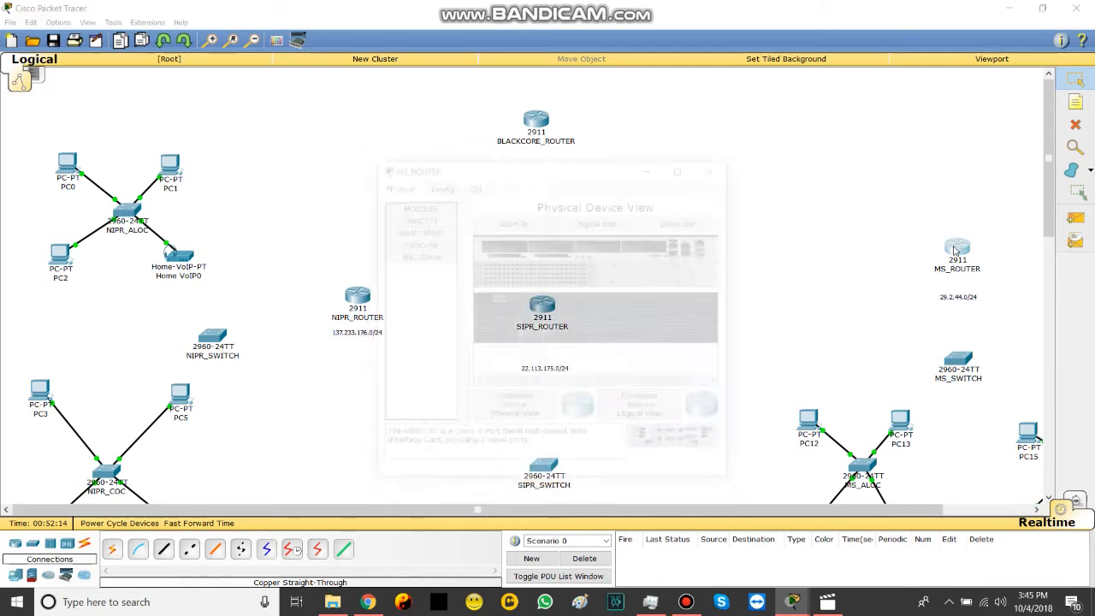
{"action": "left_click_drag", "start_coordinate": [417, 217], "coordinate": [650, 247]}
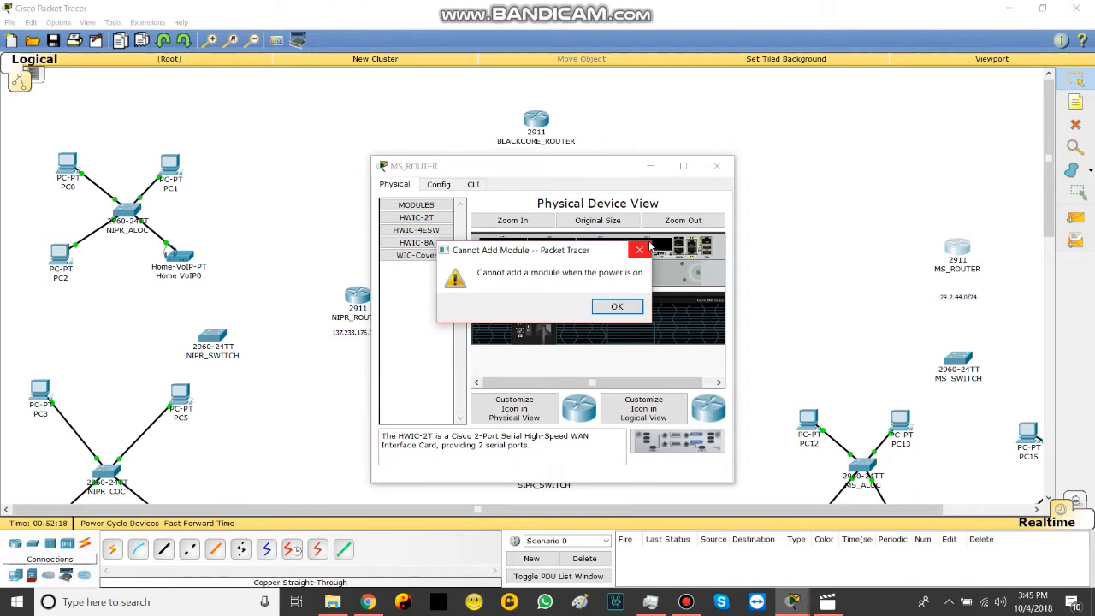
{"action": "left_click", "coordinate": [616, 306]}
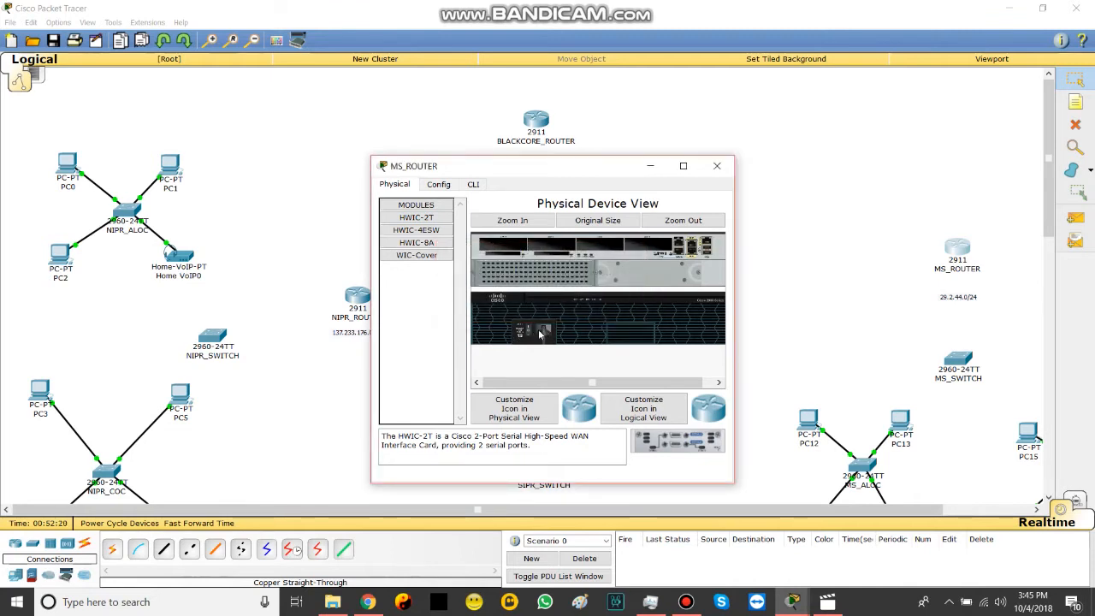
{"action": "left_click_drag", "start_coordinate": [431, 219], "coordinate": [603, 244]}
{"action": "left_click", "coordinate": [441, 257]}
{"action": "left_click_drag", "start_coordinate": [442, 256], "coordinate": [503, 247]}
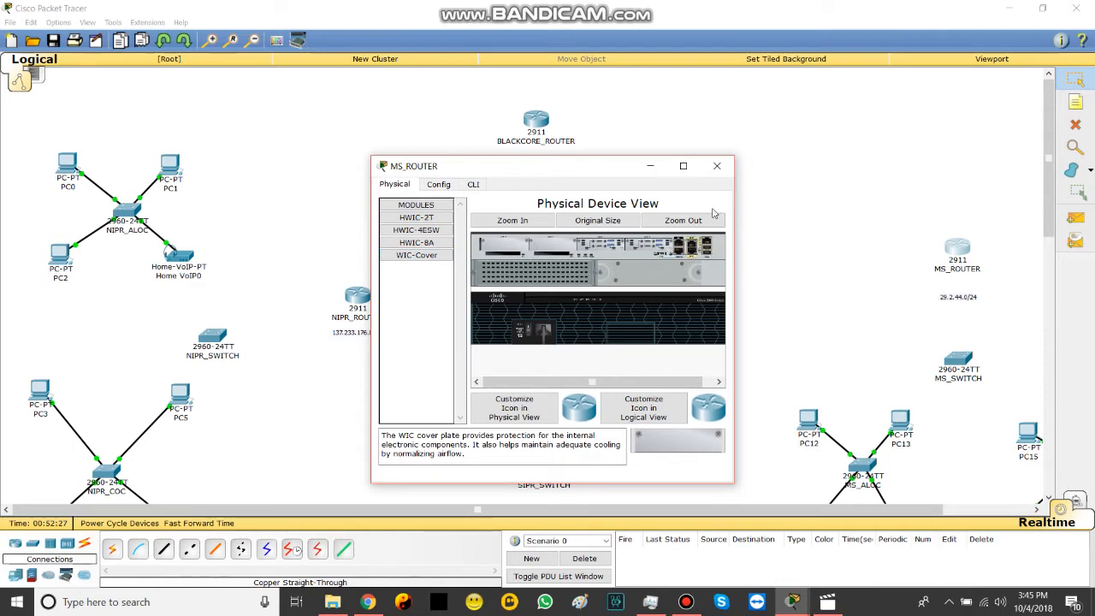
{"action": "left_click", "coordinate": [717, 166]}
Step: Recheck the SIPR_ROUTER and NIPR_ROUTER device windows and close them
{"action": "left_click", "coordinate": [544, 306]}
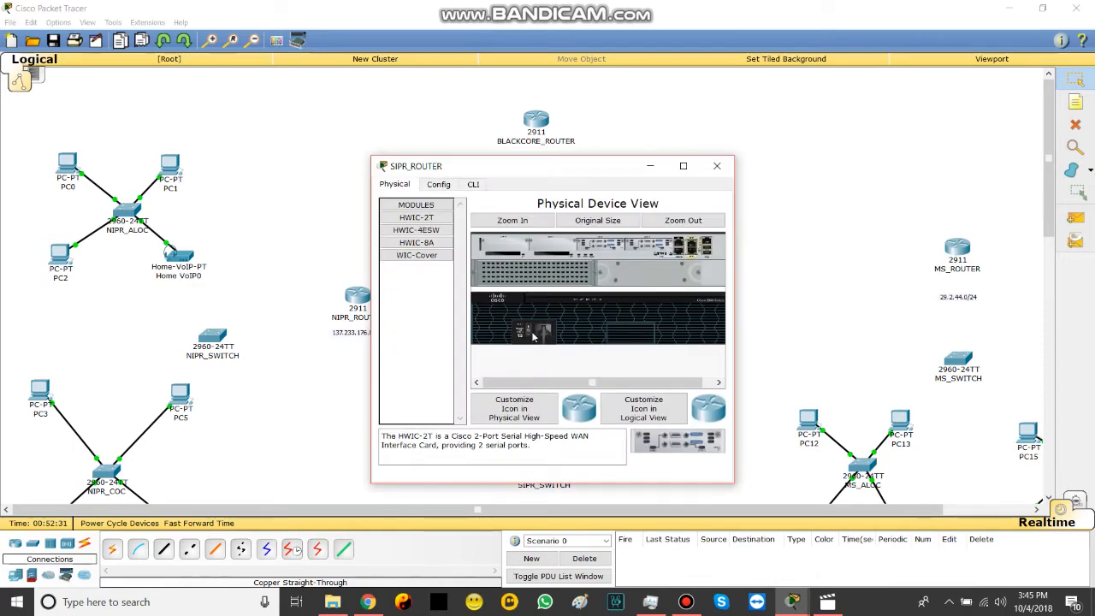
{"action": "left_click", "coordinate": [717, 166]}
{"action": "left_click", "coordinate": [353, 322]}
{"action": "left_click", "coordinate": [356, 300]}
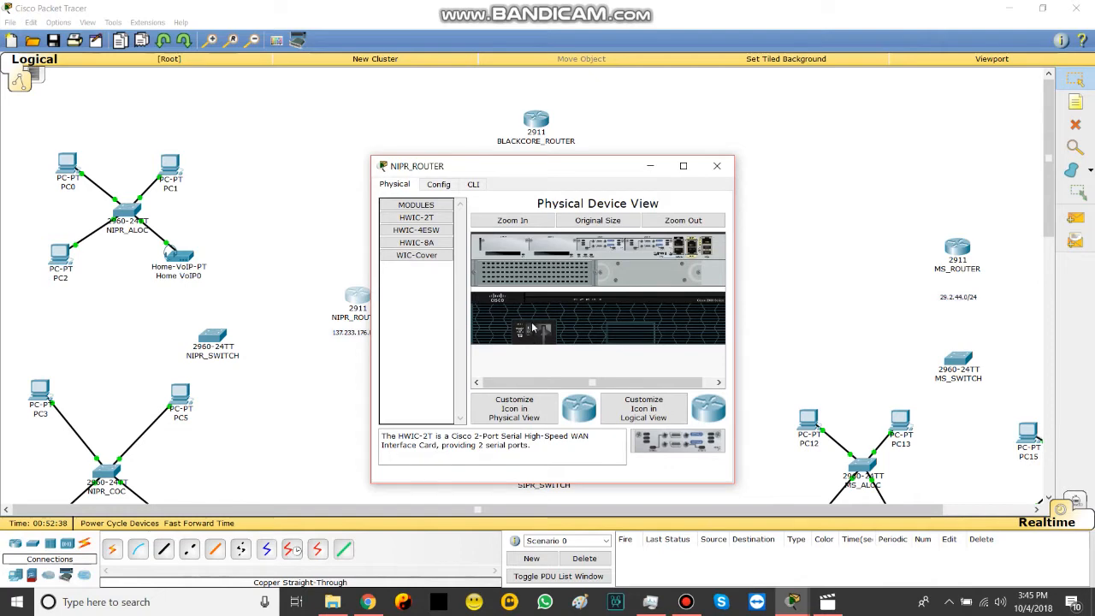
{"action": "left_click", "coordinate": [717, 166]}
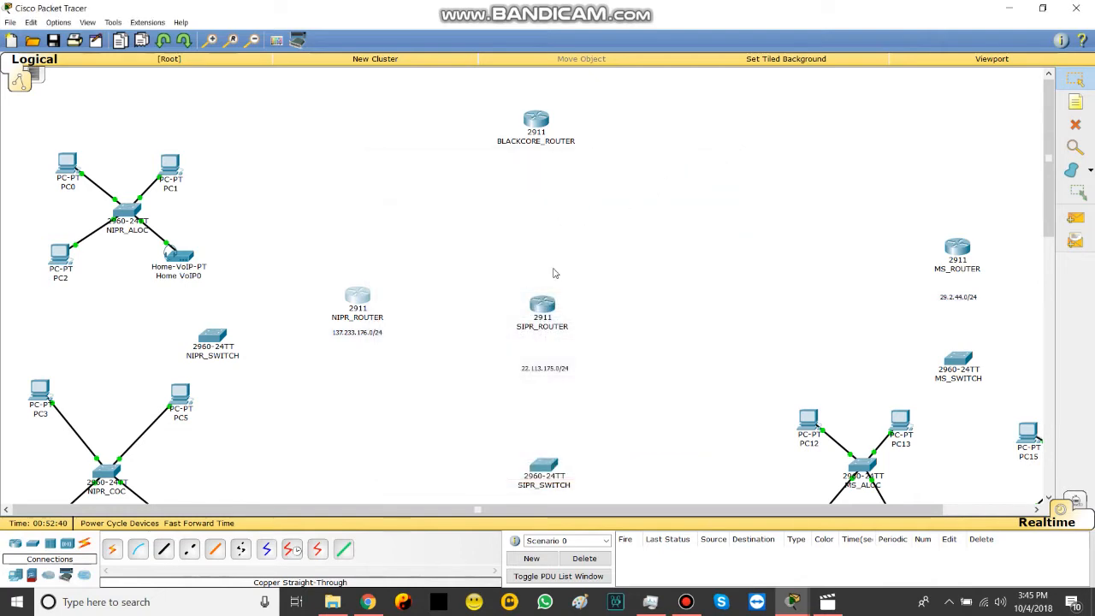
Step: Load BLACKCORE_ROUTER's slots with two HWIC-2T cards and WIC-Cover plates, then close it
{"action": "left_click", "coordinate": [544, 128]}
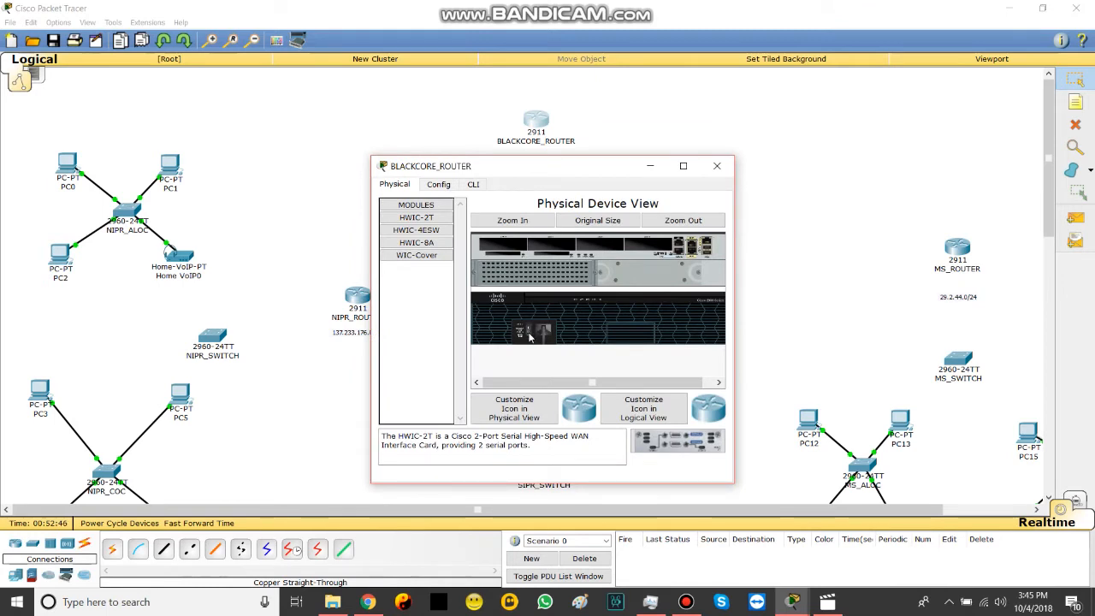
{"action": "left_click_drag", "start_coordinate": [437, 220], "coordinate": [647, 246]}
{"action": "left_click", "coordinate": [625, 309]}
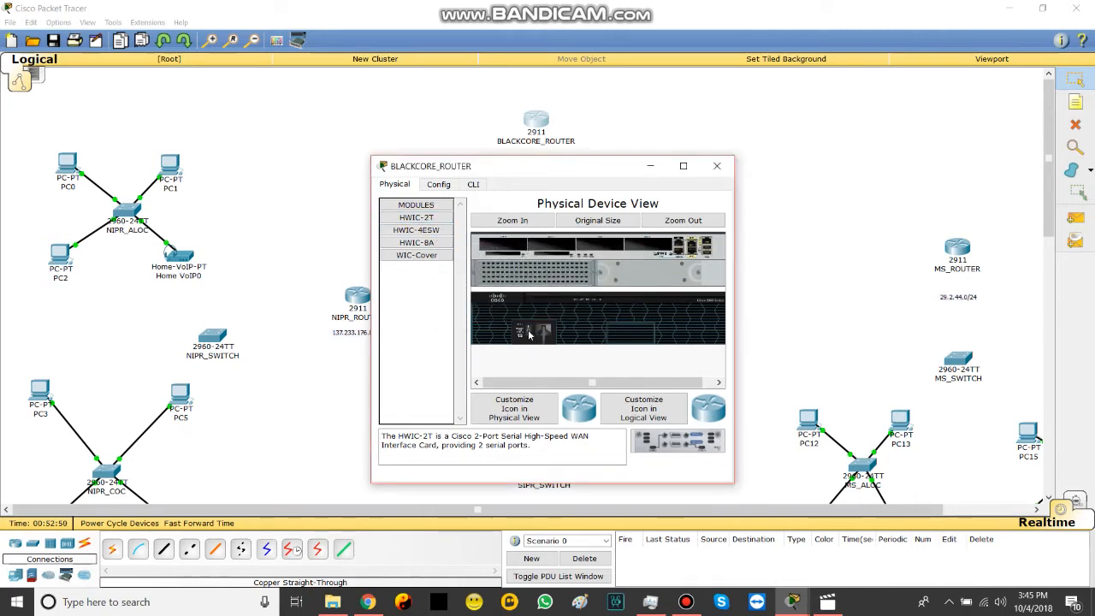
{"action": "left_click_drag", "start_coordinate": [437, 219], "coordinate": [645, 245]}
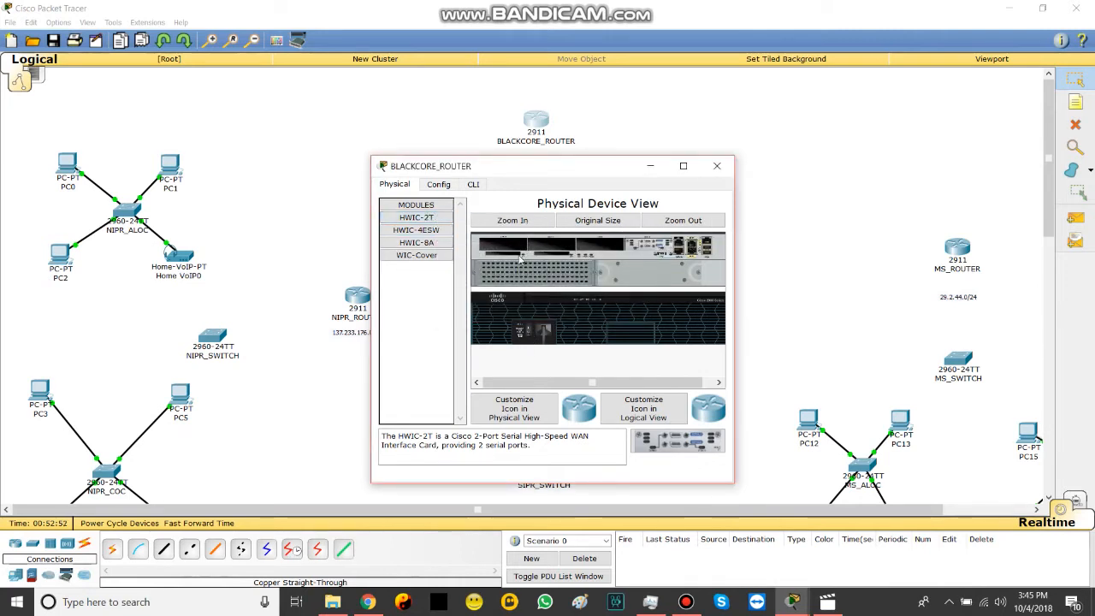
{"action": "left_click_drag", "start_coordinate": [440, 220], "coordinate": [424, 248]}
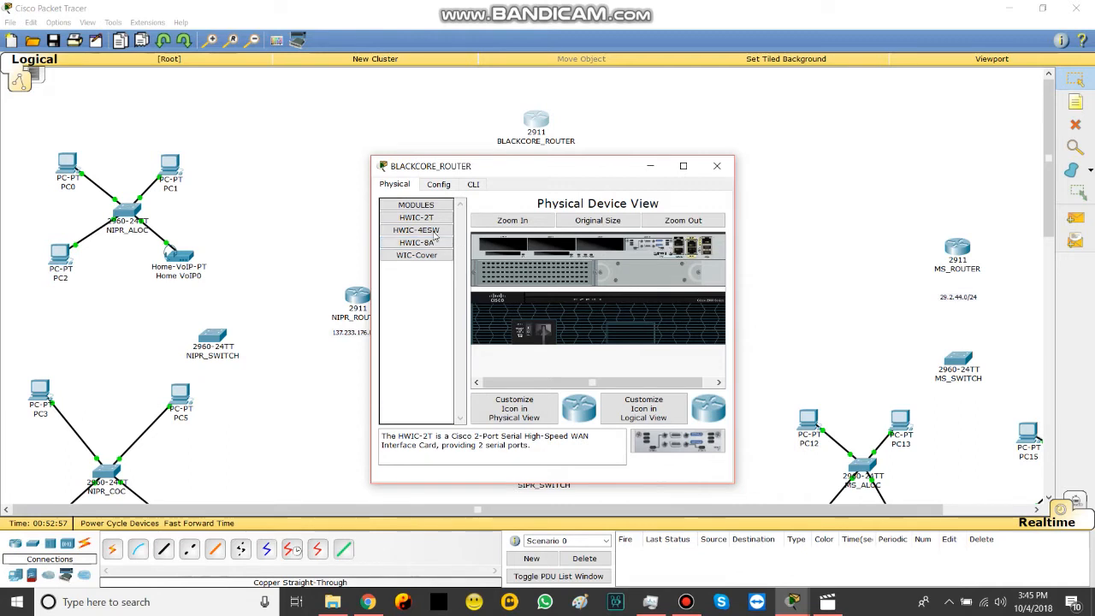
{"action": "left_click_drag", "start_coordinate": [446, 220], "coordinate": [604, 249]}
{"action": "left_click_drag", "start_coordinate": [426, 256], "coordinate": [512, 247]}
{"action": "left_click", "coordinate": [717, 166]}
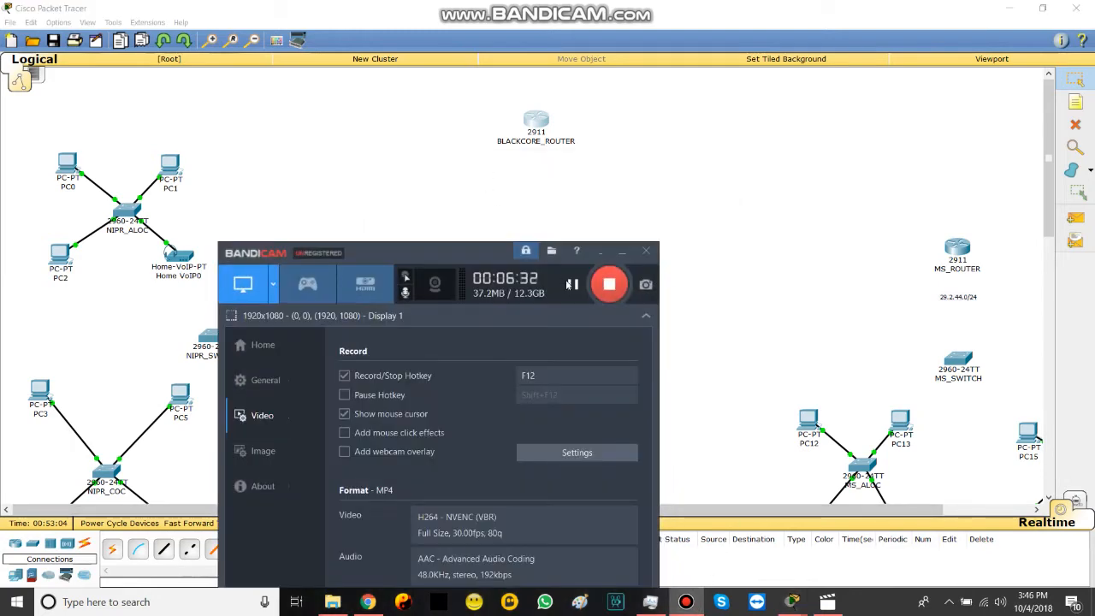
Step: Start a straight-through cable at NIPR_SWITCH, cancel it, and check the switch's device window
{"action": "left_click", "coordinate": [623, 251]}
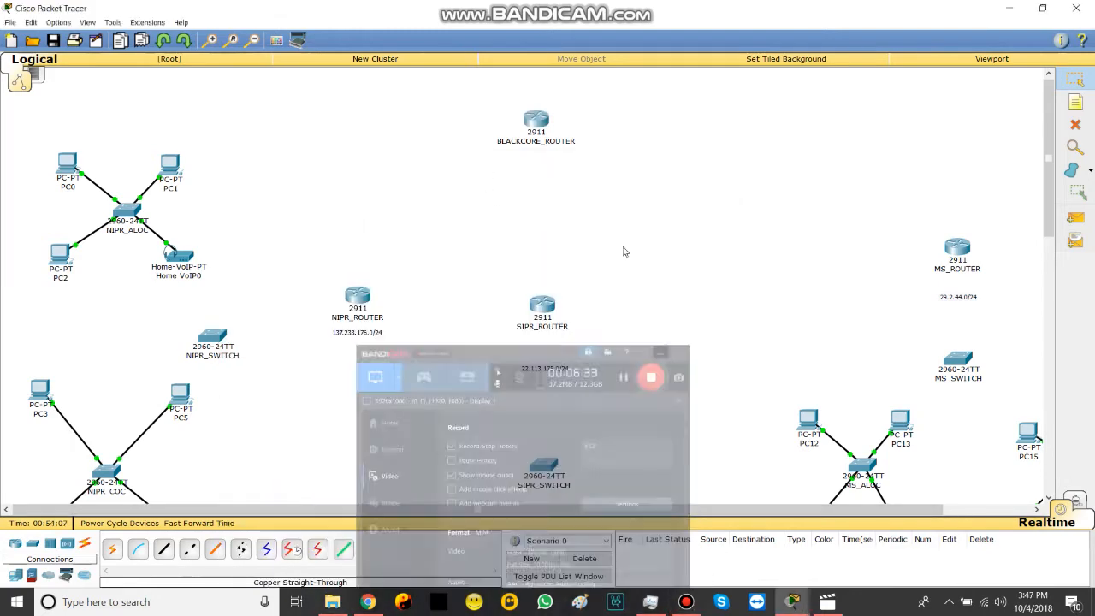
{"action": "left_click", "coordinate": [164, 549]}
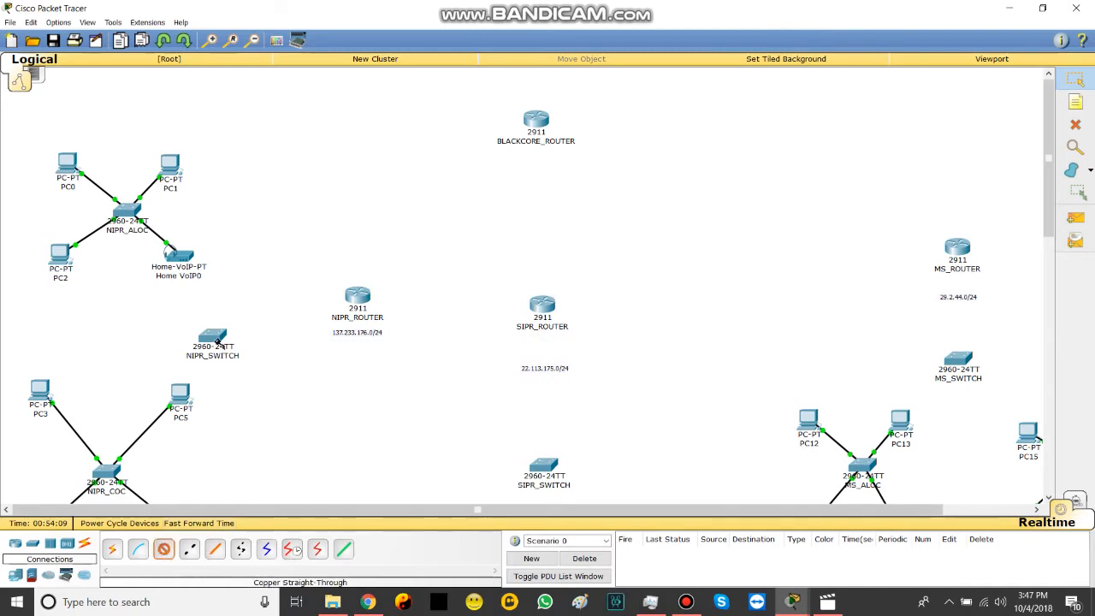
{"action": "left_click", "coordinate": [213, 337]}
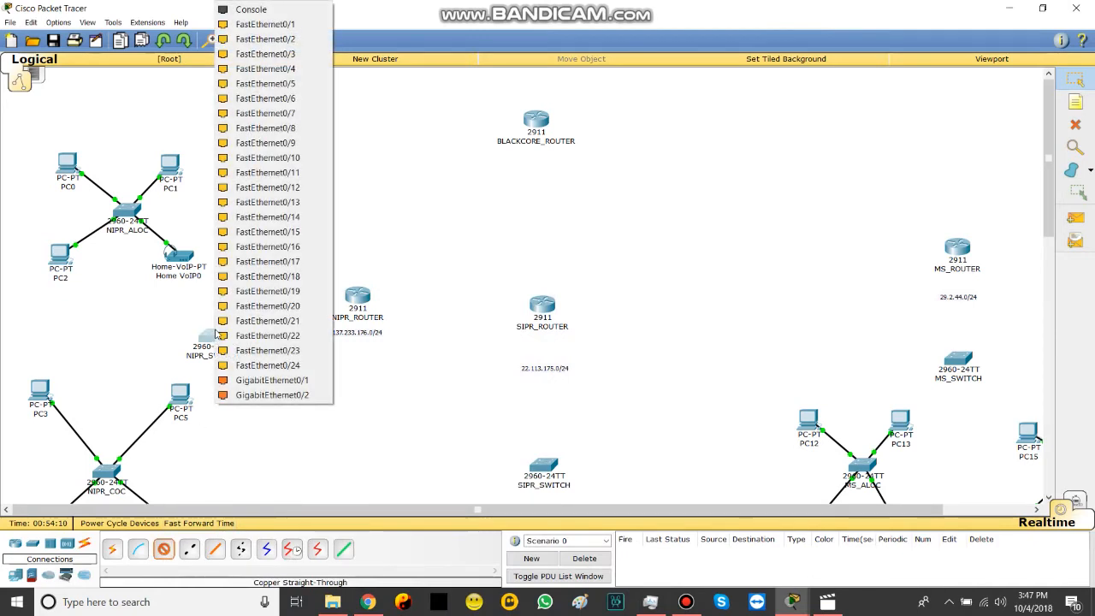
{"action": "left_click", "coordinate": [265, 419]}
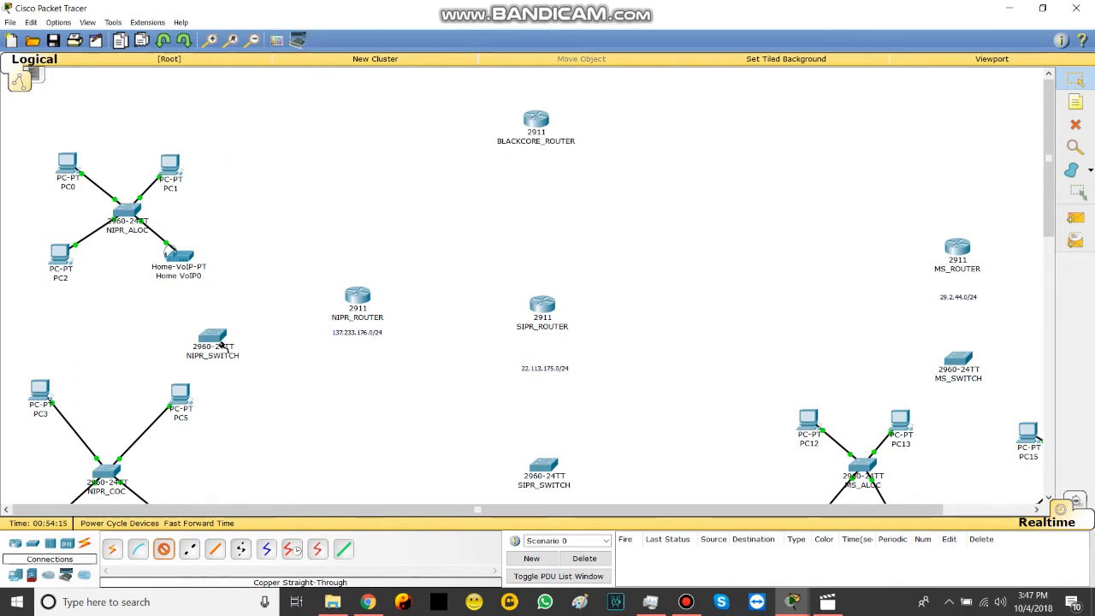
{"action": "left_click", "coordinate": [164, 550]}
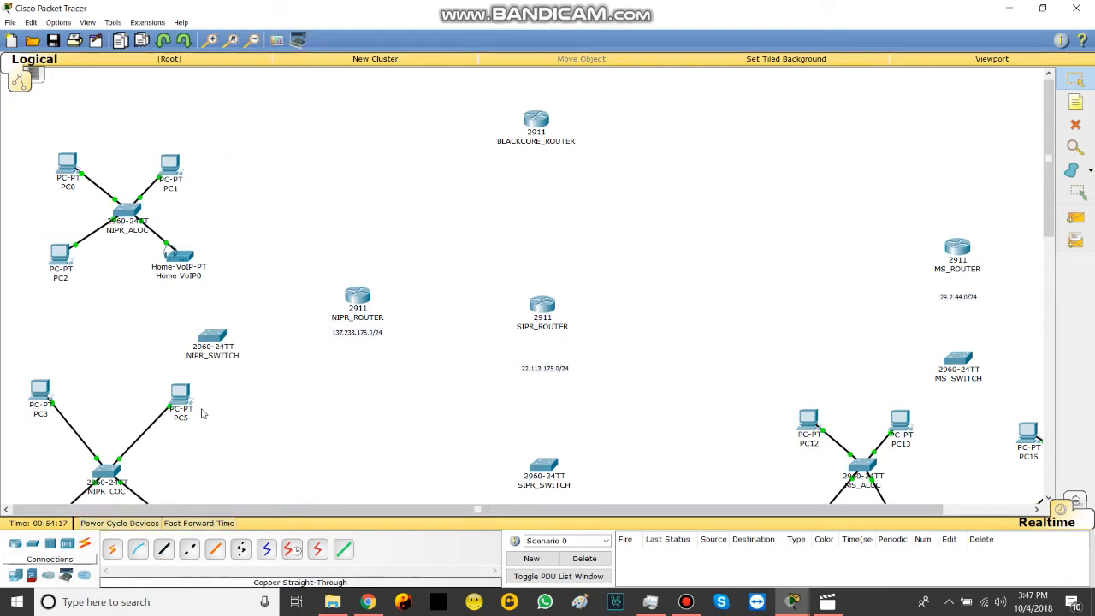
{"action": "left_click", "coordinate": [214, 339]}
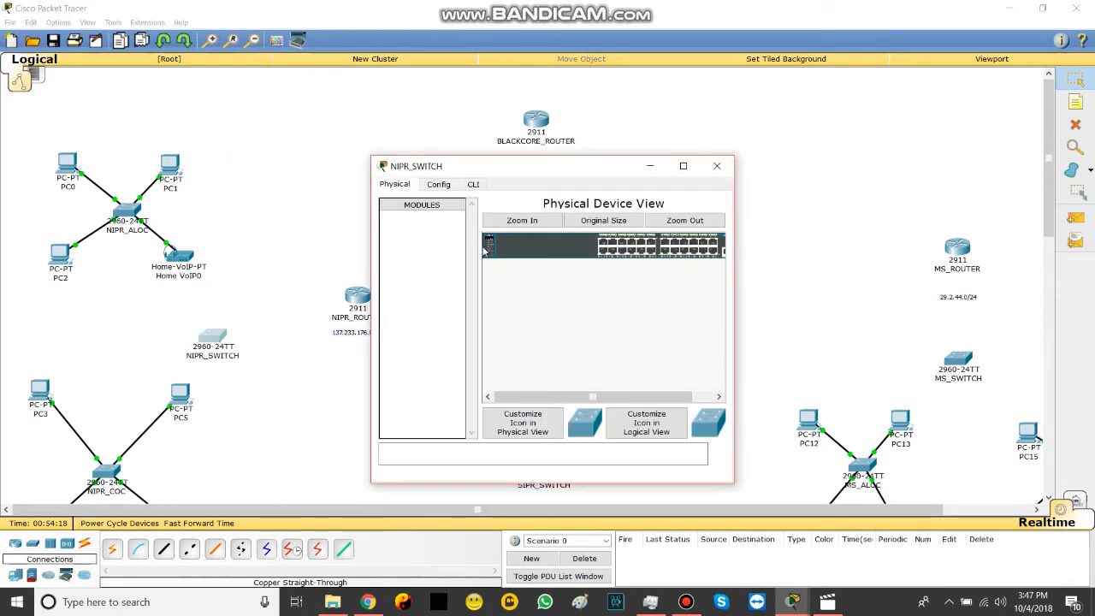
{"action": "left_click", "coordinate": [717, 165]}
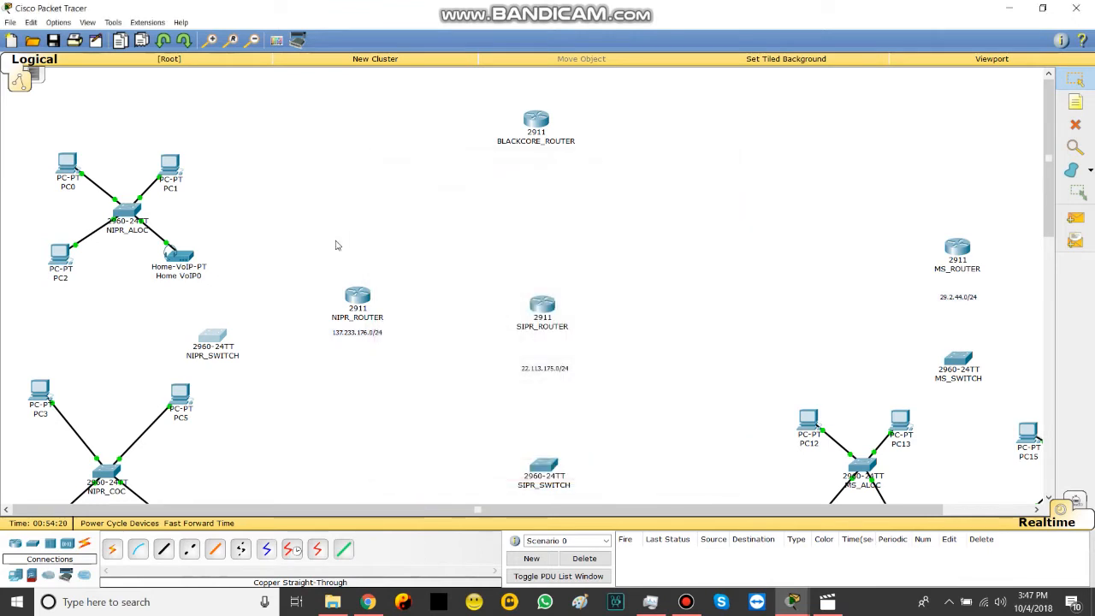
Step: Connect NIPR_SWITCH GigabitEthernet0/2 to NIPR_ROUTER GigabitEthernet0/2 with copper straight-through
{"action": "left_click", "coordinate": [165, 551]}
{"action": "left_click", "coordinate": [214, 339]}
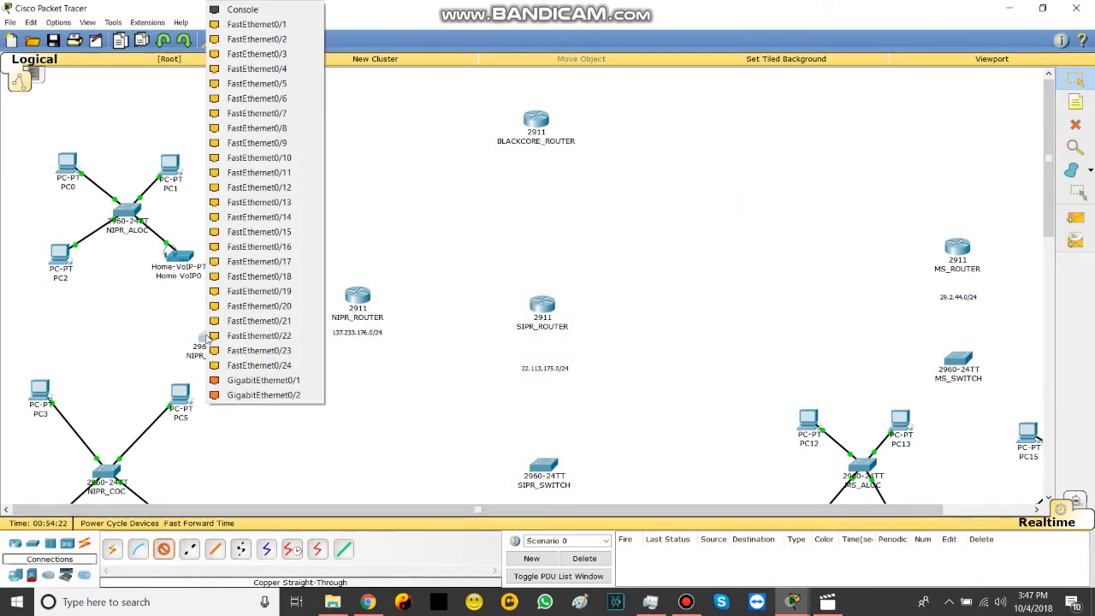
{"action": "left_click", "coordinate": [250, 396]}
{"action": "left_click", "coordinate": [358, 299]}
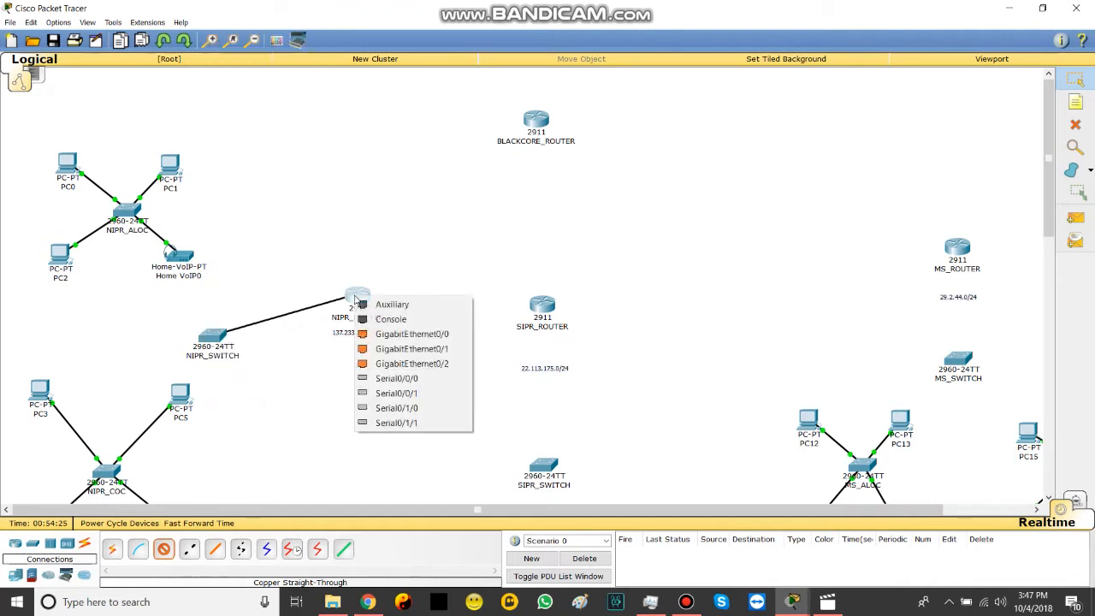
{"action": "left_click", "coordinate": [421, 365]}
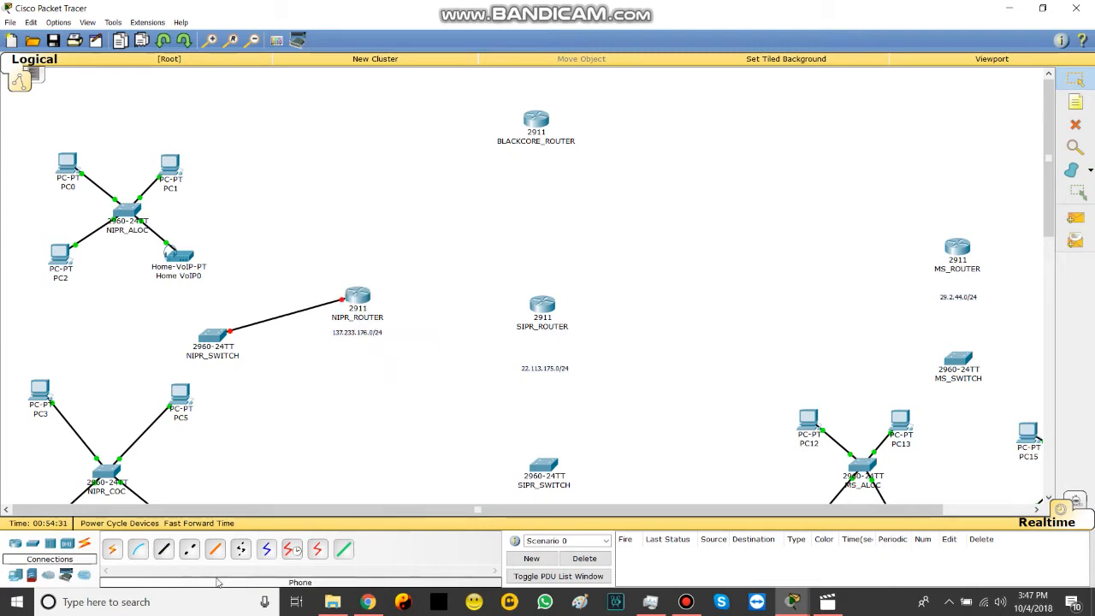
Step: Link SIPR_SWITCH to SIPR_ROUTER, and MS_SWITCH Gi0/1 to MS_ROUTER Gi0/2, with straight-through copper
{"action": "left_click", "coordinate": [544, 466]}
{"action": "left_click", "coordinate": [565, 452]}
{"action": "left_click", "coordinate": [548, 310]}
{"action": "left_click", "coordinate": [603, 382]}
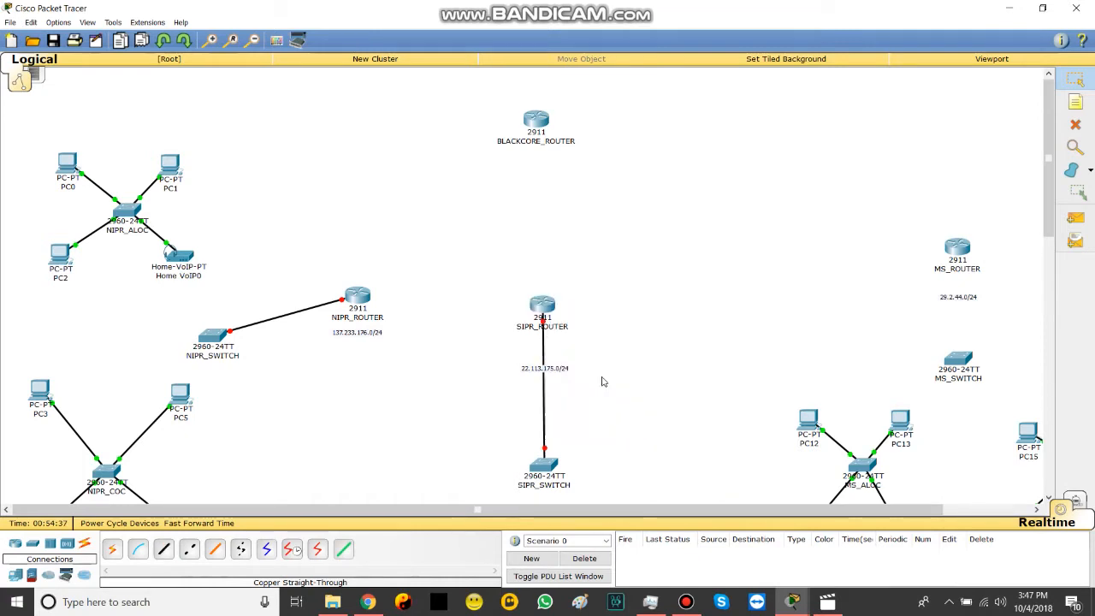
{"action": "left_click", "coordinate": [163, 549]}
{"action": "left_click", "coordinate": [980, 375]}
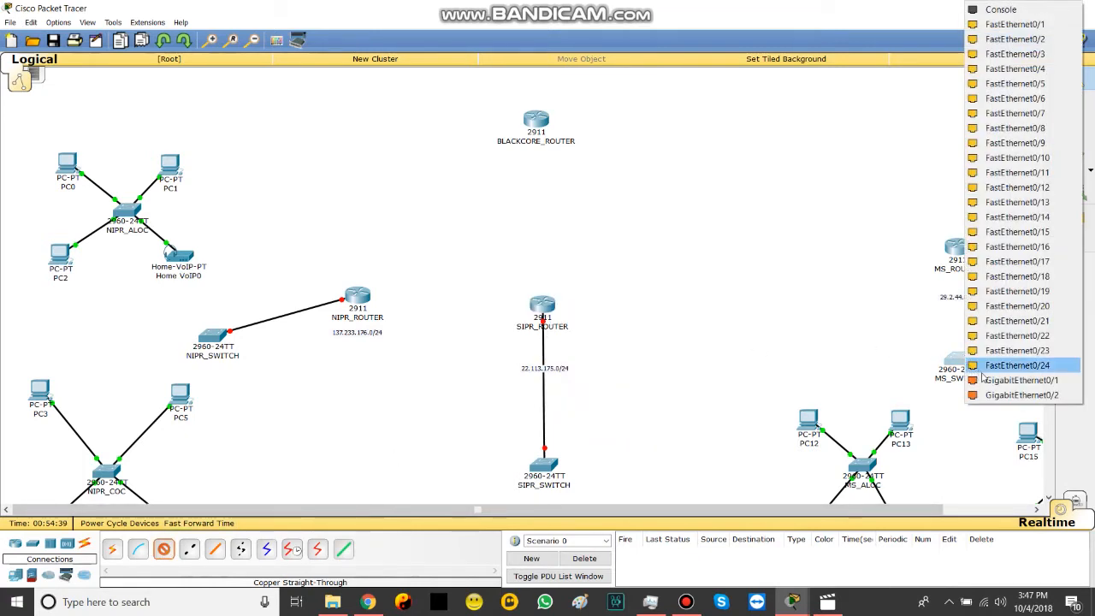
{"action": "left_click", "coordinate": [984, 380]}
{"action": "left_click", "coordinate": [956, 250]}
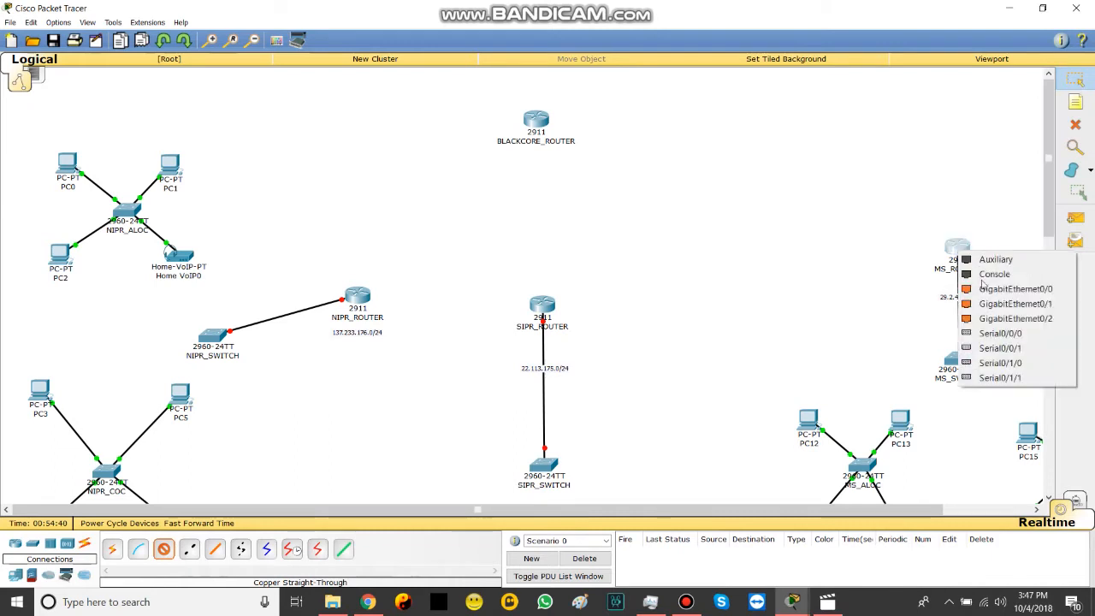
{"action": "left_click", "coordinate": [1018, 318]}
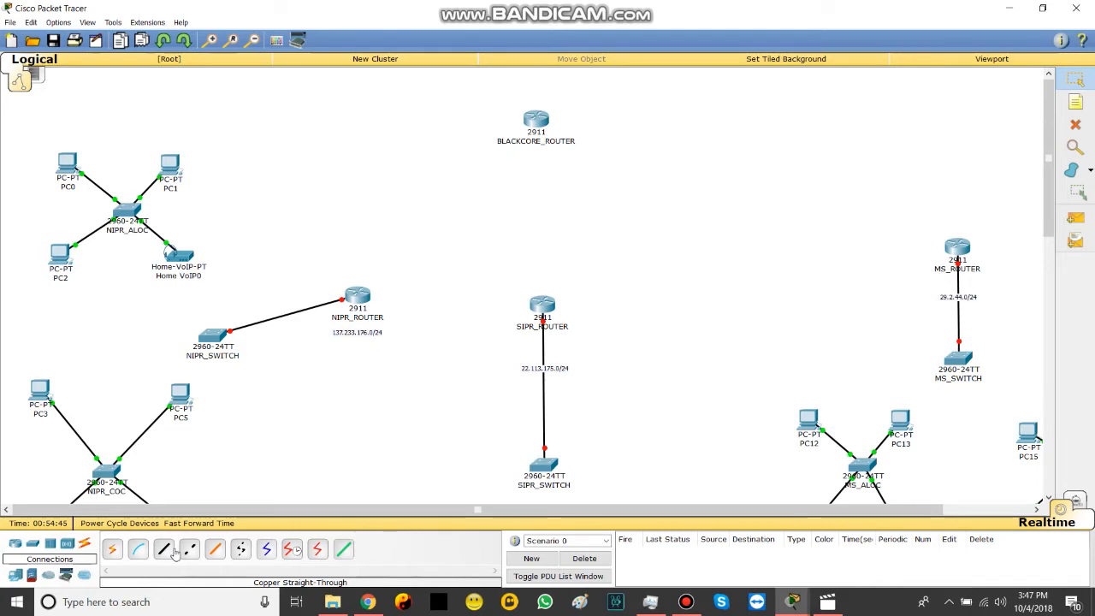
{"action": "left_click", "coordinate": [292, 552]}
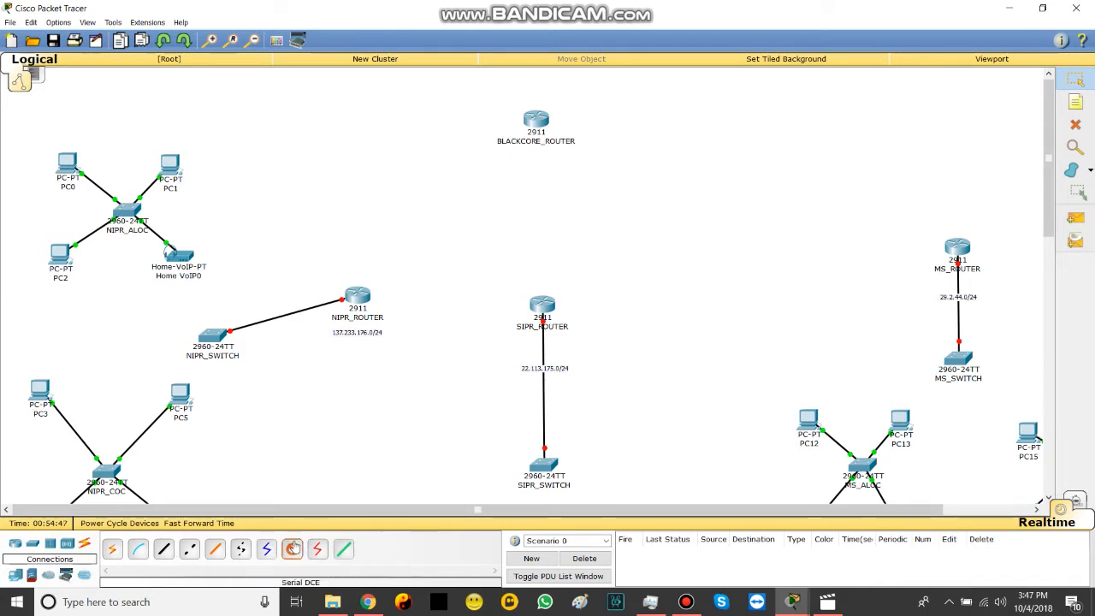
Step: Draw a NIPR_ROUTER to SIPR_ROUTER serial link by mistake, then undo it with Edit > Undo
{"action": "left_click", "coordinate": [368, 300]}
{"action": "left_click", "coordinate": [409, 364]}
{"action": "left_click", "coordinate": [543, 306]}
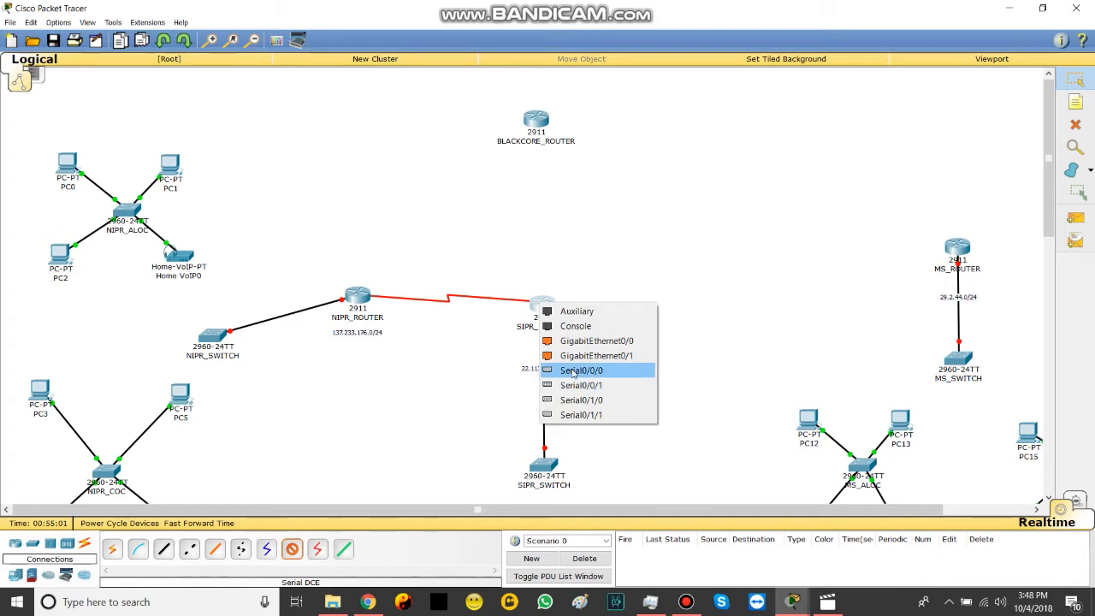
{"action": "left_click", "coordinate": [573, 371]}
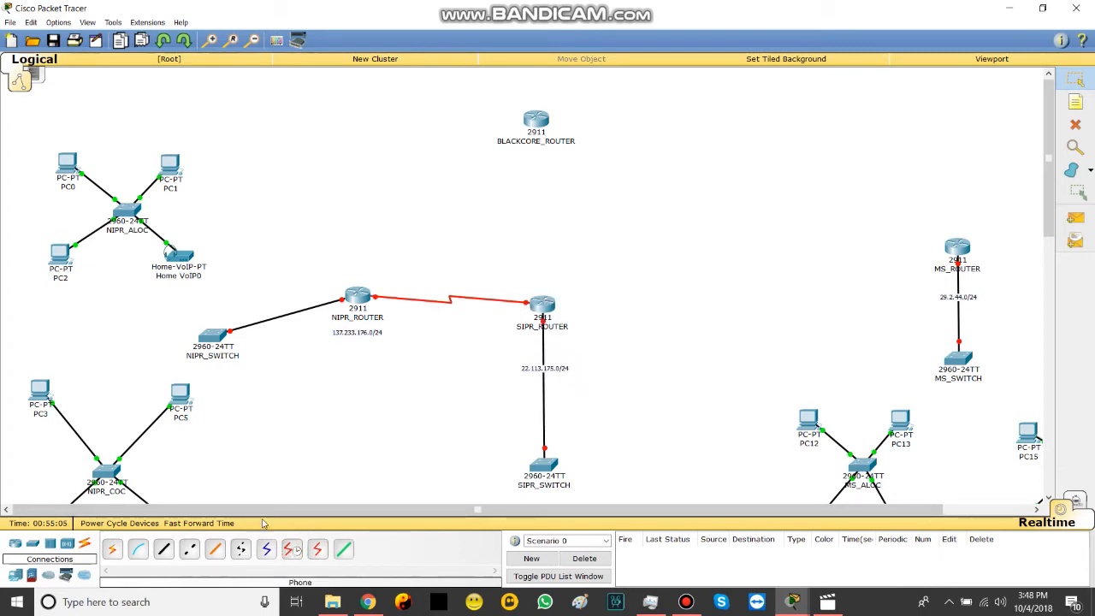
{"action": "left_click", "coordinate": [31, 23]}
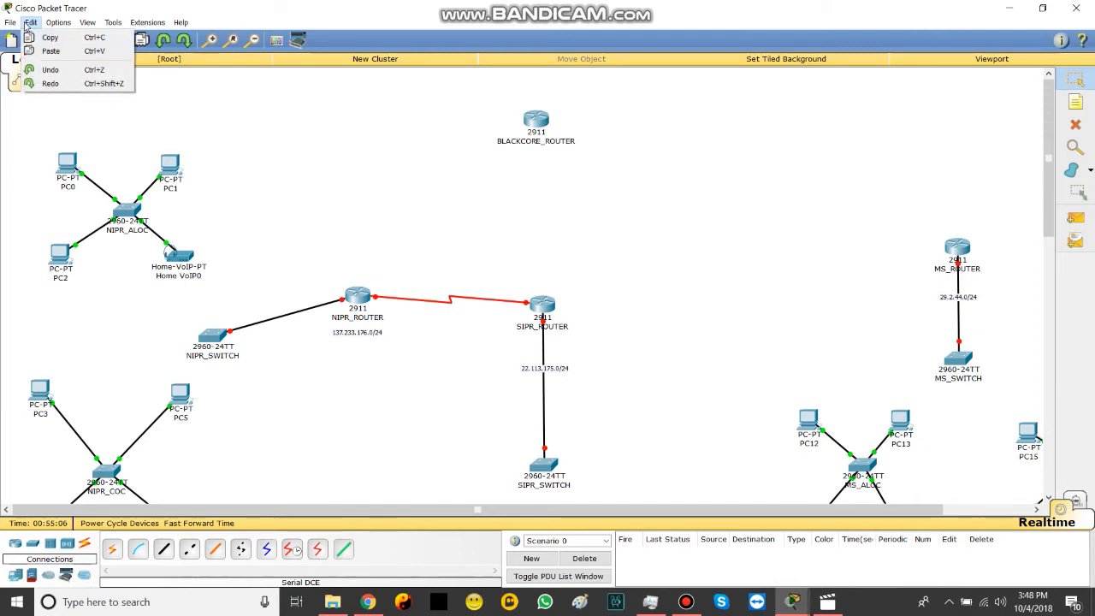
{"action": "left_click", "coordinate": [70, 70]}
Step: Link NIPR_ROUTER Serial0/0/0 to BLACKCORE_ROUTER Serial0/0/1 with a serial DCE cable
{"action": "left_click", "coordinate": [290, 549]}
{"action": "left_click", "coordinate": [358, 295]}
{"action": "left_click", "coordinate": [391, 362]}
{"action": "left_click", "coordinate": [536, 120]}
{"action": "left_click", "coordinate": [556, 213]}
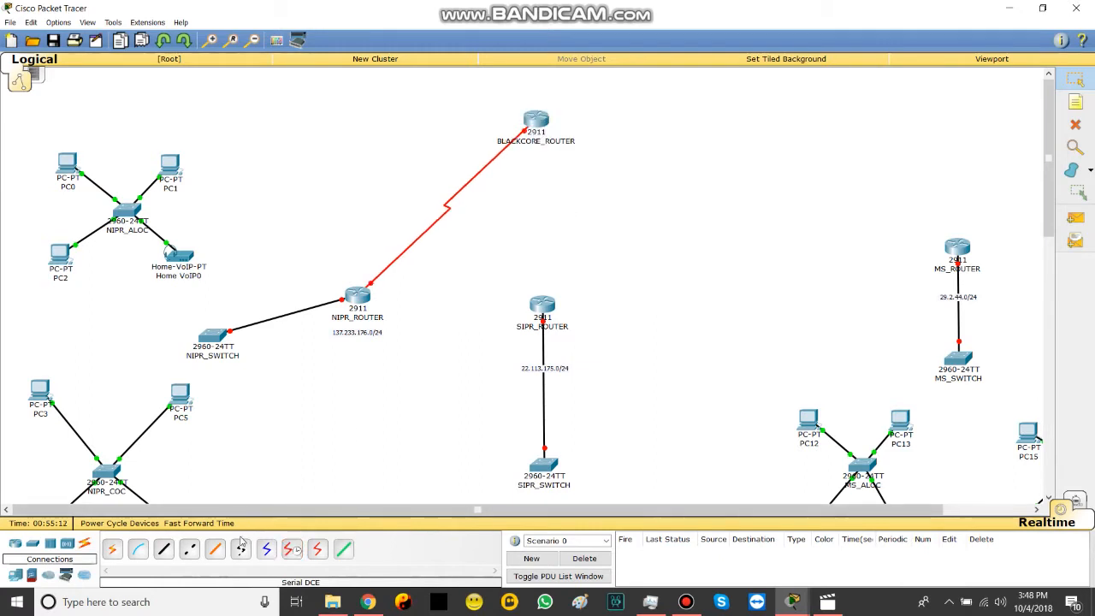
Step: Connect SIPR_ROUTER to BLACKCORE_ROUTER by serial, then undo the last link
{"action": "left_click", "coordinate": [292, 552]}
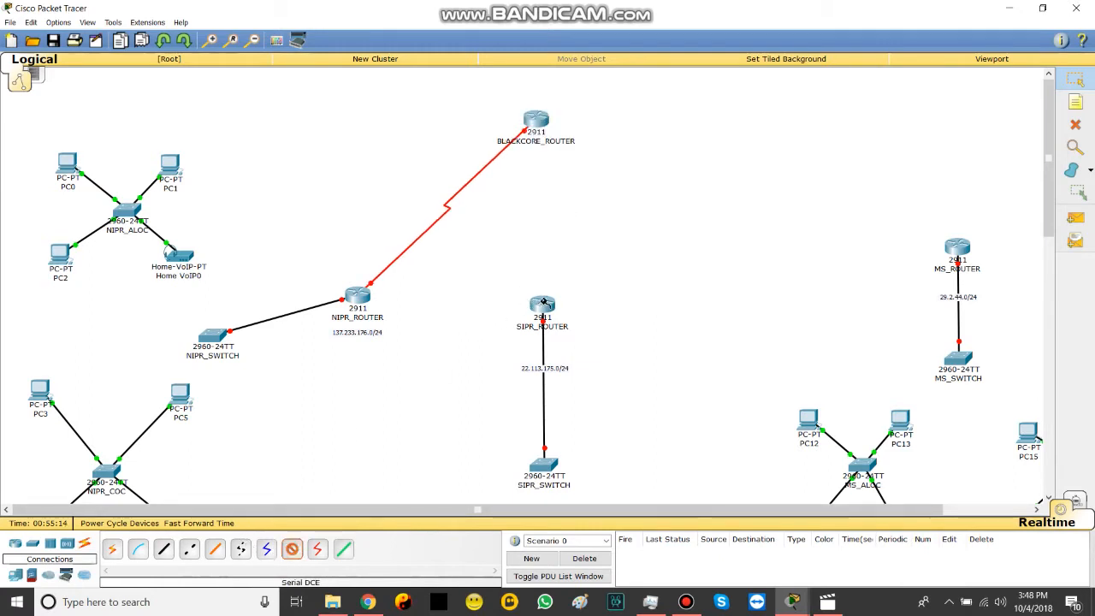
{"action": "left_click", "coordinate": [544, 304]}
{"action": "left_click", "coordinate": [575, 370]}
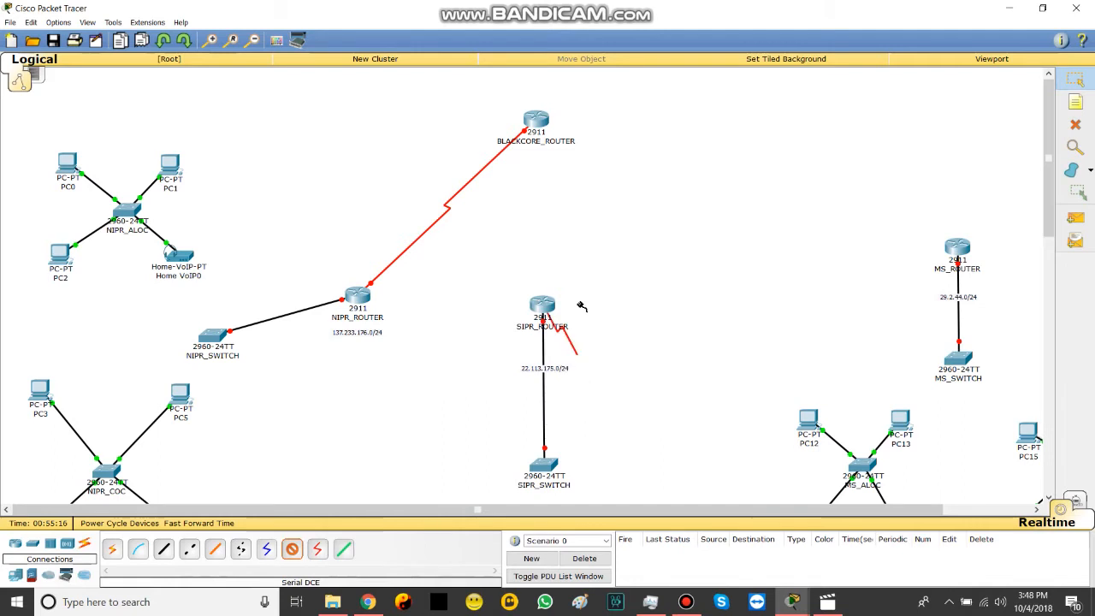
{"action": "left_click", "coordinate": [539, 120]}
{"action": "left_click", "coordinate": [539, 120]}
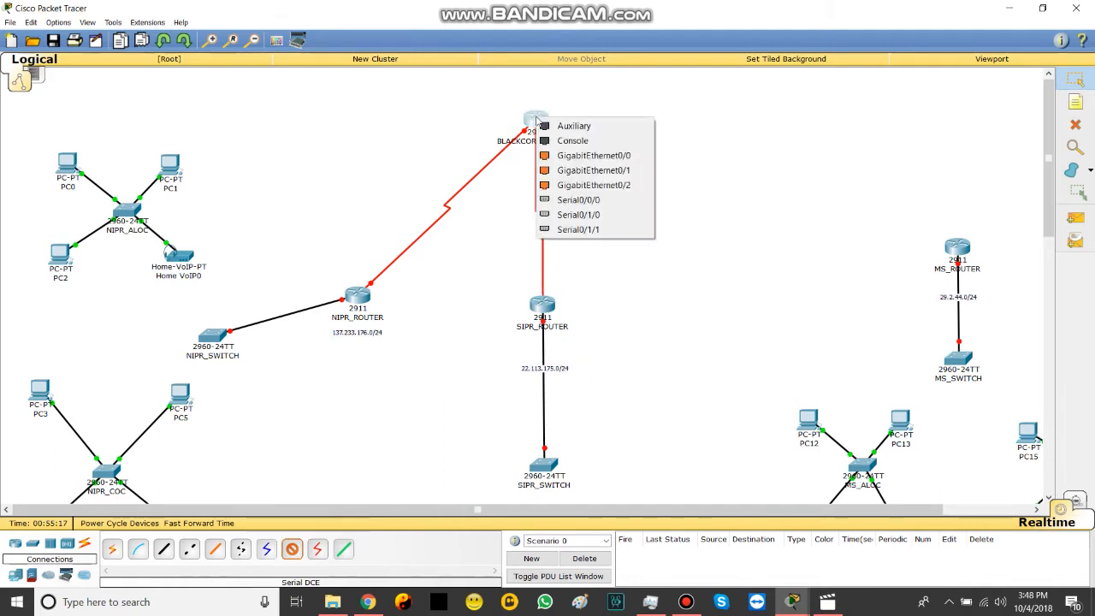
{"action": "left_click", "coordinate": [565, 215]}
{"action": "left_click", "coordinate": [31, 22]}
{"action": "left_click", "coordinate": [51, 70]}
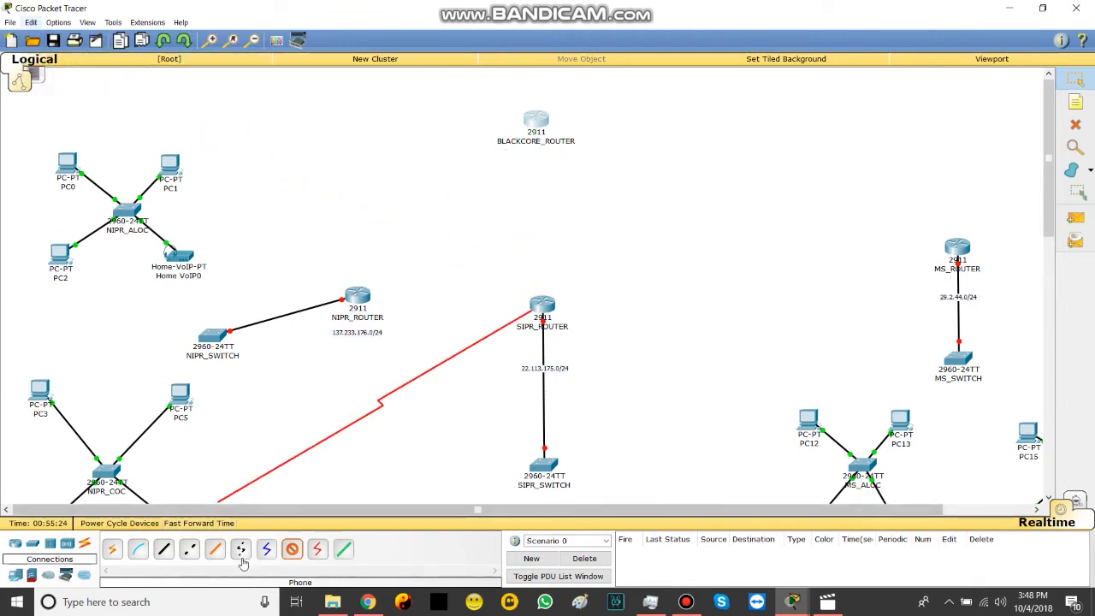
Step: Relink NIPR_ROUTER S0/0/0 to BLACKCORE S0/0/0 and SIPR_ROUTER S0/0/0 to BLACKCORE S0/0/1
{"action": "left_click", "coordinate": [292, 549]}
{"action": "left_click", "coordinate": [361, 295]}
{"action": "left_click", "coordinate": [405, 360]}
{"action": "left_click", "coordinate": [536, 119]}
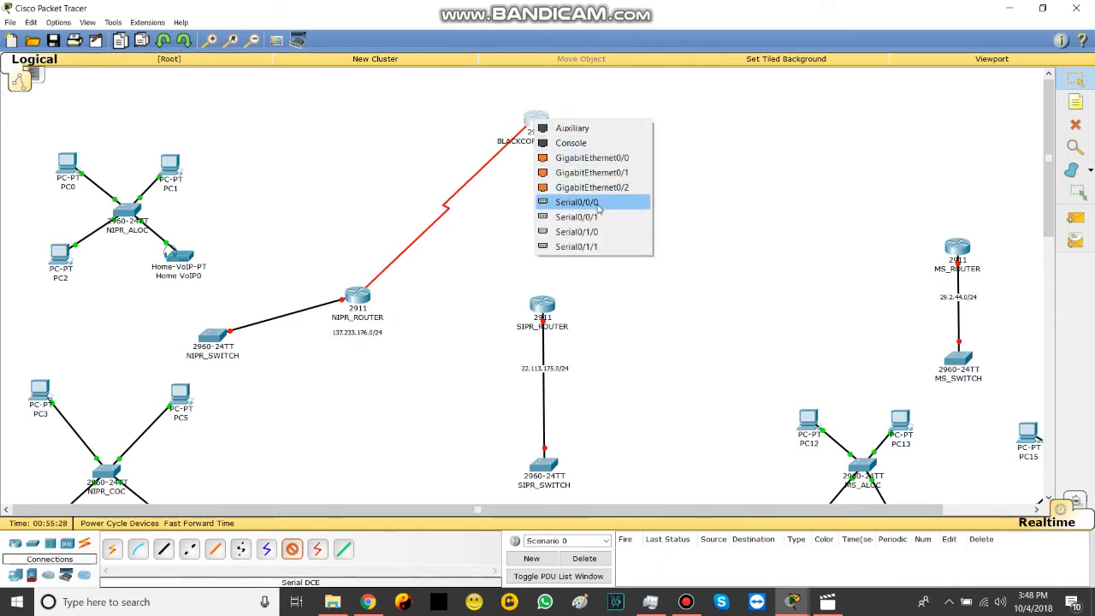
{"action": "left_click", "coordinate": [598, 204]}
{"action": "left_click", "coordinate": [291, 551]}
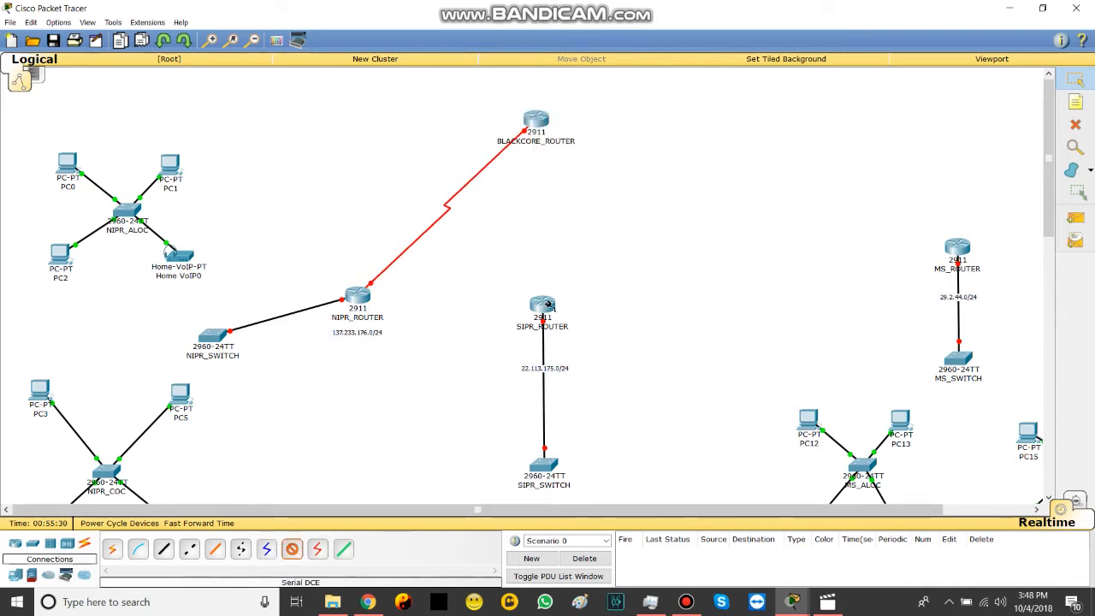
{"action": "left_click", "coordinate": [548, 304]}
{"action": "left_click", "coordinate": [572, 367]}
{"action": "left_click", "coordinate": [537, 118]}
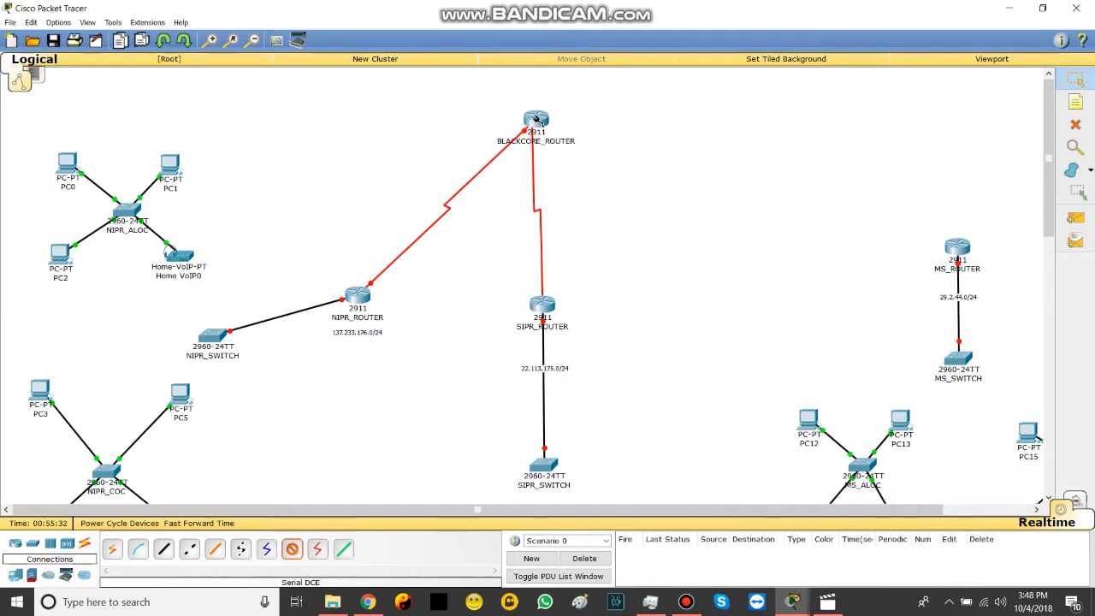
{"action": "left_click", "coordinate": [536, 121]}
{"action": "left_click", "coordinate": [584, 202]}
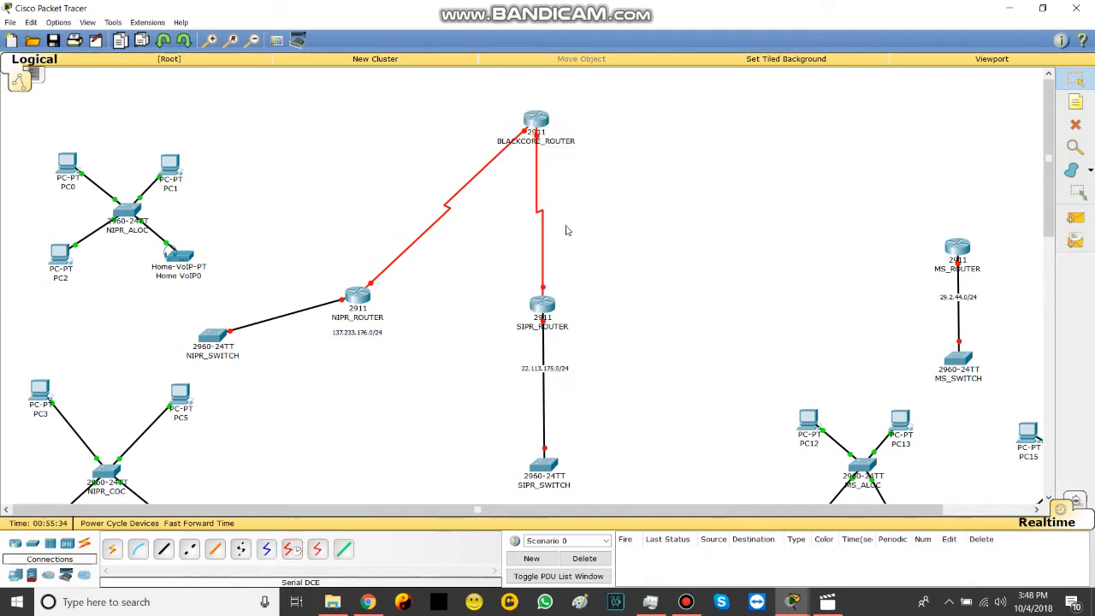
Step: Connect MS_ROUTER Serial0/0/0 to BLACKCORE_ROUTER Serial0/1/0 with a serial DCE link
{"action": "left_click", "coordinate": [958, 248]}
{"action": "left_click", "coordinate": [1003, 318]}
{"action": "left_click", "coordinate": [545, 120]}
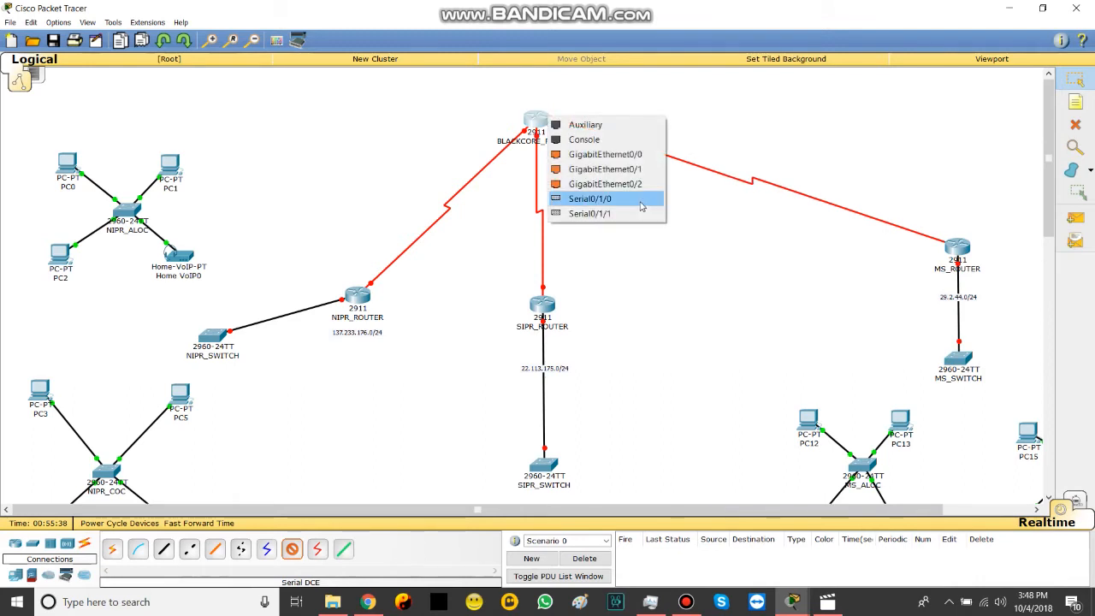
{"action": "left_click", "coordinate": [633, 204]}
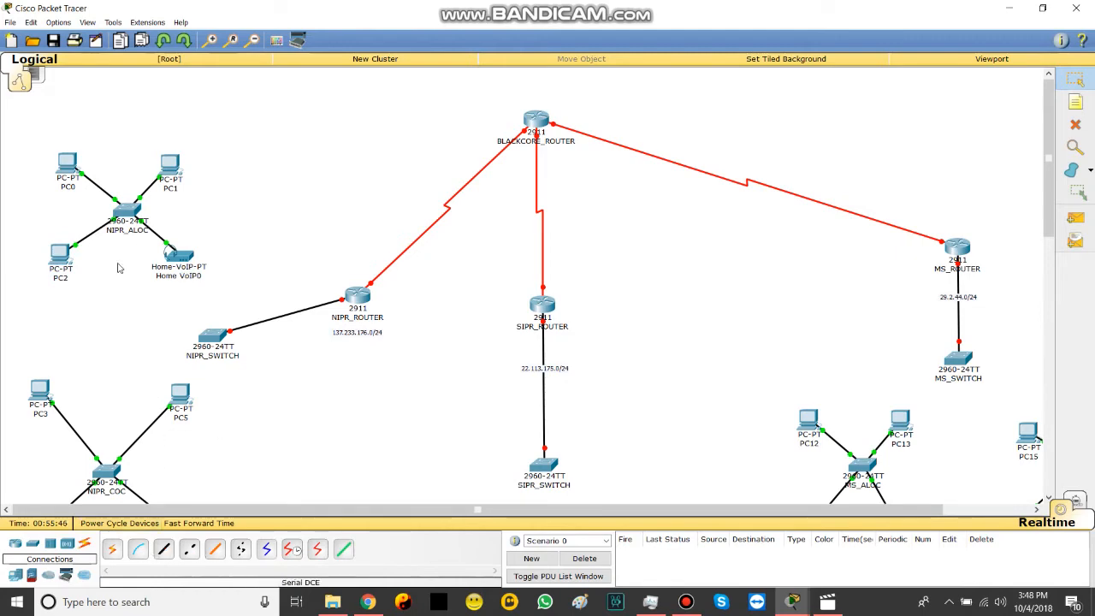
Step: Cable NIPR_ALOC Fa0/24 to a NIPR_SWITCH port, then undo that cable
{"action": "scroll", "coordinate": [118, 268], "scroll_direction": "down", "scroll_amount": 3}
{"action": "left_click", "coordinate": [163, 549]}
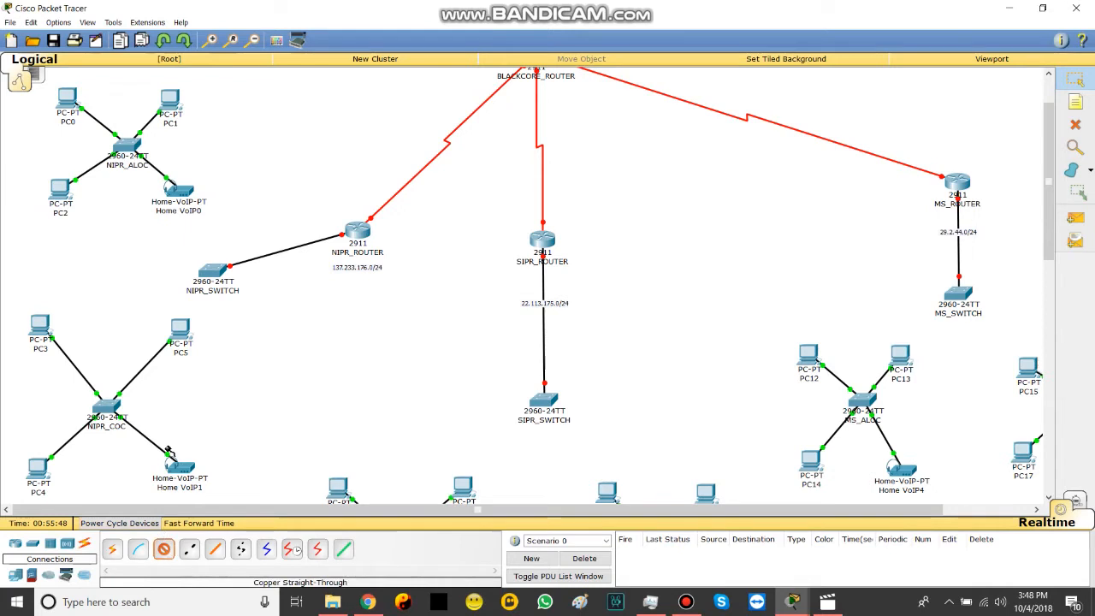
{"action": "left_click", "coordinate": [127, 152]}
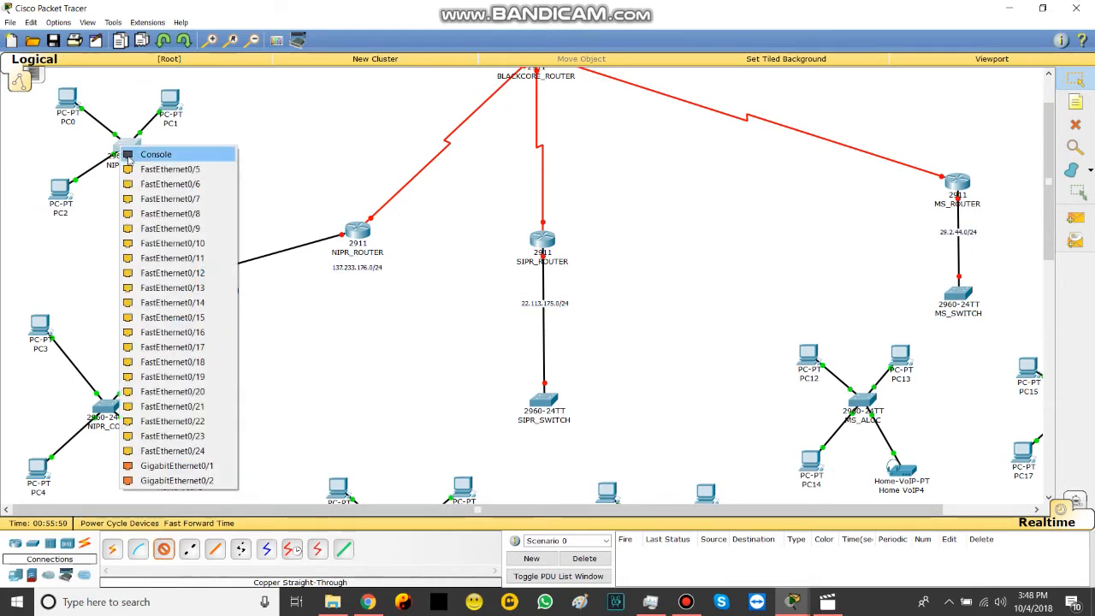
{"action": "left_click", "coordinate": [171, 451]}
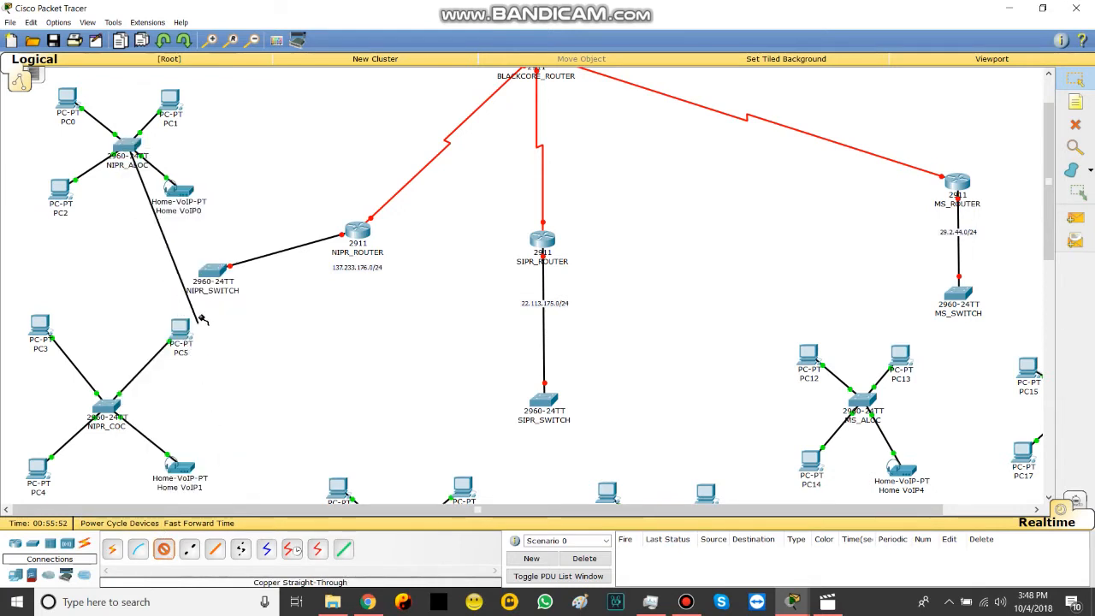
{"action": "left_click", "coordinate": [211, 270]}
{"action": "left_click", "coordinate": [264, 371]}
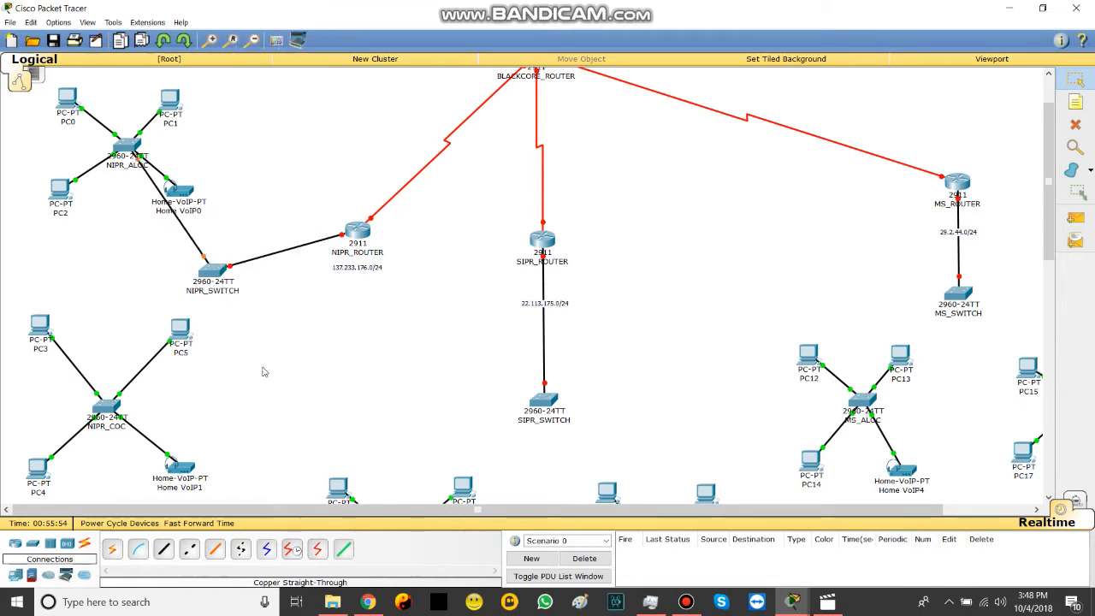
{"action": "left_click", "coordinate": [31, 22]}
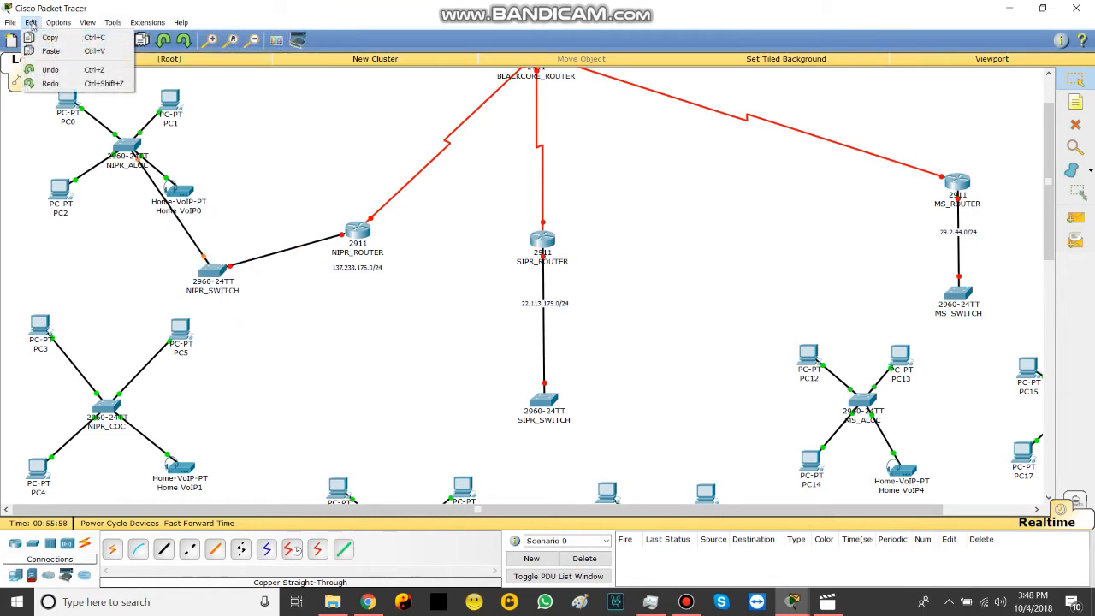
{"action": "left_click", "coordinate": [62, 74]}
Step: Connect NIPR_ALOC Fa0/24 to NIPR_SWITCH Fa0/23 and NIPR_COC to NIPR_SWITCH Fa0/24
{"action": "left_click", "coordinate": [163, 548]}
{"action": "left_click", "coordinate": [127, 147]}
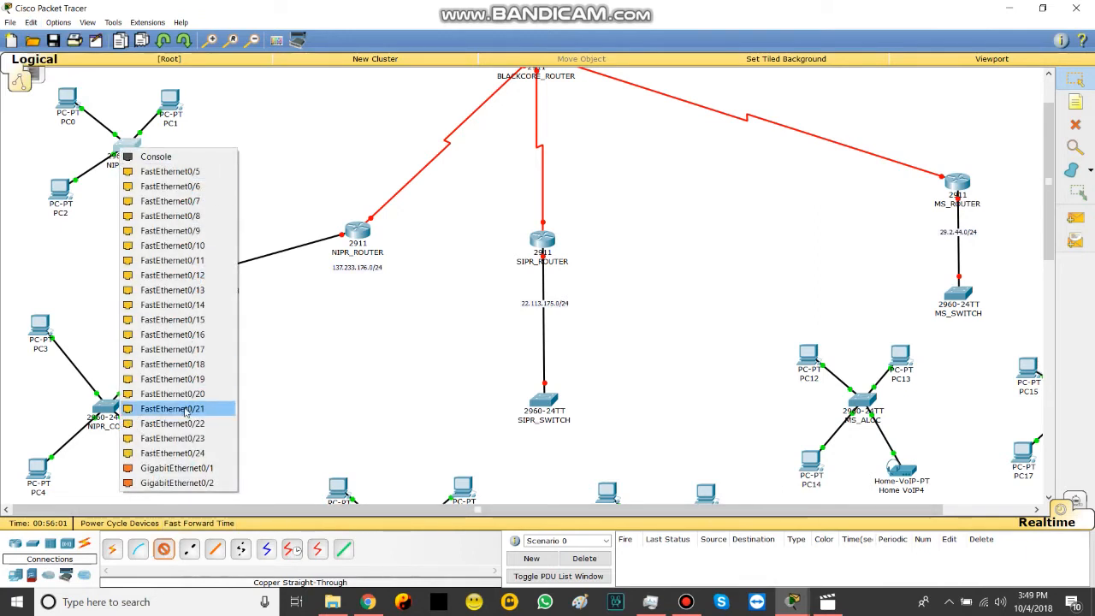
{"action": "left_click", "coordinate": [185, 453]}
{"action": "left_click", "coordinate": [207, 275]}
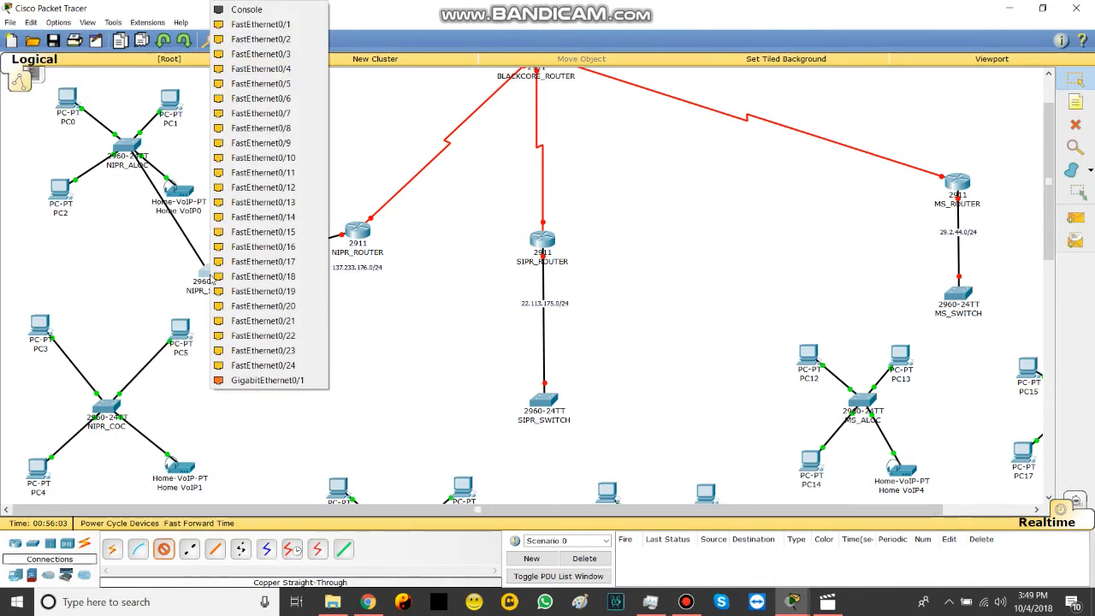
{"action": "left_click", "coordinate": [255, 350]}
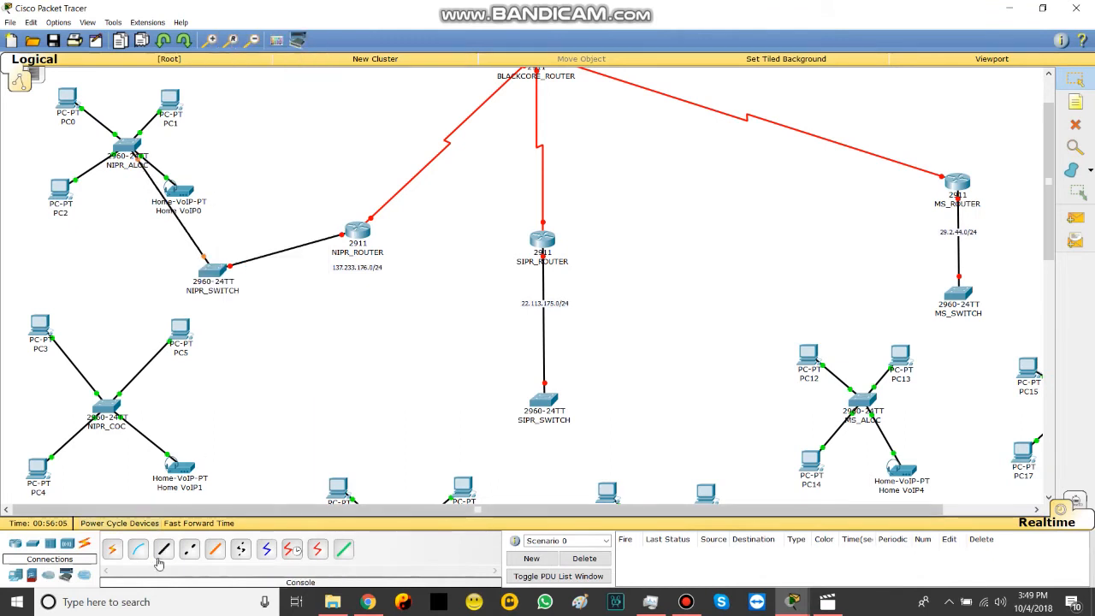
{"action": "left_click", "coordinate": [113, 402]}
{"action": "left_click", "coordinate": [170, 377]}
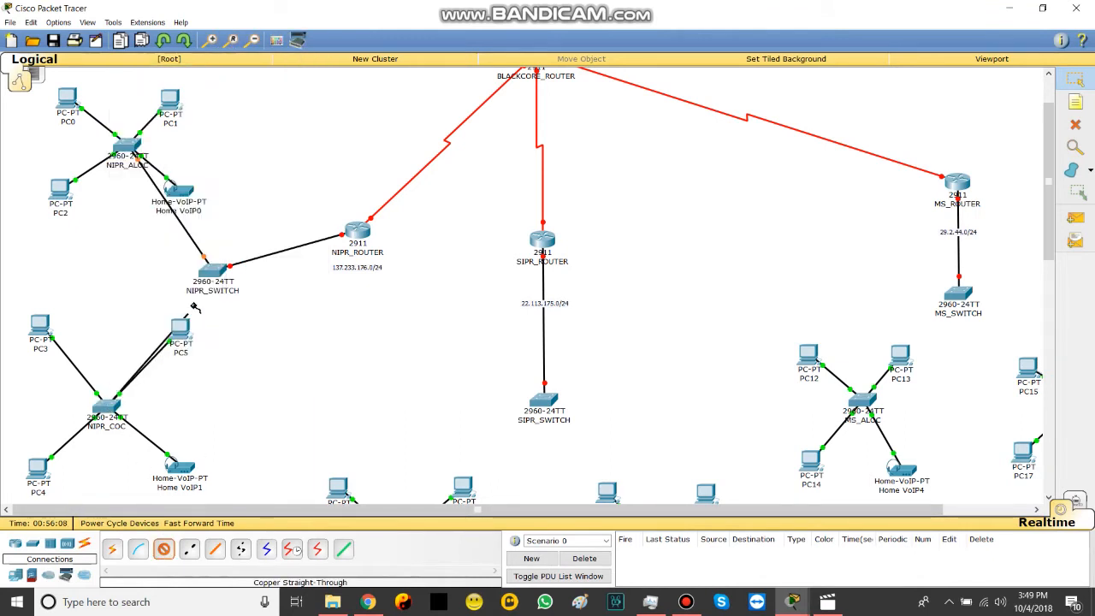
{"action": "left_click", "coordinate": [210, 273]}
{"action": "left_click", "coordinate": [300, 351]}
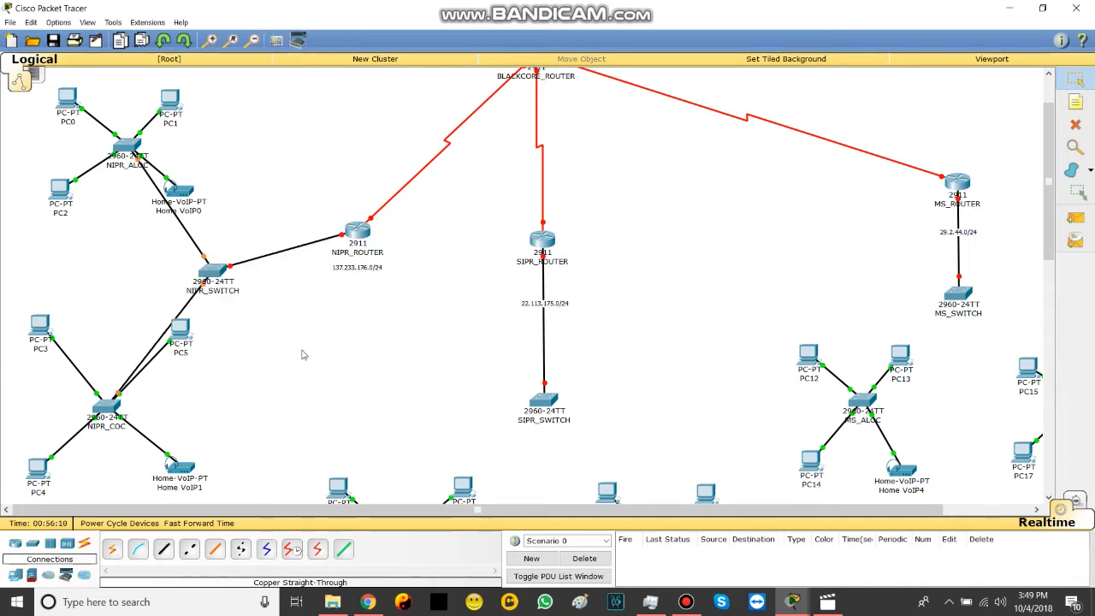
Step: Nudge PC5 down-right and Home VoIP0 slightly aside on the canvas
{"action": "left_click_drag", "start_coordinate": [183, 338], "coordinate": [206, 362]}
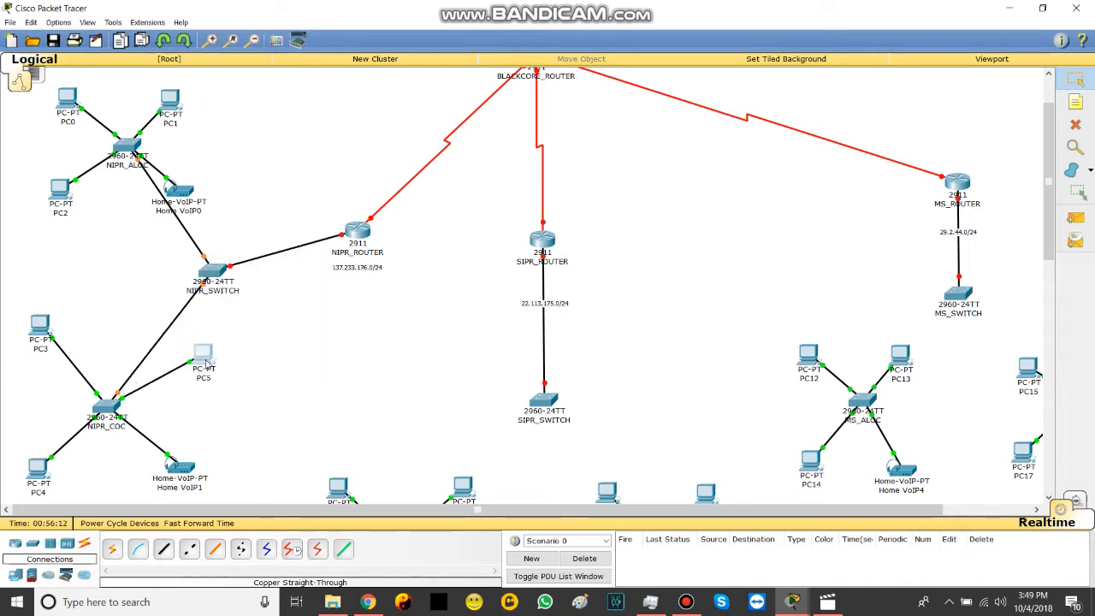
{"action": "left_click_drag", "start_coordinate": [183, 195], "coordinate": [201, 181]}
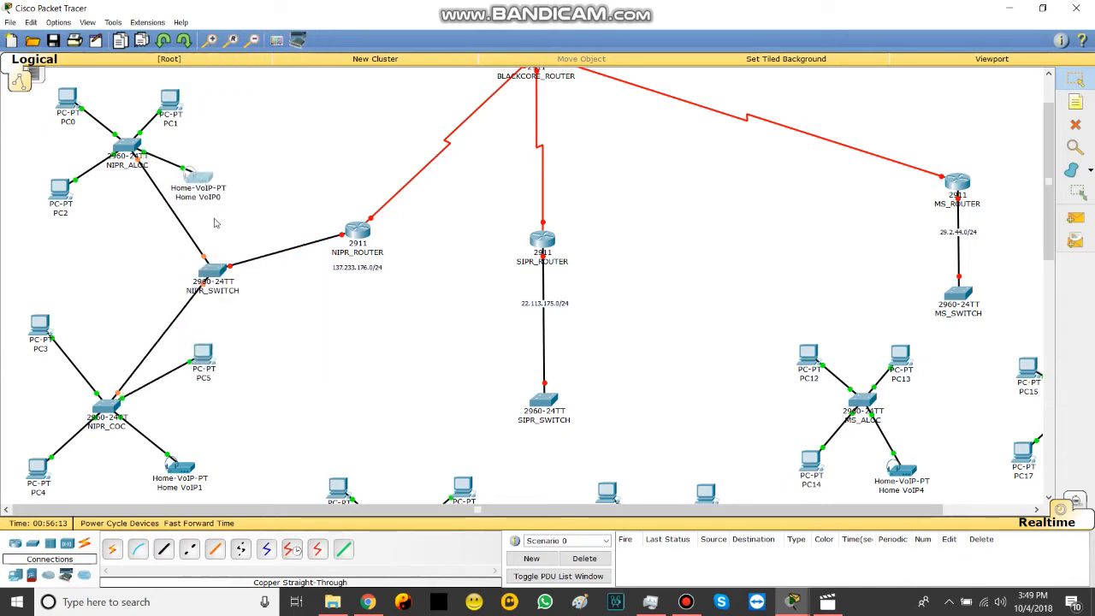
{"action": "scroll", "coordinate": [315, 373], "scroll_direction": "down", "scroll_amount": 2}
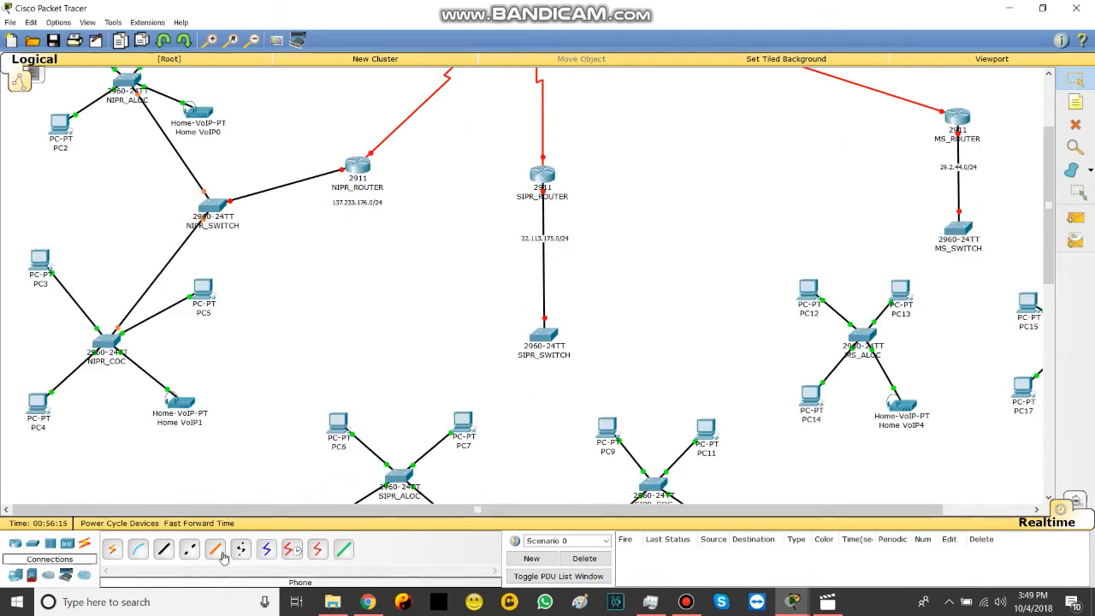
Step: Connect SIPR_ALOC Gi0/1 and SIPR_COC Fa0/24 (to Fa0/22) to SIPR_SWITCH with straight-through copper
{"action": "left_click", "coordinate": [163, 548]}
{"action": "left_click", "coordinate": [393, 473]}
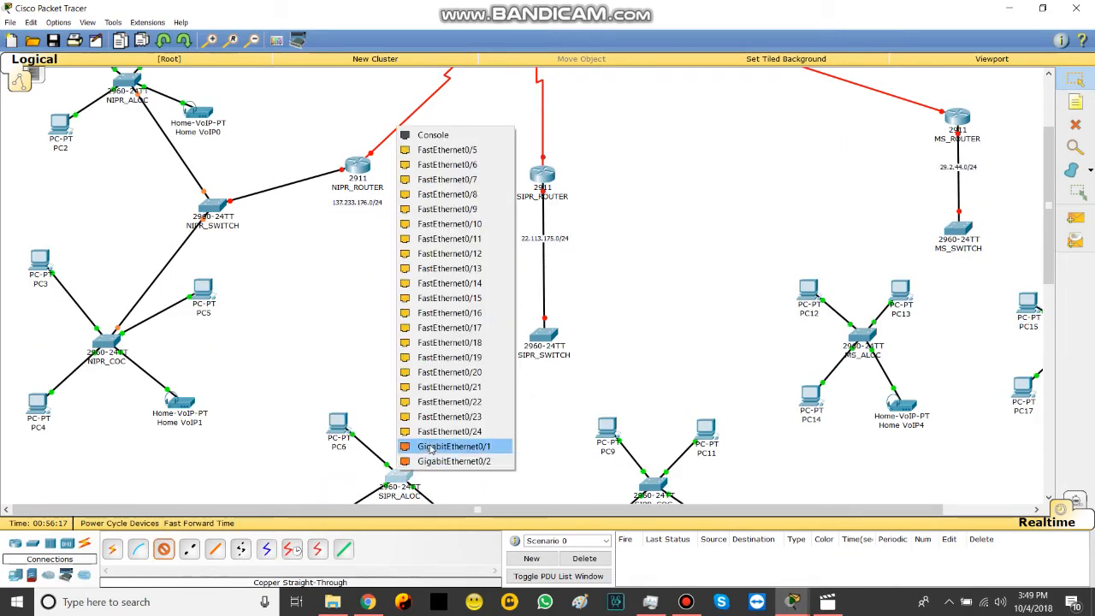
{"action": "left_click", "coordinate": [432, 448]}
{"action": "left_click", "coordinate": [531, 334]}
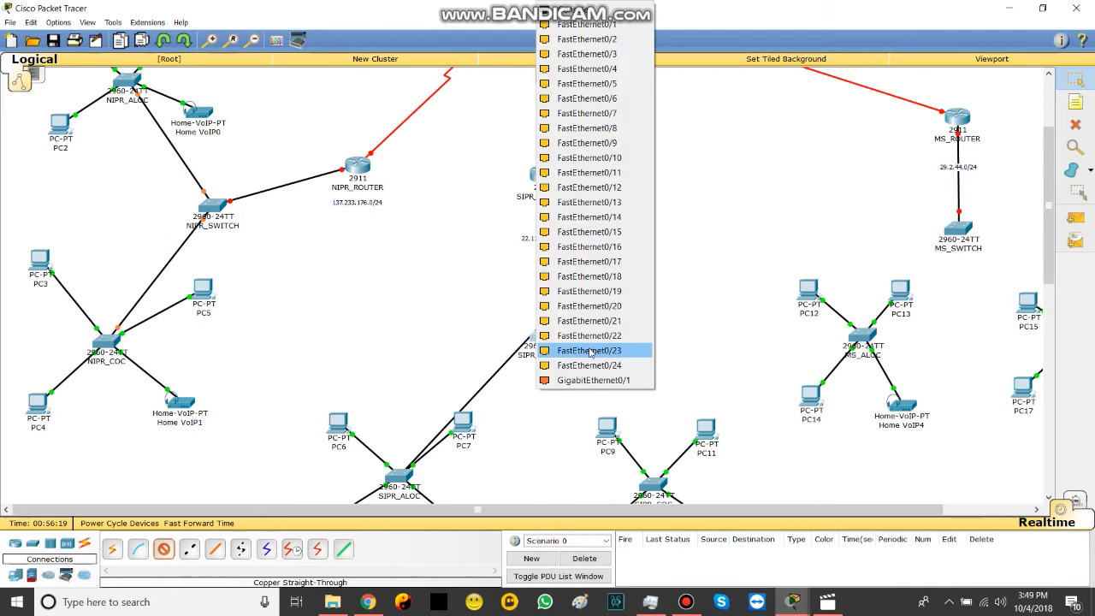
{"action": "left_click", "coordinate": [582, 350]}
{"action": "left_click", "coordinate": [164, 548]}
{"action": "left_click", "coordinate": [650, 484]}
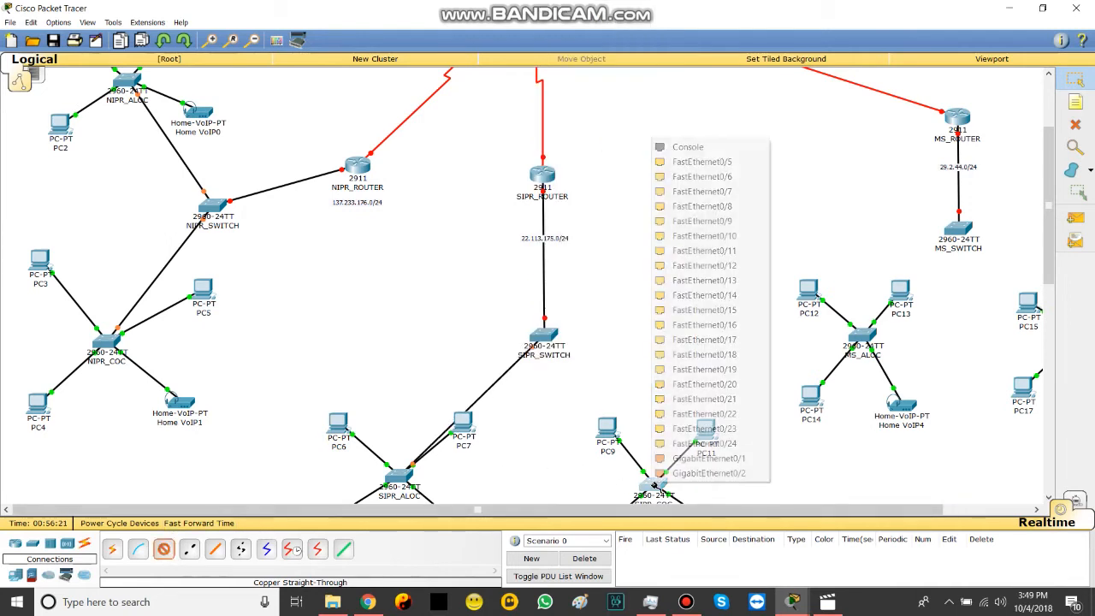
{"action": "left_click", "coordinate": [691, 443]}
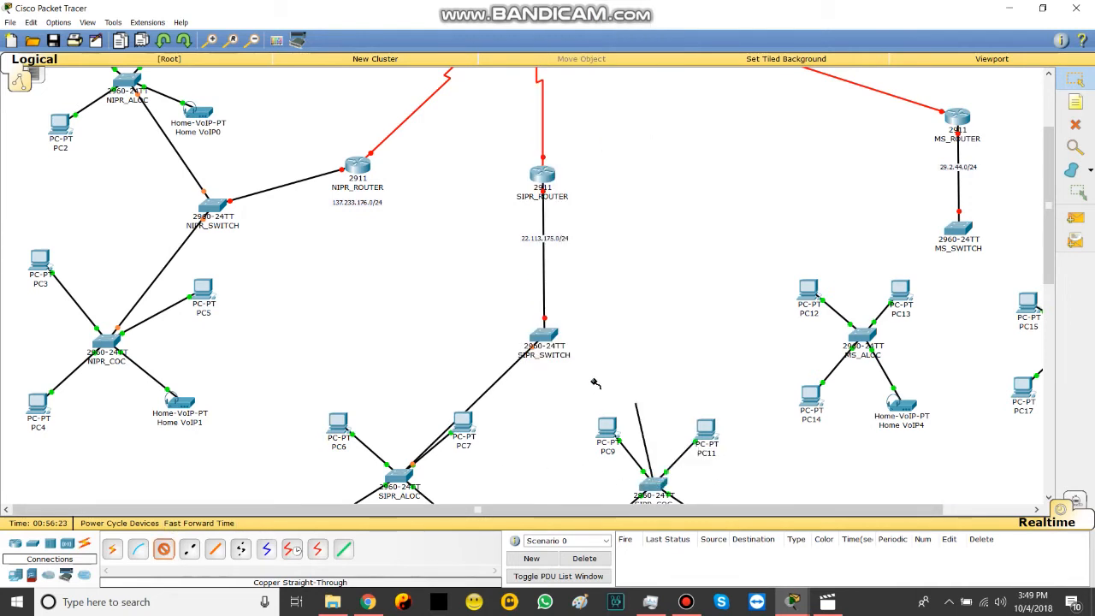
{"action": "left_click", "coordinate": [547, 335]}
{"action": "left_click", "coordinate": [565, 337]}
Step: Move PC9, PC7, PC13 and PC15 beside their access switches
{"action": "left_click_drag", "start_coordinate": [604, 429], "coordinate": [562, 461]}
{"action": "left_click_drag", "start_coordinate": [463, 435], "coordinate": [472, 464]}
{"action": "scroll", "coordinate": [542, 406], "scroll_direction": "down", "scroll_amount": 3}
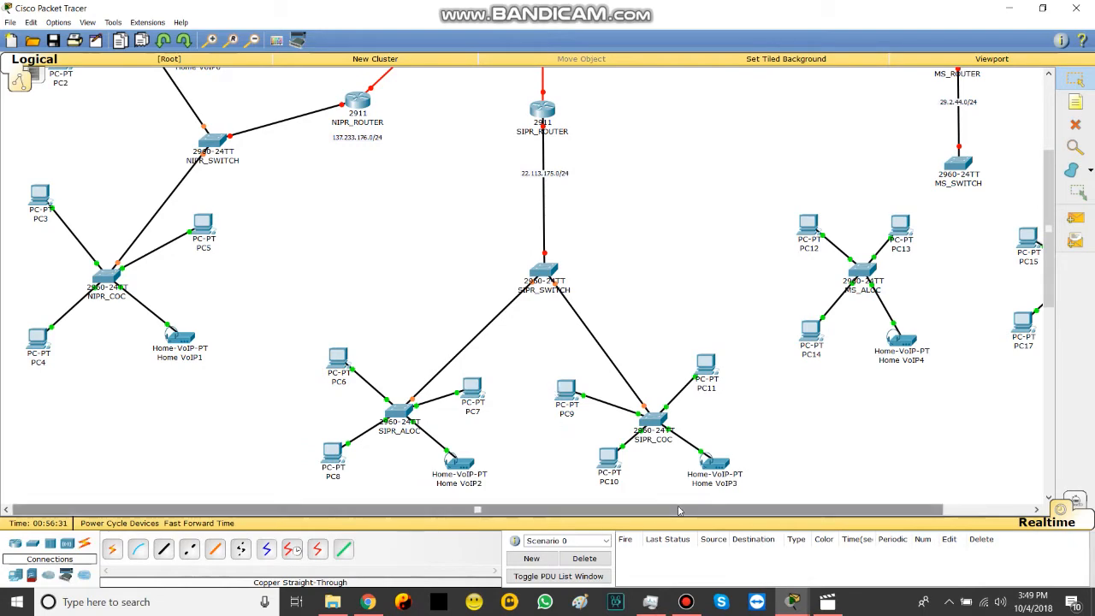
{"action": "left_click_drag", "start_coordinate": [679, 510], "coordinate": [791, 510]}
{"action": "scroll", "coordinate": [846, 459], "scroll_direction": "up", "scroll_amount": 2}
{"action": "left_click_drag", "start_coordinate": [804, 355], "coordinate": [820, 401]}
{"action": "left_click_drag", "start_coordinate": [932, 377], "coordinate": [903, 400]}
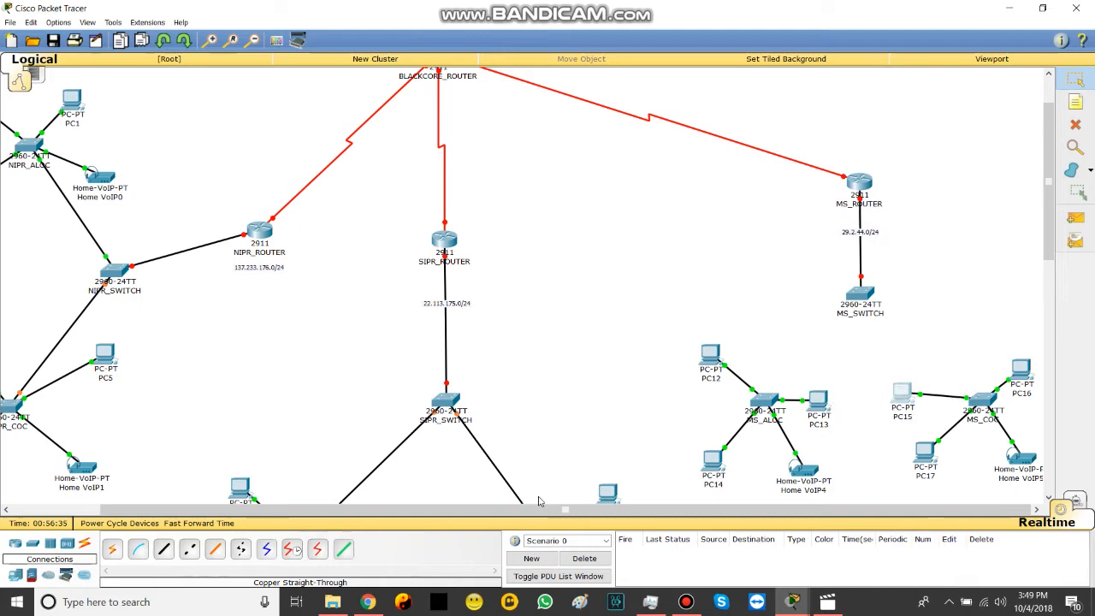
Step: Connect MS_ALOC and MS_COC to MS_SWITCH with copper straight-through cables
{"action": "left_click", "coordinate": [164, 548]}
{"action": "left_click", "coordinate": [752, 399]}
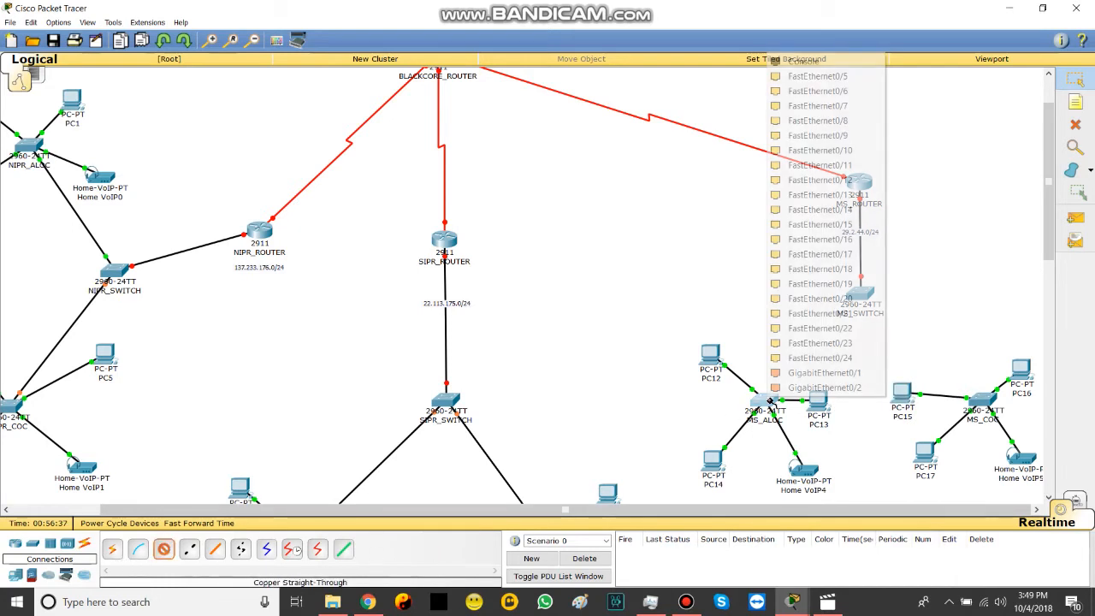
{"action": "left_click", "coordinate": [812, 366]}
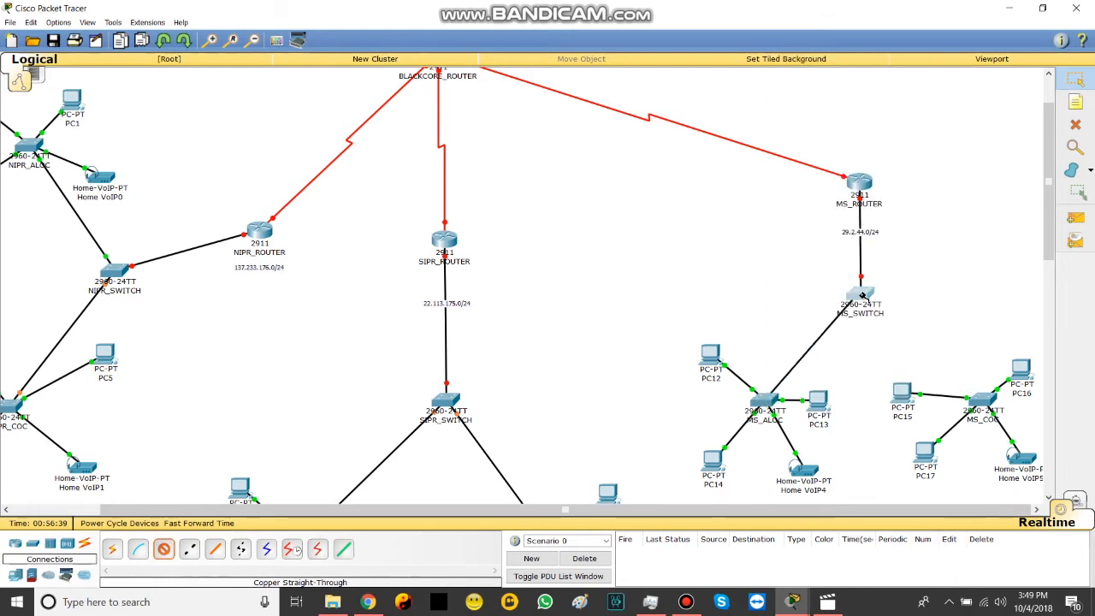
{"action": "left_click", "coordinate": [860, 295]}
{"action": "left_click", "coordinate": [907, 347]}
{"action": "left_click", "coordinate": [163, 548]}
{"action": "left_click", "coordinate": [983, 402]}
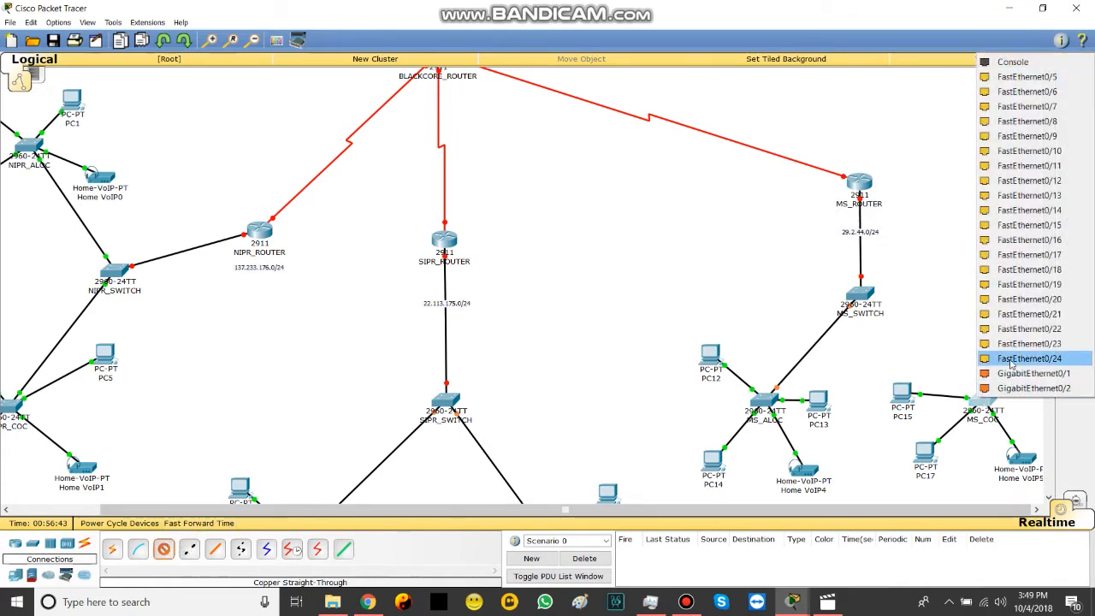
{"action": "left_click", "coordinate": [1014, 359]}
{"action": "left_click", "coordinate": [868, 294]}
{"action": "left_click", "coordinate": [915, 350]}
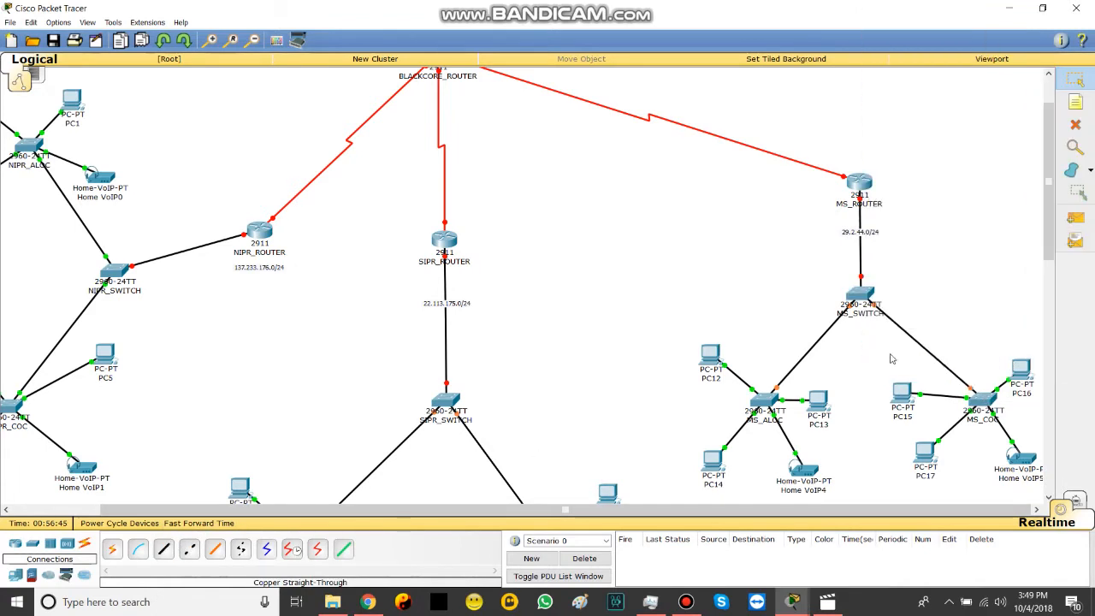
{"action": "scroll", "coordinate": [533, 318], "scroll_direction": "down", "scroll_amount": 3}
{"action": "left_click_drag", "start_coordinate": [672, 513], "coordinate": [457, 513]}
{"action": "scroll", "coordinate": [403, 454], "scroll_direction": "up", "scroll_amount": 4}
{"action": "scroll", "coordinate": [403, 454], "scroll_direction": "down", "scroll_amount": 4}
{"action": "scroll", "coordinate": [403, 454], "scroll_direction": "up", "scroll_amount": 3}
{"action": "scroll", "coordinate": [403, 454], "scroll_direction": "down", "scroll_amount": 5}
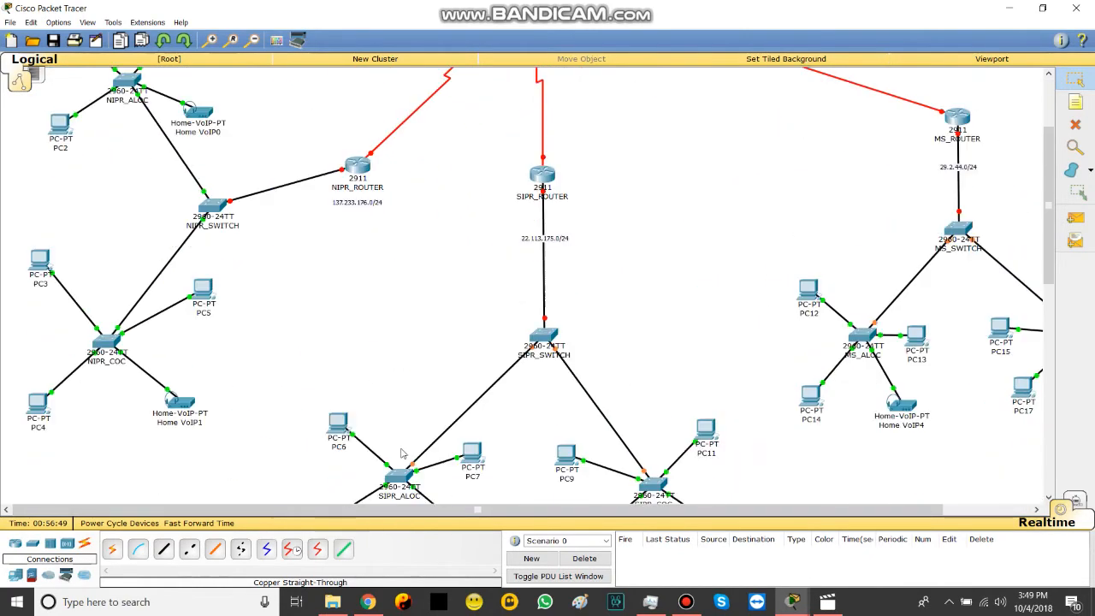
{"action": "scroll", "coordinate": [647, 513], "scroll_direction": "right", "scroll_amount": 2}
{"action": "scroll", "coordinate": [684, 447], "scroll_direction": "up", "scroll_amount": 6}
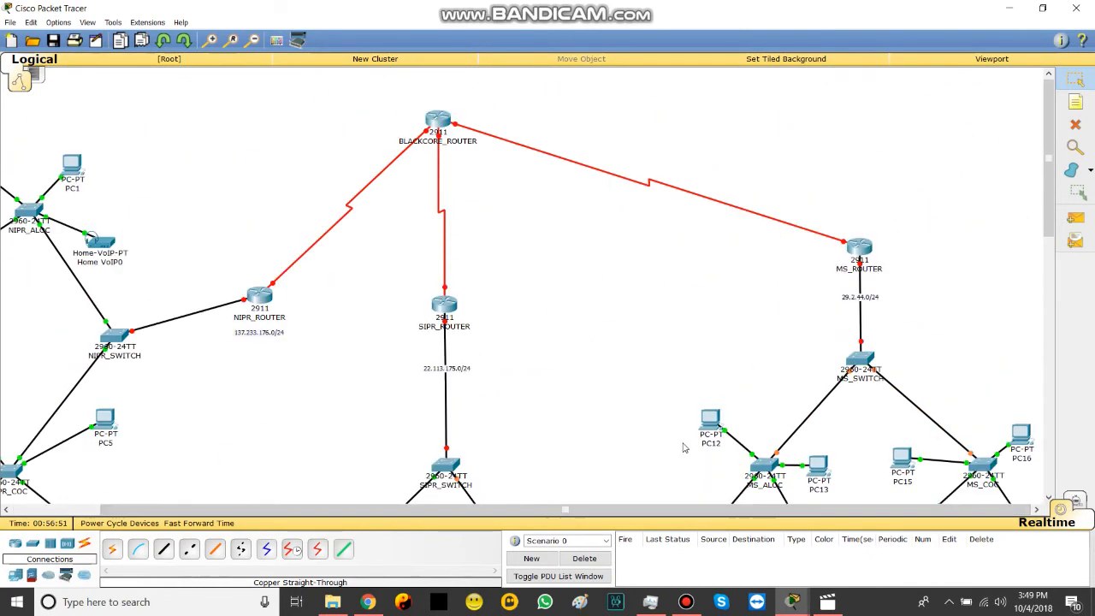
{"action": "scroll", "coordinate": [663, 384], "scroll_direction": "down", "scroll_amount": 1}
{"action": "scroll", "coordinate": [595, 371], "scroll_direction": "down", "scroll_amount": 3}
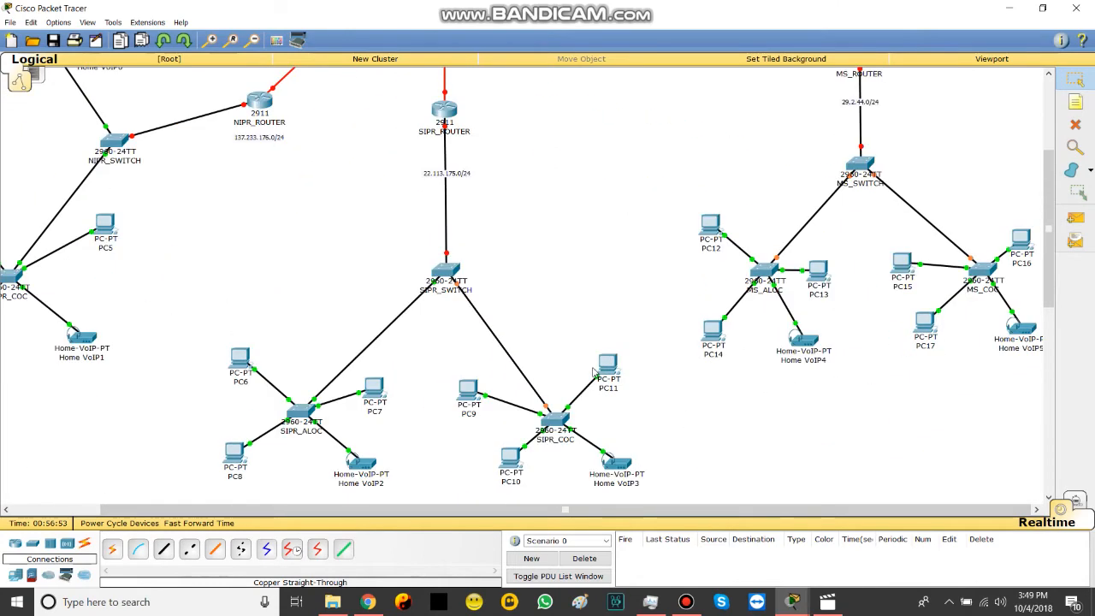
{"action": "left_click_drag", "start_coordinate": [657, 510], "coordinate": [601, 510]}
{"action": "scroll", "coordinate": [586, 453], "scroll_direction": "up", "scroll_amount": 5}
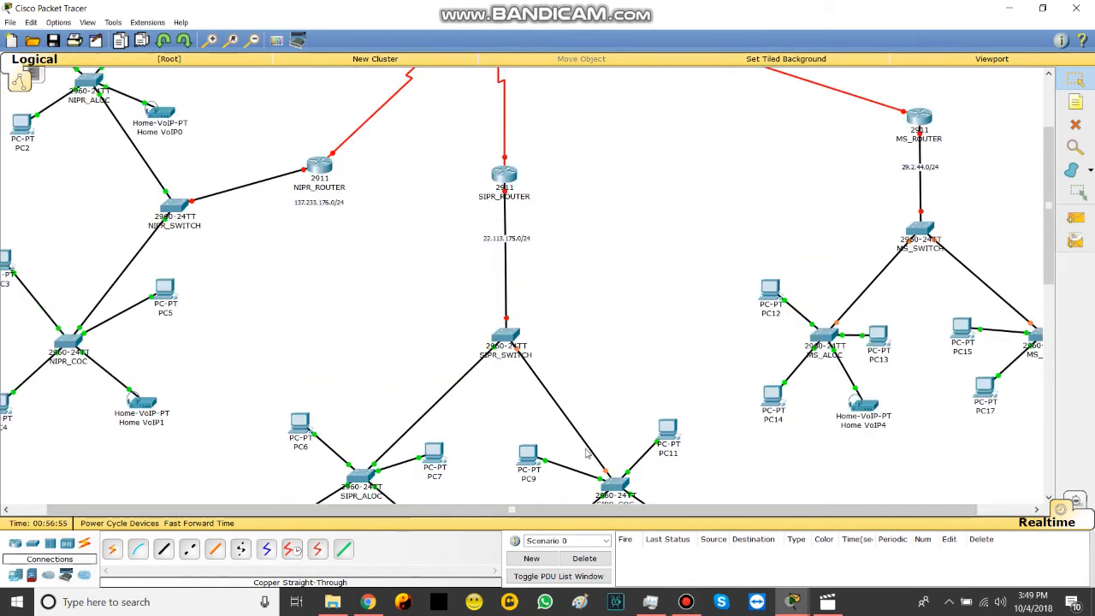
{"action": "scroll", "coordinate": [587, 454], "scroll_direction": "down", "scroll_amount": 4}
{"action": "scroll", "coordinate": [586, 452], "scroll_direction": "up", "scroll_amount": 4}
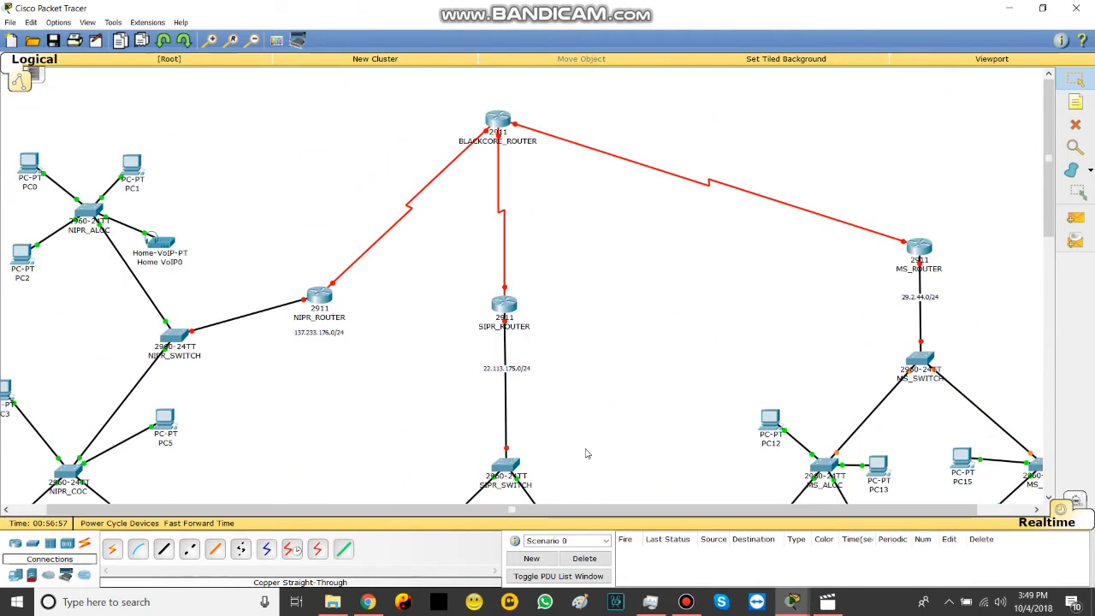
{"action": "left_click_drag", "start_coordinate": [574, 510], "coordinate": [536, 509]}
{"action": "scroll", "coordinate": [351, 453], "scroll_direction": "down", "scroll_amount": 3}
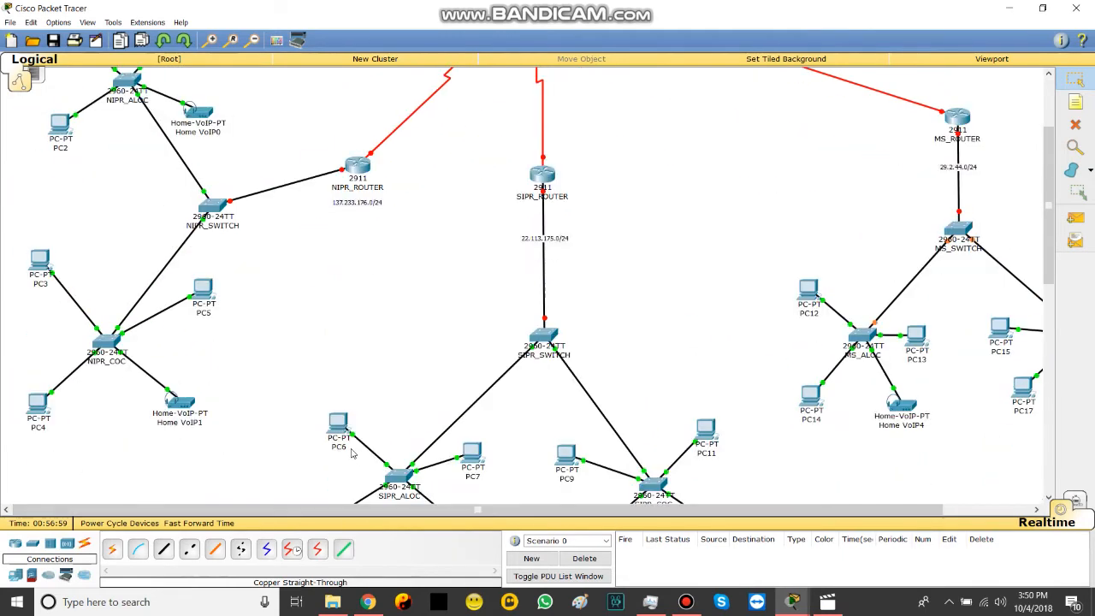
{"action": "scroll", "coordinate": [339, 229], "scroll_direction": "up", "scroll_amount": 2}
{"action": "scroll", "coordinate": [357, 242], "scroll_direction": "up", "scroll_amount": 2}
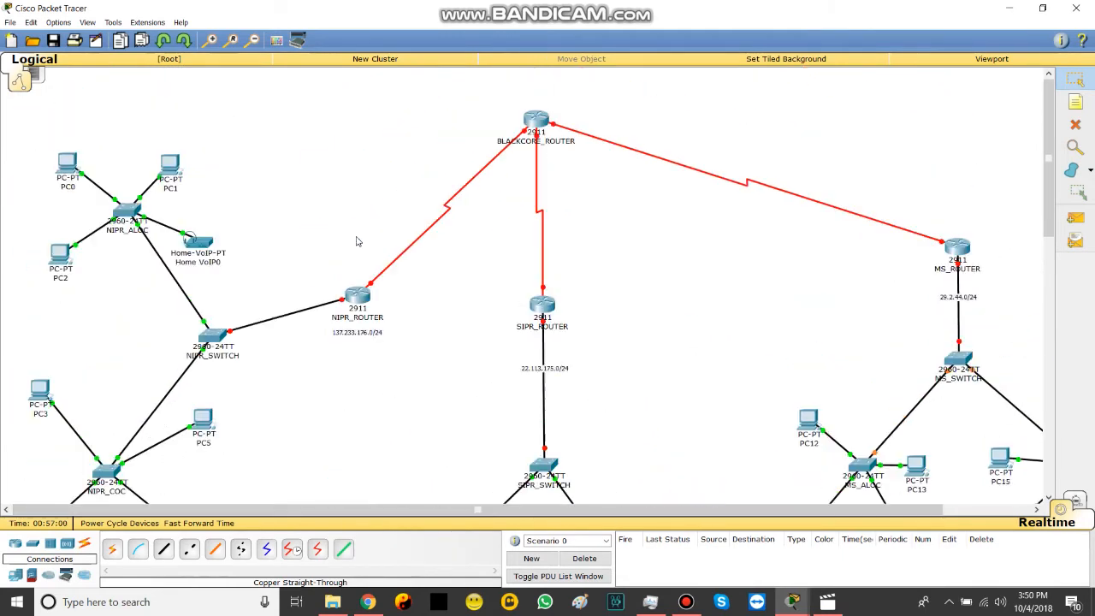
{"action": "left_click", "coordinate": [691, 599]}
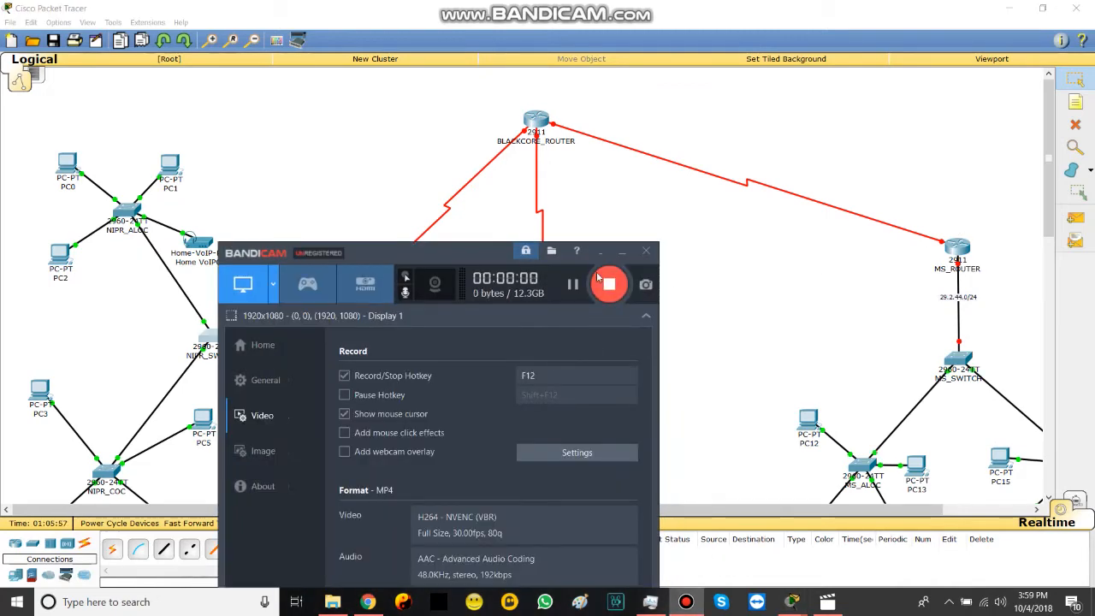
{"action": "left_click", "coordinate": [622, 251]}
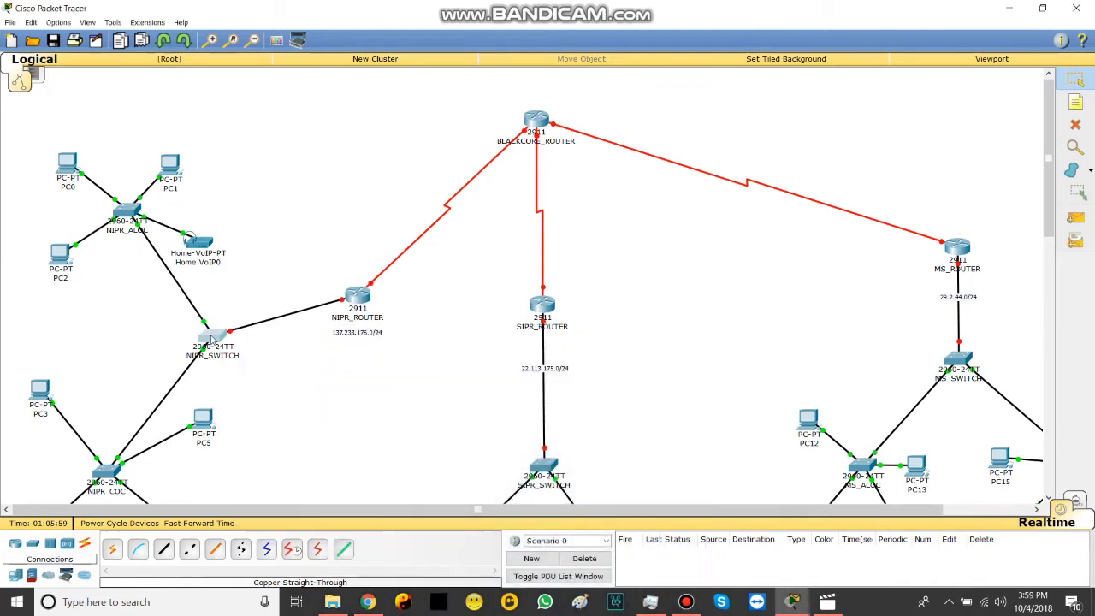
{"action": "left_click", "coordinate": [211, 339]}
{"action": "left_click", "coordinate": [264, 366]}
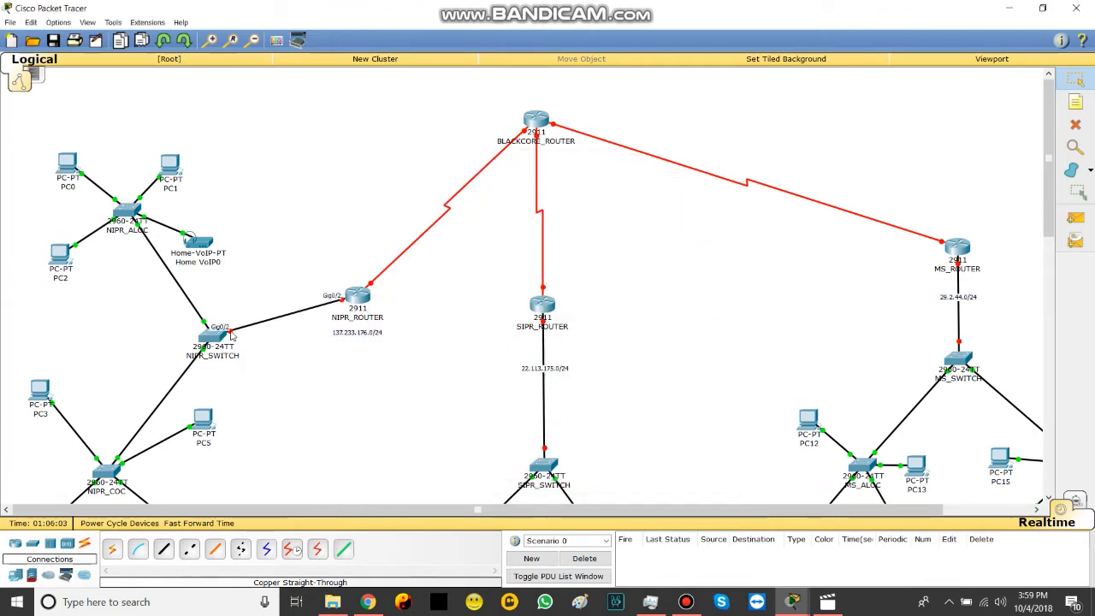
Step: In NIPR_SWITCH's CLI, run en and conf t and set hostname NIPR_SWITCH
{"action": "left_click", "coordinate": [227, 336]}
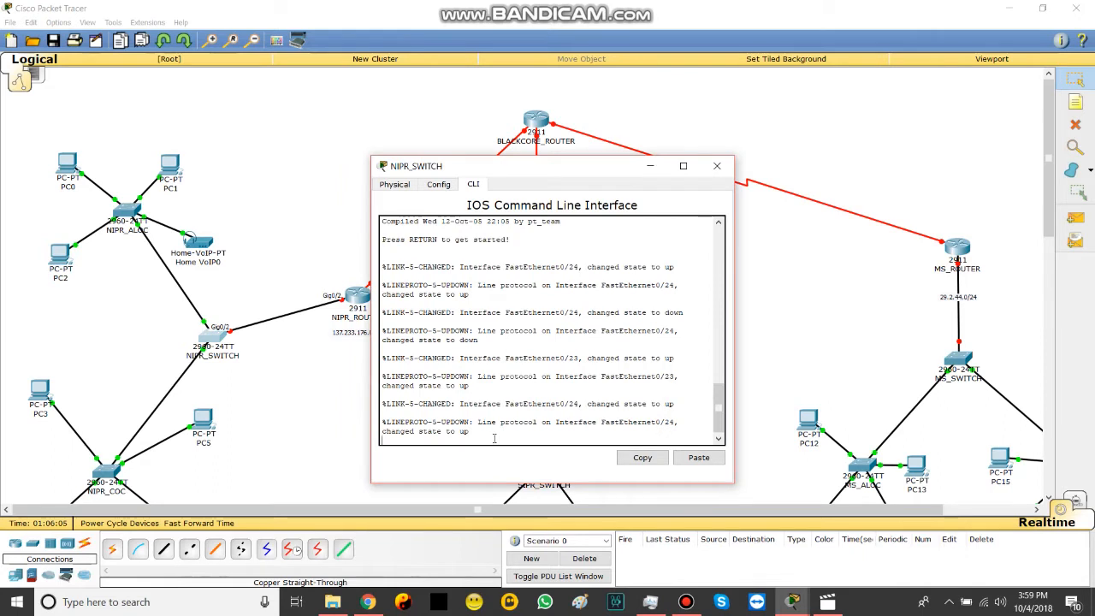
{"action": "key", "text": "Return"}
{"action": "key", "text": "Return"}
{"action": "type", "text": "en"}
{"action": "key", "text": "Return"}
{"action": "type", "text": "con"}
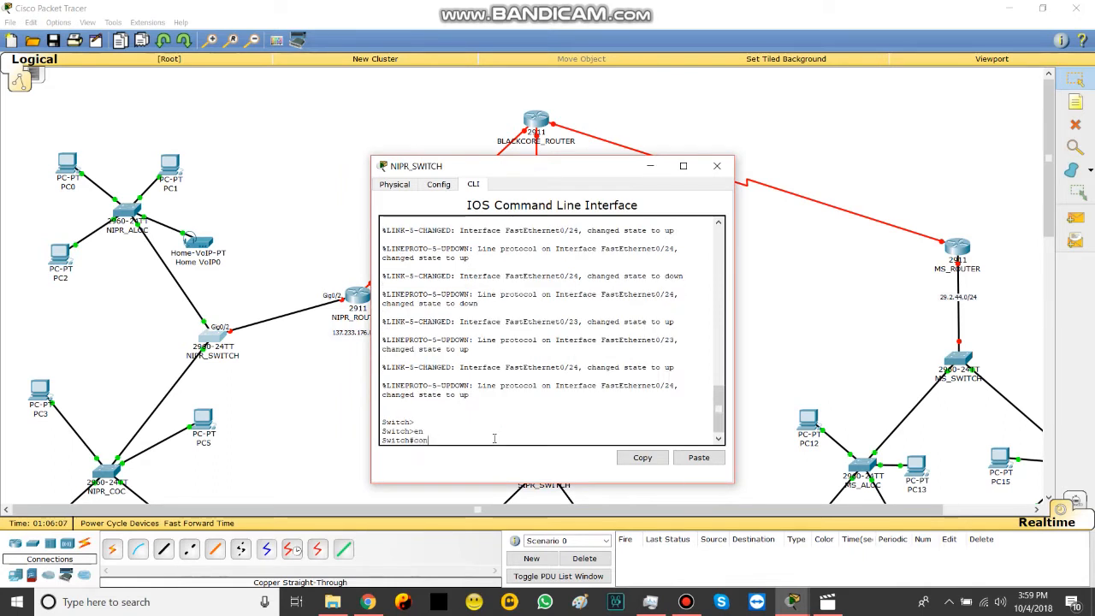
{"action": "type", "text": "f t"}
{"action": "key", "text": "Return"}
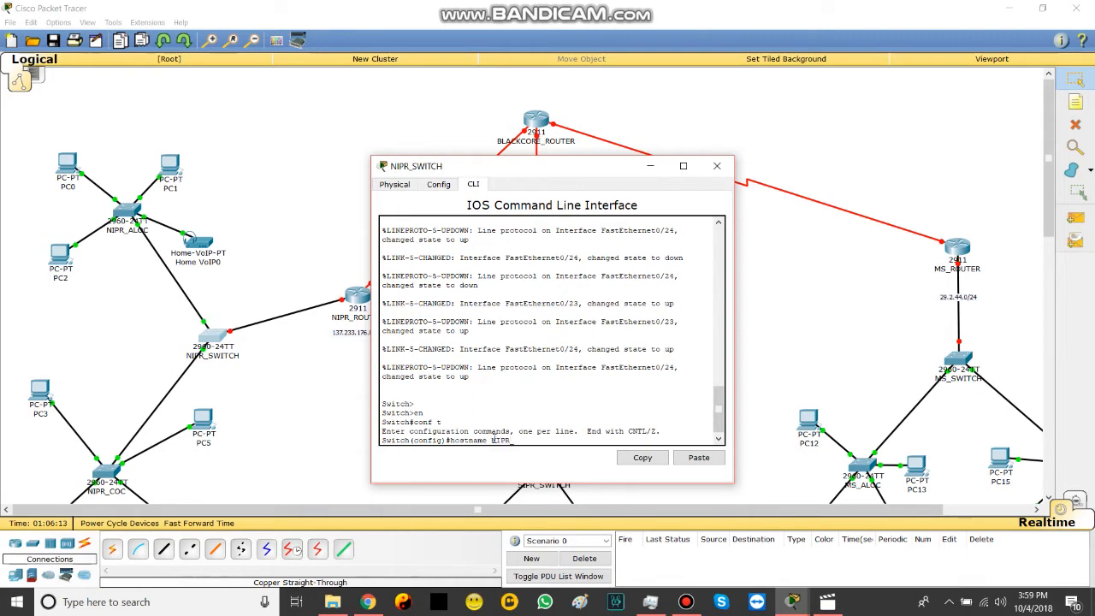
{"action": "key", "text": "Return"}
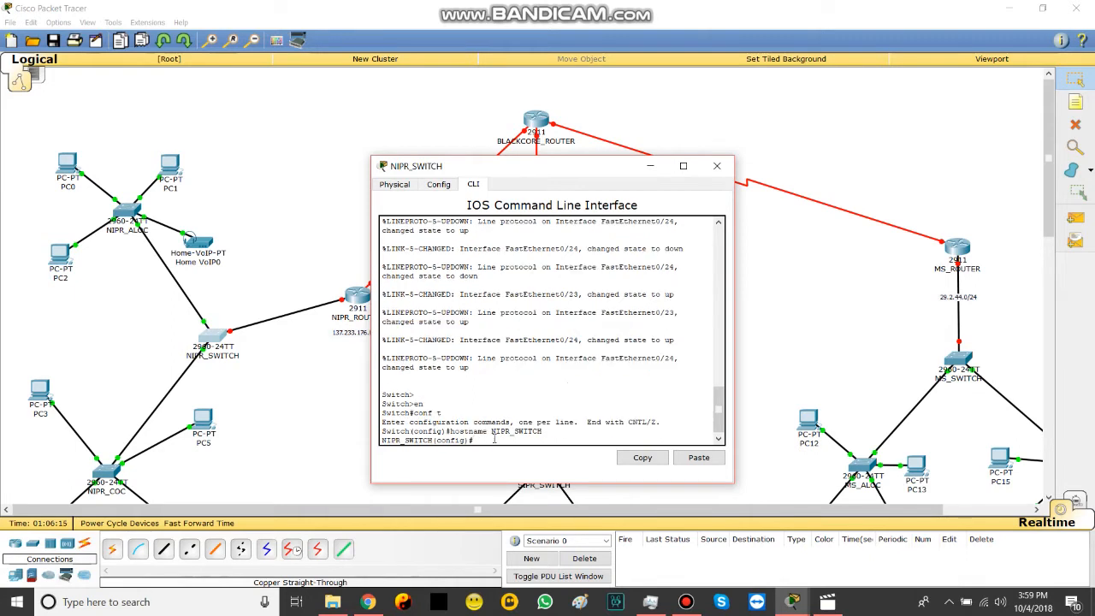
{"action": "key", "text": "Return"}
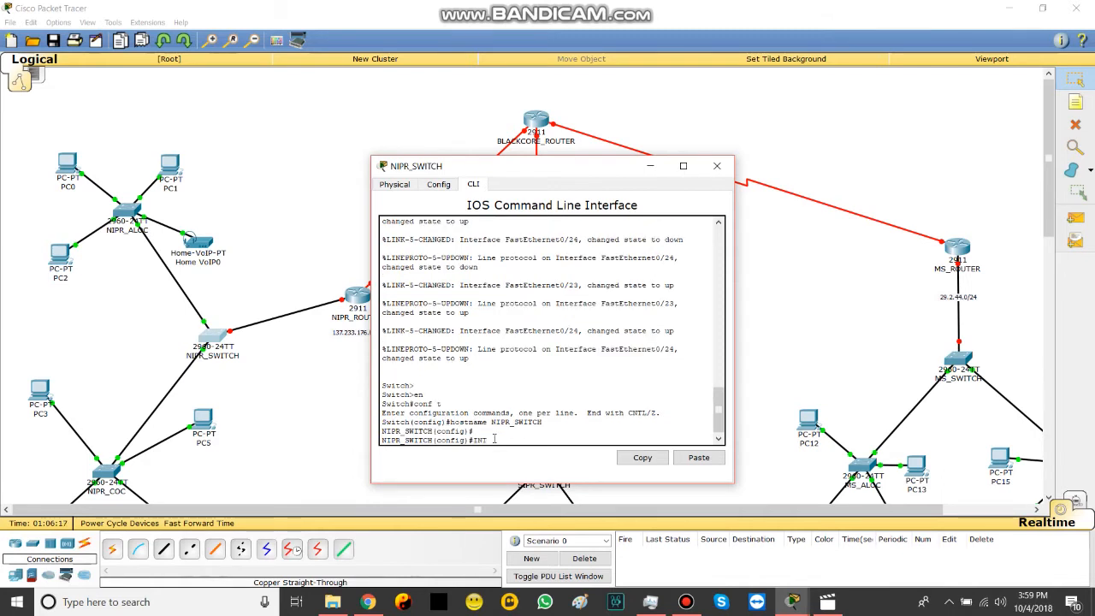
Step: Enable interface G0/2 with INT G0/2 and NO SHUT, then return to the diagram
{"action": "type", "text": "INT G0/2"}
{"action": "key", "text": "Return"}
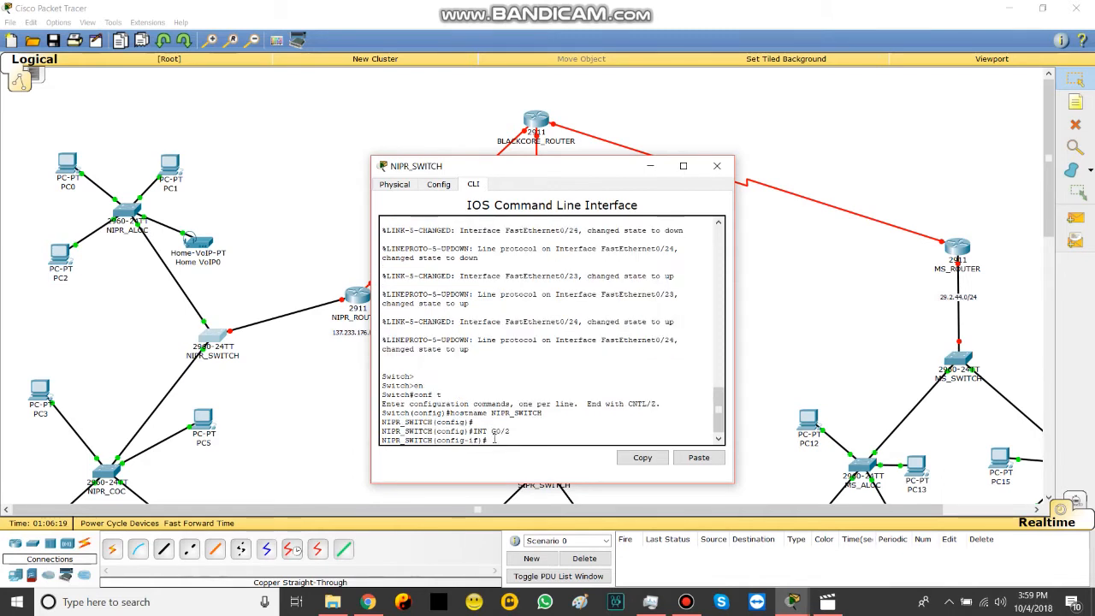
{"action": "type", "text": "NO SHUT"}
{"action": "key", "text": "Return"}
{"action": "left_click", "coordinate": [245, 386]}
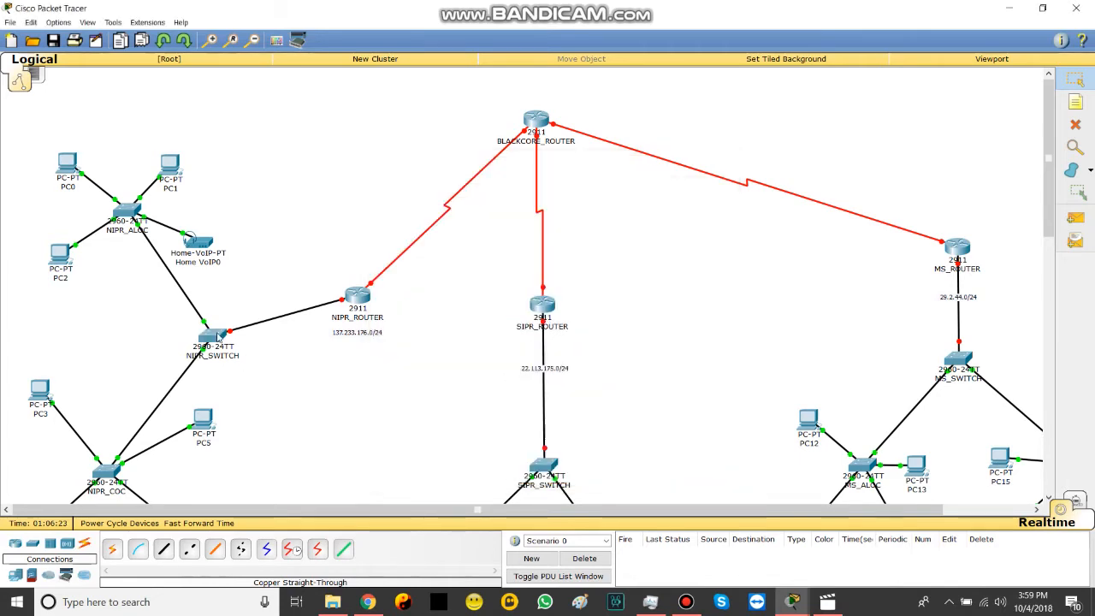
{"action": "mouse_move", "coordinate": [219, 338]}
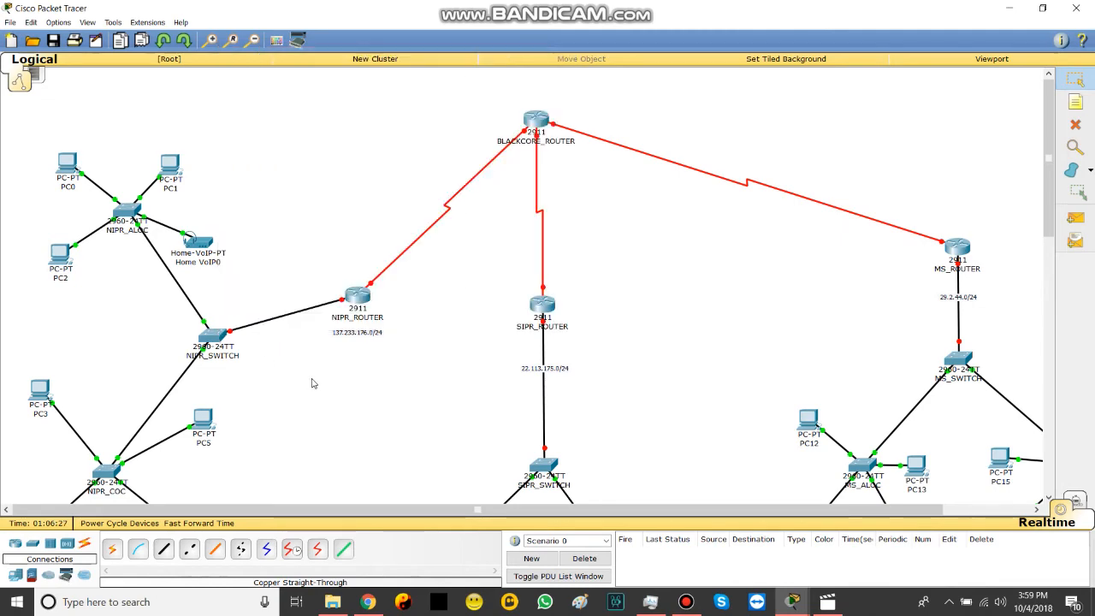
{"action": "scroll", "coordinate": [457, 408], "scroll_direction": "down", "scroll_amount": 3}
{"action": "scroll", "coordinate": [507, 395], "scroll_direction": "up", "scroll_amount": 2}
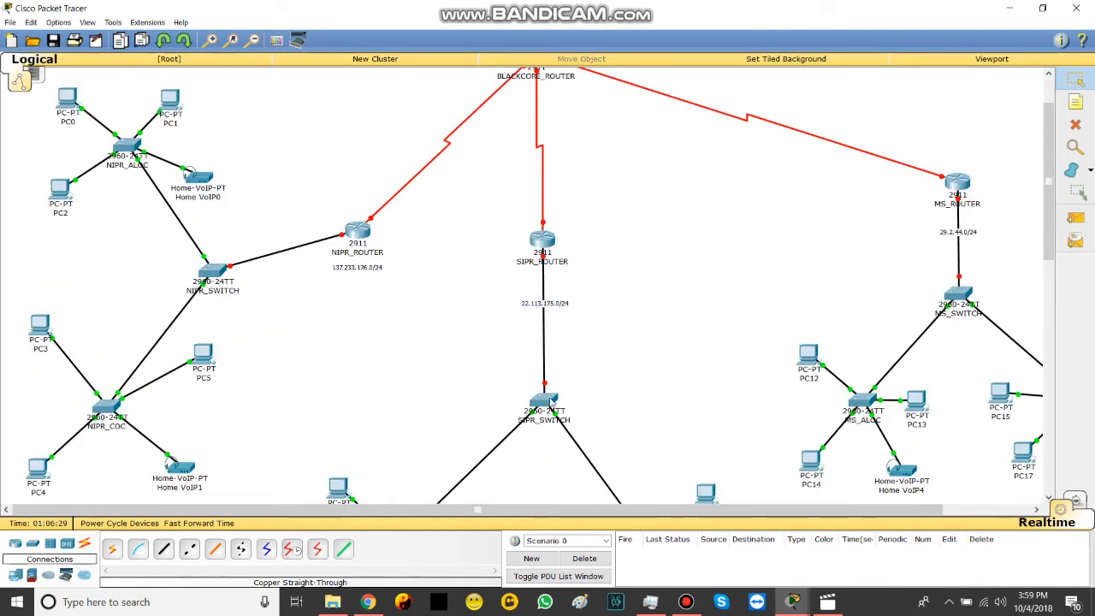
Step: In the SIPR switch's CLI, run EN and CONF T and set HOSTNAME SIPR_SWITCH
{"action": "left_click", "coordinate": [547, 403]}
{"action": "left_click", "coordinate": [479, 187]}
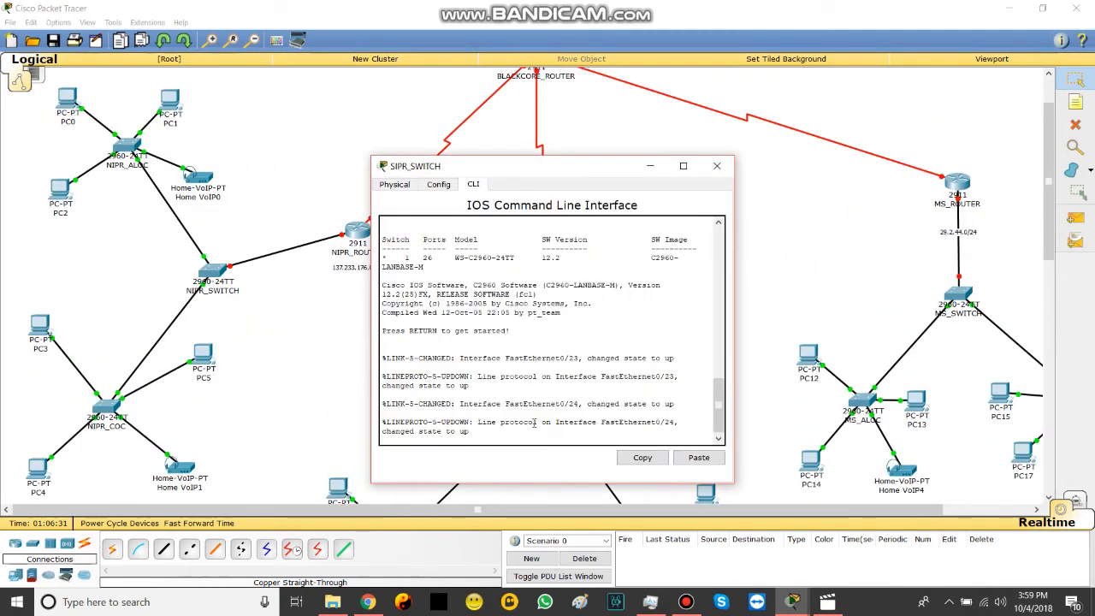
{"action": "key", "text": "Return"}
{"action": "key", "text": "Return"}
{"action": "type", "text": "EN"}
{"action": "key", "text": "Return"}
{"action": "type", "text": "CONF T"}
{"action": "key", "text": "Return"}
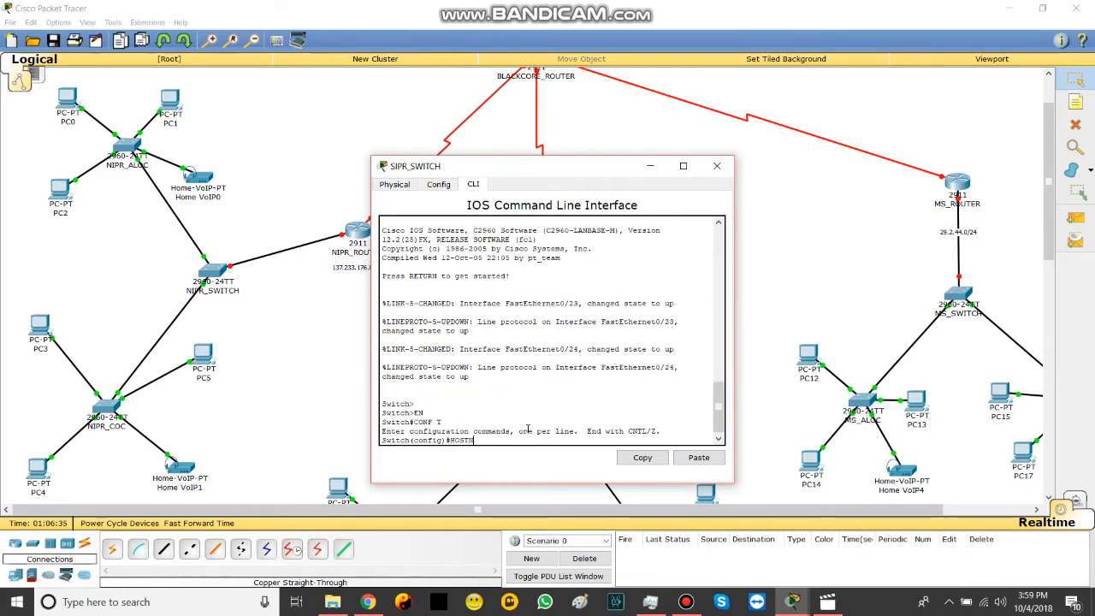
{"action": "type", "text": "HOSTNAME SIPR_SWITCH"}
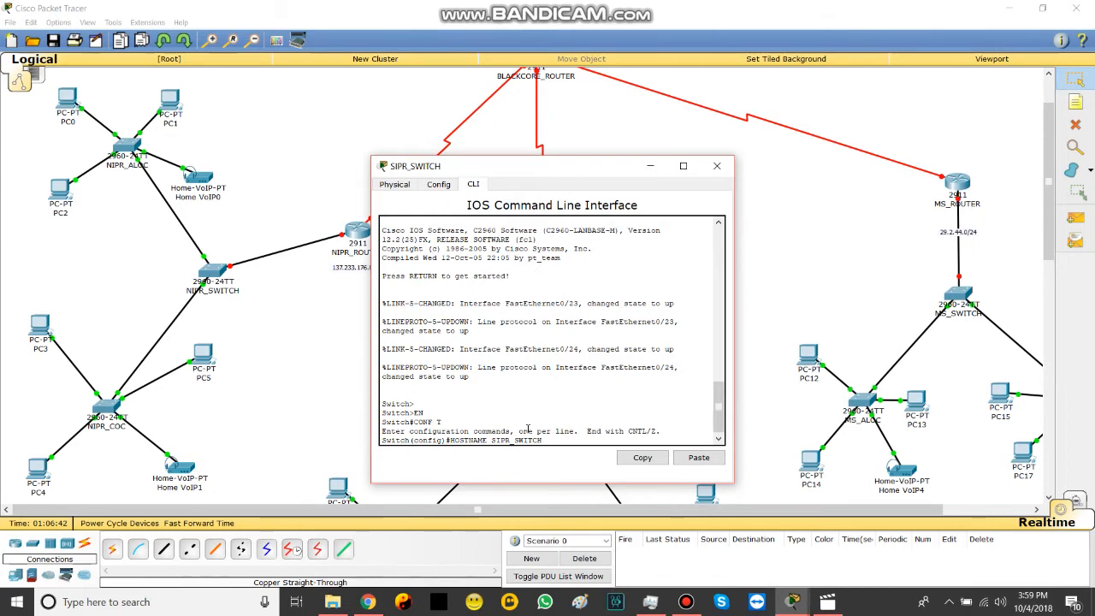
{"action": "key", "text": "Return"}
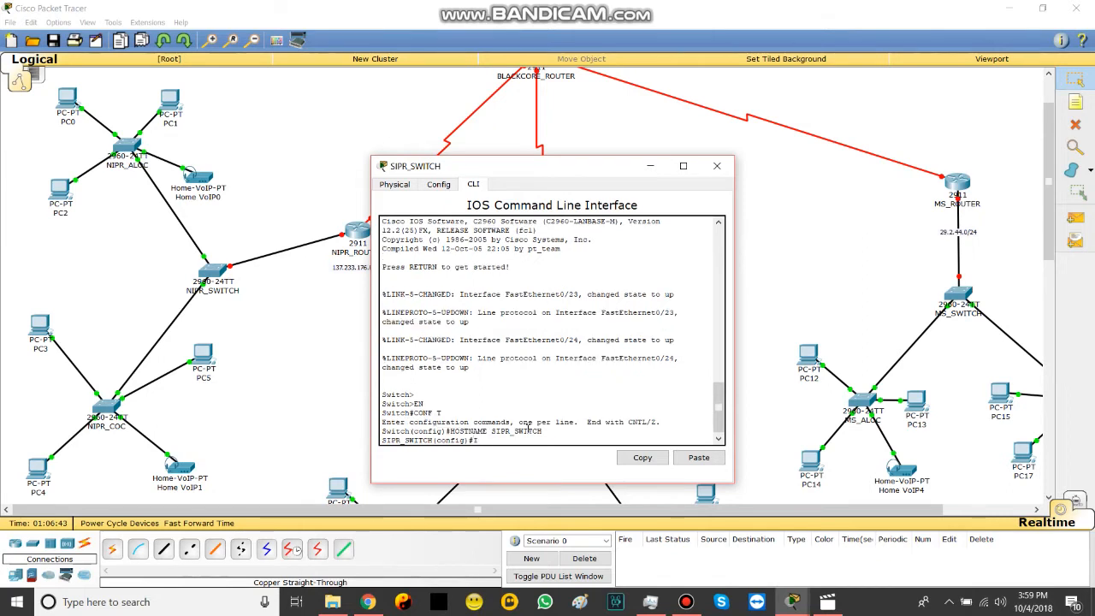
Step: Bring up interface G0/2 with INT G0/2 and NO SHUT
{"action": "type", "text": "INT G0/2"}
{"action": "key", "text": "Return"}
{"action": "type", "text": "NO SHUT"}
{"action": "key", "text": "Return"}
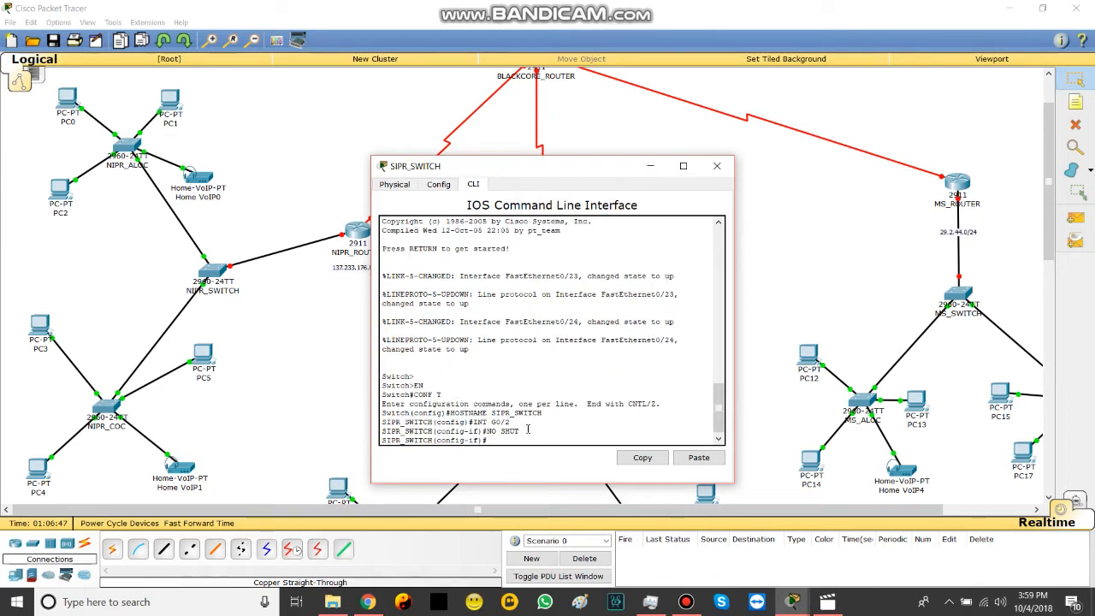
Step: Rename the first NIPR access switch to NIPR_ALOC with EN, CONF T and HOSTNAME
{"action": "left_click", "coordinate": [131, 147]}
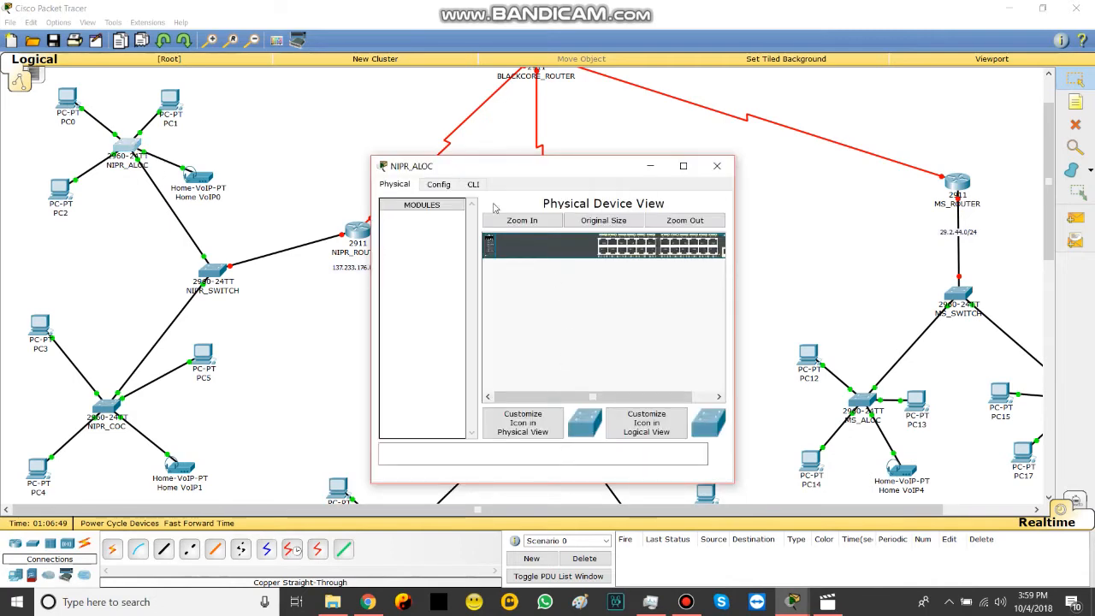
{"action": "left_click", "coordinate": [473, 184]}
{"action": "key", "text": "Return"}
{"action": "type", "text": "EN"}
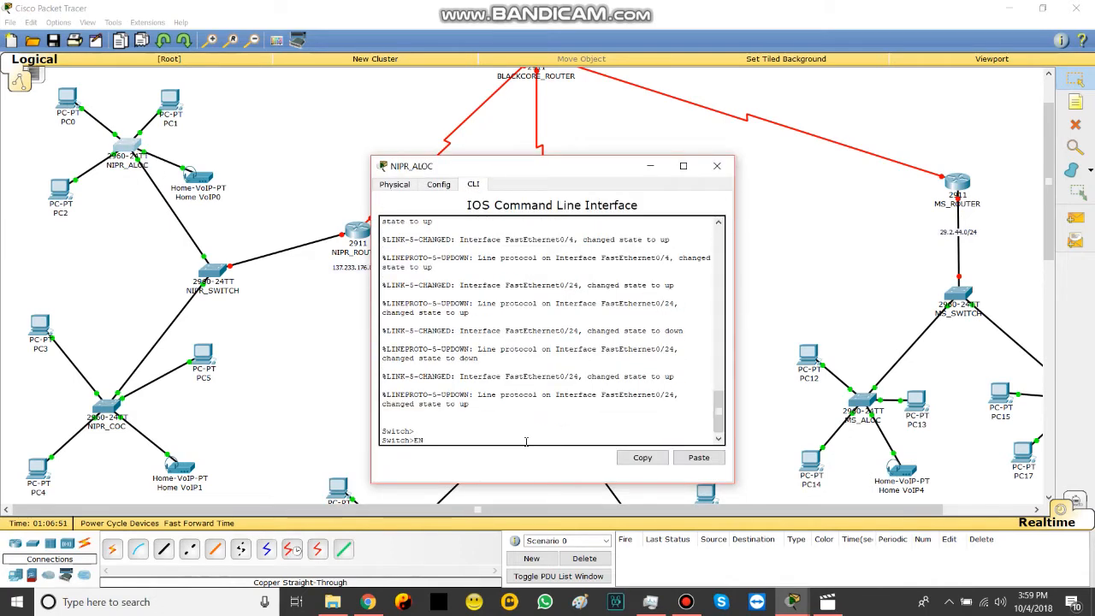
{"action": "key", "text": "Return"}
{"action": "type", "text": "CONF T"}
{"action": "key", "text": "Return"}
{"action": "type", "text": "HOSTNAME"}
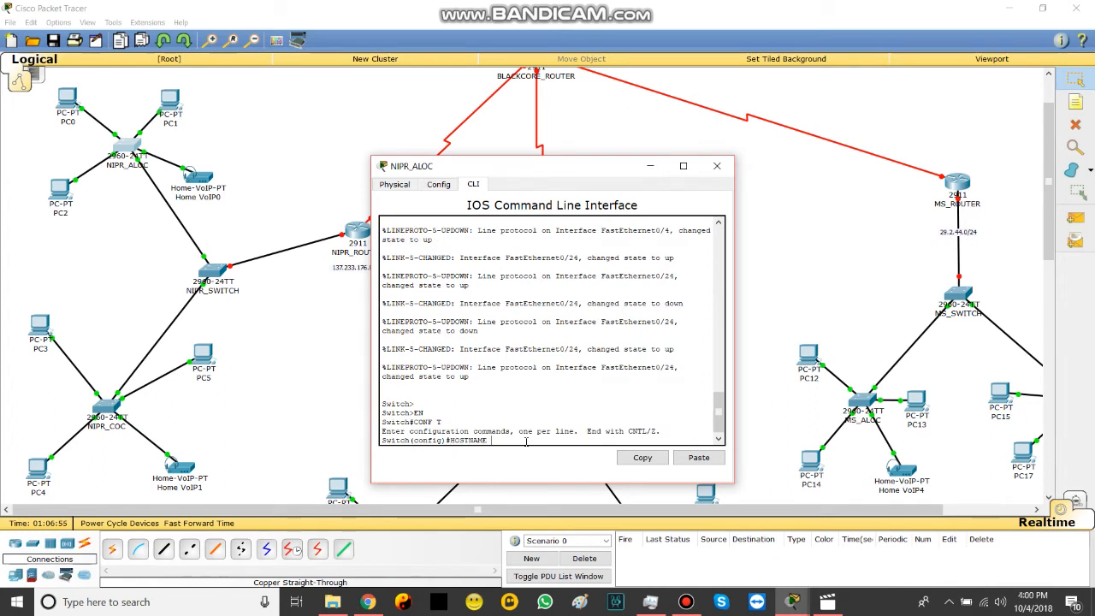
{"action": "type", "text": "PR_ALOC"}
{"action": "key", "text": "Return"}
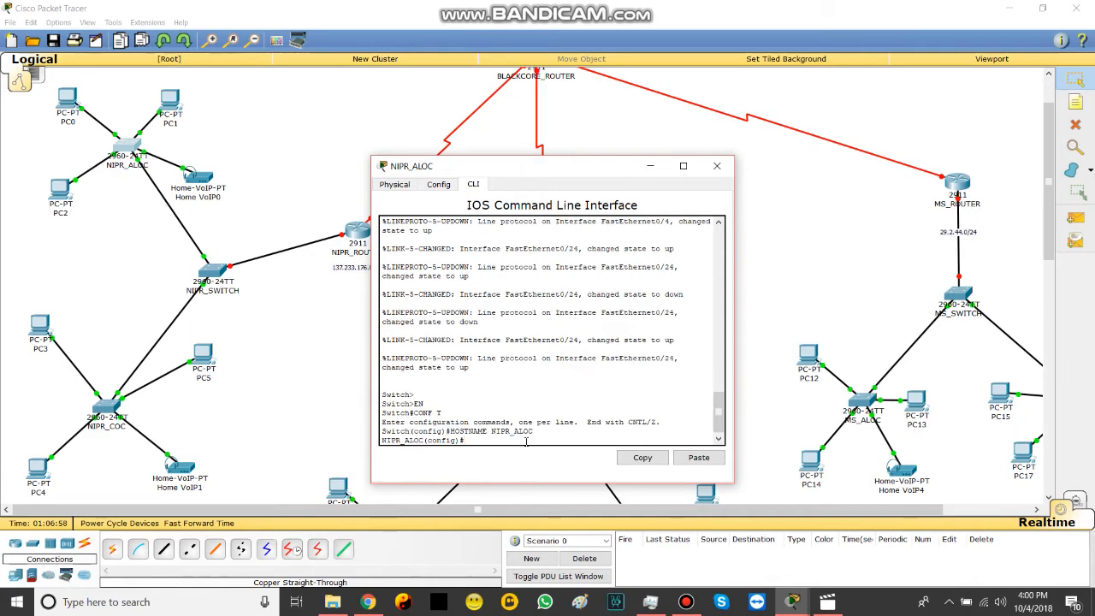
Step: Rename the second NIPR access switch to NIPR_COC from its CLI
{"action": "left_click", "coordinate": [120, 414]}
{"action": "left_click", "coordinate": [484, 185]}
{"action": "key", "text": "Return"}
{"action": "type", "text": "EN"}
{"action": "key", "text": "Return"}
{"action": "type", "text": "CONF T"}
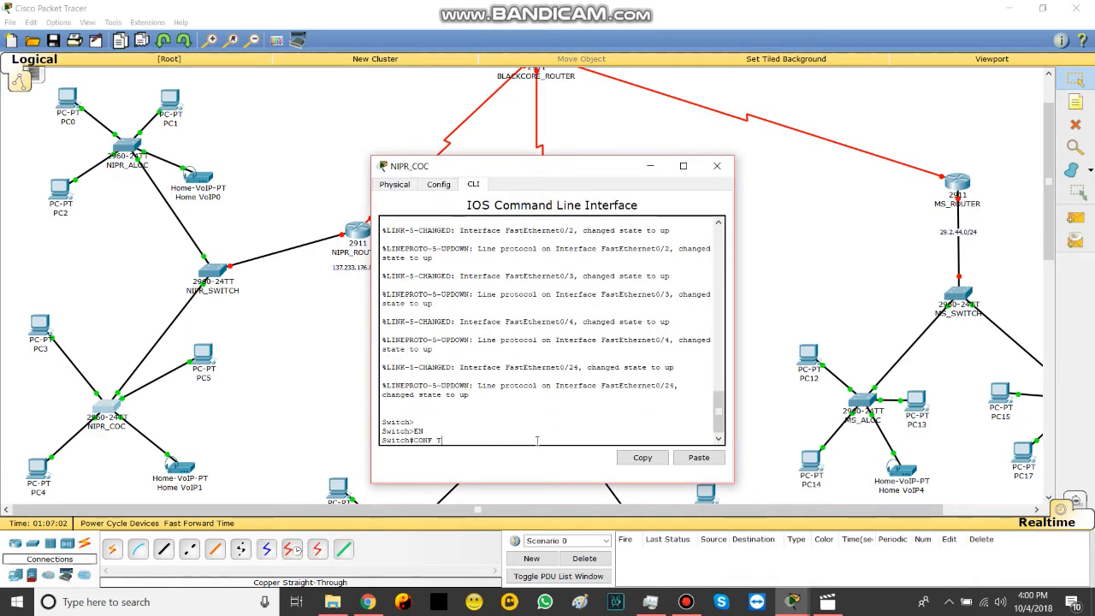
{"action": "key", "text": "Return"}
{"action": "type", "text": "HOSTNAME NIPR_COC"}
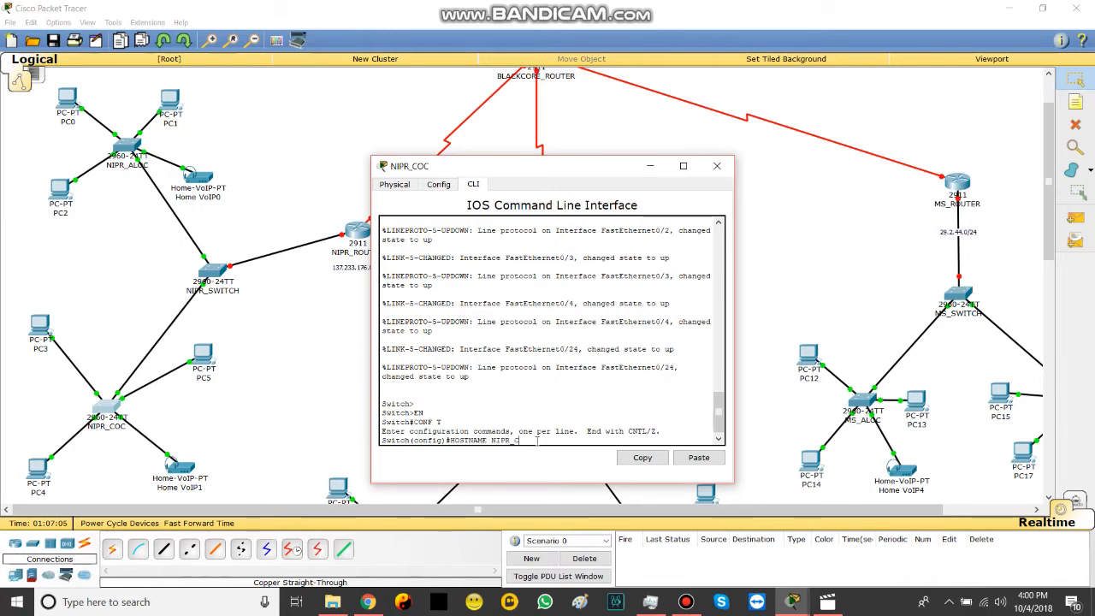
{"action": "key", "text": "Return"}
{"action": "left_click", "coordinate": [302, 396]}
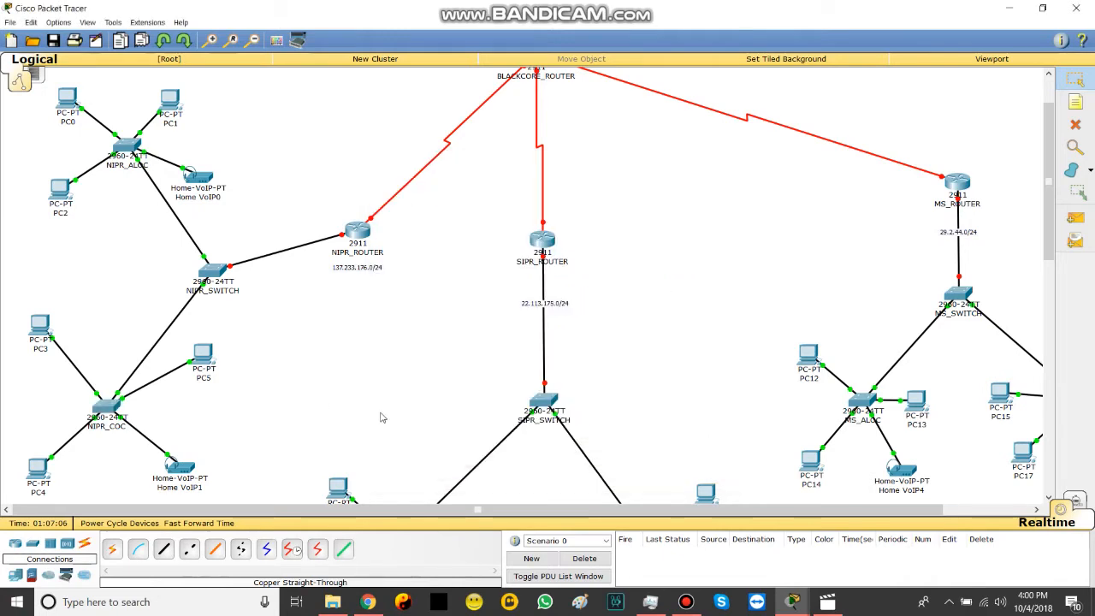
{"action": "scroll", "coordinate": [382, 414], "scroll_direction": "down", "scroll_amount": 3}
{"action": "left_click", "coordinate": [403, 343]}
Step: Set the first SIPR access switch's hostname to SIPR_ALOC, correcting the mistyped name
{"action": "left_click", "coordinate": [476, 186]}
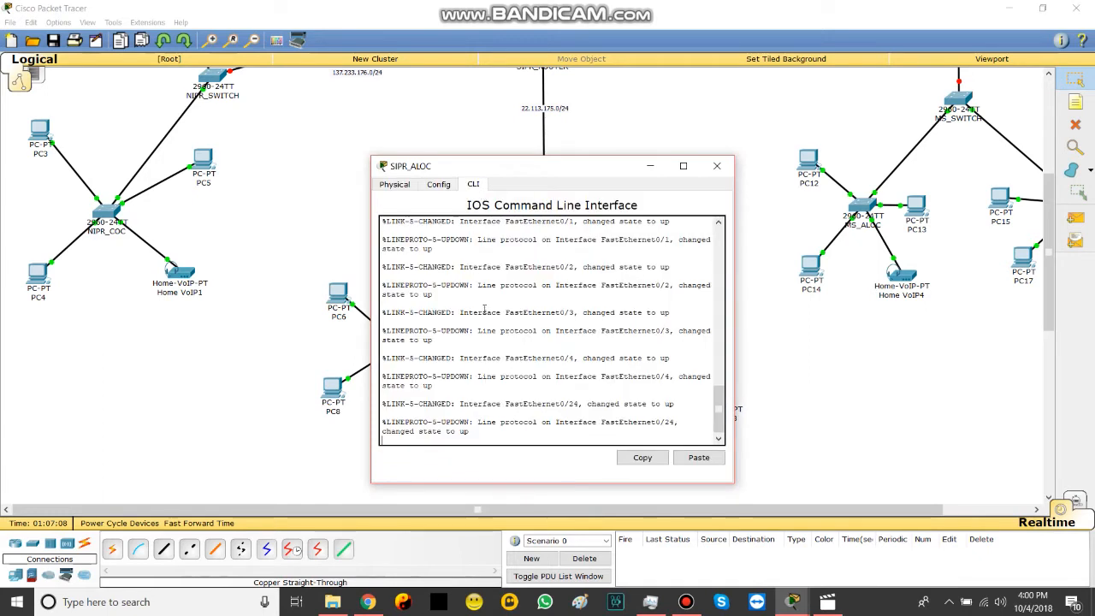
{"action": "key", "text": "Return"}
{"action": "key", "text": "Return"}
{"action": "type", "text": "E"}
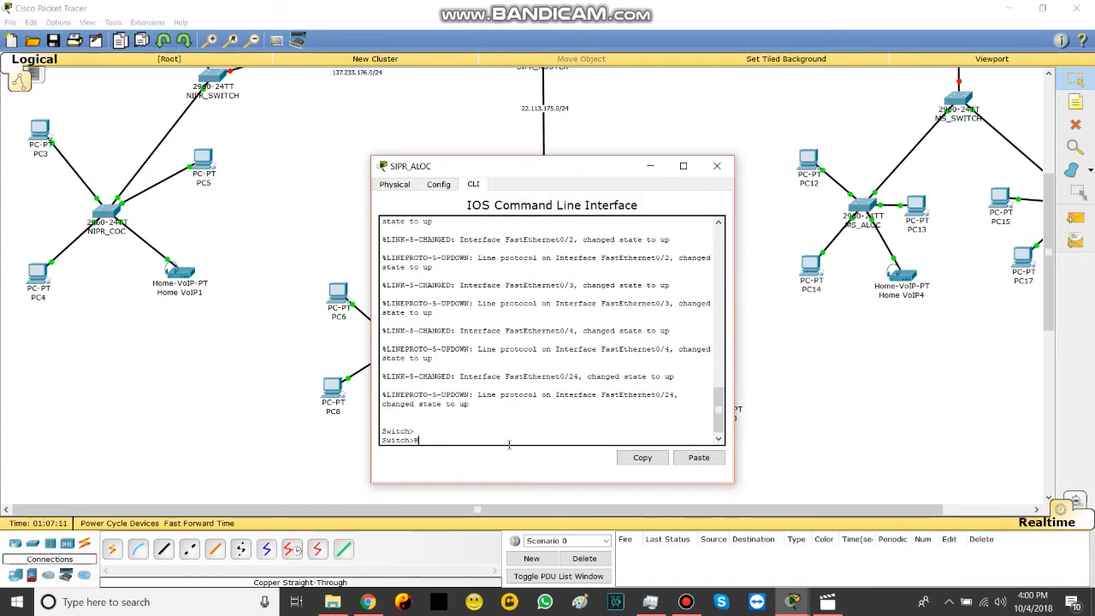
{"action": "type", "text": "EN"}
{"action": "key", "text": "Return"}
{"action": "type", "text": "CONF T"}
{"action": "key", "text": "Return"}
{"action": "type", "text": "HOSTNAME"}
{"action": "type", "text": " NI"}
{"action": "type", "text": "IPR_SWITCH"}
{"action": "key", "text": "BackSpace"}
{"action": "key", "text": "BackSpace"}
{"action": "key", "text": "BackSpace"}
{"action": "key", "text": "BackSpace"}
{"action": "key", "text": "BackSpace"}
{"action": "key", "text": "BackSpace"}
{"action": "type", "text": "AKL"}
{"action": "key", "text": "BackSpace"}
{"action": "key", "text": "BackSpace"}
{"action": "type", "text": "OC"}
{"action": "key", "text": "Return"}
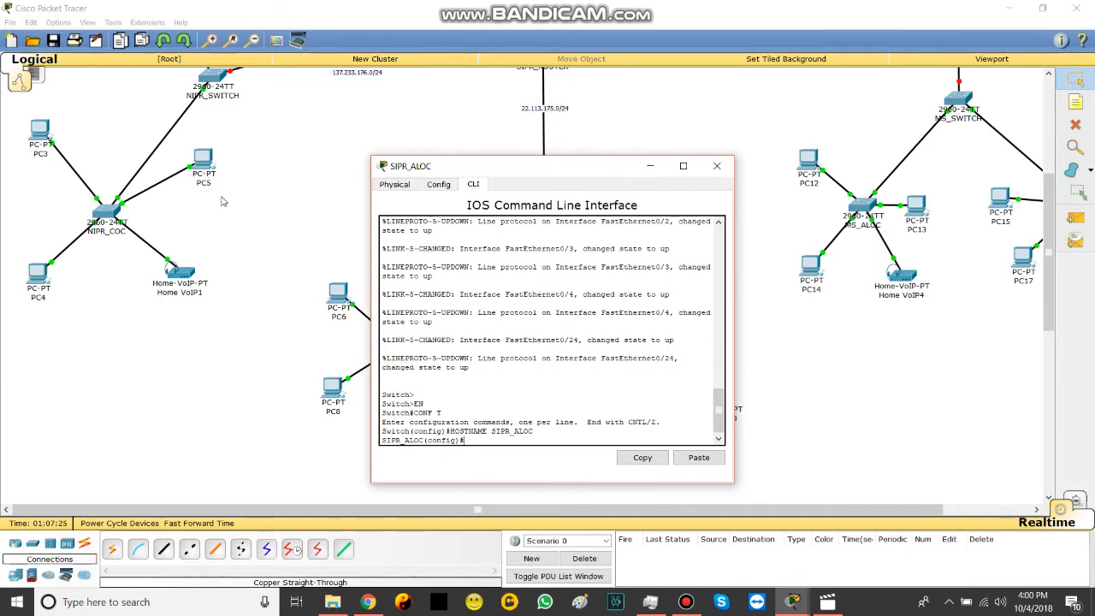
{"action": "left_click", "coordinate": [224, 201]}
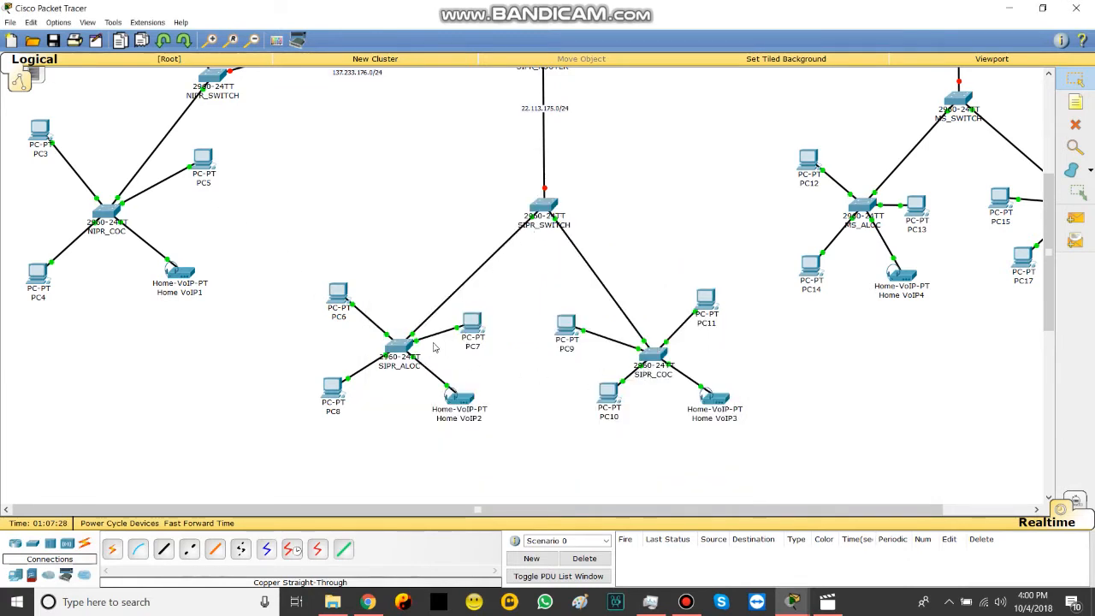
Step: Set the second SIPR access switch's hostname to SIPR_COC, retyping the command after a typo
{"action": "left_click", "coordinate": [652, 352]}
{"action": "left_click", "coordinate": [473, 185]}
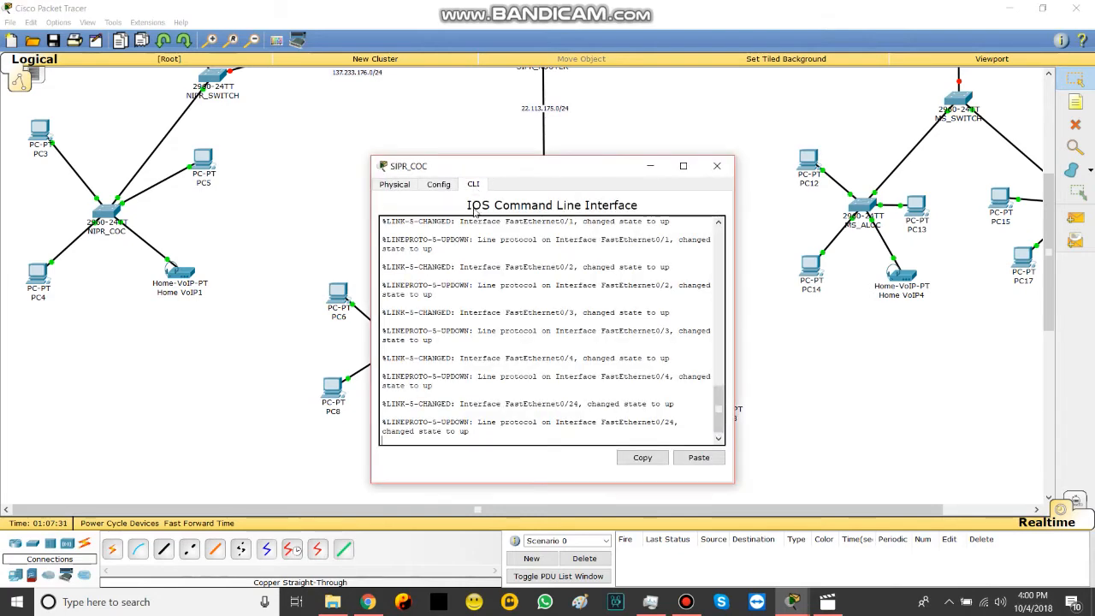
{"action": "key", "text": "Return"}
{"action": "key", "text": "Return"}
{"action": "type", "text": "EN"}
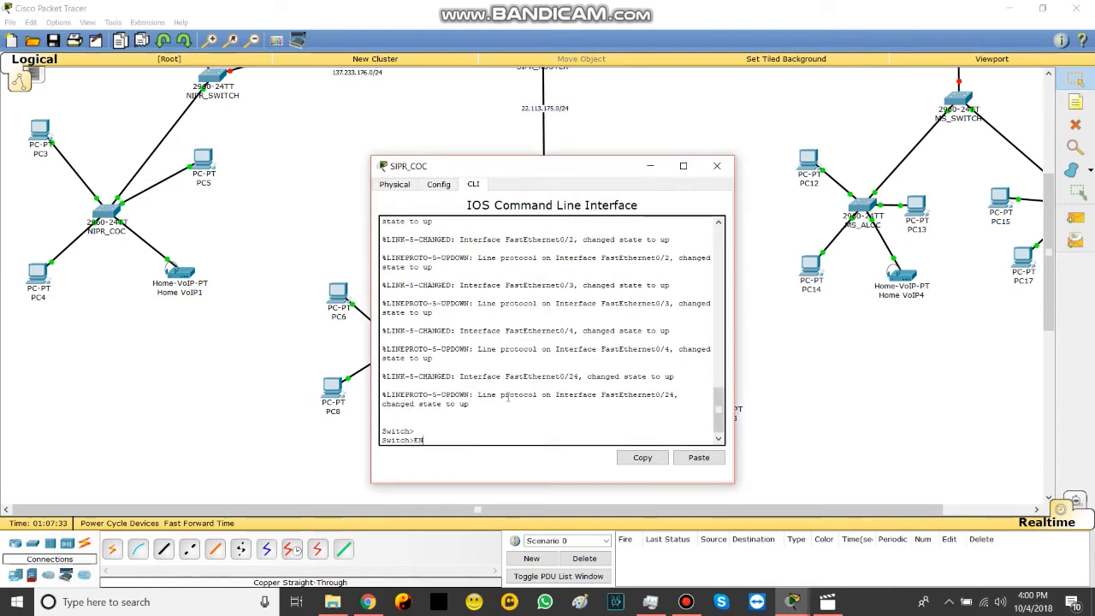
{"action": "key", "text": "Return"}
{"action": "type", "text": "CONF T"}
{"action": "key", "text": "Return"}
{"action": "type", "text": "ANNT"}
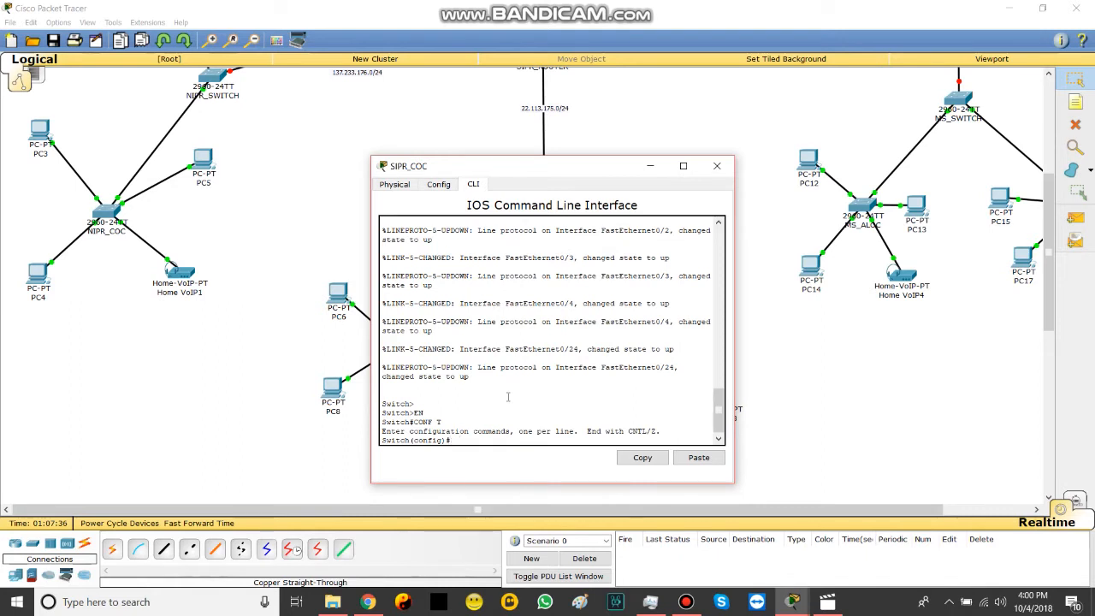
{"action": "type", "text": "PR_COC"}
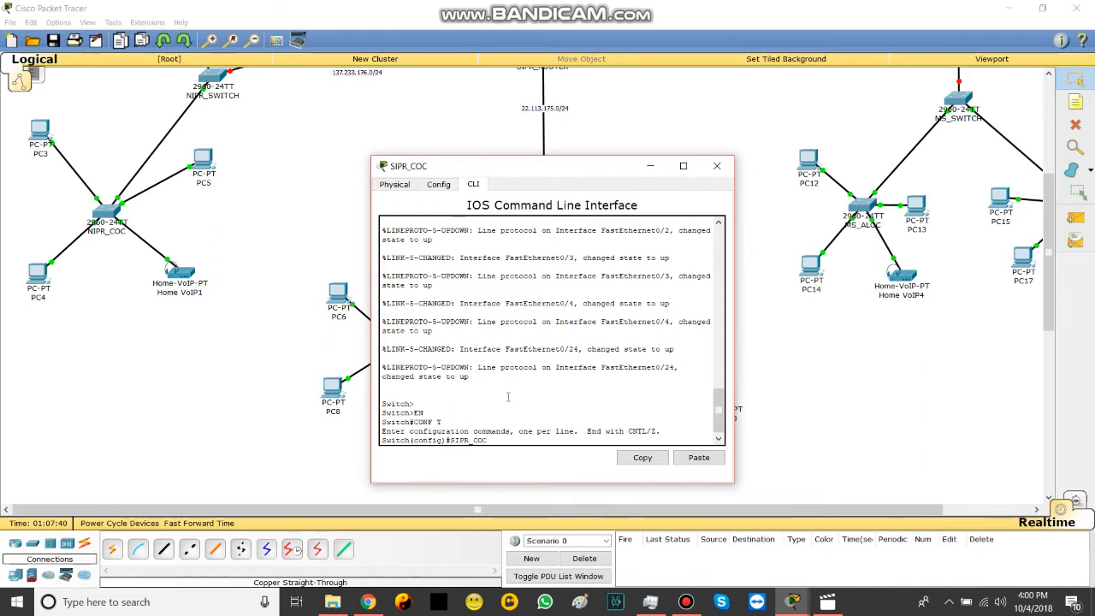
{"action": "key", "text": "Return"}
{"action": "key", "text": "Up"}
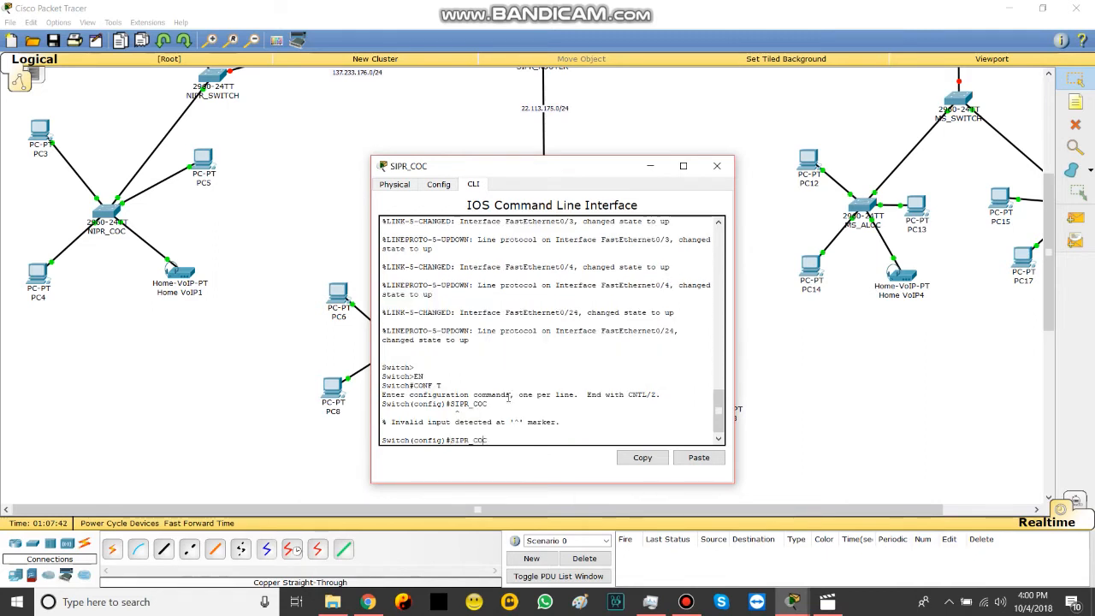
{"action": "type", "text": "HOSTNAME"}
{"action": "key", "text": "Return"}
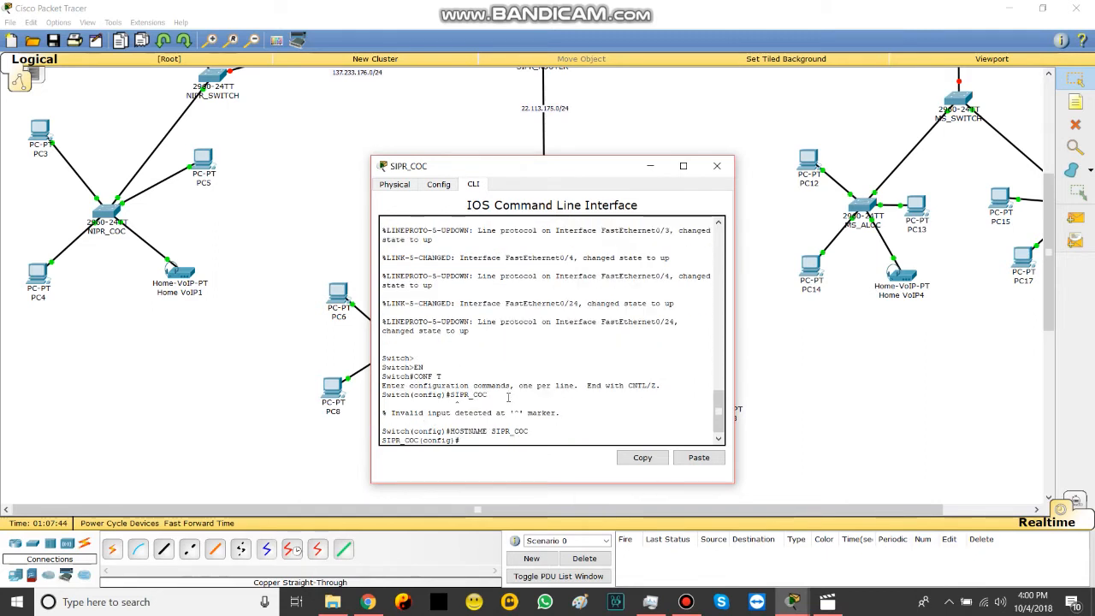
{"action": "left_click", "coordinate": [881, 392]}
Step: Give the first MS access switch the hostname MS_ALOC via EN, CONF T, HOSTNAME
{"action": "left_click_drag", "start_coordinate": [803, 509], "coordinate": [959, 500]}
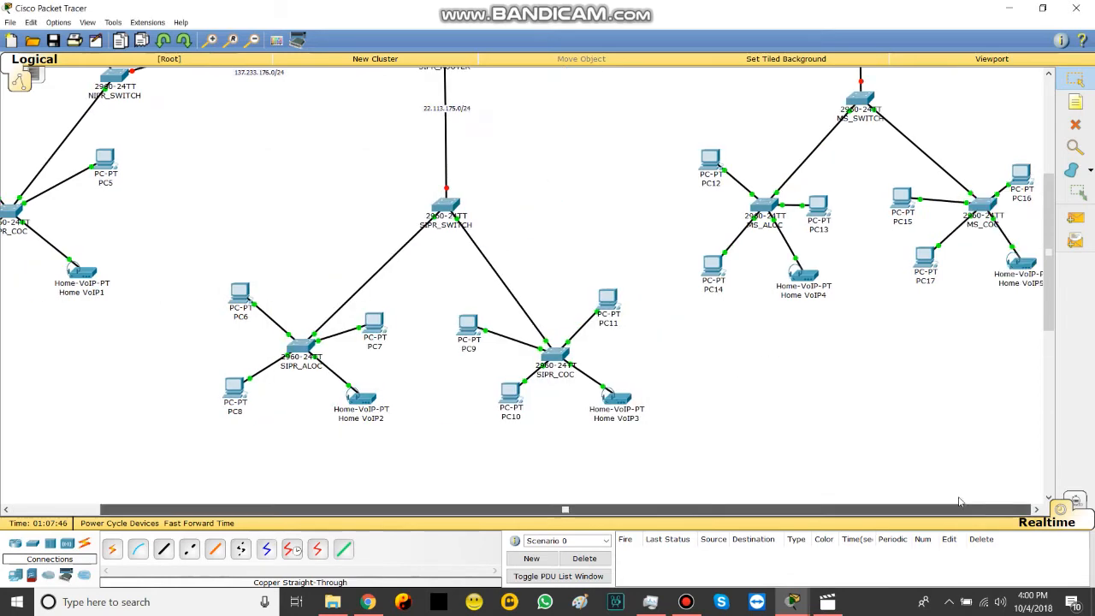
{"action": "scroll", "coordinate": [785, 374], "scroll_direction": "up", "scroll_amount": 3}
{"action": "left_click", "coordinate": [764, 401]}
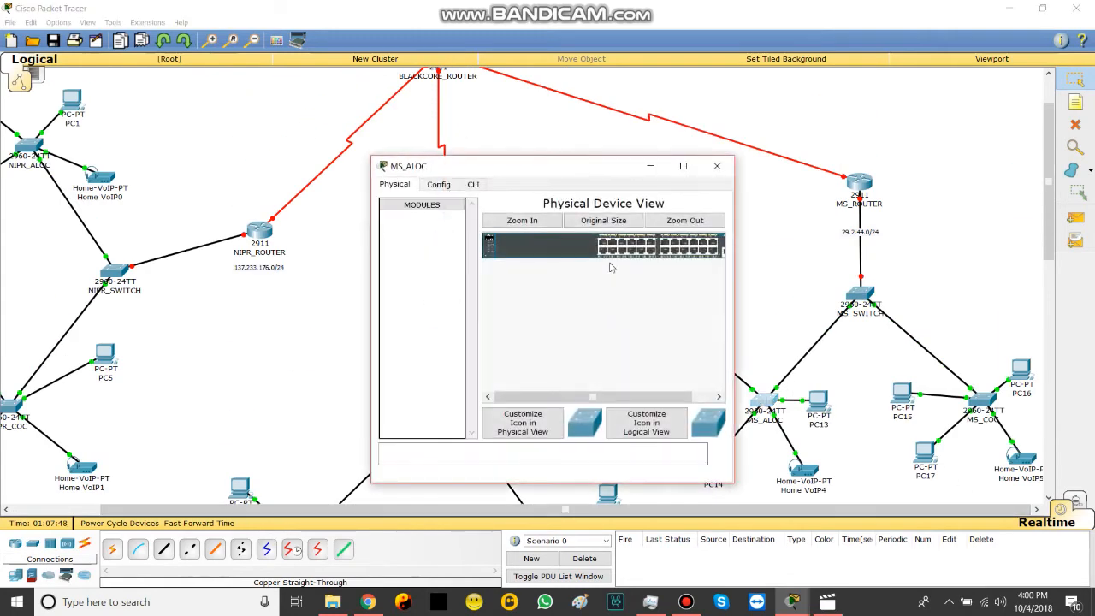
{"action": "left_click", "coordinate": [473, 184]}
{"action": "key", "text": "Return"}
{"action": "type", "text": "EN"}
{"action": "key", "text": "Return"}
{"action": "type", "text": "CONF T"}
{"action": "key", "text": "Return"}
{"action": "type", "text": "HOSTNAME MS_ALOC"}
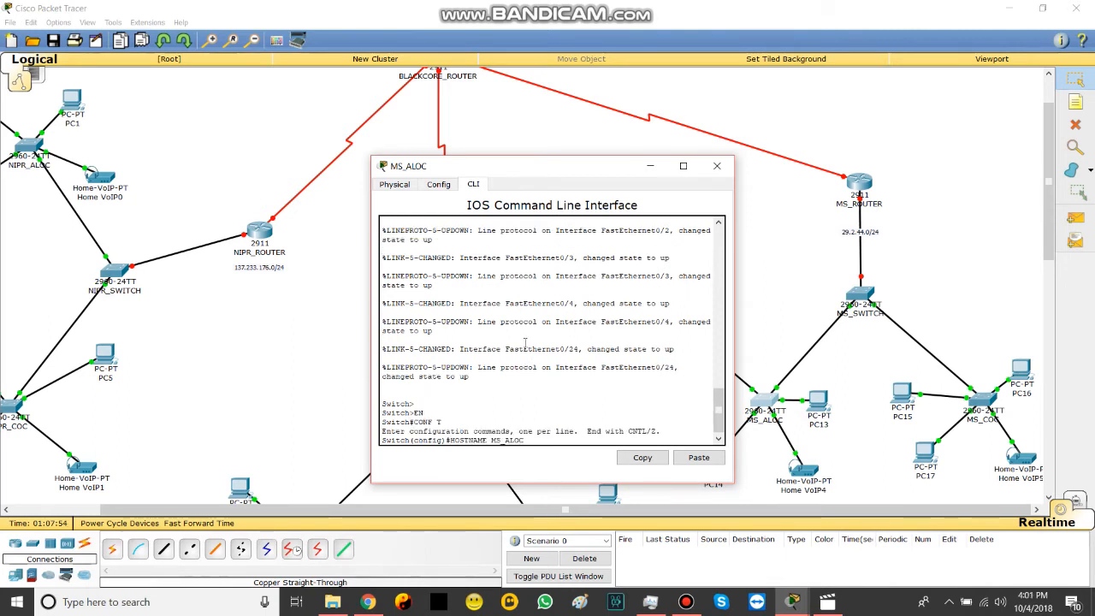
{"action": "key", "text": "Return"}
Step: Set the second MS access switch's hostname to MS_COC, fixing the misspelled command
{"action": "left_click", "coordinate": [987, 410]}
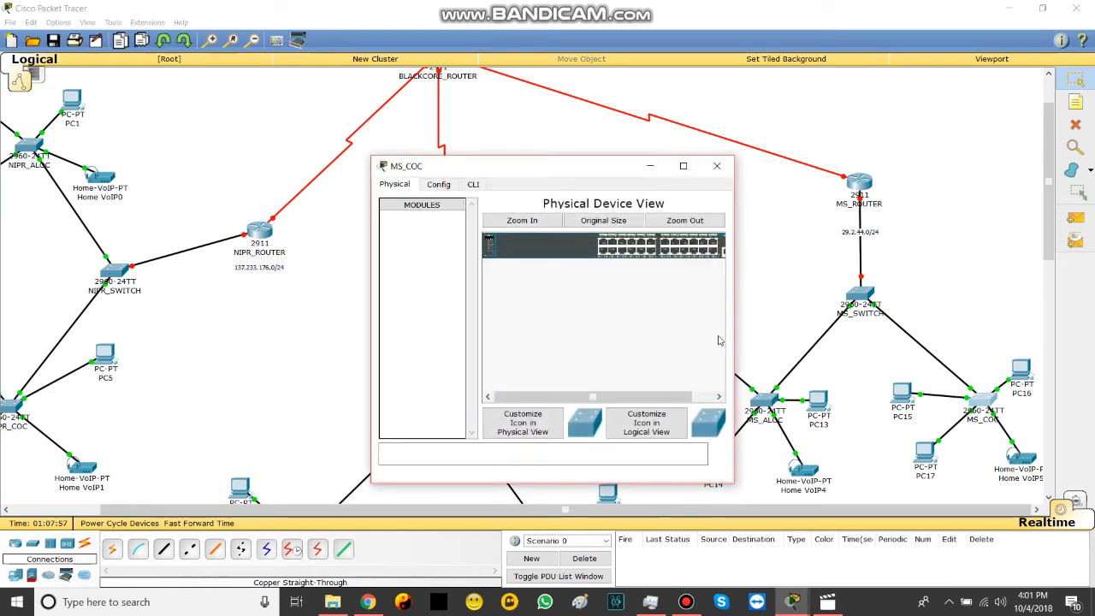
{"action": "left_click", "coordinate": [473, 184]}
{"action": "key", "text": "Return"}
{"action": "type", "text": "EN"}
{"action": "key", "text": "Return"}
{"action": "type", "text": "CONF T"}
{"action": "key", "text": "Return"}
{"action": "type", "text": "HOSTNAME"}
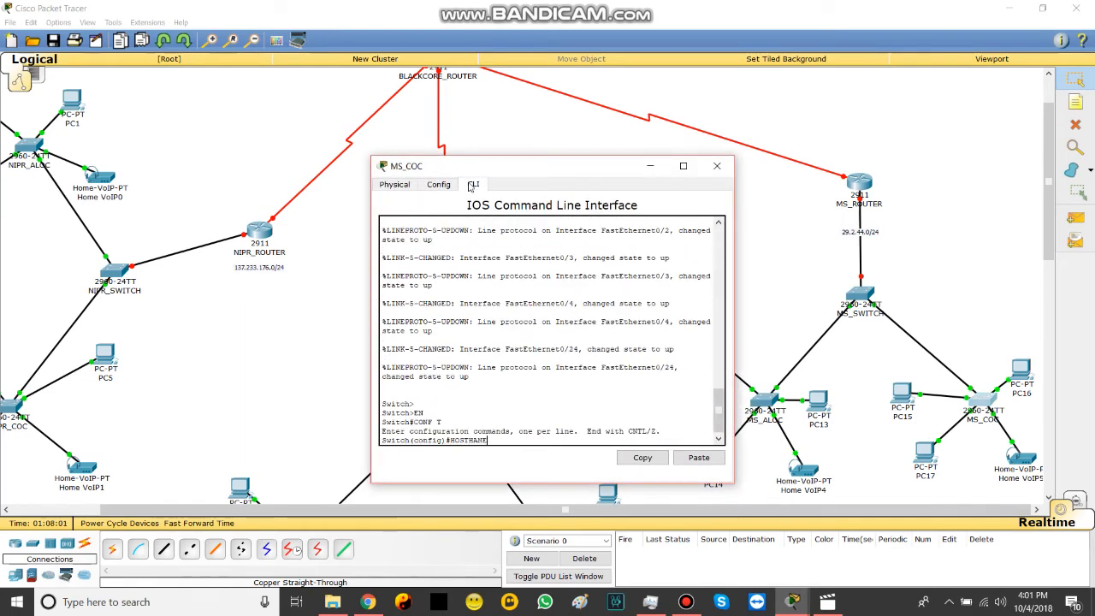
{"action": "type", "text": " ALOC"}
{"action": "key", "text": "BackSpace"}
{"action": "key", "text": "BackSpace"}
{"action": "key", "text": "BackSpace"}
{"action": "key", "text": "BackSpace"}
{"action": "type", "text": "MS_COC"}
{"action": "key", "text": "Return"}
{"action": "key", "text": "Up"}
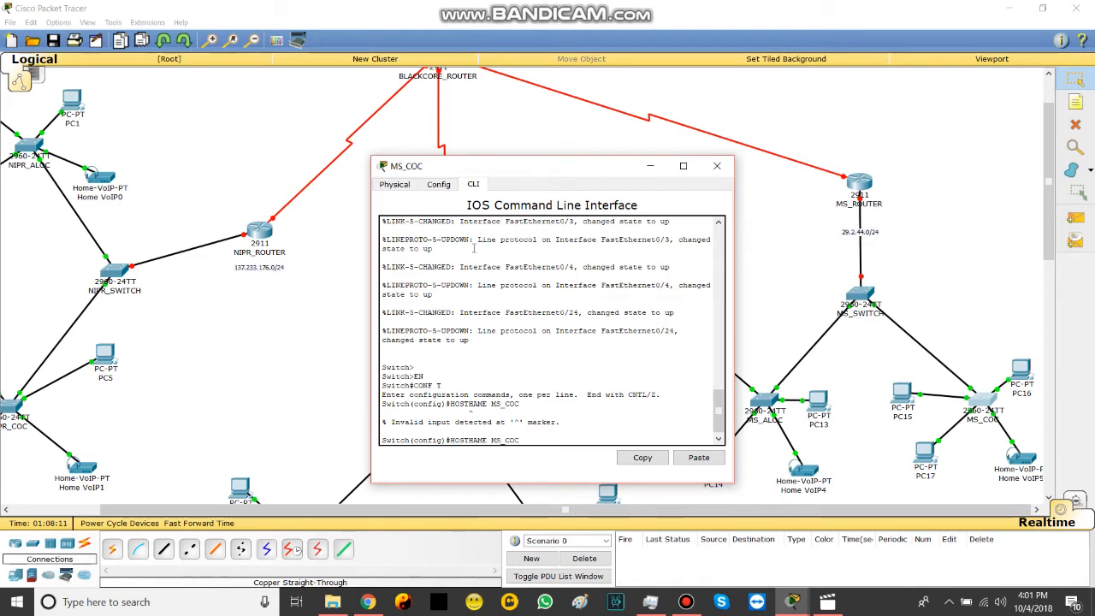
{"action": "key", "text": "BackSpace"}
{"action": "type", "text": "N"}
{"action": "key", "text": "Return"}
{"action": "left_click", "coordinate": [717, 166]}
{"action": "left_click", "coordinate": [765, 402]}
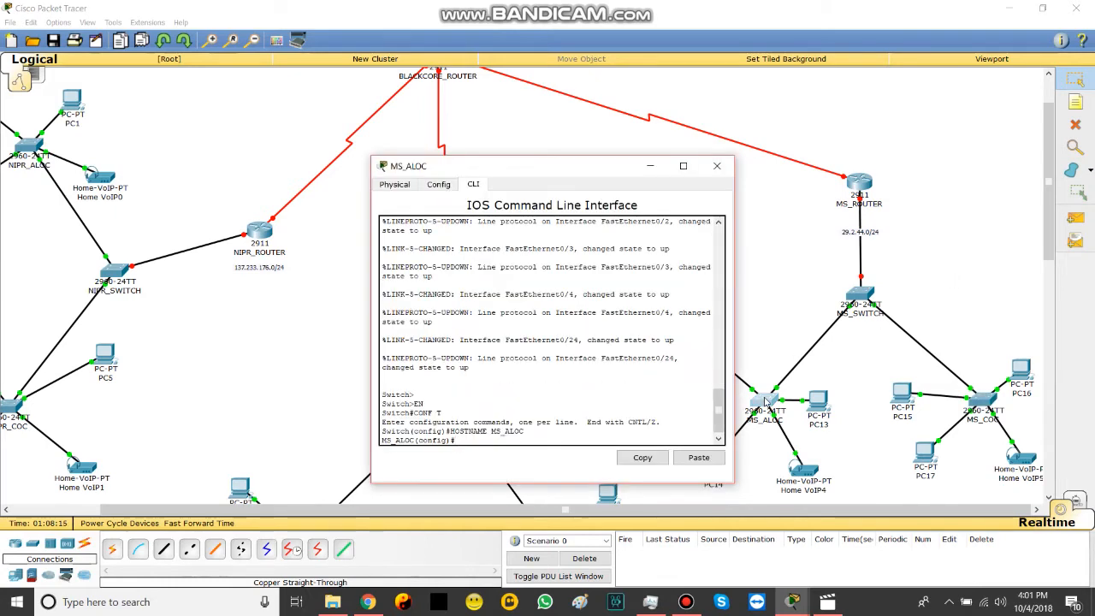
Step: Enable interface G0/2 on the MS switch with NO SHUT
{"action": "left_click", "coordinate": [717, 166]}
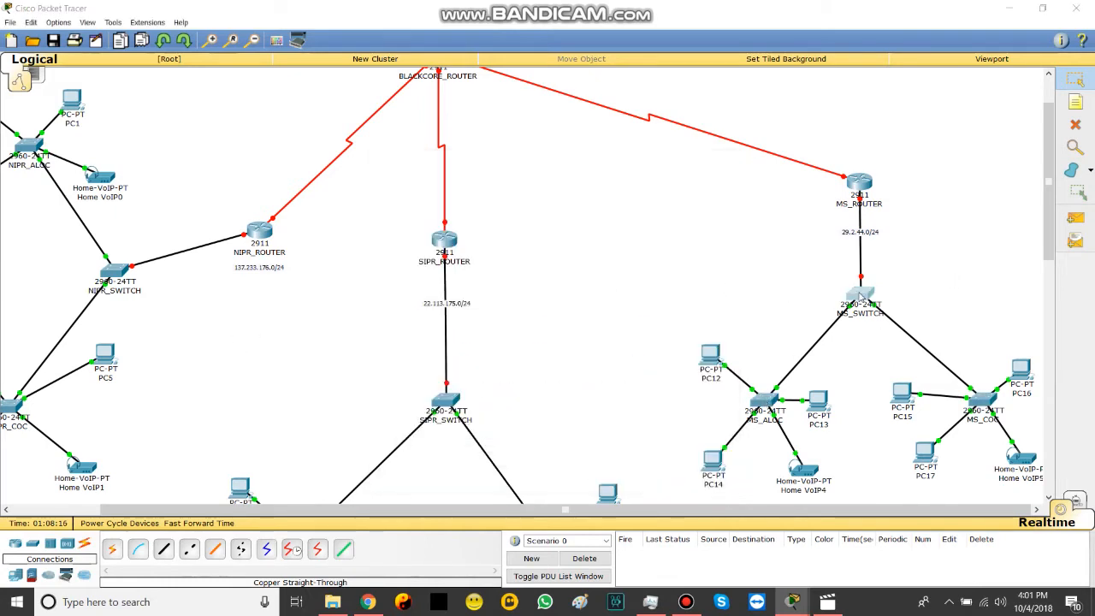
{"action": "left_click", "coordinate": [860, 295]}
{"action": "left_click", "coordinate": [473, 184]}
{"action": "key", "text": "Return"}
{"action": "type", "text": "EN"}
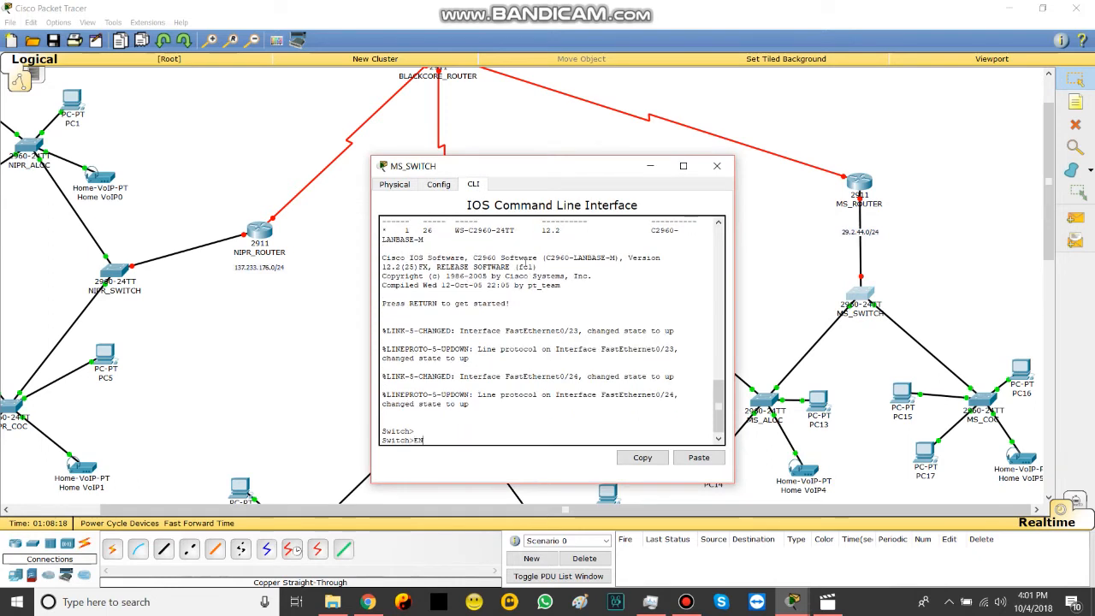
{"action": "key", "text": "Return"}
{"action": "type", "text": "CONF T"}
{"action": "key", "text": "Return"}
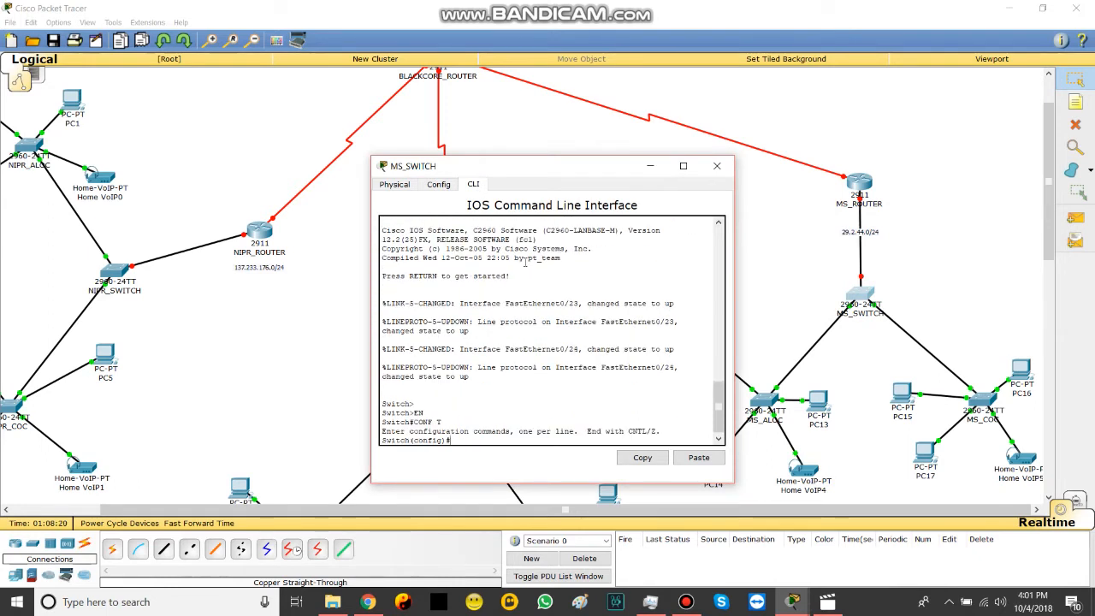
{"action": "type", "text": "INT G0/2"}
{"action": "key", "text": "Return"}
{"action": "type", "text": "NOS HUT"}
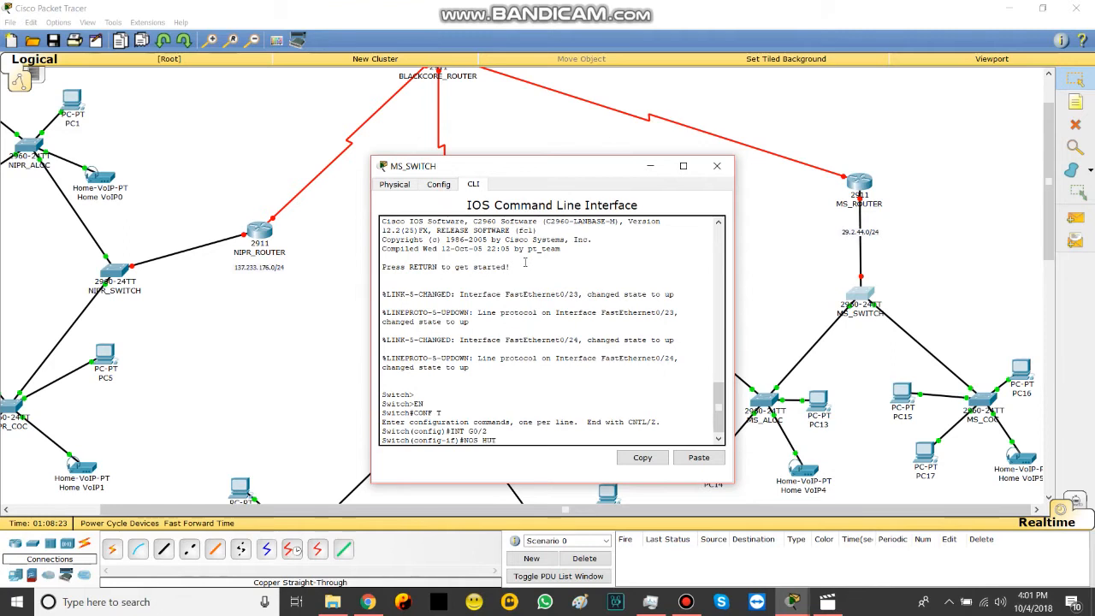
{"action": "key", "text": "Return"}
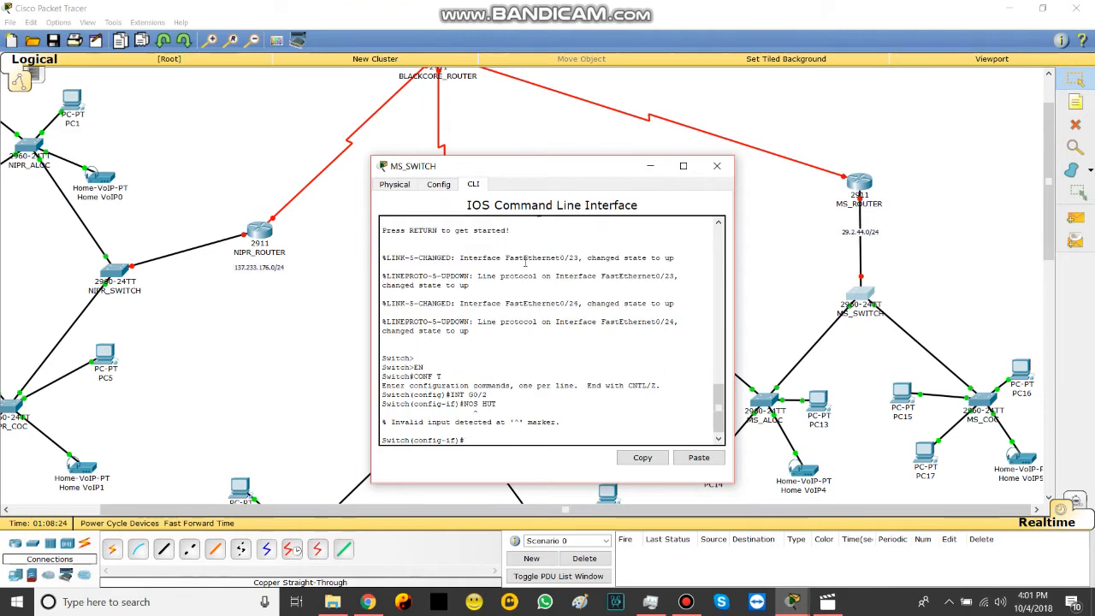
{"action": "type", "text": "NO SHUT"}
{"action": "key", "text": "Return"}
Step: Set the MS switch hostname to MS_SWITCH and return to the topology
{"action": "type", "text": "HOSTNAME"}
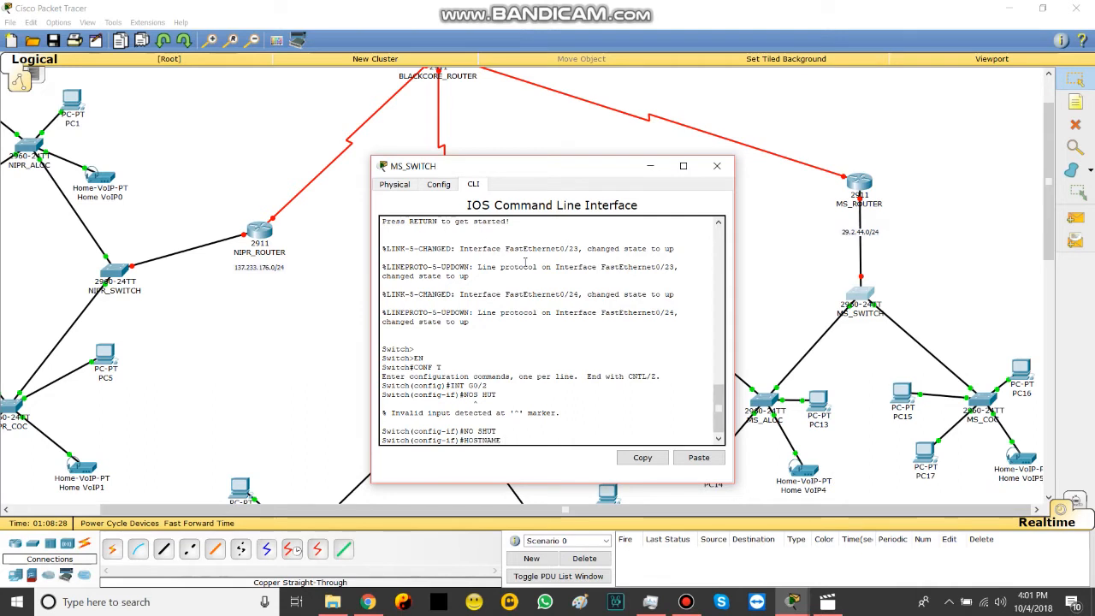
{"action": "type", "text": " MS_SWITCH"}
{"action": "key", "text": "Return"}
{"action": "left_click", "coordinate": [260, 313]}
{"action": "scroll", "coordinate": [250, 317], "scroll_direction": "up", "scroll_amount": 2}
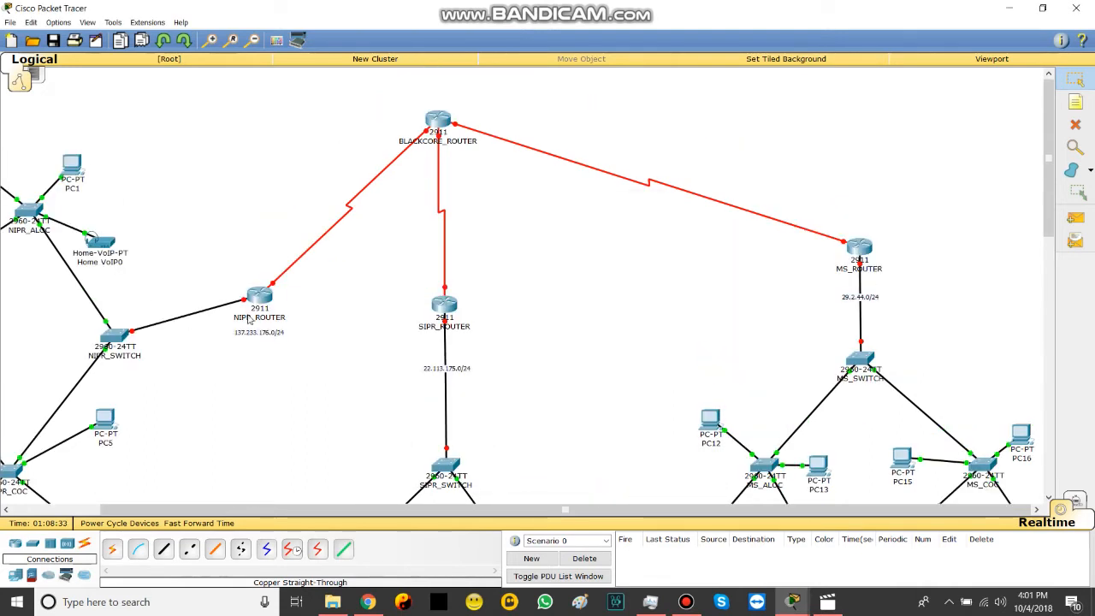
Step: Rename the NIPR router to NIPR_ROUTER from its CLI
{"action": "left_click", "coordinate": [258, 294]}
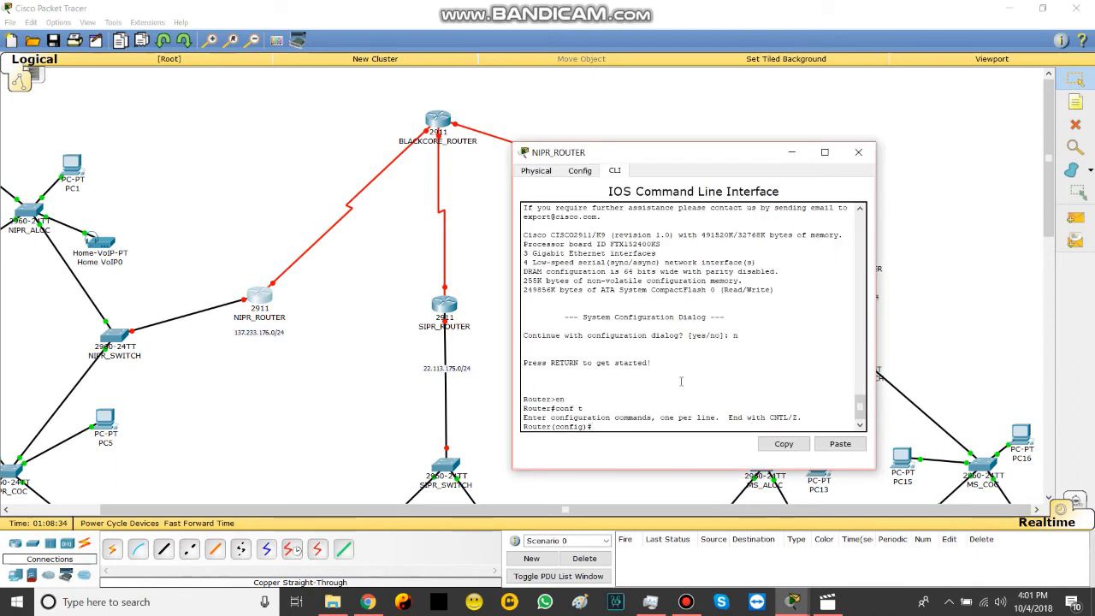
{"action": "key", "text": "Return"}
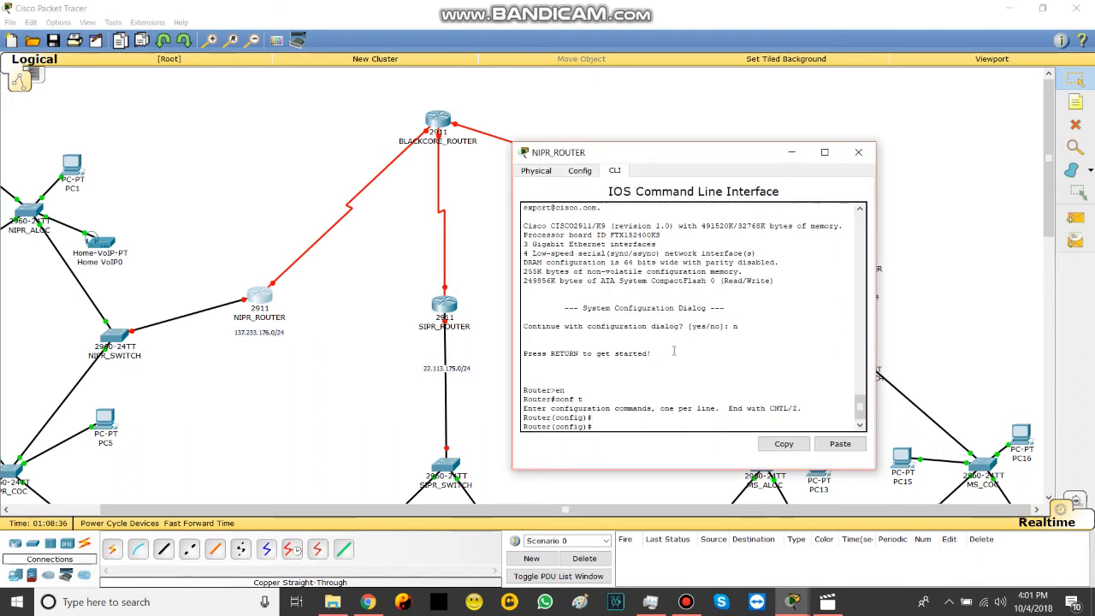
{"action": "type", "text": "HOSTNAM"}
{"action": "type", "text": "E NIPR_SWIT"}
{"action": "key", "text": "BackSpace"}
{"action": "key", "text": "BackSpace"}
{"action": "key", "text": "BackSpace"}
{"action": "key", "text": "BackSpace"}
{"action": "key", "text": "BackSpace"}
{"action": "type", "text": "ROUT"}
{"action": "key", "text": "BackSpace"}
{"action": "key", "text": "BackSpace"}
{"action": "key", "text": "BackSpace"}
{"action": "key", "text": "BackSpace"}
{"action": "key", "text": "BackSpace"}
{"action": "type", "text": "ROUTER"}
{"action": "key", "text": "Return"}
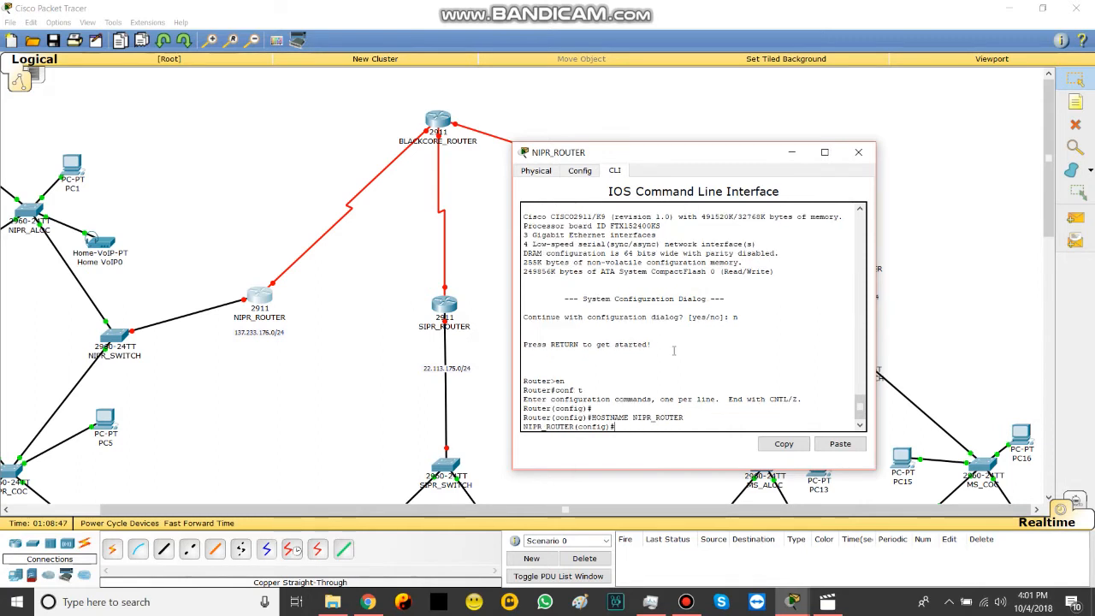
{"action": "key", "text": "Return"}
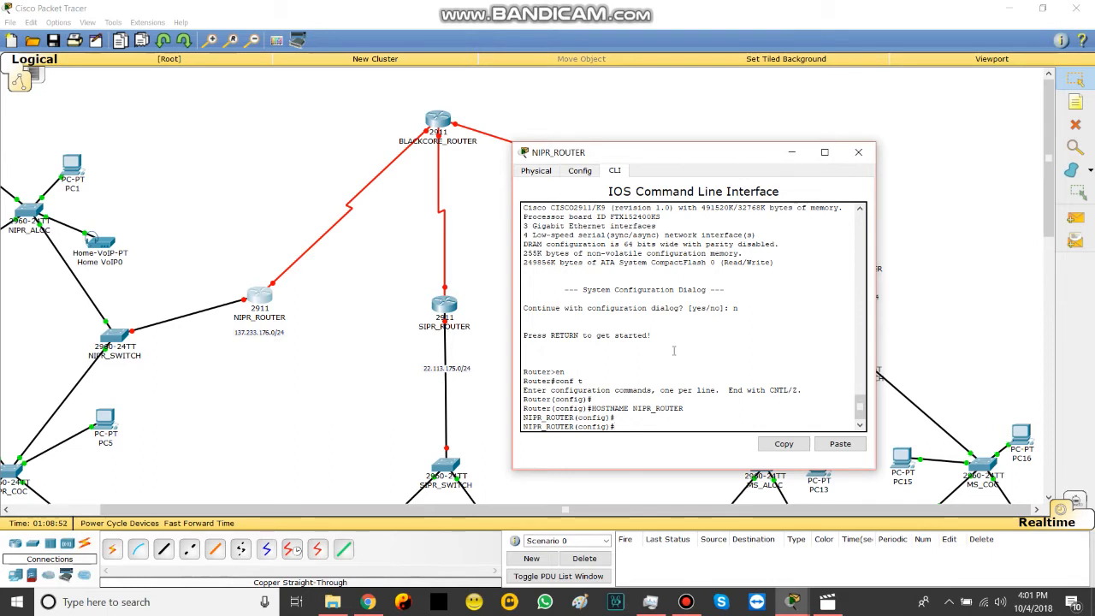
Step: Assign interface G0/2 the address 137.233.177.10 with mask 255.255.255.224
{"action": "type", "text": "INT G0/2"}
{"action": "left_click", "coordinate": [244, 303]}
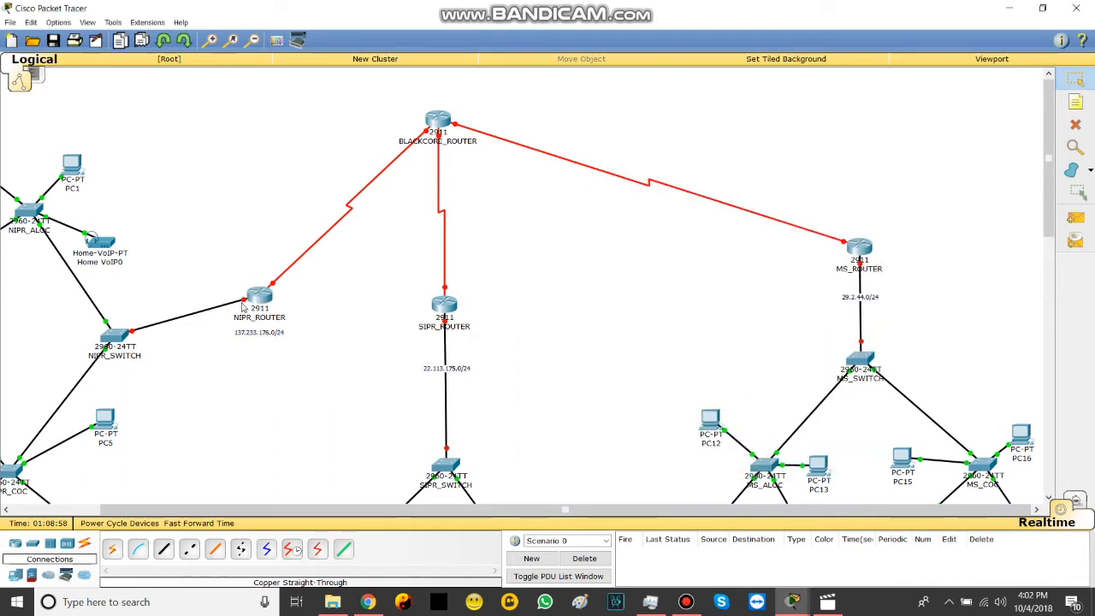
{"action": "left_click", "coordinate": [245, 304]}
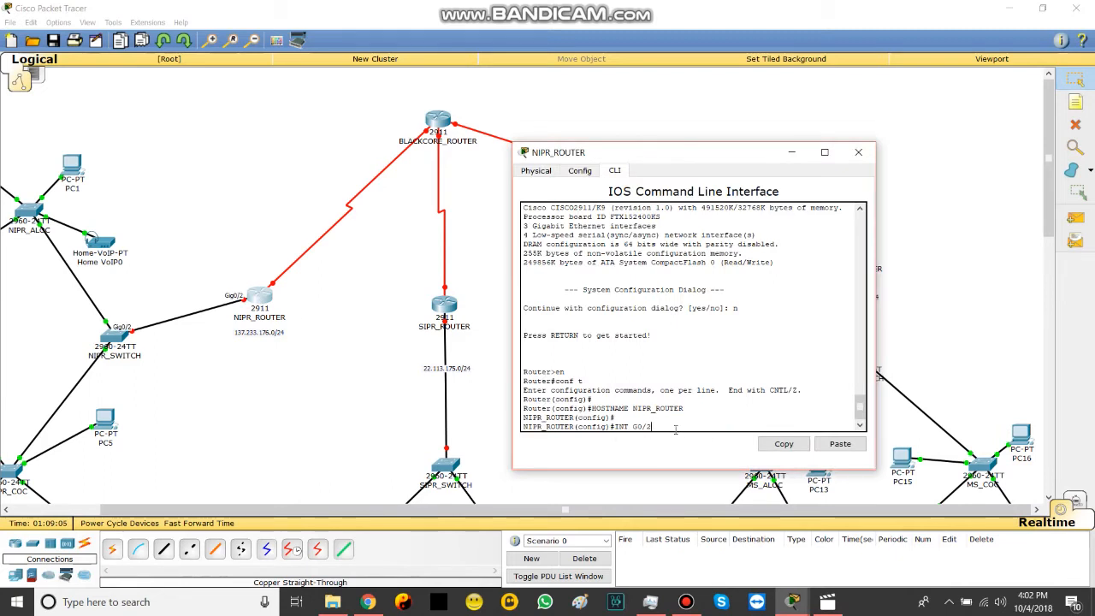
{"action": "key", "text": "Return"}
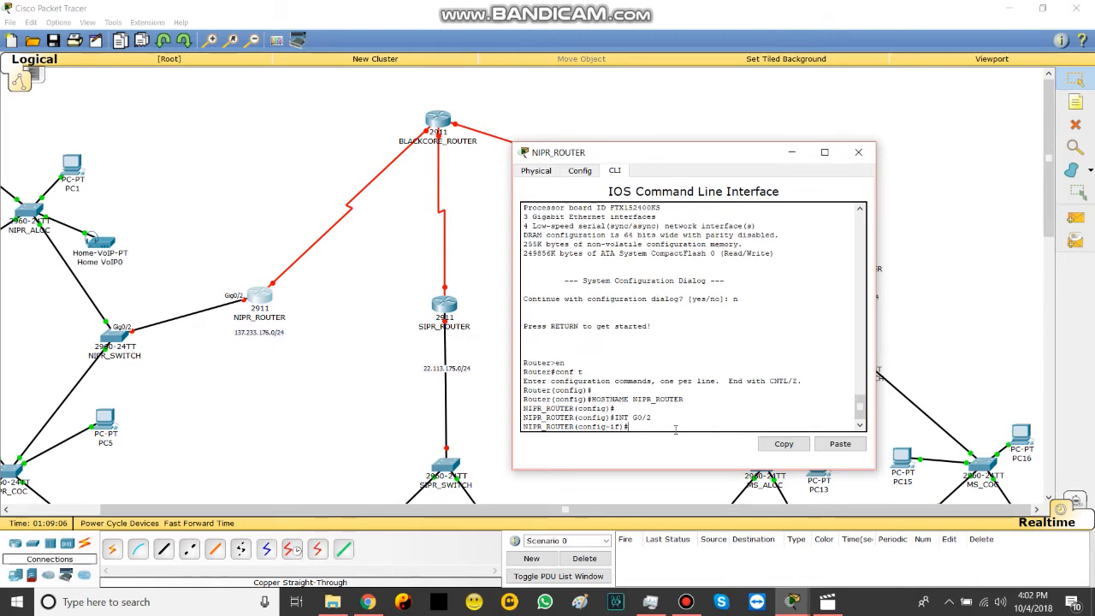
{"action": "type", "text": "ip add"}
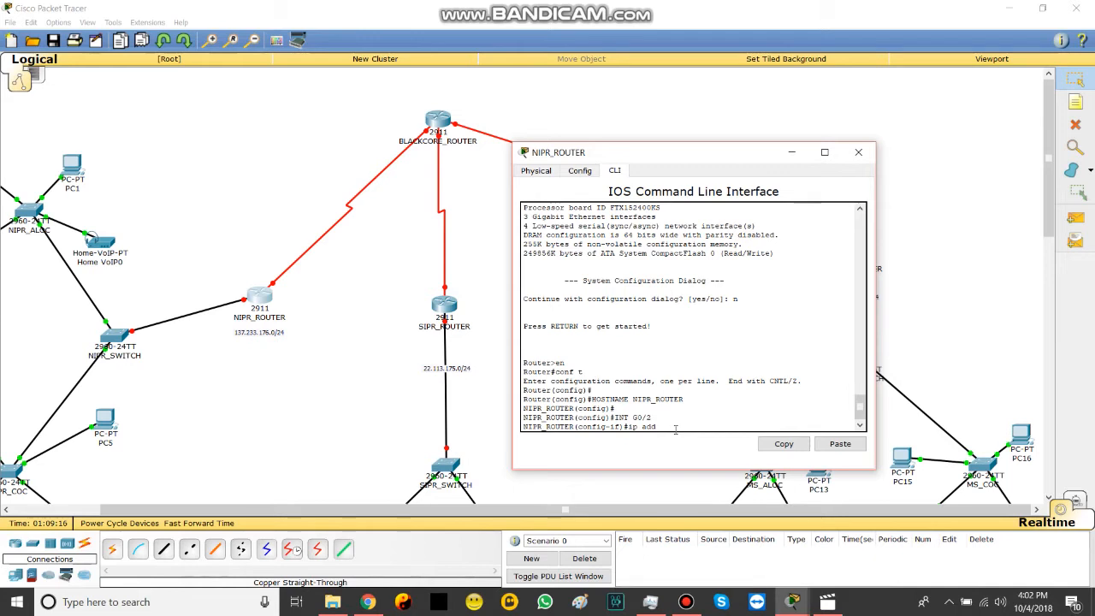
{"action": "type", "text": "137.233.177."}
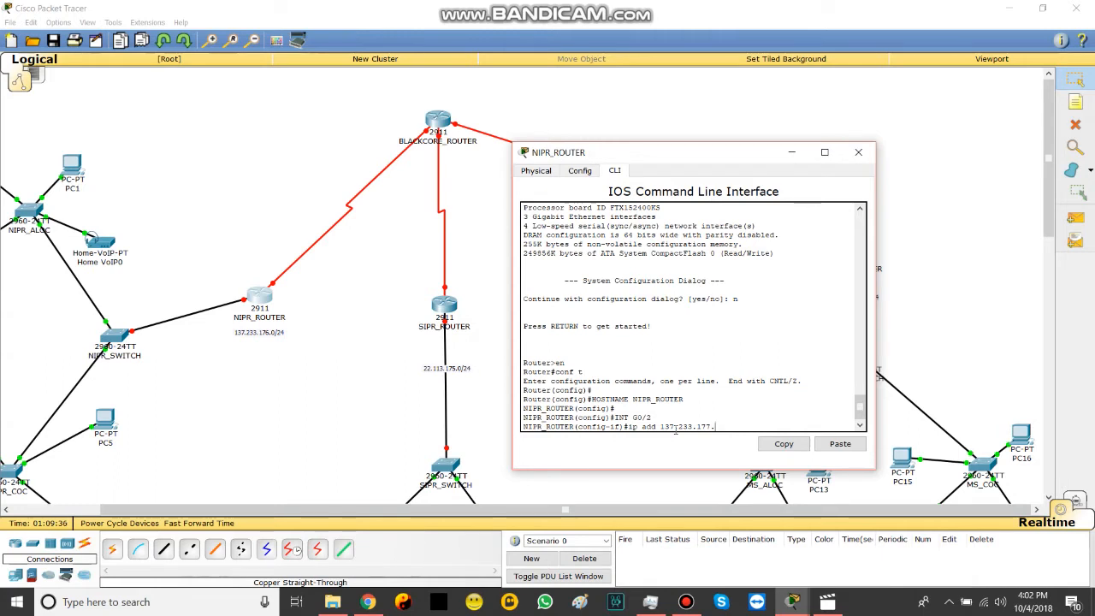
{"action": "type", "text": "0"}
{"action": "key", "text": "Return"}
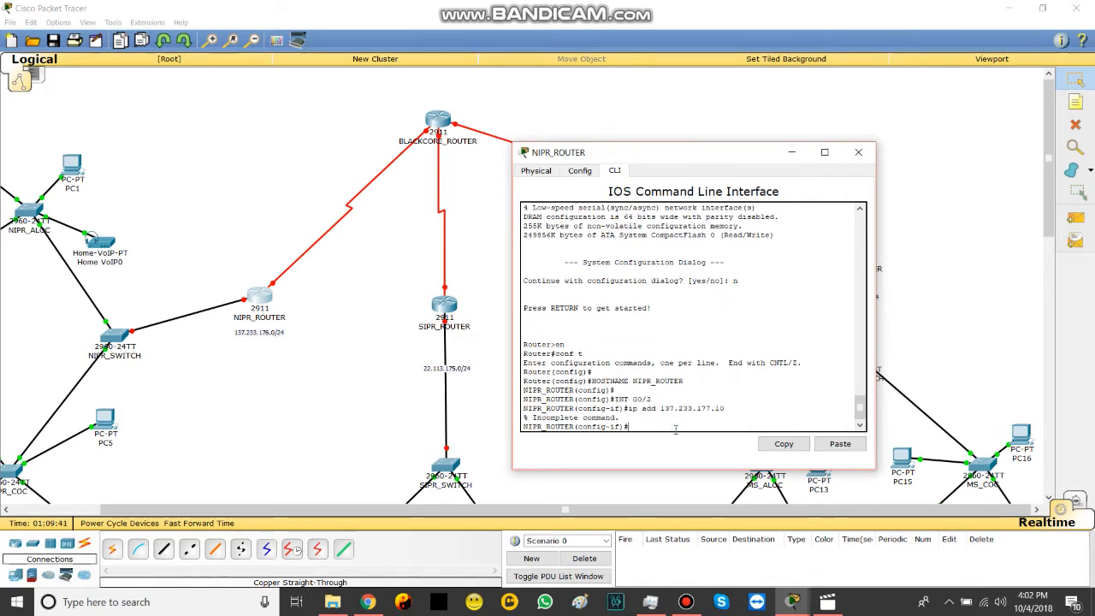
{"action": "key", "text": "Up"}
{"action": "type", "text": "255.255.255.224"}
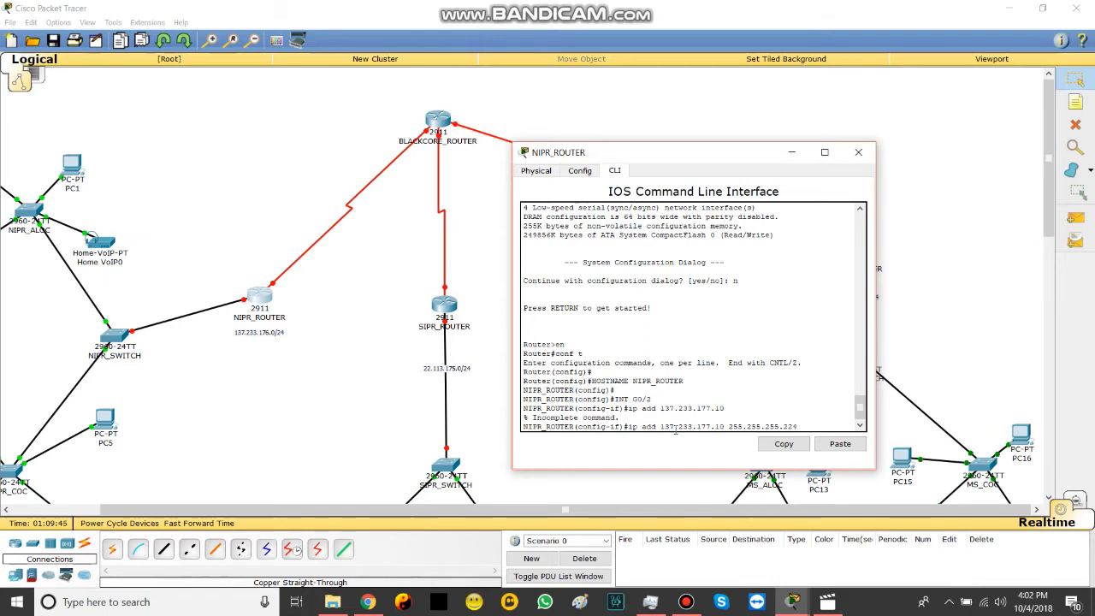
{"action": "key", "text": "Return"}
{"action": "left_click_drag", "start_coordinate": [477, 511], "coordinate": [412, 518]}
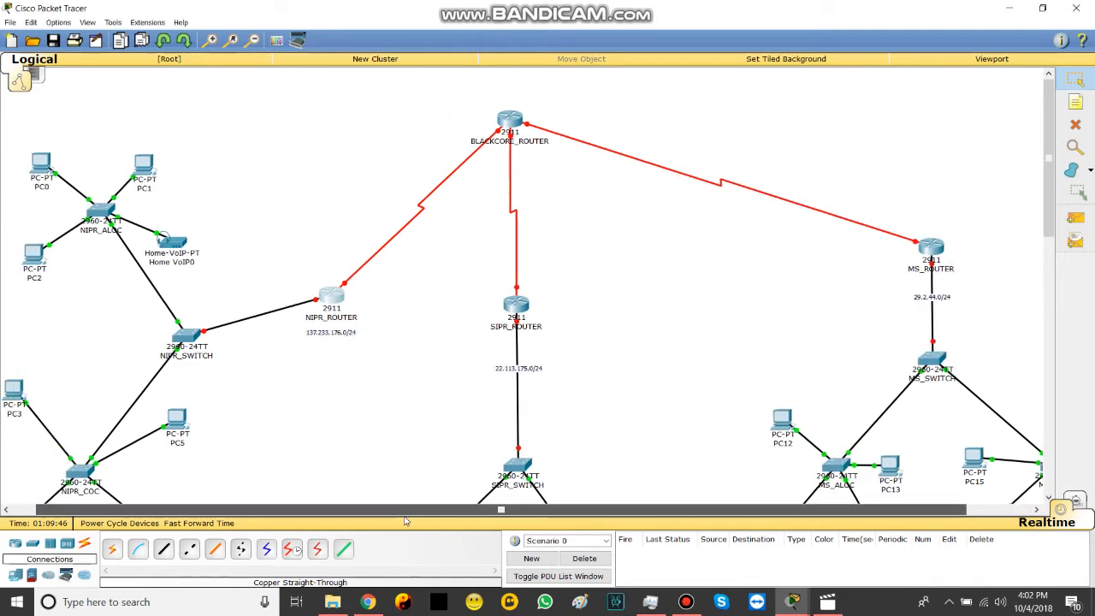
Step: Check the topology, then enter serial interface 0/0/0 configuration on NIPR_ROUTER
{"action": "left_click", "coordinate": [543, 313]}
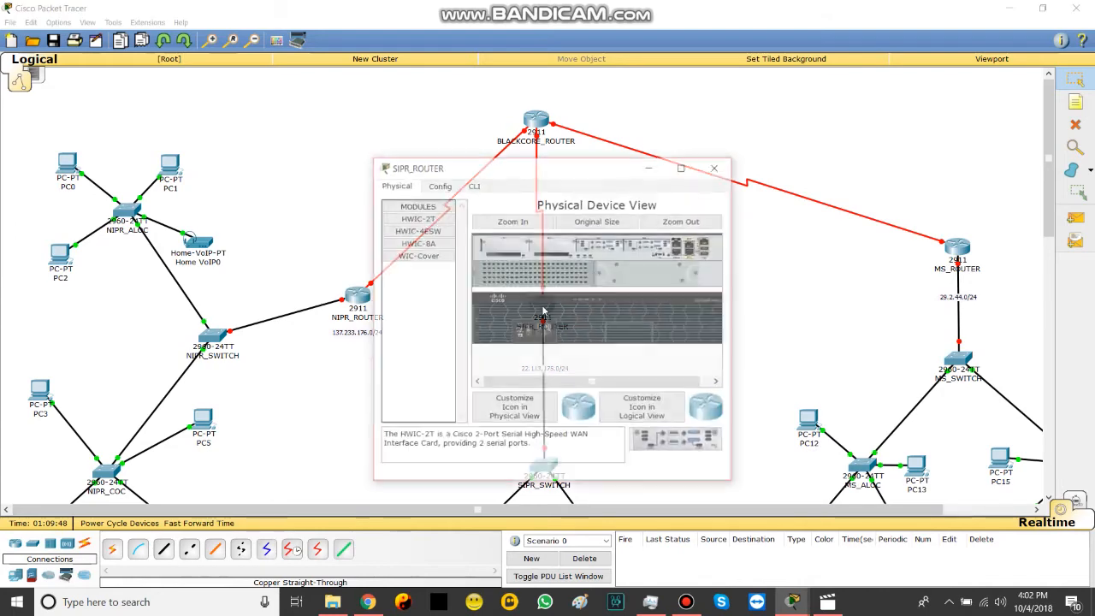
{"action": "left_click", "coordinate": [474, 185]}
{"action": "left_click", "coordinate": [368, 321]}
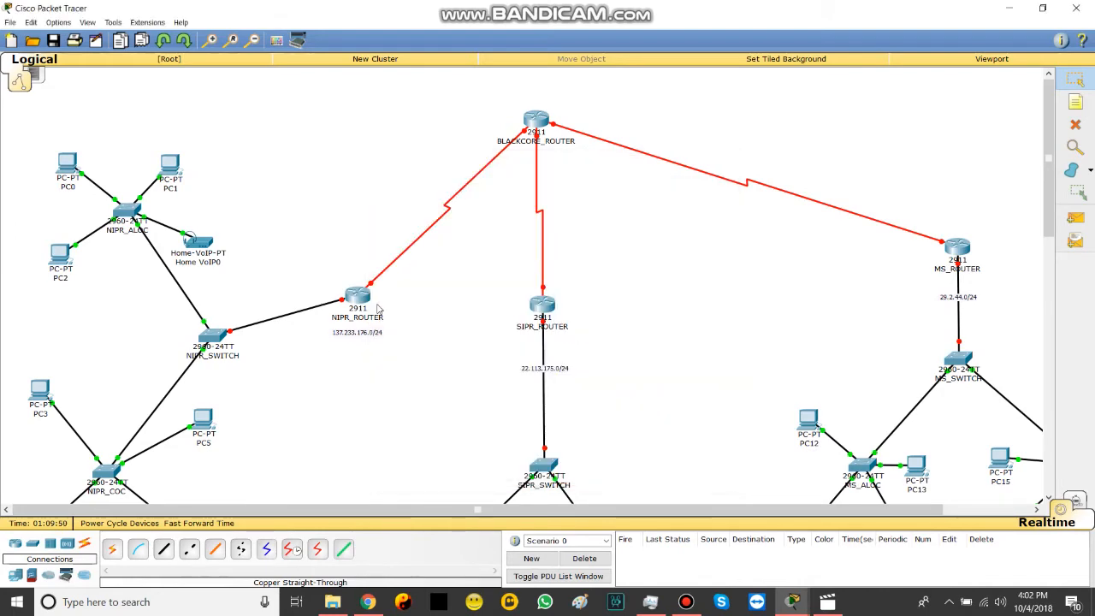
{"action": "type", "text": "int"}
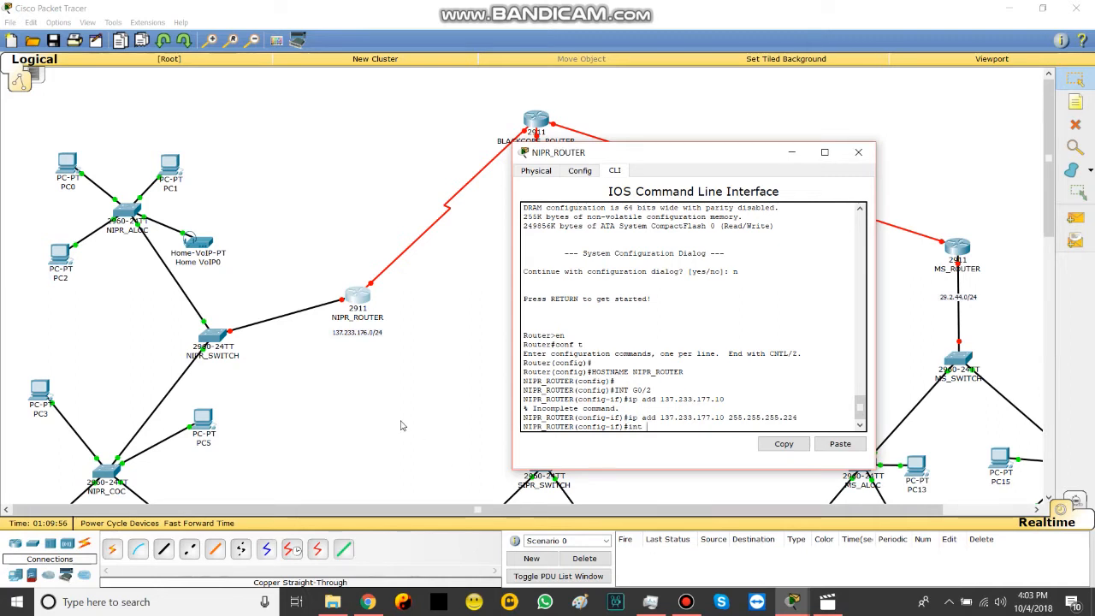
{"action": "left_click", "coordinate": [381, 299]}
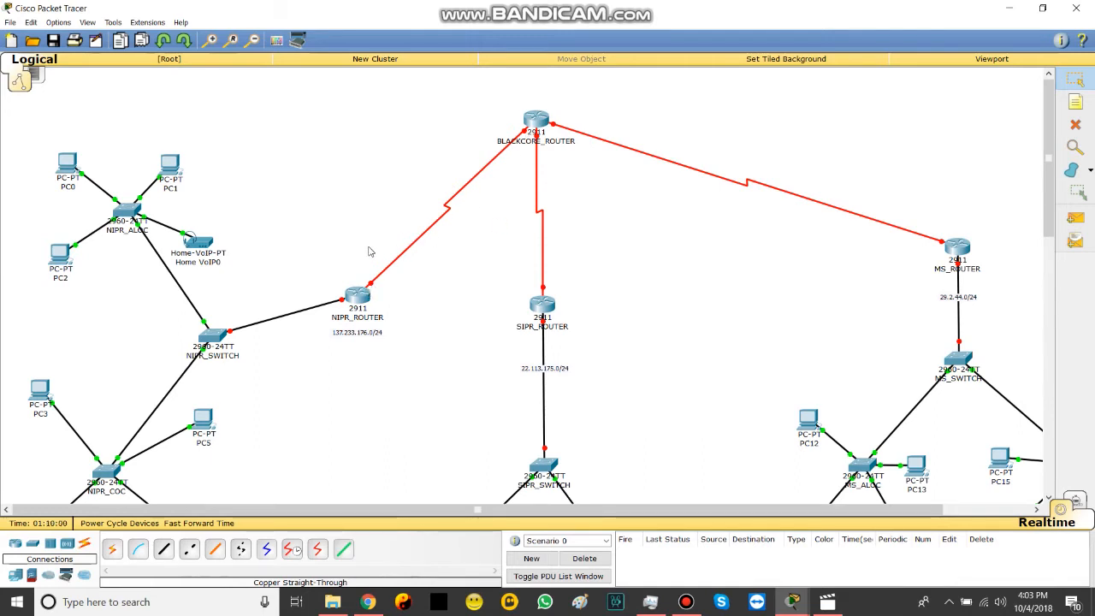
{"action": "left_click", "coordinate": [363, 300]}
{"action": "type", "text": "int s0"}
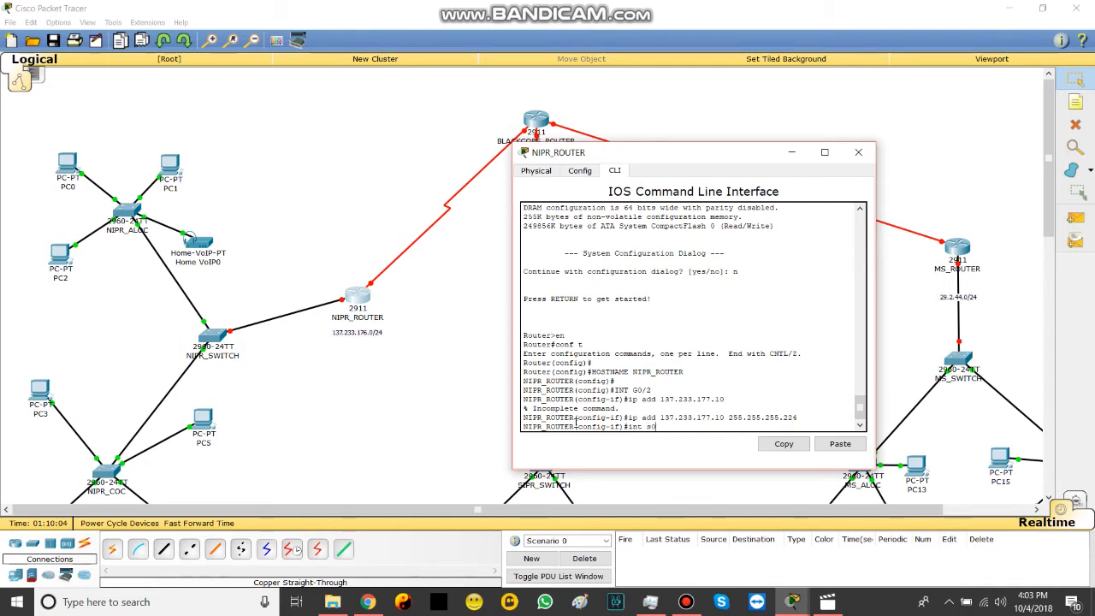
{"action": "type", "text": "/0/0"}
{"action": "key", "text": "Return"}
Step: Give S0/0/0 the address 10.102.2.10 with mask 255.255.255.240
{"action": "type", "text": "ip add 10.102.2.1"}
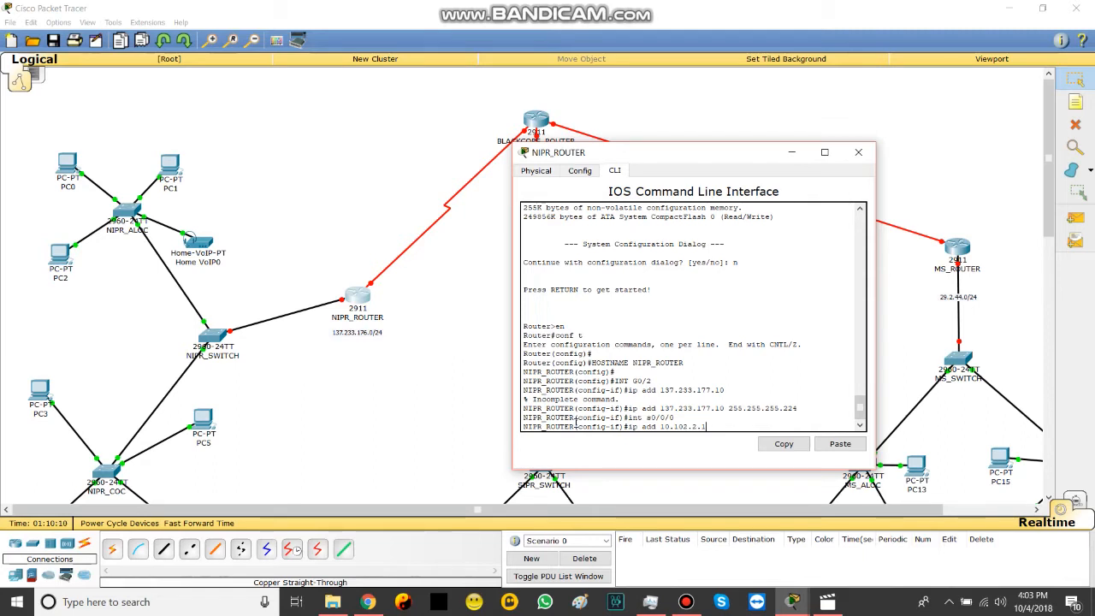
{"action": "key", "text": "BackSpace"}
{"action": "type", "text": "7"}
{"action": "key", "text": "BackSpace"}
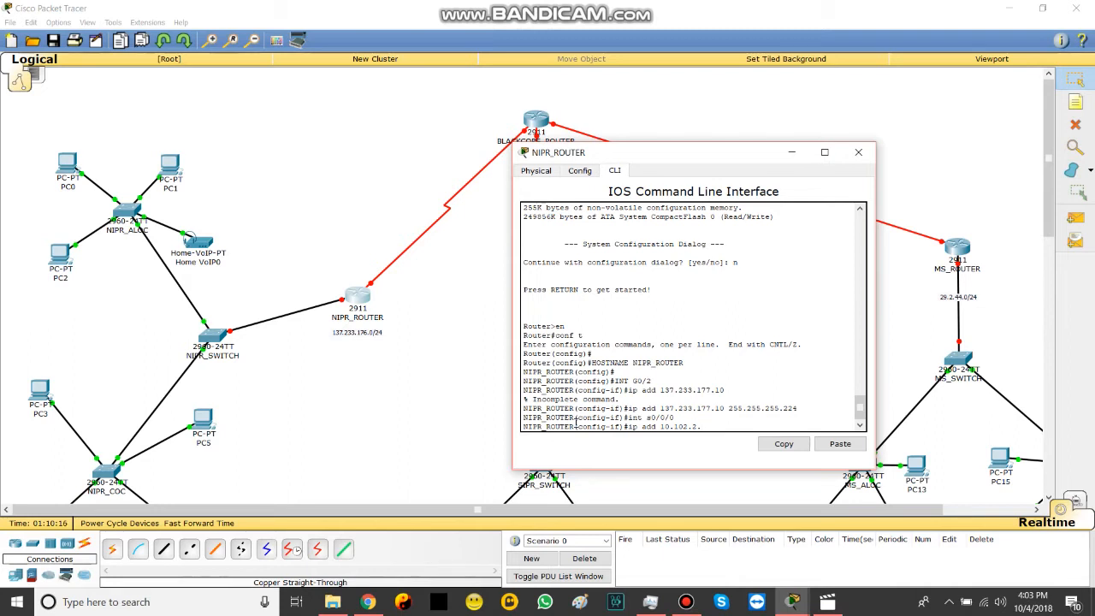
{"action": "key", "text": "Return"}
{"action": "key", "text": "Up"}
{"action": "type", "text": "255.255.255."}
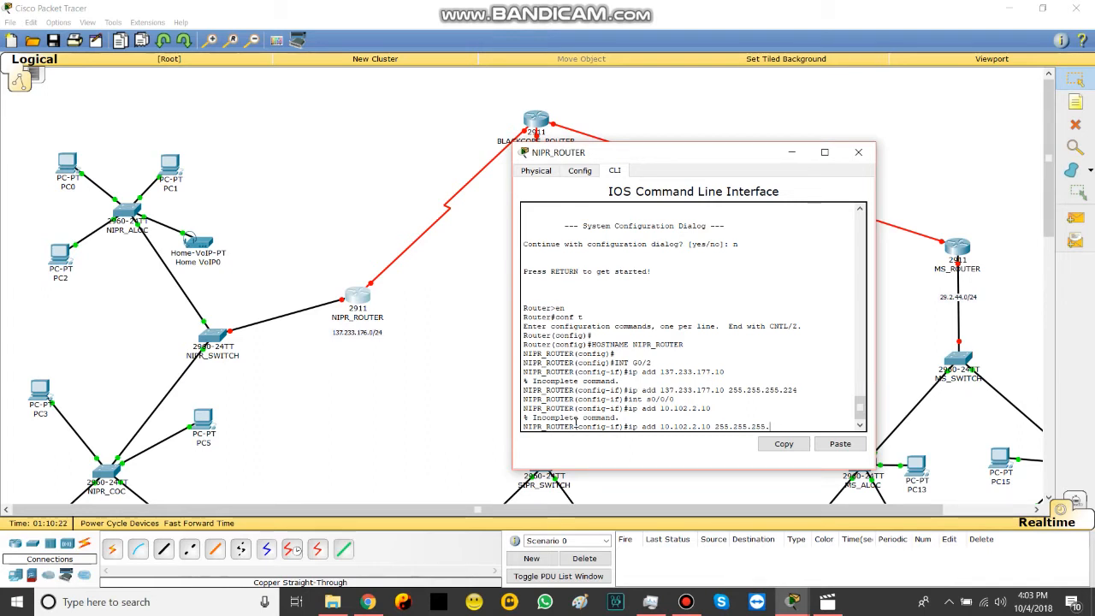
{"action": "type", "text": "248"}
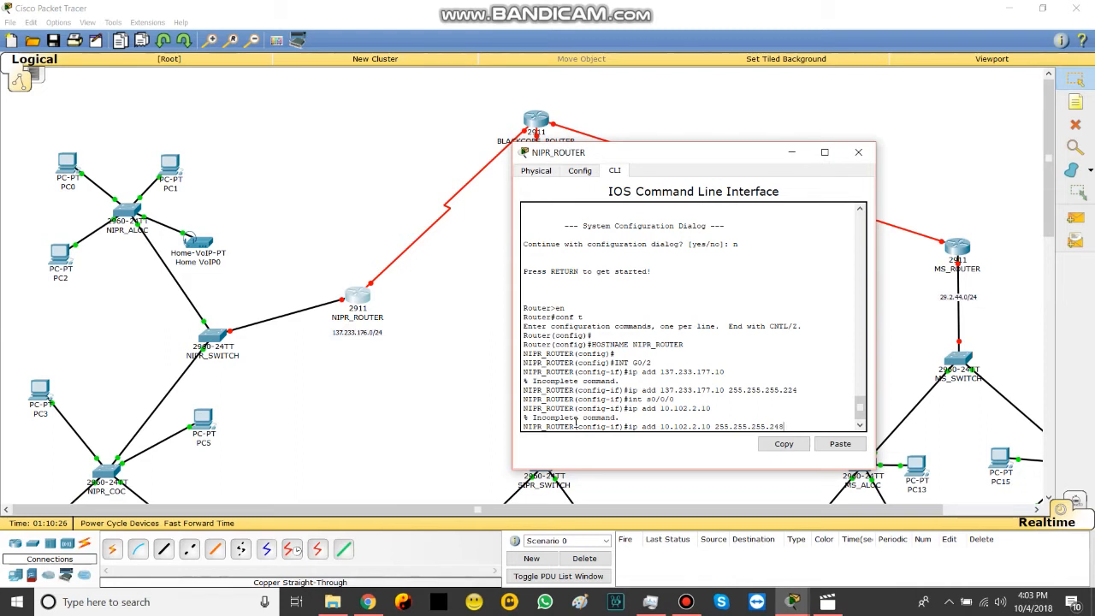
{"action": "key", "text": "BackSpace"}
{"action": "type", "text": "0"}
{"action": "key", "text": "Return"}
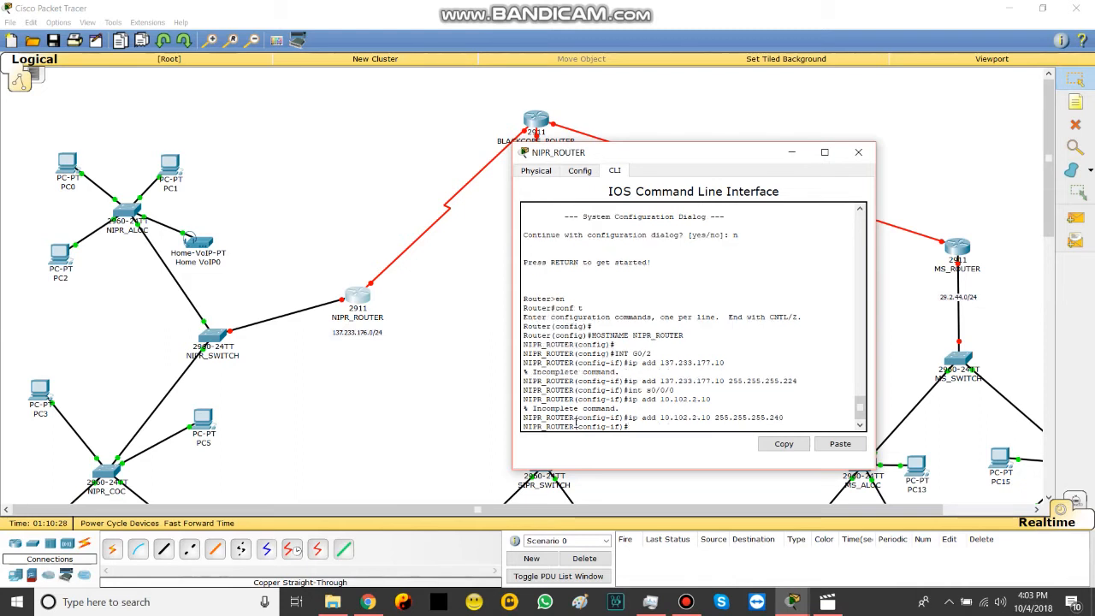
{"action": "left_click", "coordinate": [431, 275]}
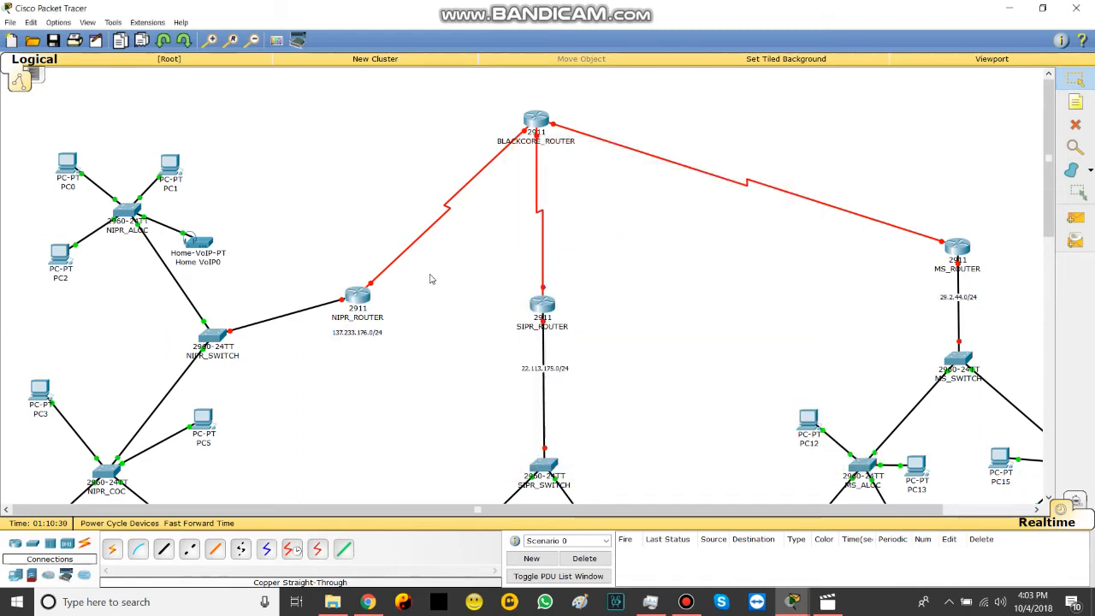
Step: In SIPR_ROUTER's CLI, skip initial setup, enter config mode and set the hostname (typed SIPR_SOUTER)
{"action": "left_click", "coordinate": [545, 303]}
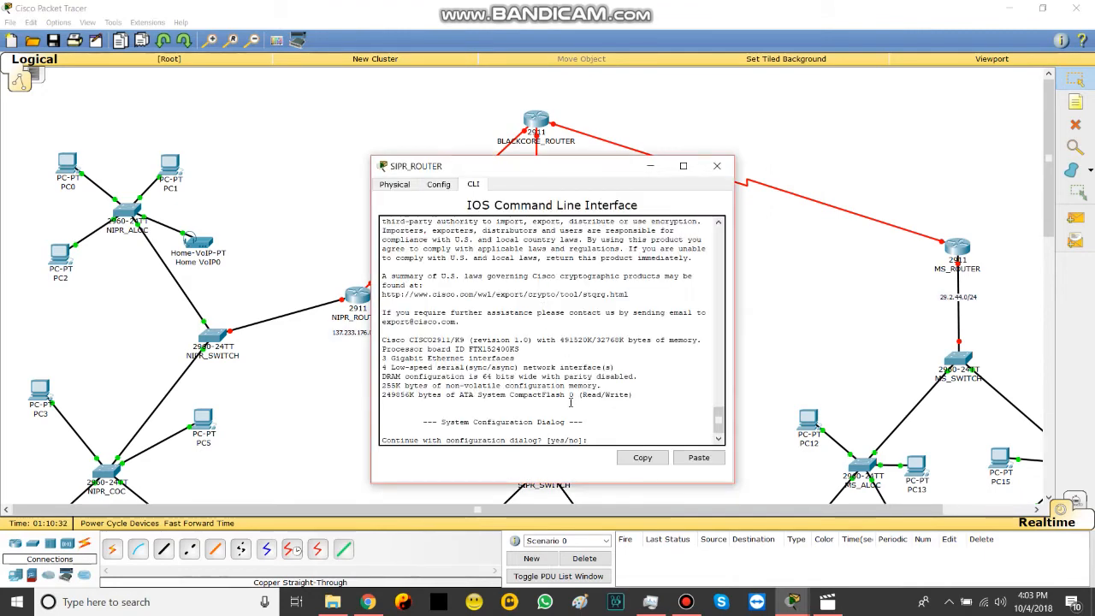
{"action": "type", "text": "n"}
{"action": "key", "text": "Return"}
{"action": "key", "text": "Return"}
{"action": "key", "text": "Return"}
{"action": "type", "text": "en"}
{"action": "key", "text": "Return"}
{"action": "type", "text": "conf t"}
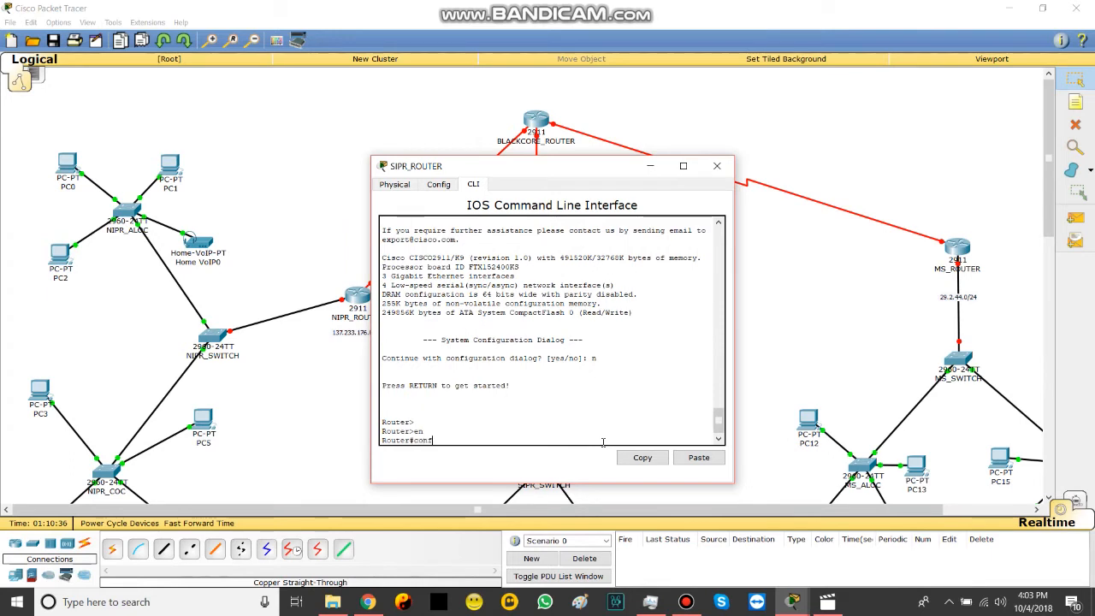
{"action": "key", "text": "Return"}
{"action": "type", "text": "hostname SI"}
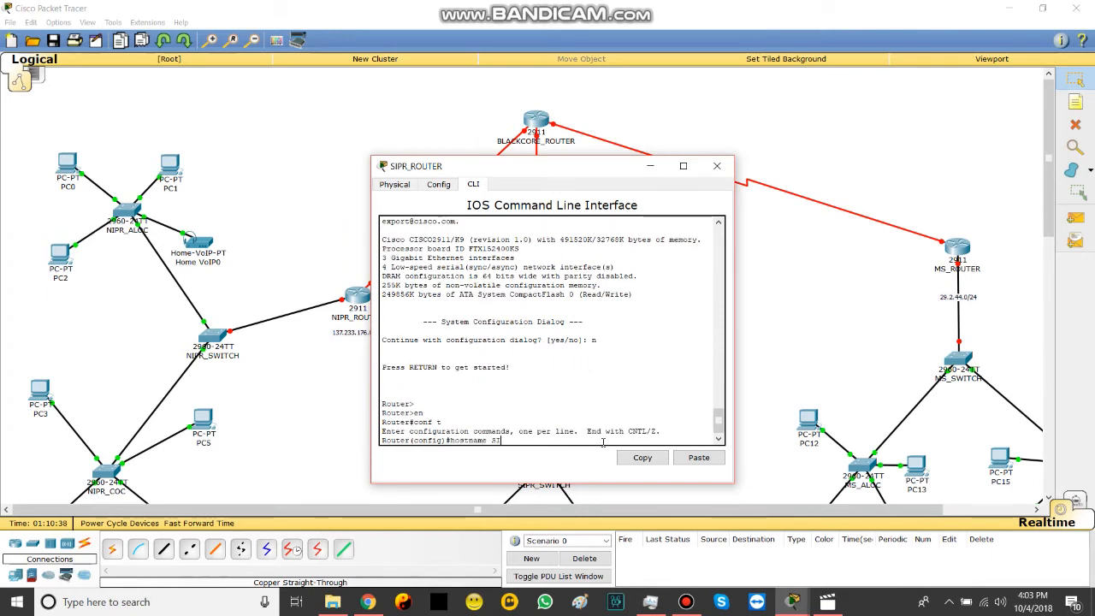
{"action": "type", "text": "PR_SOUTER"}
{"action": "key", "text": "Return"}
Step: Assign g0/2 the address 22.113.176.10 with mask 255.255.255.224
{"action": "type", "text": "int g0/2"}
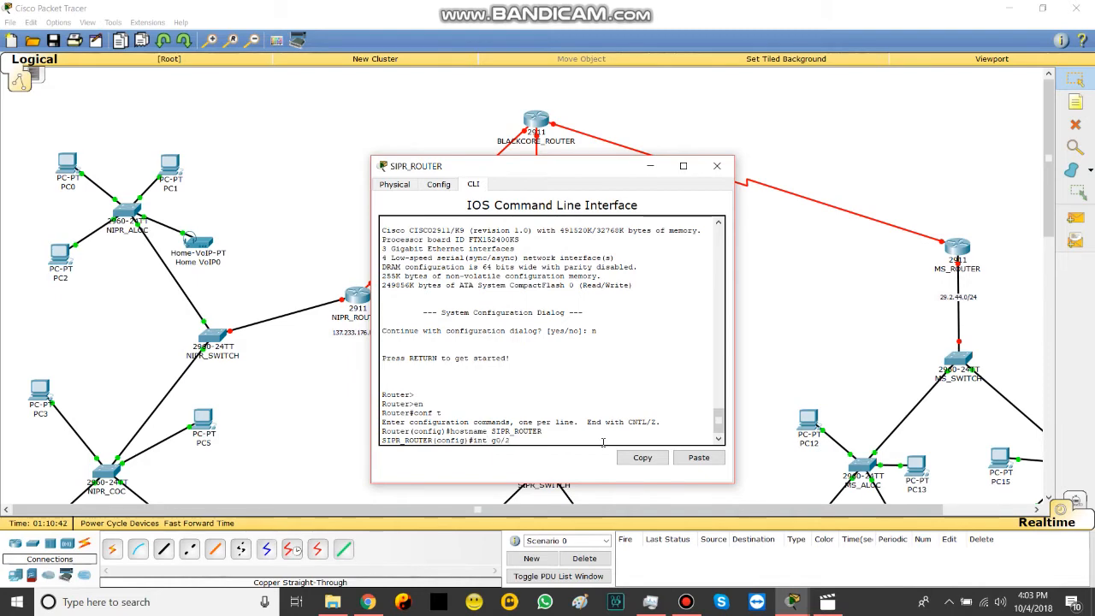
{"action": "key", "text": "Return"}
{"action": "type", "text": "ip add"}
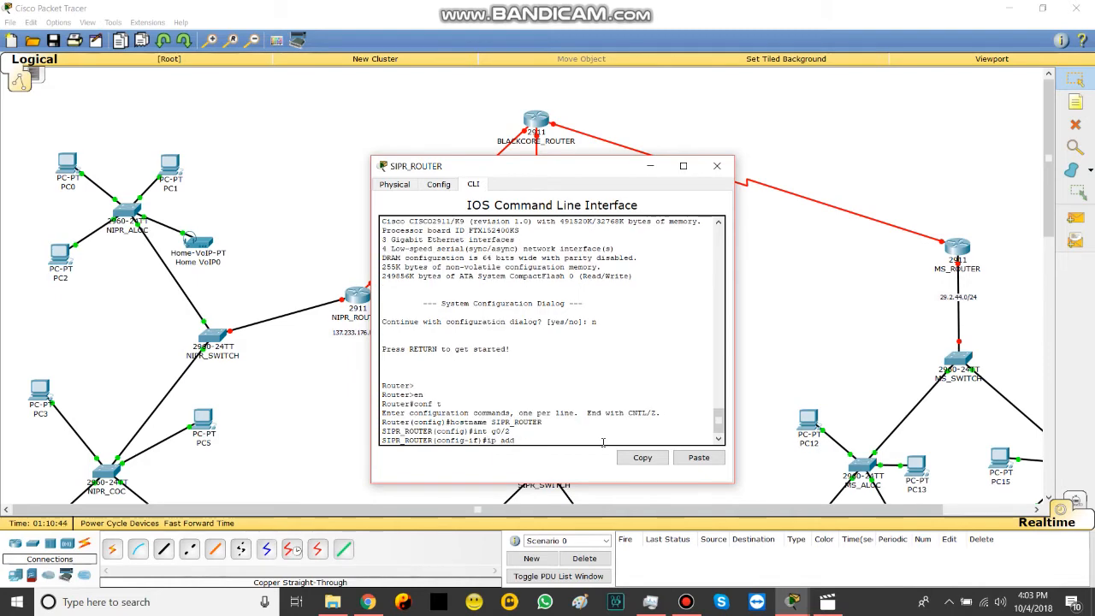
{"action": "left_click_drag", "start_coordinate": [568, 170], "coordinate": [849, 131]}
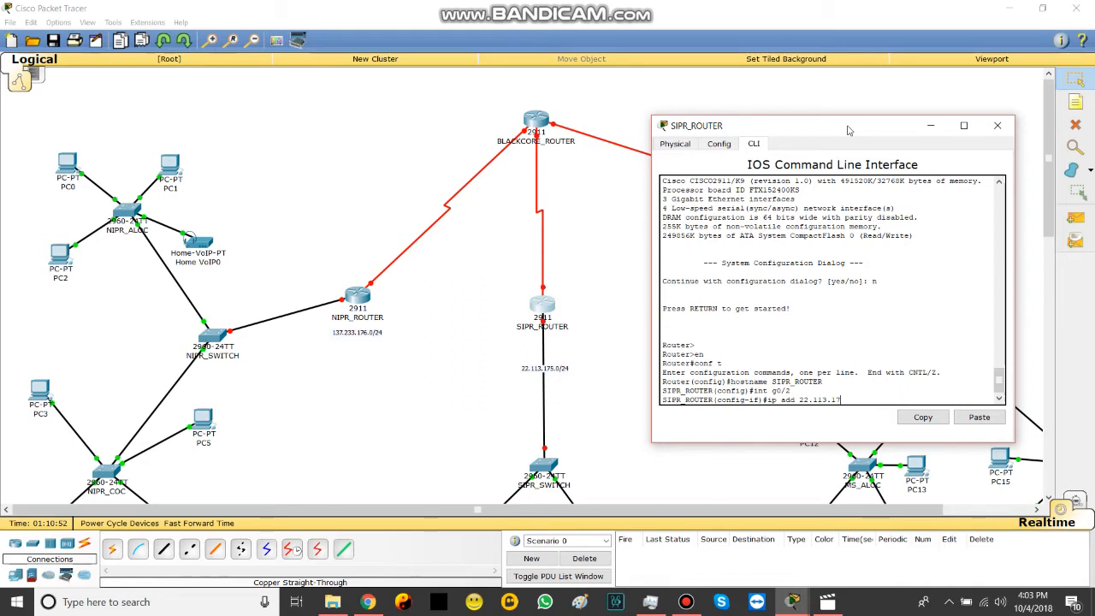
{"action": "type", "text": "10 255.255.255.224"}
{"action": "key", "text": "Return"}
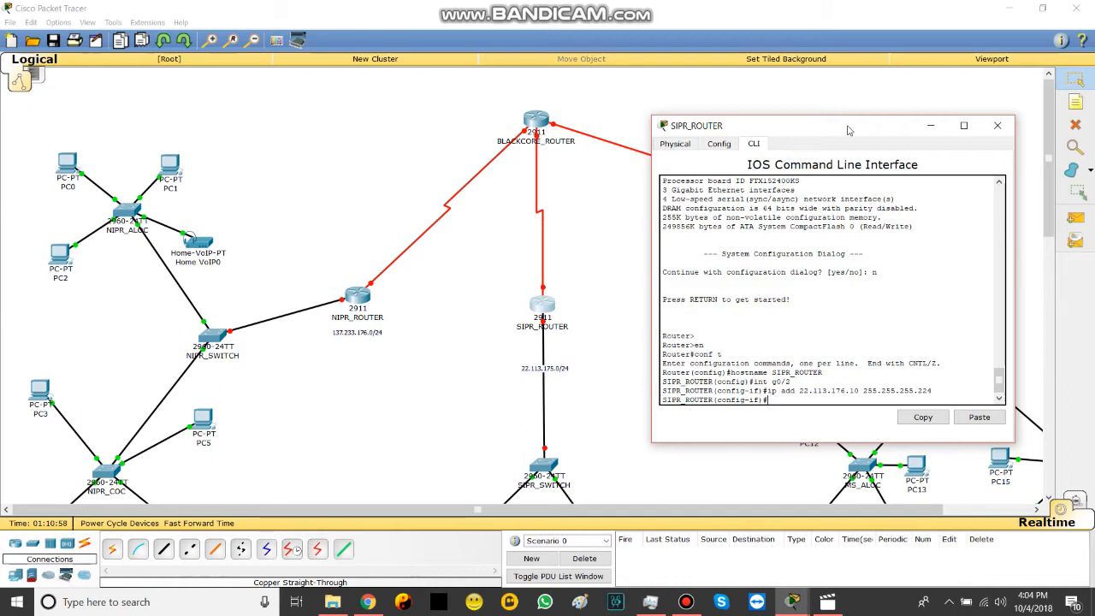
Step: Assign s0/0/0 the address 10.102.2.11 255.255.255.240, then return to the topology
{"action": "type", "text": "int s0/0/0"}
{"action": "key", "text": "Return"}
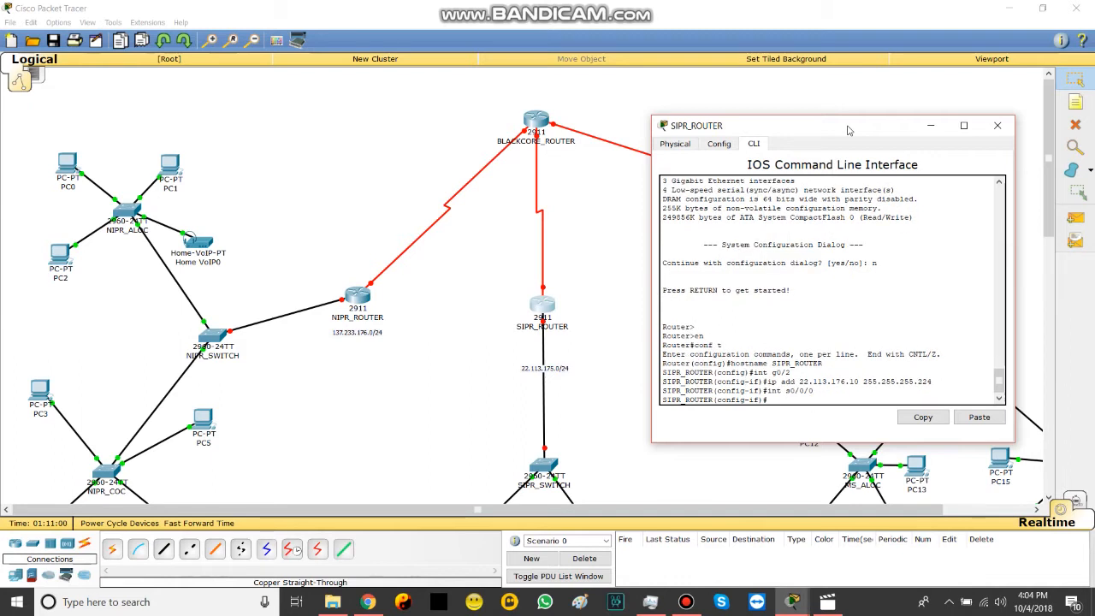
{"action": "type", "text": "ip add 10.102.2.11 255.255.255.240"}
{"action": "key", "text": "Return"}
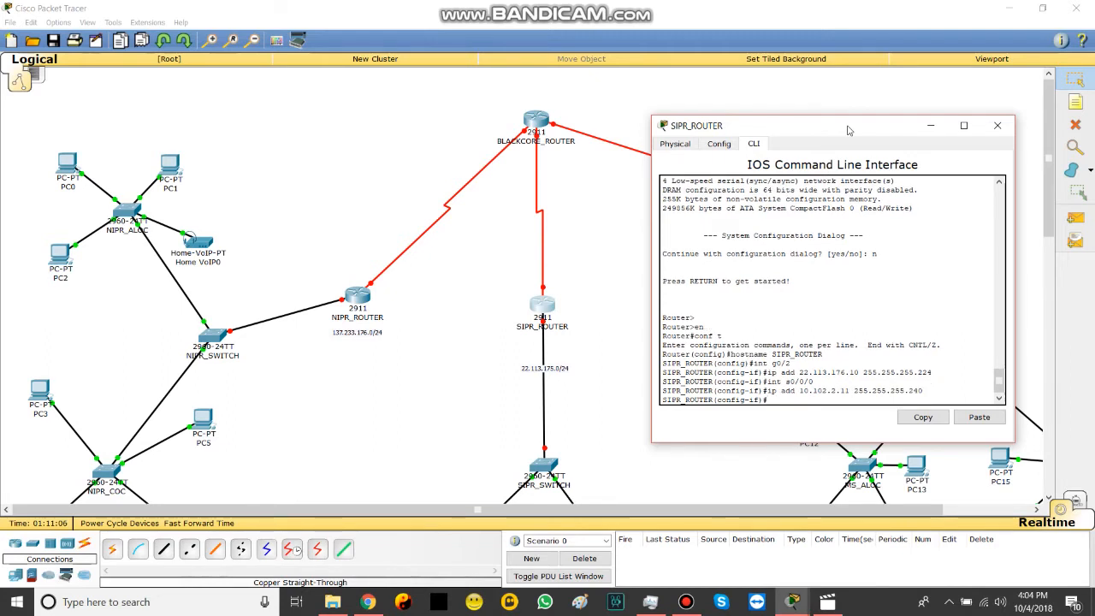
{"action": "left_click", "coordinate": [607, 306]}
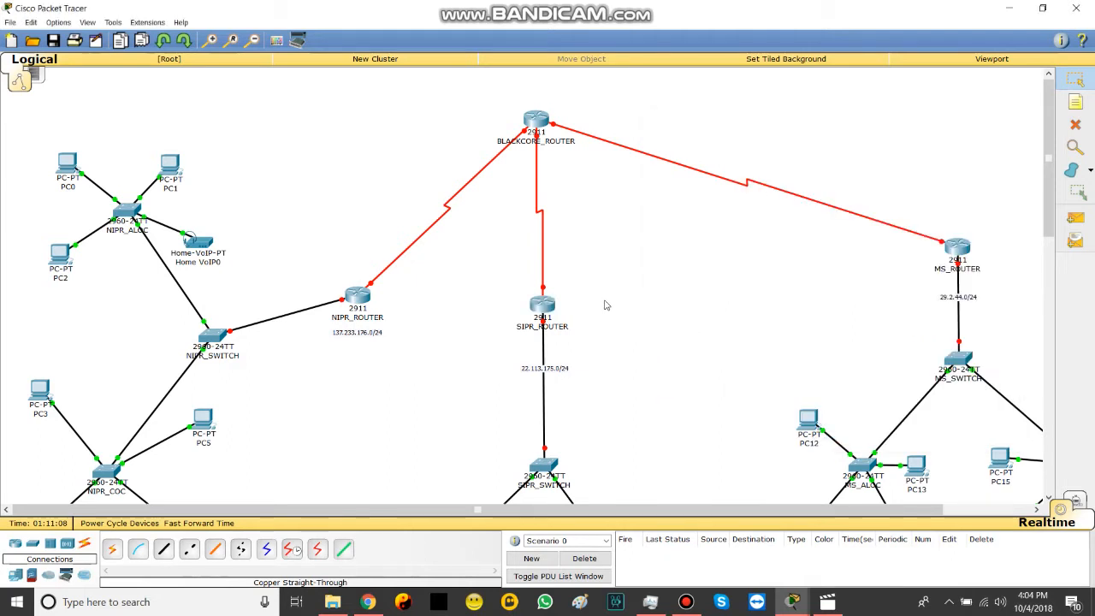
Step: In MS_ROUTER's CLI, skip initial setup, enter config mode and set the hostname MS_ROUTER
{"action": "mouse_move", "coordinate": [548, 313]}
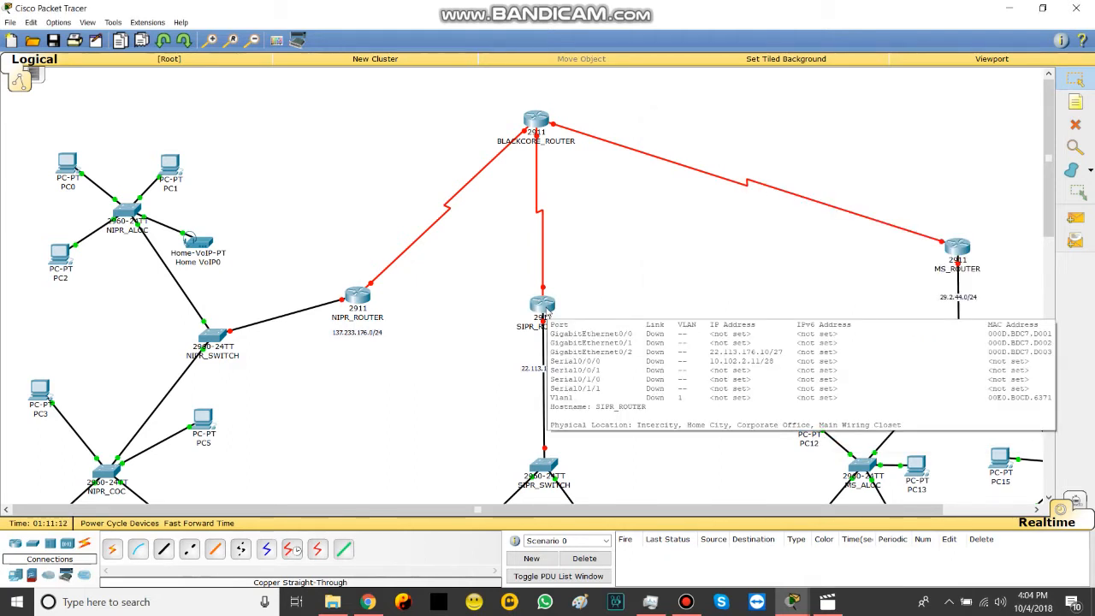
{"action": "left_click", "coordinate": [963, 249]}
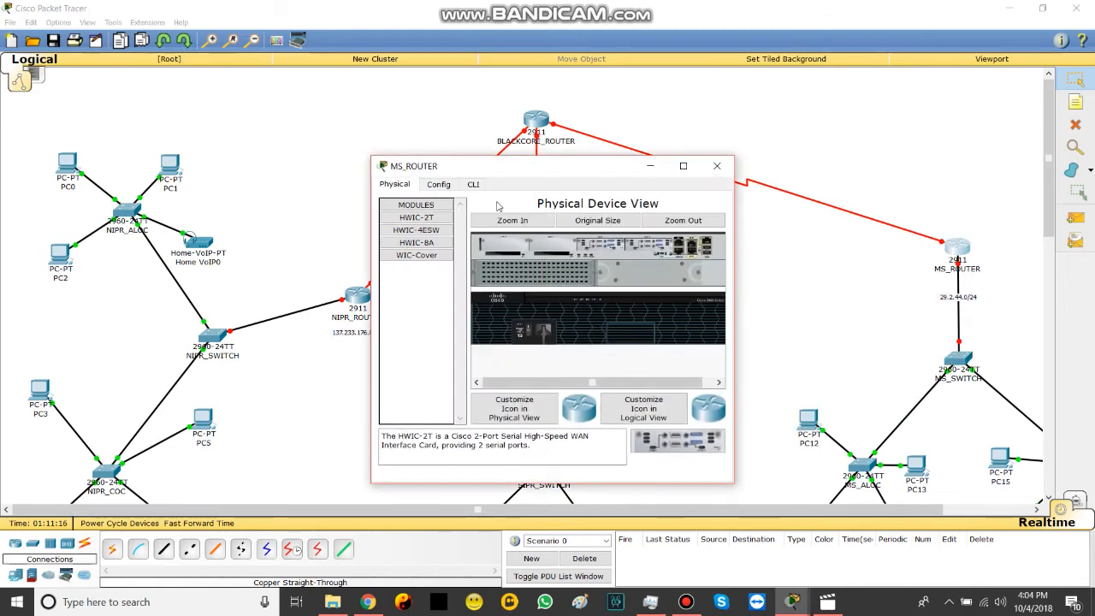
{"action": "left_click", "coordinate": [473, 185]}
{"action": "type", "text": "n"}
{"action": "key", "text": "Return"}
{"action": "key", "text": "Return"}
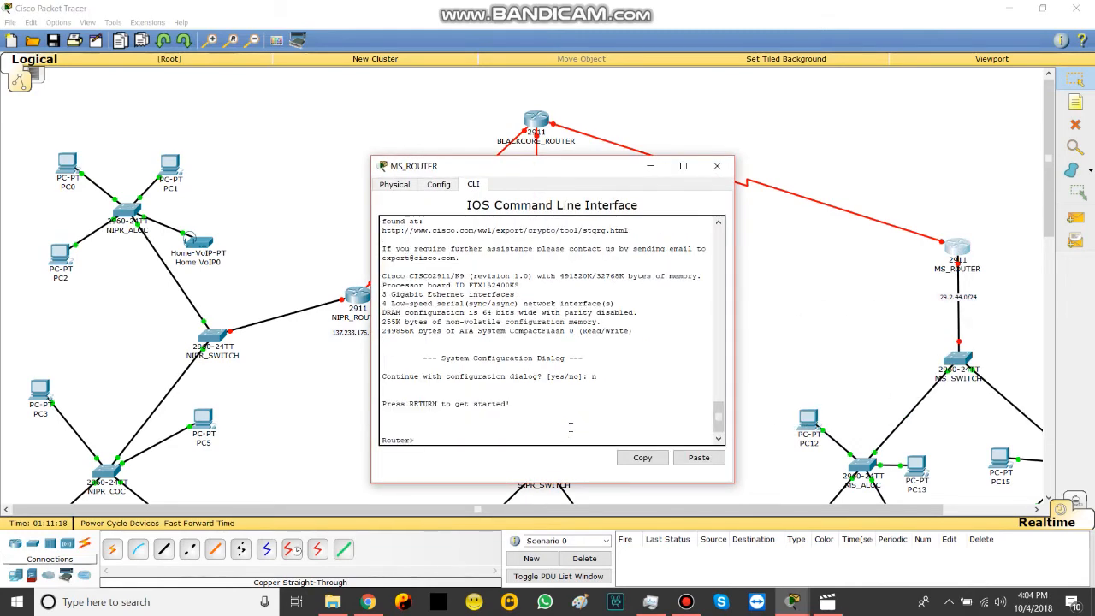
{"action": "type", "text": "en"}
{"action": "key", "text": "Return"}
{"action": "type", "text": "conf t"}
{"action": "key", "text": "Return"}
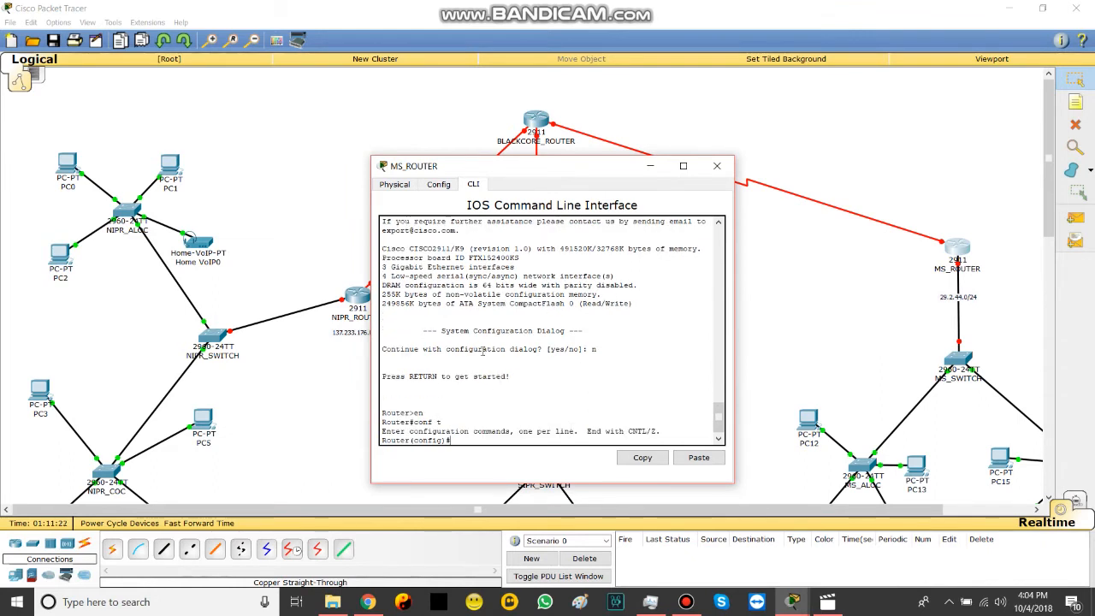
{"action": "type", "text": "hostn"}
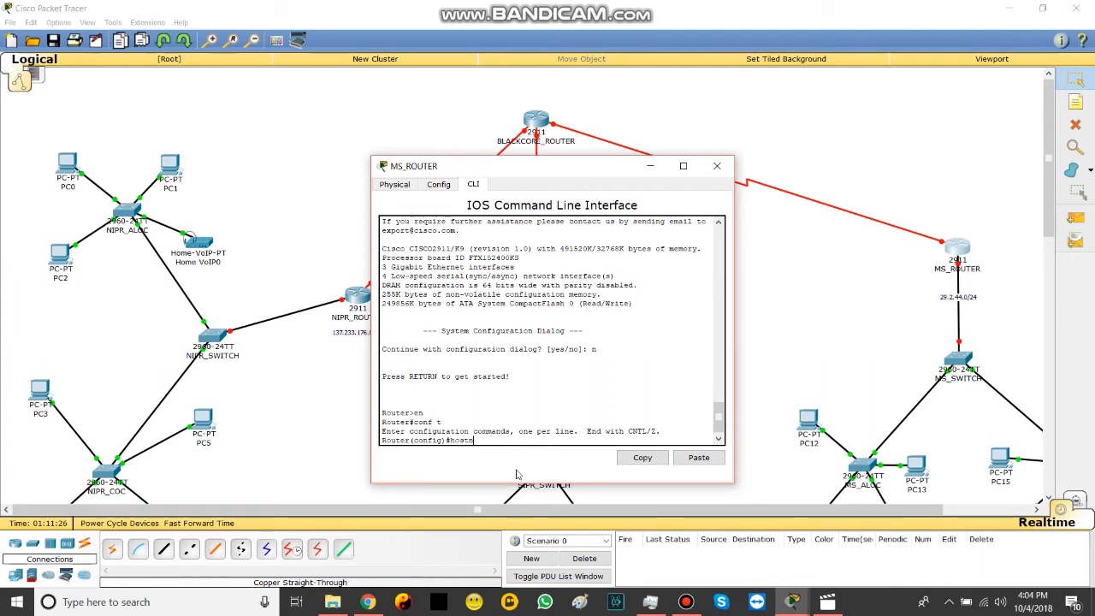
{"action": "type", "text": "ame MS_ROUTER"}
{"action": "key", "text": "Return"}
{"action": "key", "text": "Return"}
{"action": "key", "text": "Return"}
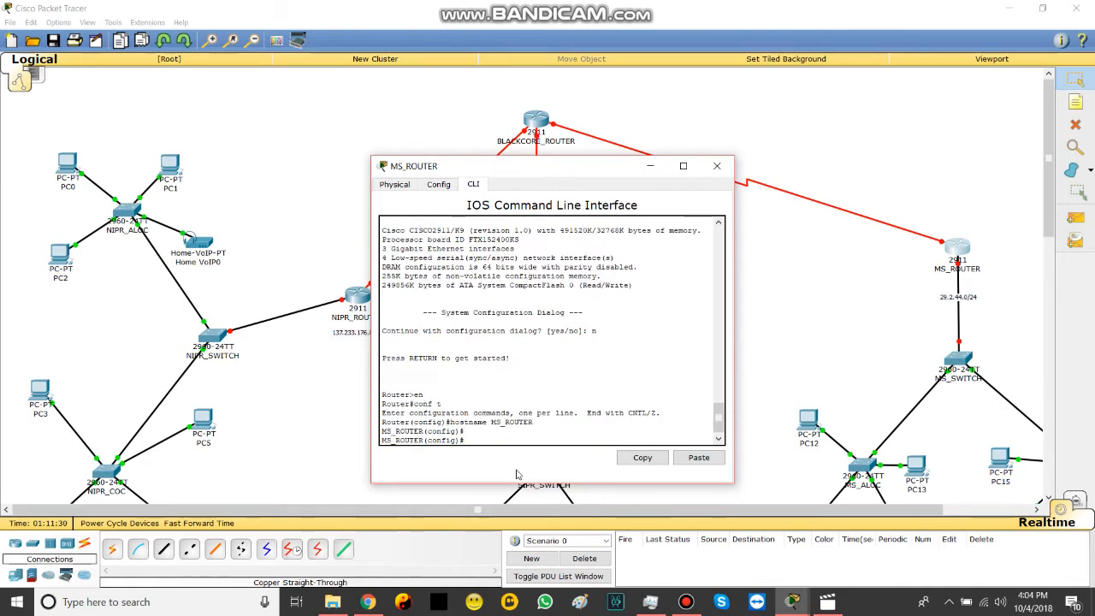
Step: Assign g0/2 the address 29.2.45.202 with mask 255.255.255.192
{"action": "type", "text": "int g0/2"}
{"action": "key", "text": "Return"}
{"action": "type", "text": "ip add 29"}
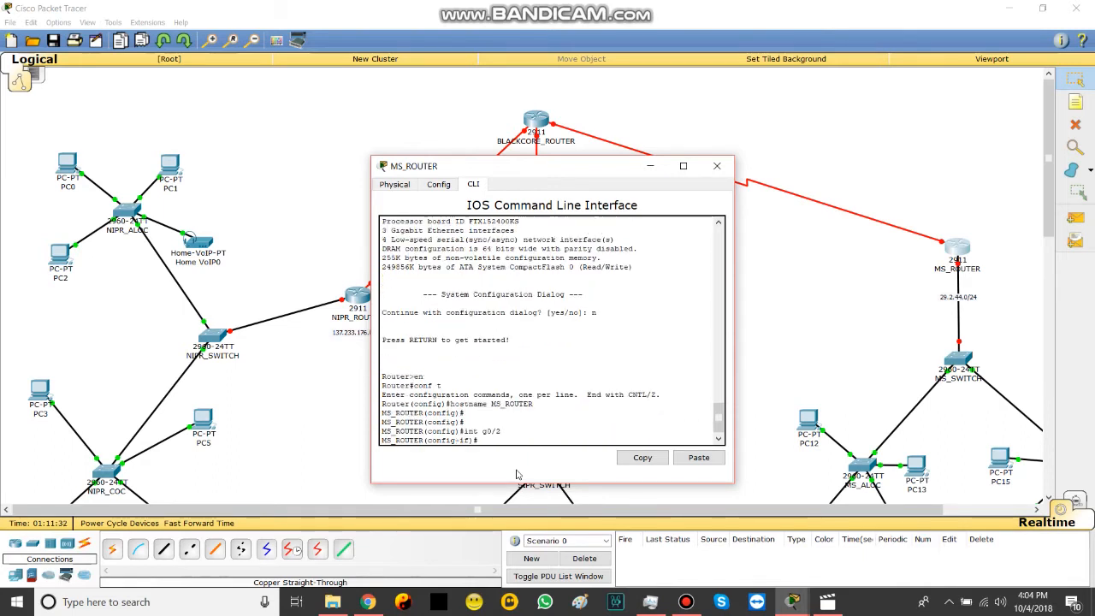
{"action": "type", "text": ".2.45"}
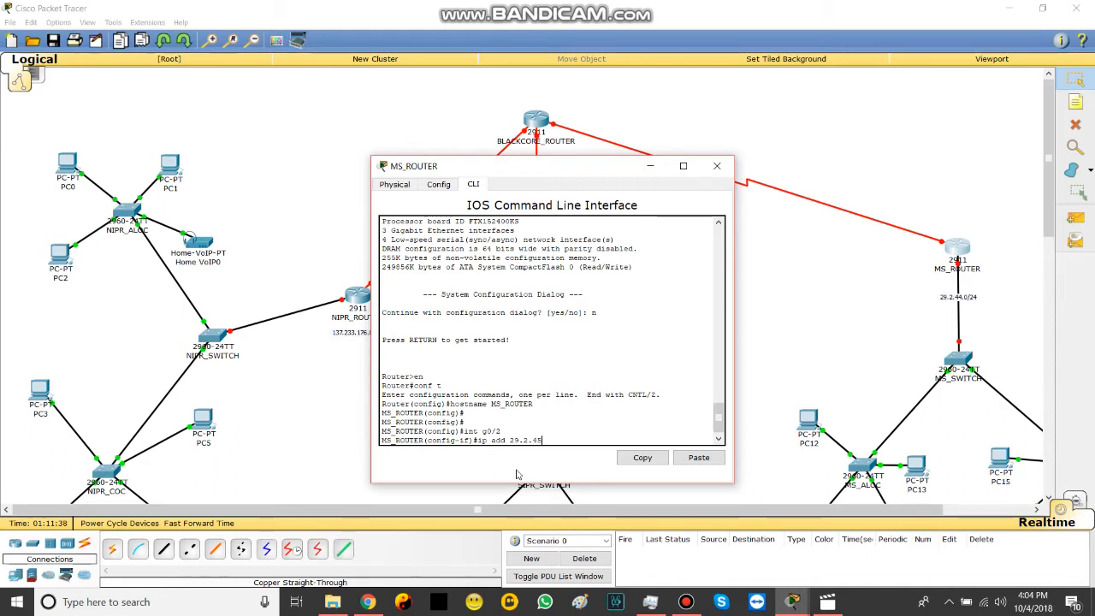
{"action": "type", "text": ".202 255.2"}
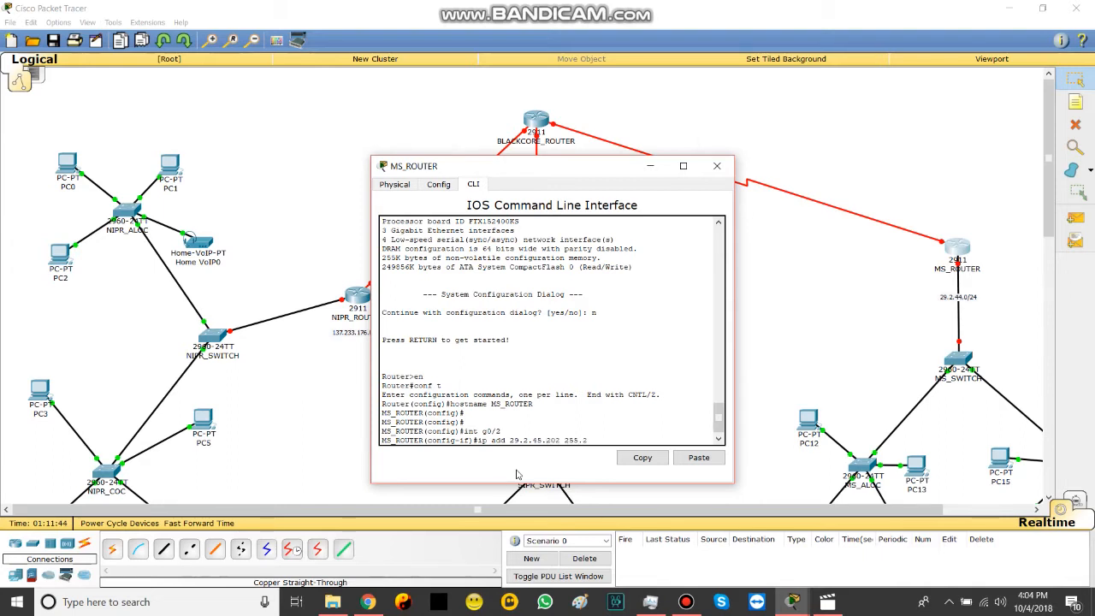
{"action": "type", "text": "55.255.192"}
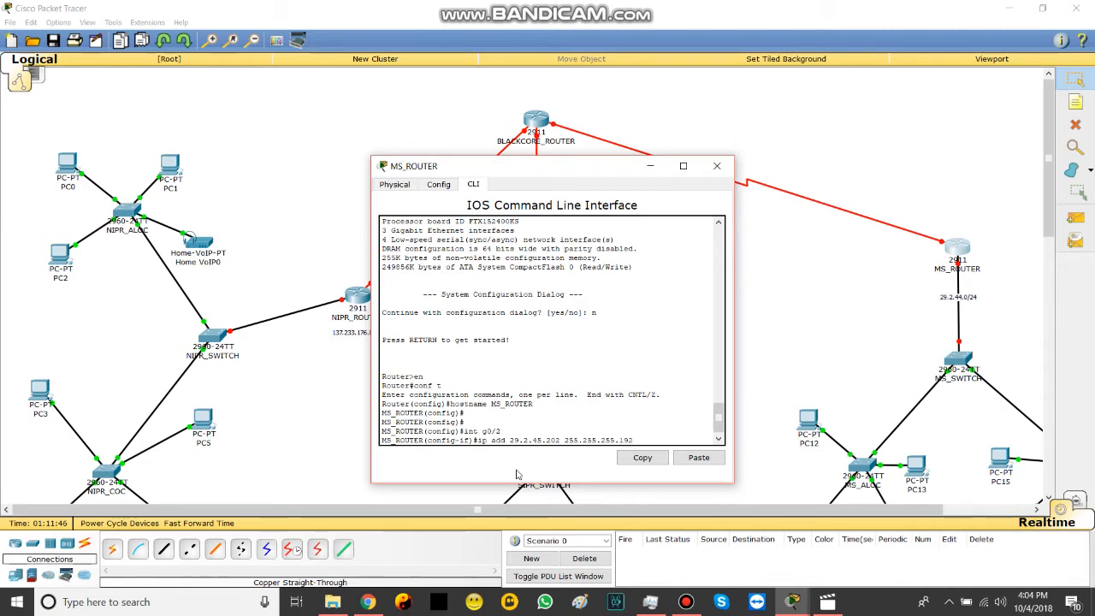
{"action": "key", "text": "Return"}
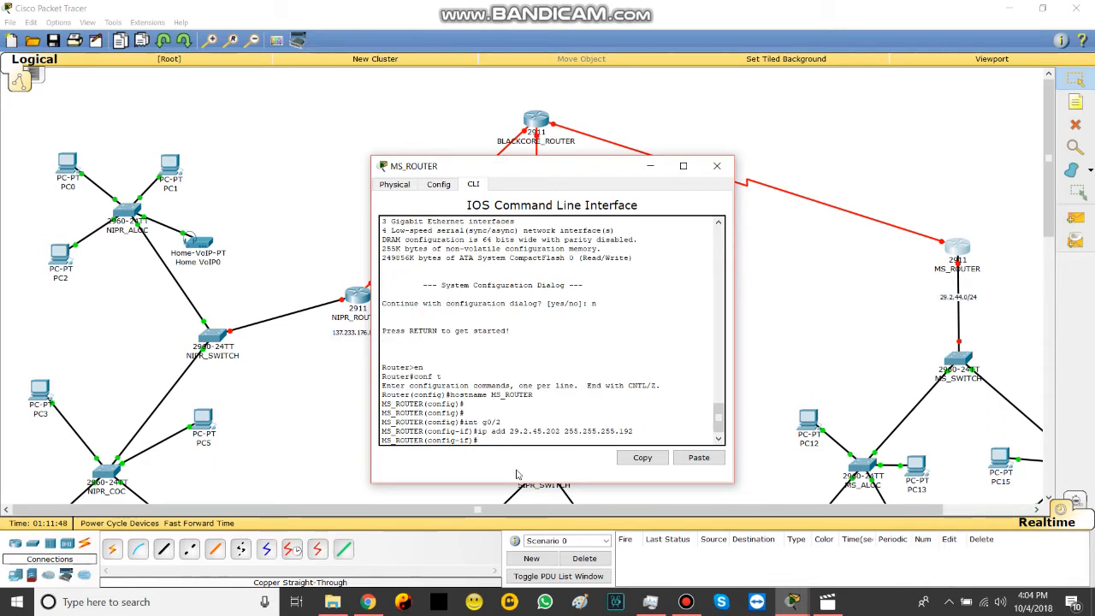
Step: Assign s0/0/0 the address 10.102.2.13, correcting the mask to 255.255.255.240, then close the console
{"action": "type", "text": "int s0/0/0 ip a"}
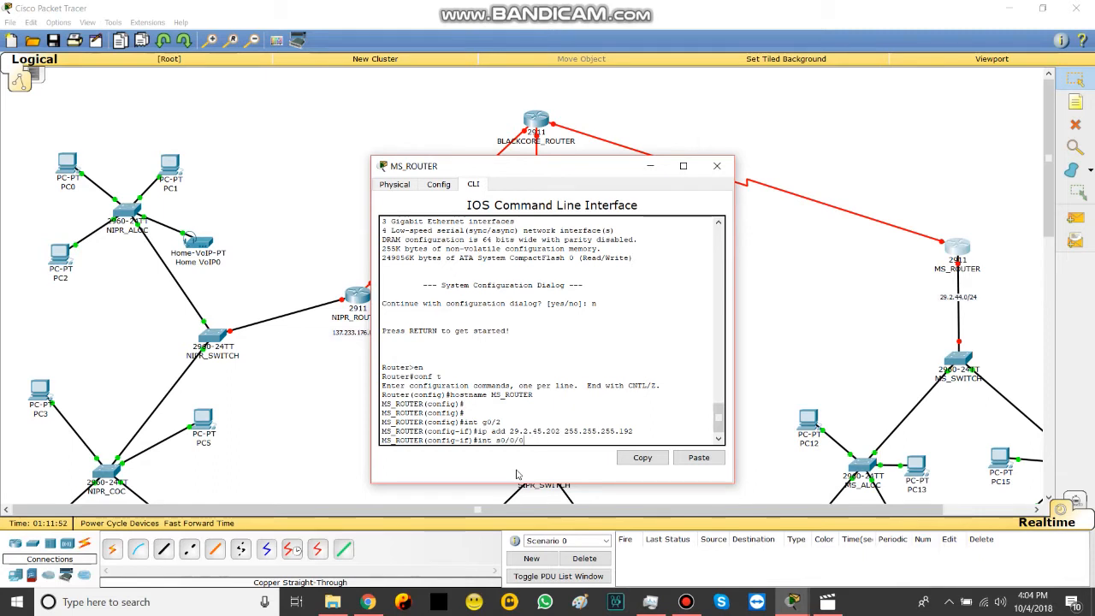
{"action": "key", "text": "Return"}
{"action": "type", "text": "ip add 10"}
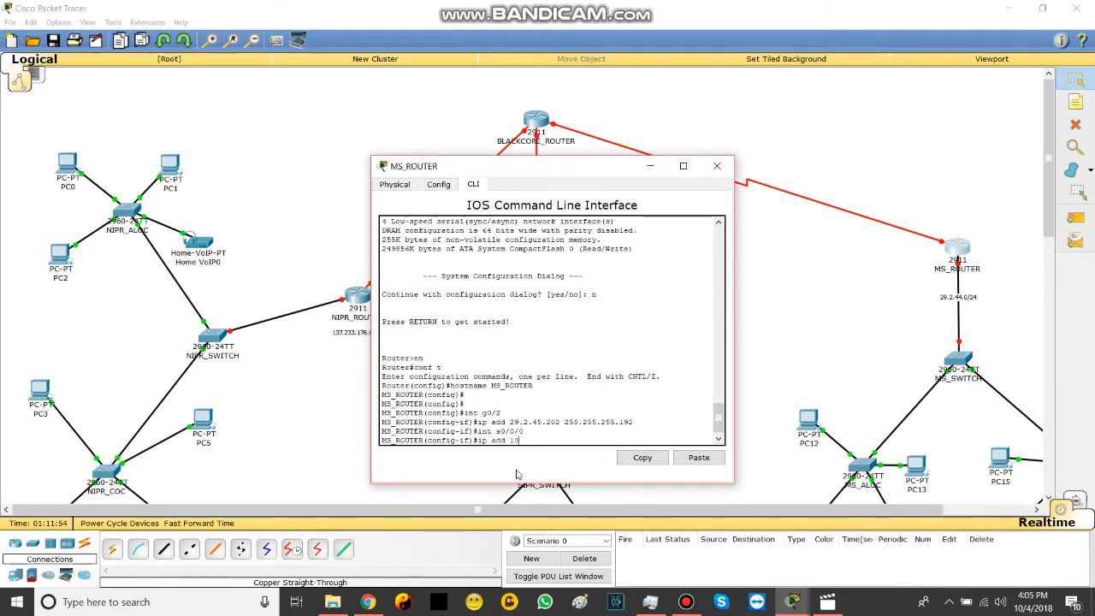
{"action": "type", "text": ".102.2.13"}
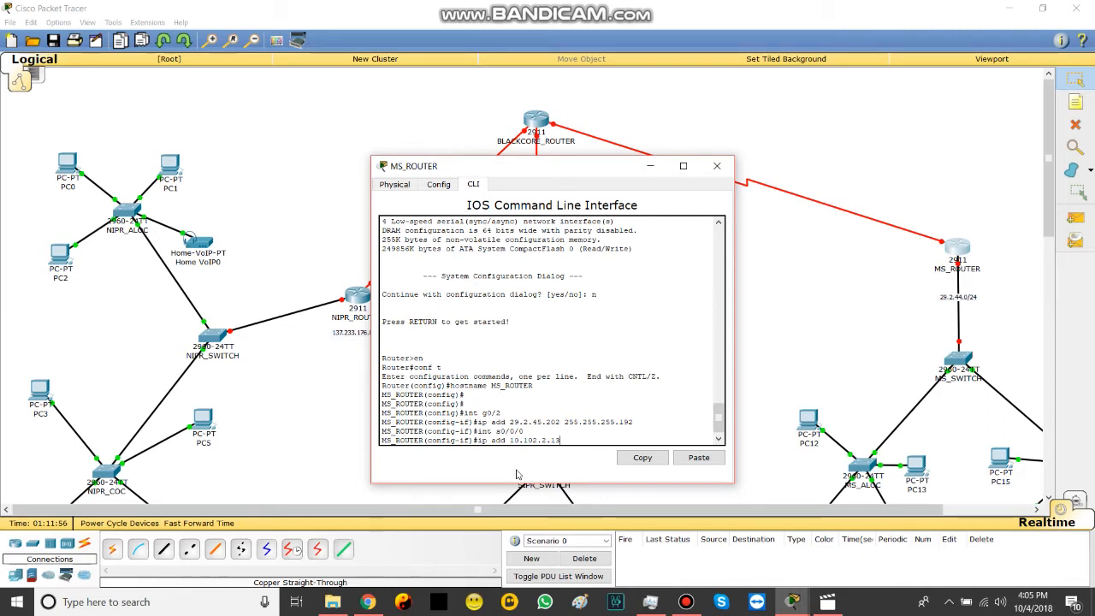
{"action": "key", "text": "BackSpace"}
{"action": "type", "text": "2 255.255.240"}
{"action": "key", "text": "Return"}
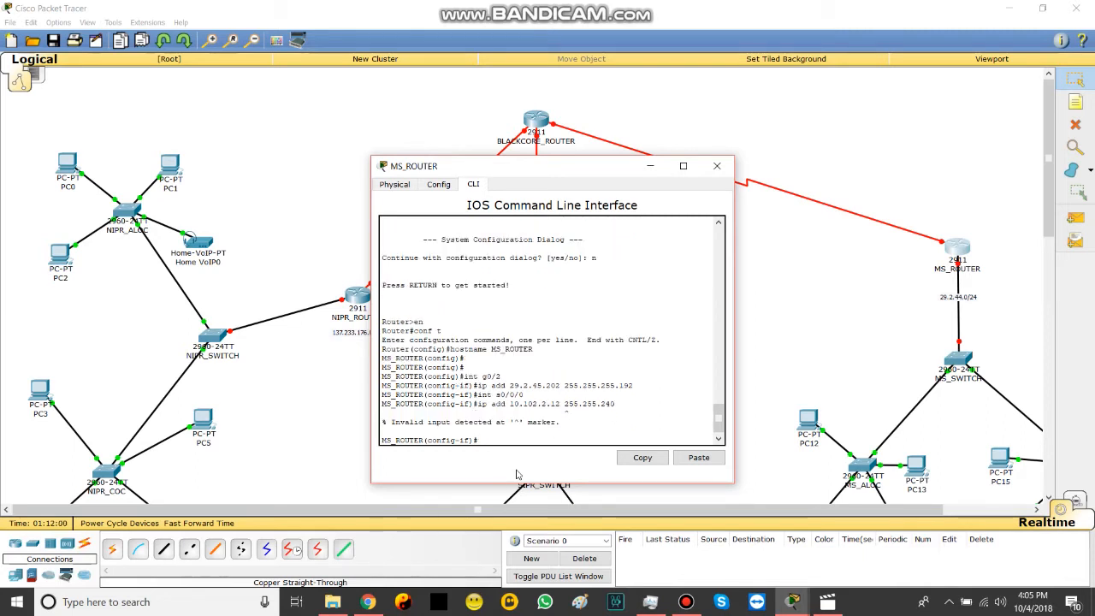
{"action": "key", "text": "Up"}
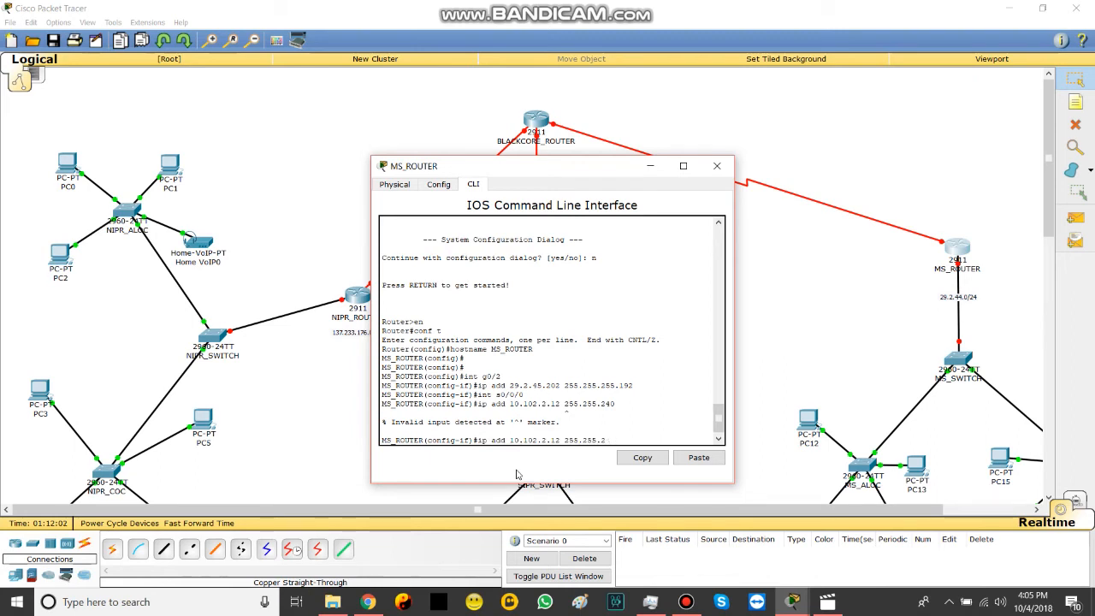
{"action": "type", "text": "55.240"}
{"action": "key", "text": "Return"}
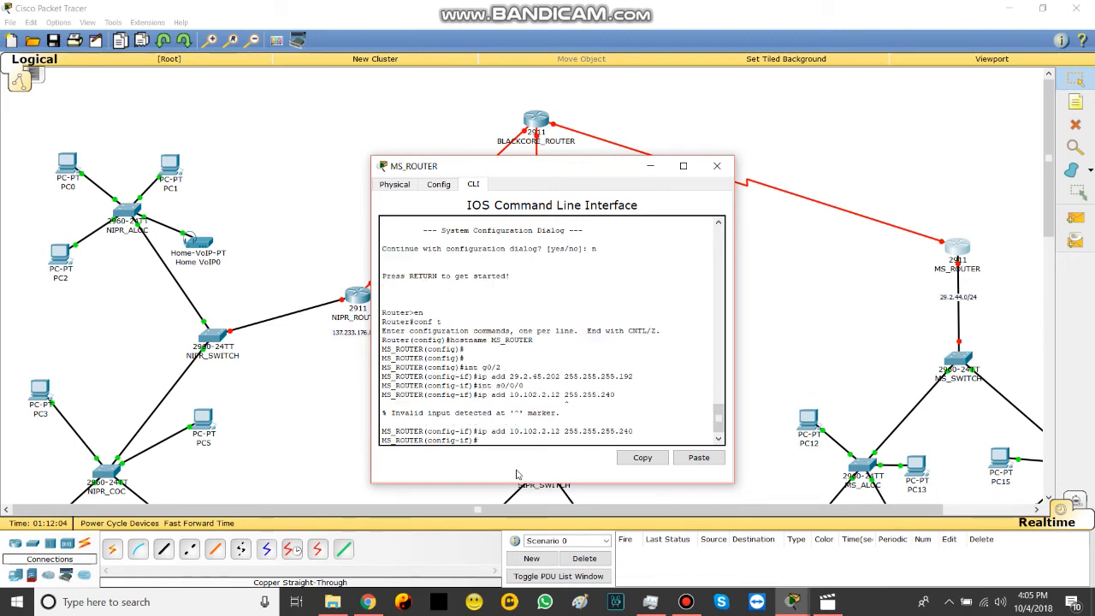
{"action": "left_click", "coordinate": [717, 165]}
{"action": "left_click", "coordinate": [547, 304]}
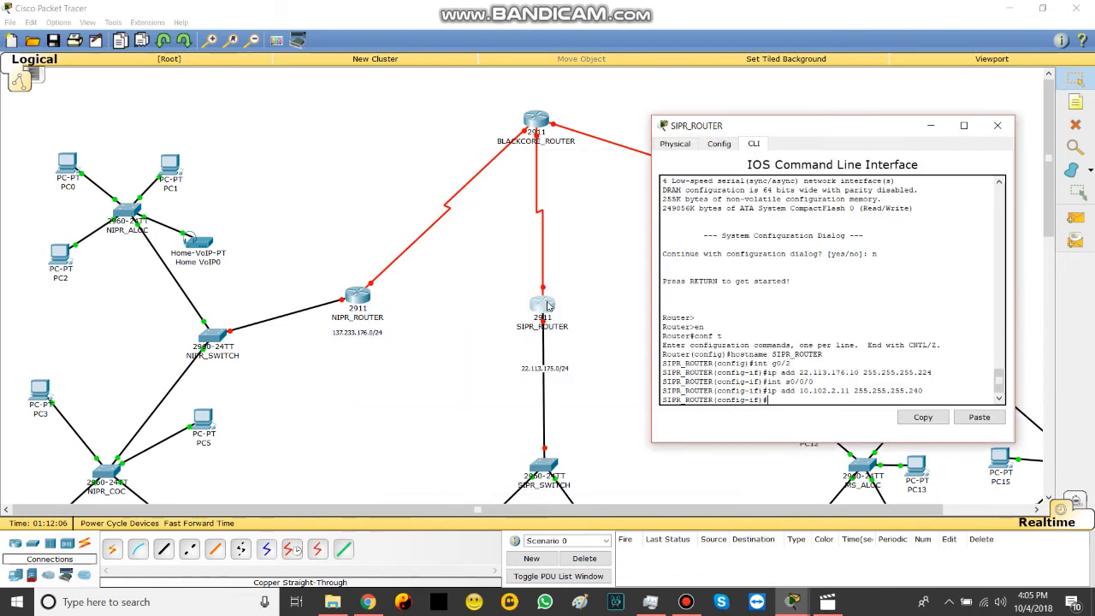
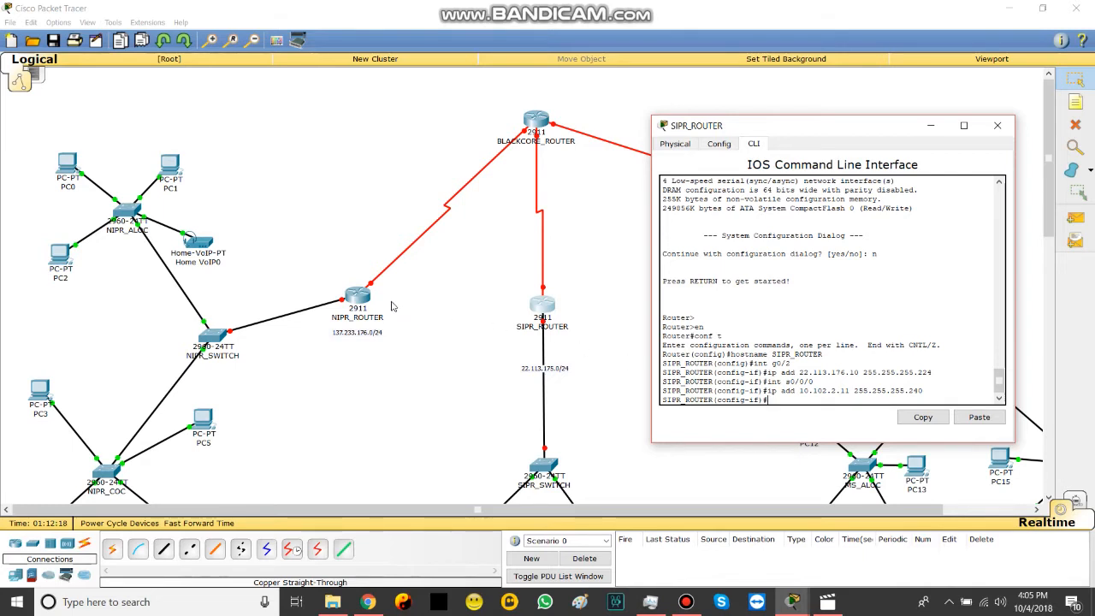
Step: Bring GigabitEthernet0/2 up on NIPR_ROUTER with 'int g0/2' and 'no shut'
{"action": "left_click", "coordinate": [361, 300]}
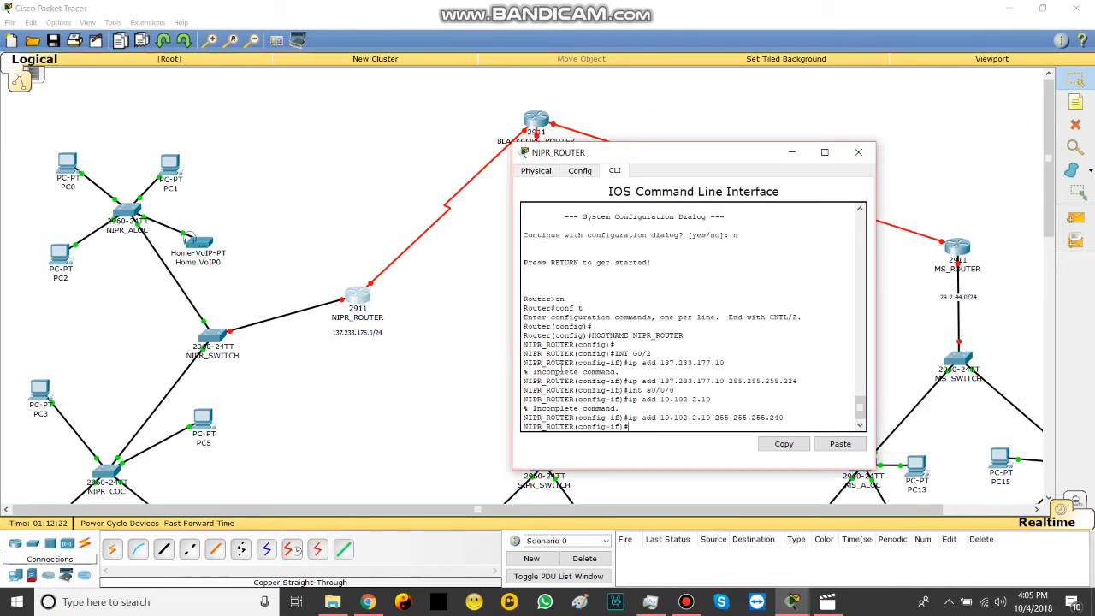
{"action": "left_click", "coordinate": [475, 284]}
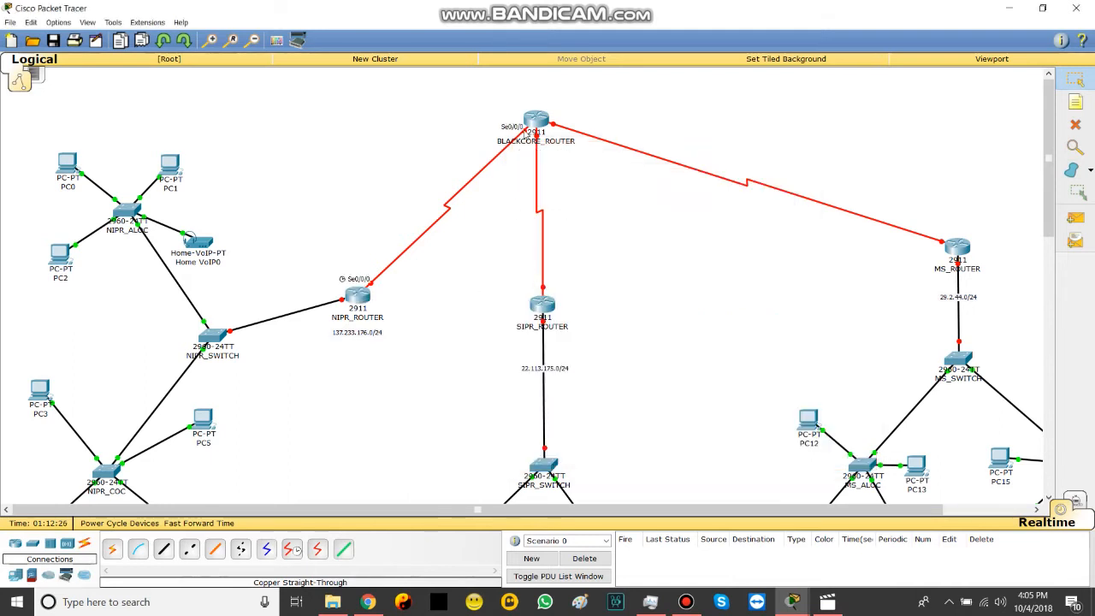
{"action": "left_click", "coordinate": [370, 303]}
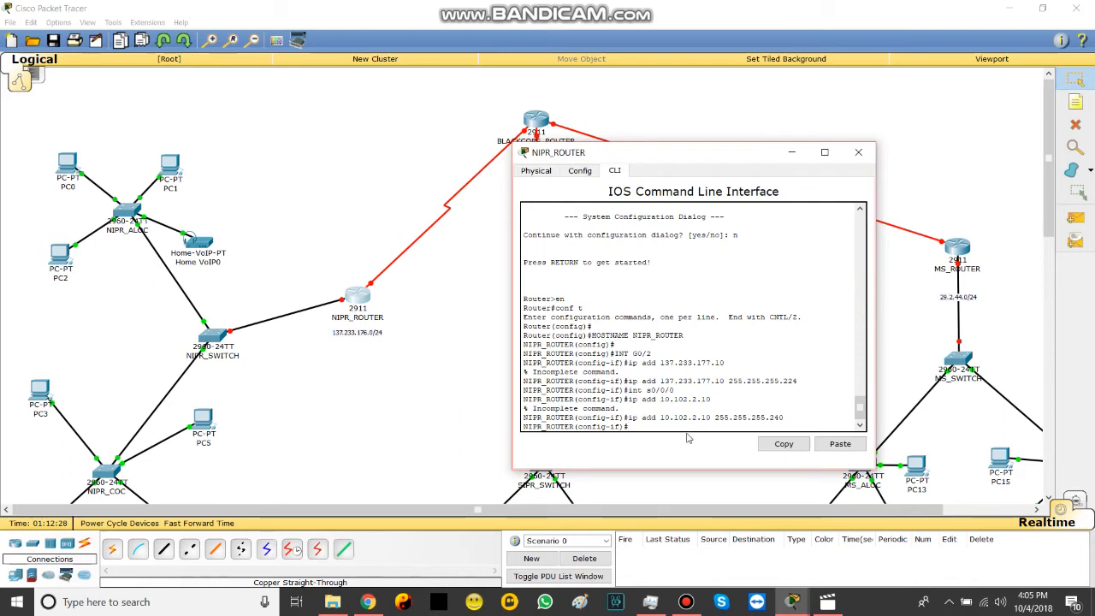
{"action": "type", "text": "int g0/2"}
{"action": "key", "text": "Return"}
{"action": "type", "text": "no shut"}
{"action": "key", "text": "Return"}
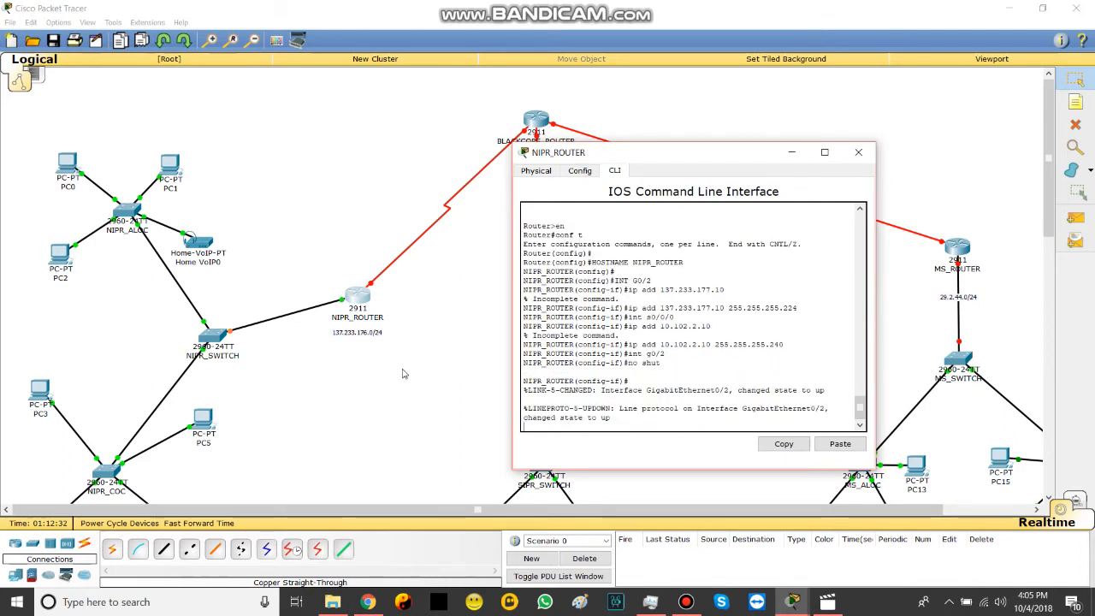
Step: Enable GigabitEthernet0/2 on SIPR_ROUTER with 'no shut'
{"action": "left_click", "coordinate": [542, 308]}
{"action": "type", "text": "int g0/2"}
{"action": "key", "text": "Return"}
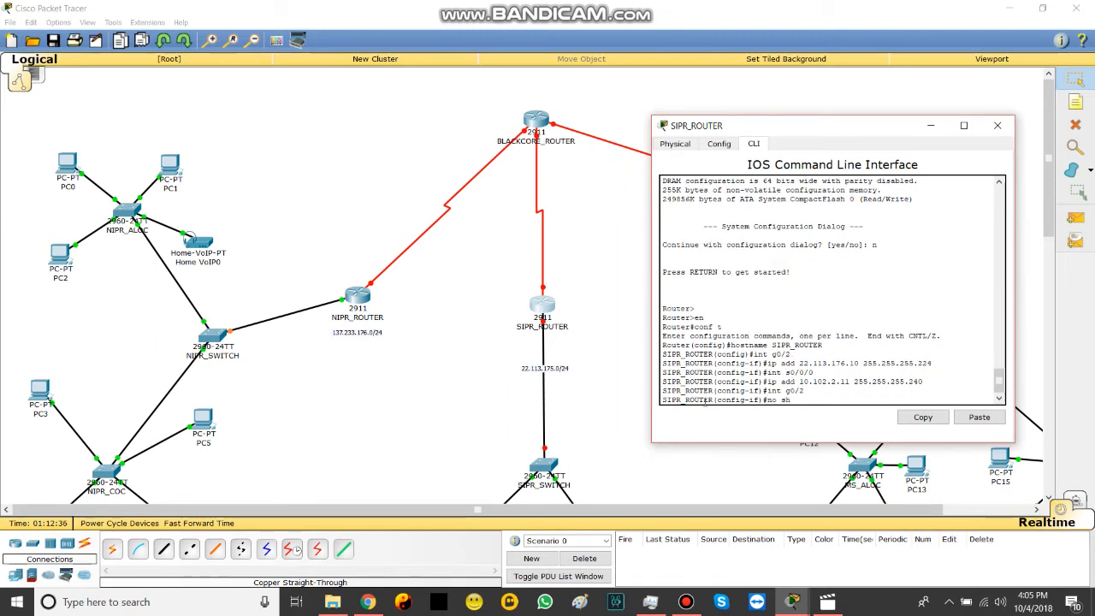
{"action": "type", "text": "no shut"}
{"action": "key", "text": "Return"}
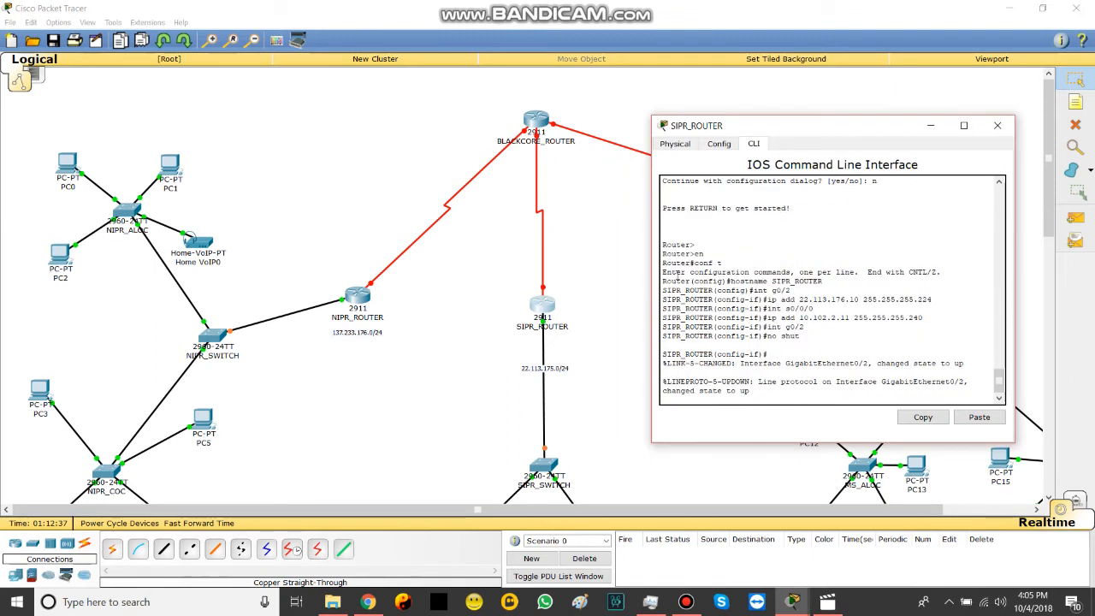
Step: Enable GigabitEthernet0/2 on MS_ROUTER, then open BLACKCORE_ROUTER's device window
{"action": "left_click", "coordinate": [567, 373]}
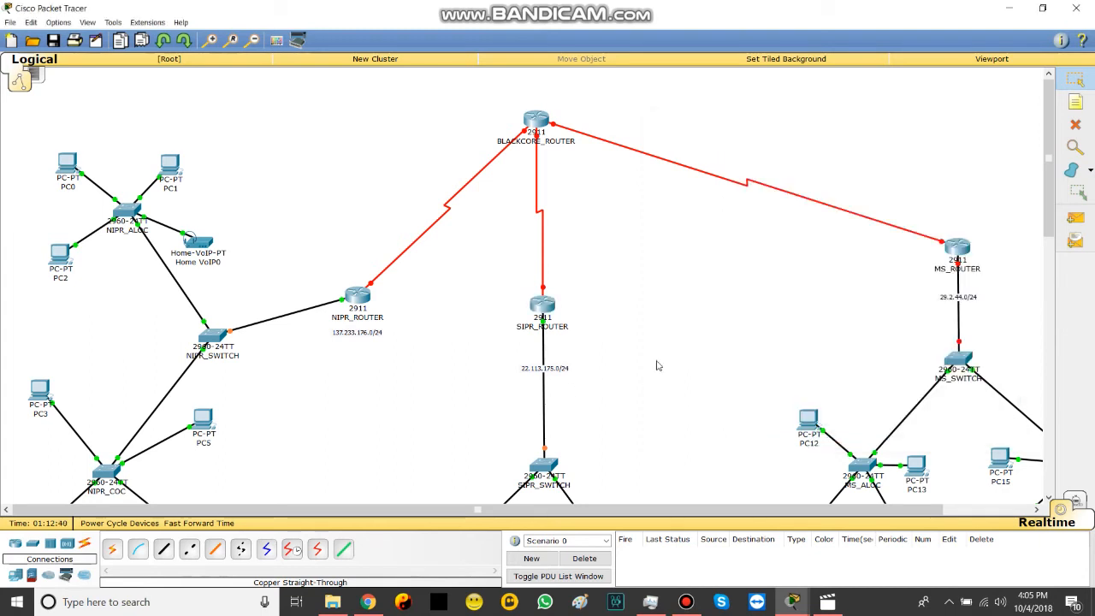
{"action": "left_click", "coordinate": [959, 257]}
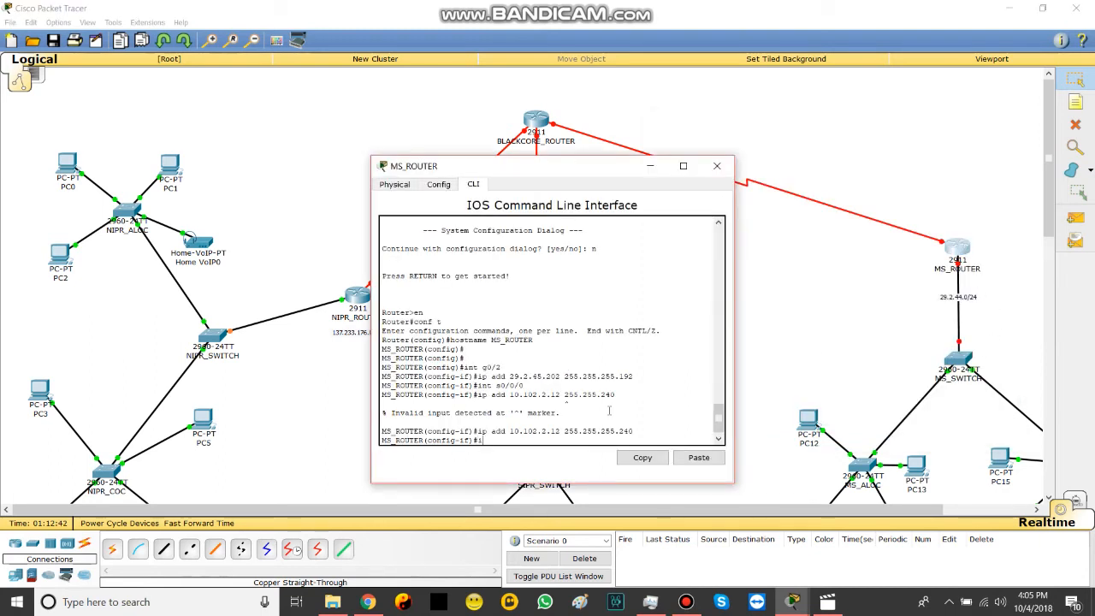
{"action": "type", "text": "int g0/2"}
{"action": "key", "text": "Return"}
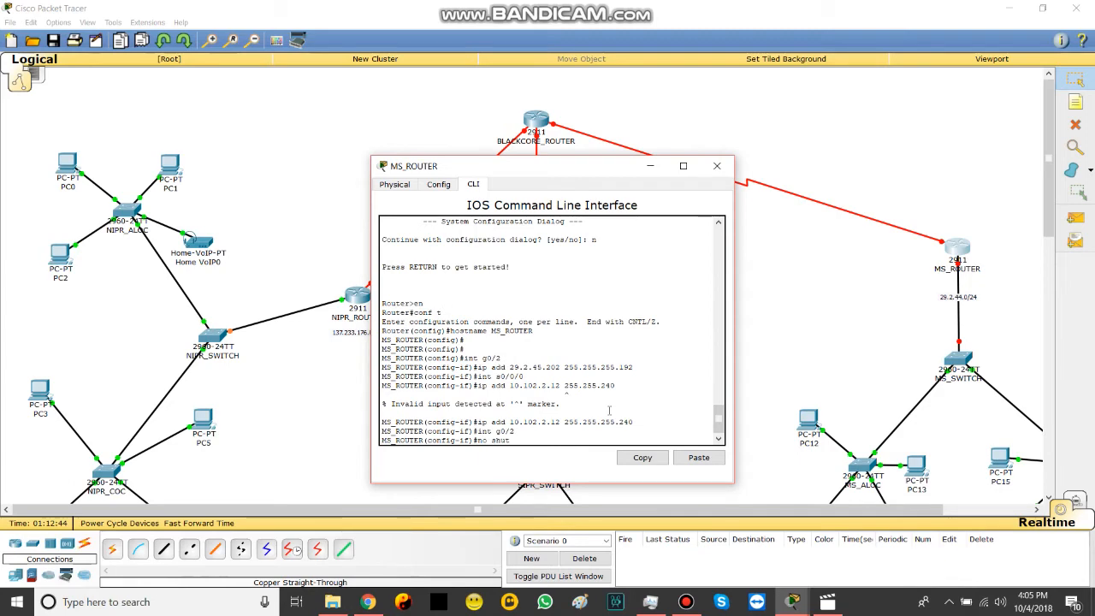
{"action": "type", "text": "no shut"}
{"action": "key", "text": "Return"}
{"action": "left_click", "coordinate": [889, 313]}
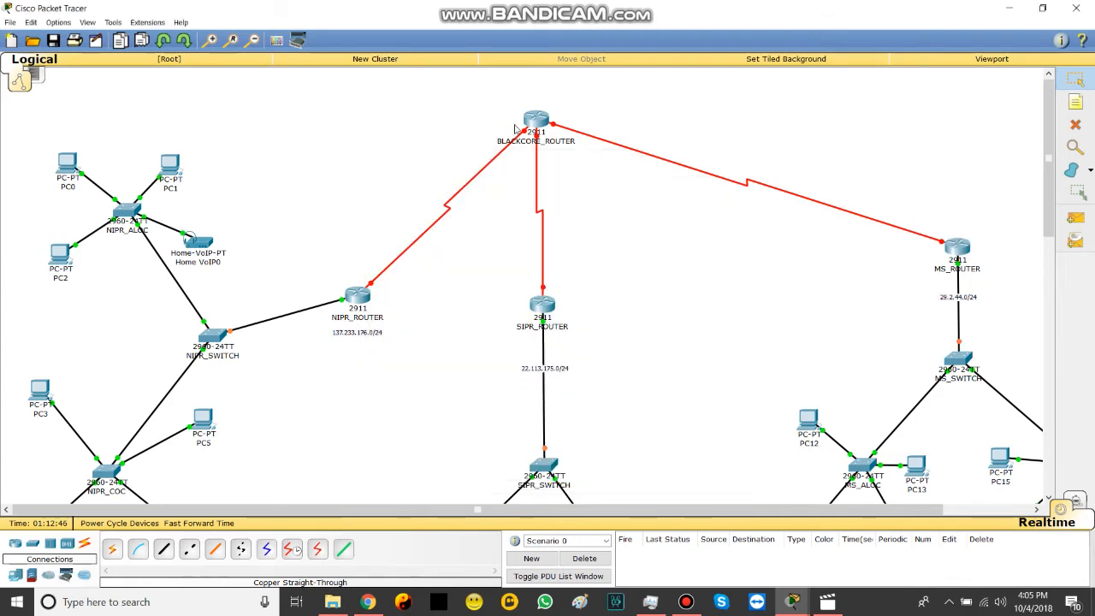
{"action": "left_click", "coordinate": [544, 124]}
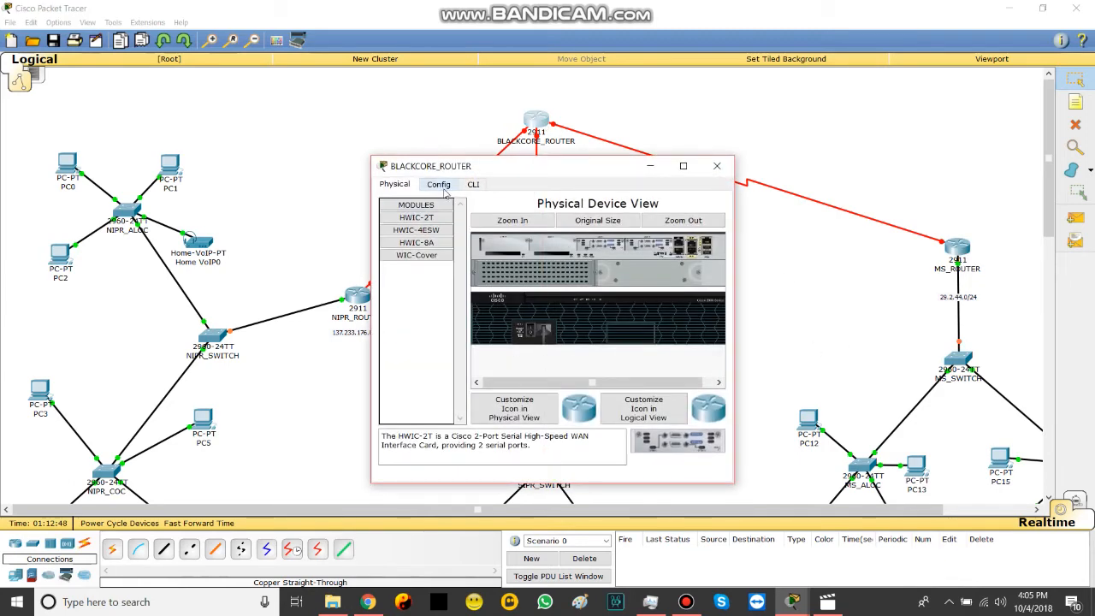
Step: Enable Serial0/0/0 on NIPR_ROUTER with 'int s0/0/0' and 'no shut'
{"action": "left_click", "coordinate": [356, 295]}
{"action": "type", "text": "int s0/0/"}
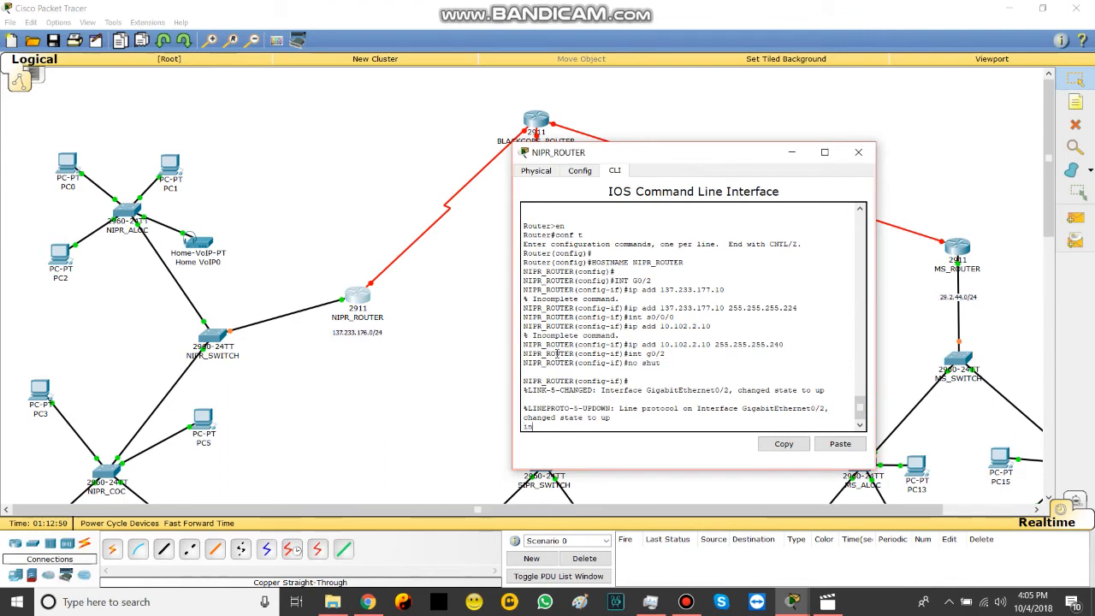
{"action": "type", "text": "0"}
{"action": "key", "text": "Return"}
{"action": "type", "text": "no shut"}
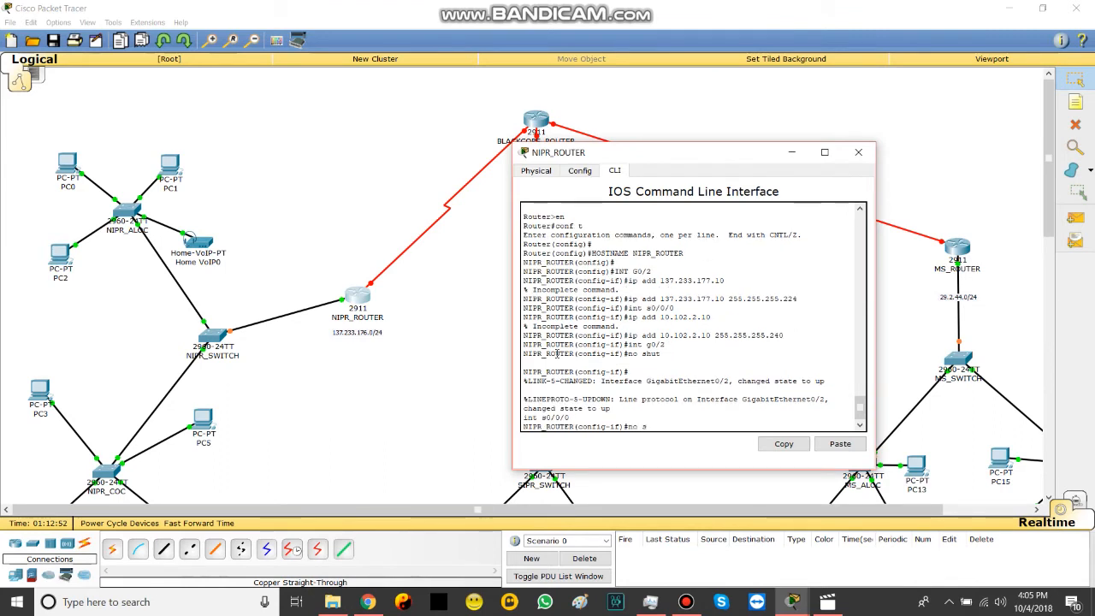
{"action": "key", "text": "Return"}
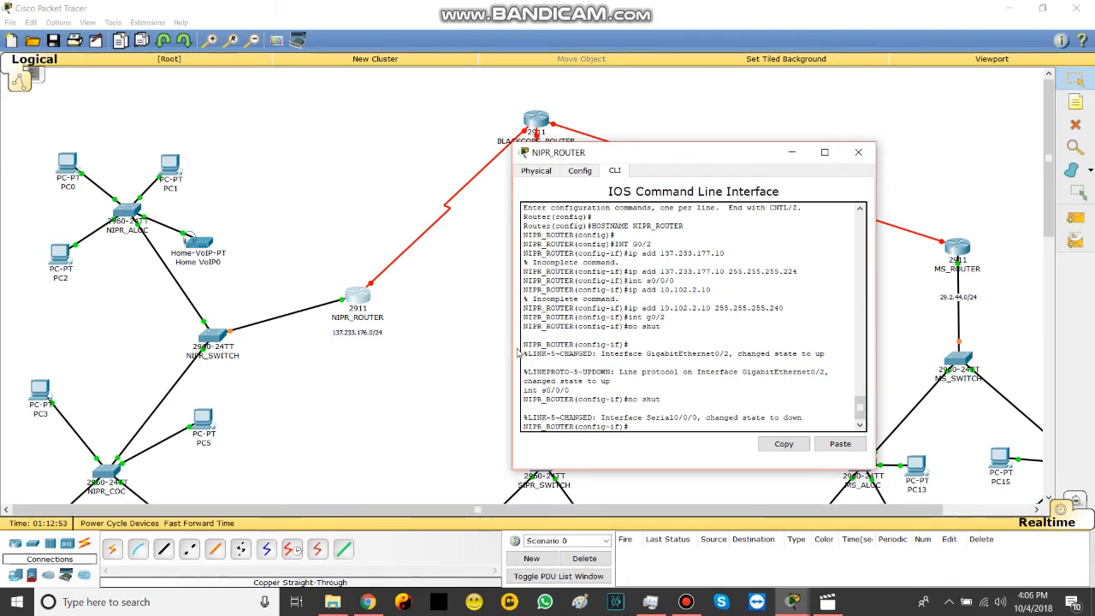
Step: Enable Serial0/0/0 on SIPR_ROUTER
{"action": "left_click", "coordinate": [412, 405]}
{"action": "left_click", "coordinate": [542, 306]}
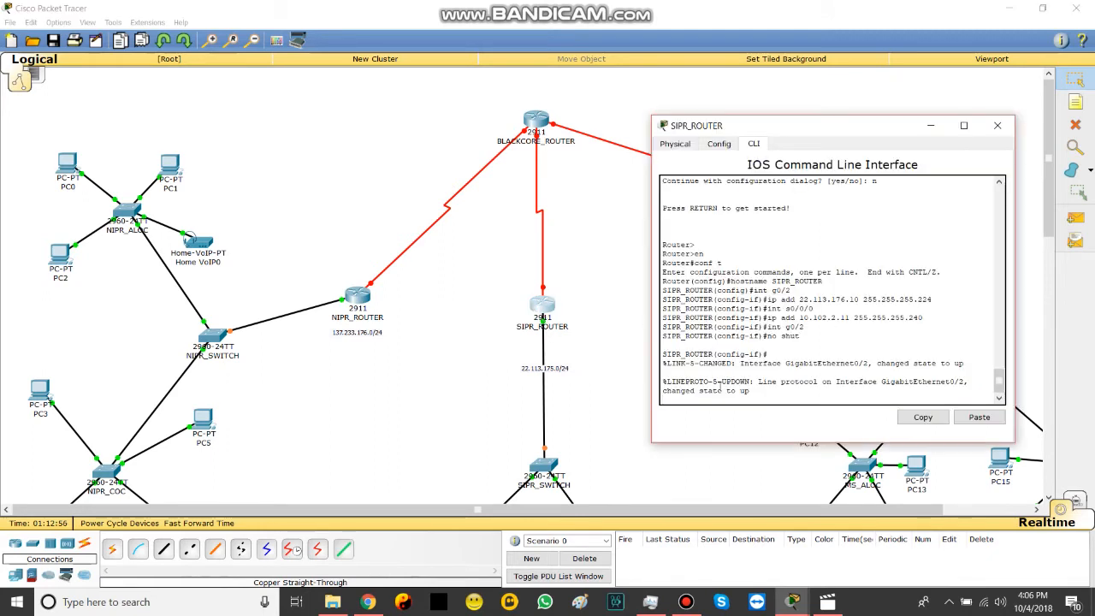
{"action": "key", "text": "Return"}
{"action": "type", "text": "int s0/0/0"}
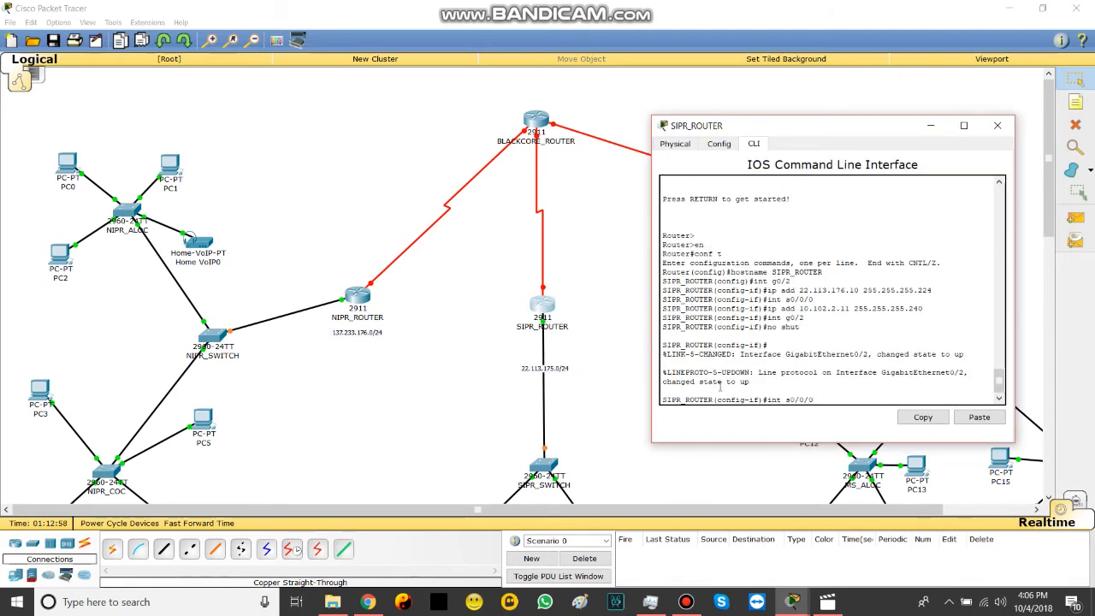
{"action": "key", "text": "Return"}
{"action": "type", "text": "no shut"}
{"action": "key", "text": "Return"}
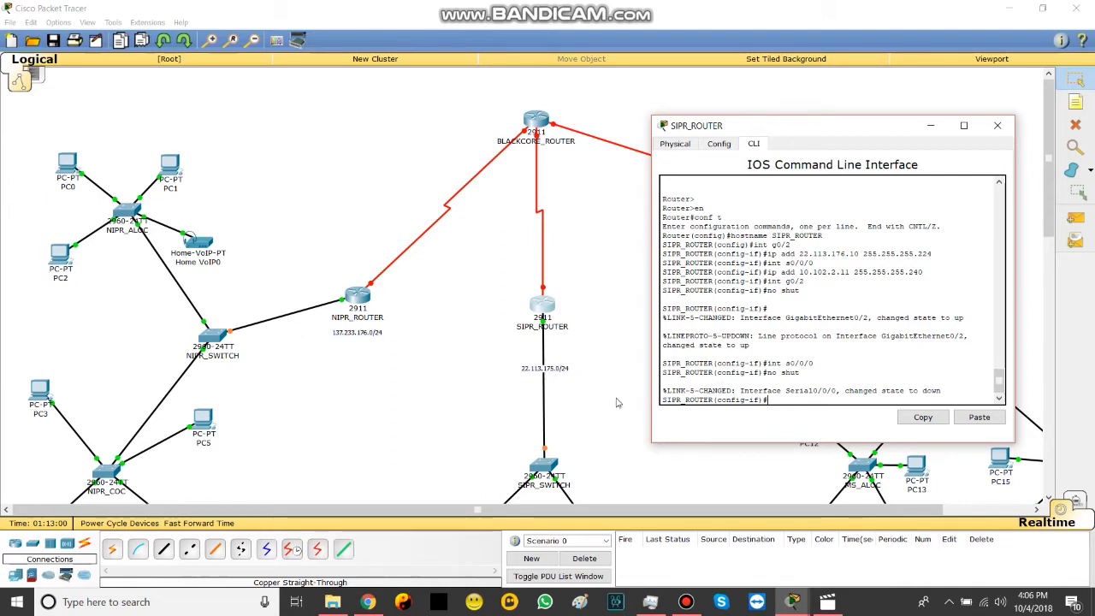
Step: Enable Serial0/0/0 on MS_ROUTER and return to the topology canvas
{"action": "left_click", "coordinate": [613, 368]}
{"action": "left_click", "coordinate": [958, 250]}
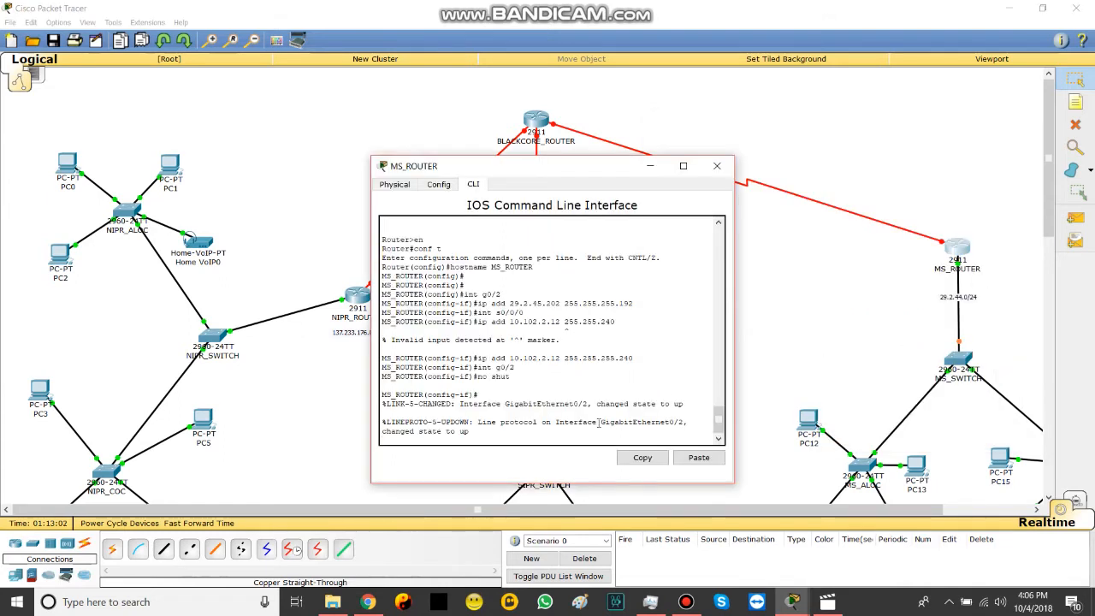
{"action": "key", "text": "Return"}
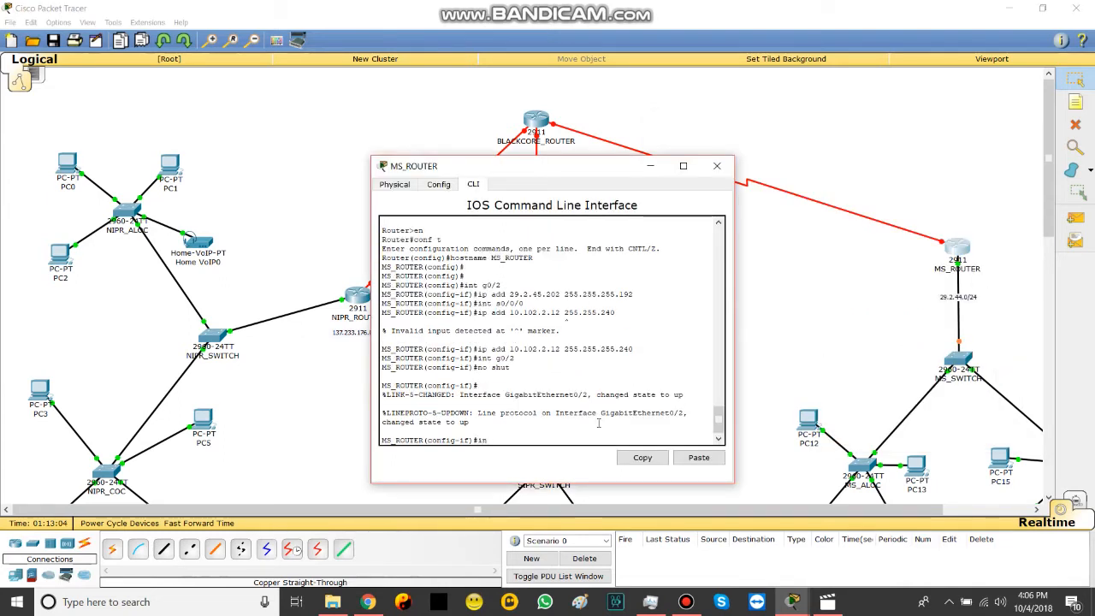
{"action": "type", "text": "int s0/0/0"}
{"action": "key", "text": "Return"}
{"action": "type", "text": "no shut"}
{"action": "key", "text": "Return"}
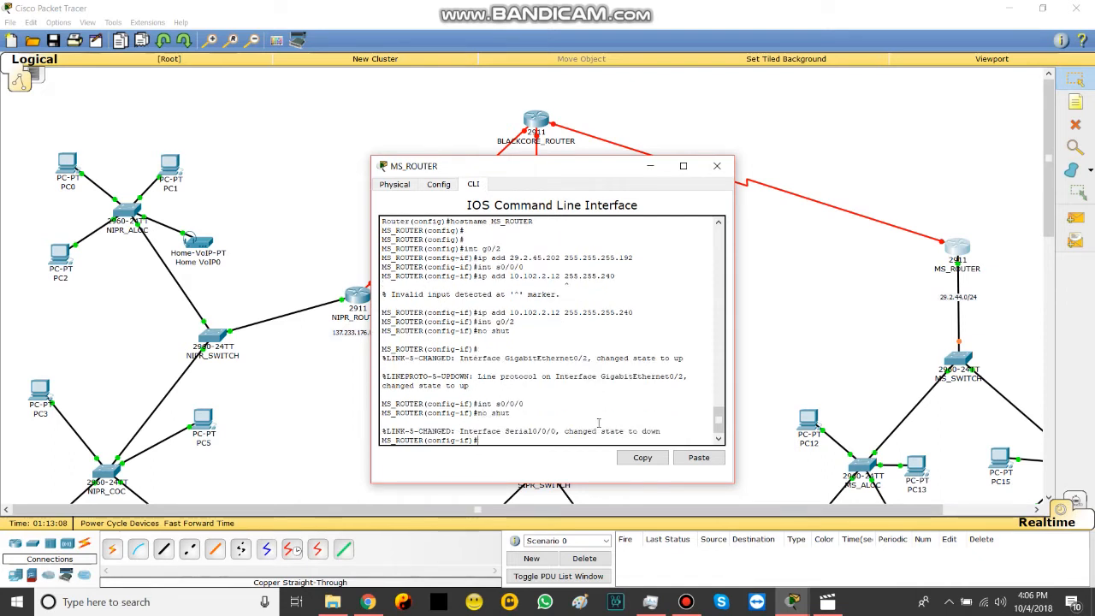
{"action": "left_click", "coordinate": [805, 260]}
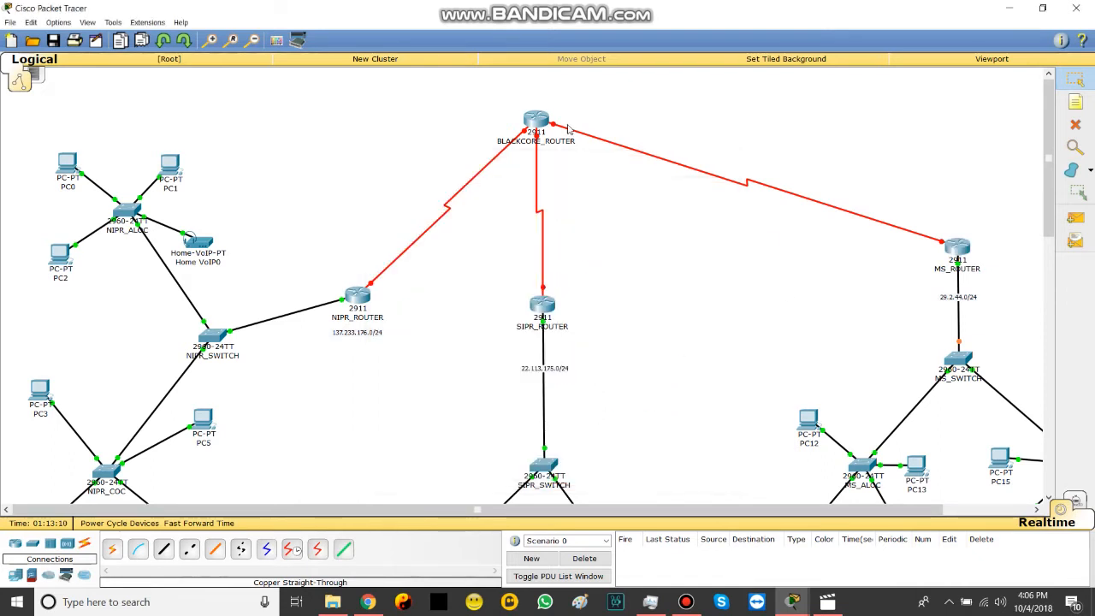
Step: Dismiss the power error, switch BLACKCORE_ROUTER on and let its IOS boot before returning to the canvas
{"action": "left_click", "coordinate": [536, 120]}
{"action": "left_click", "coordinate": [471, 184]}
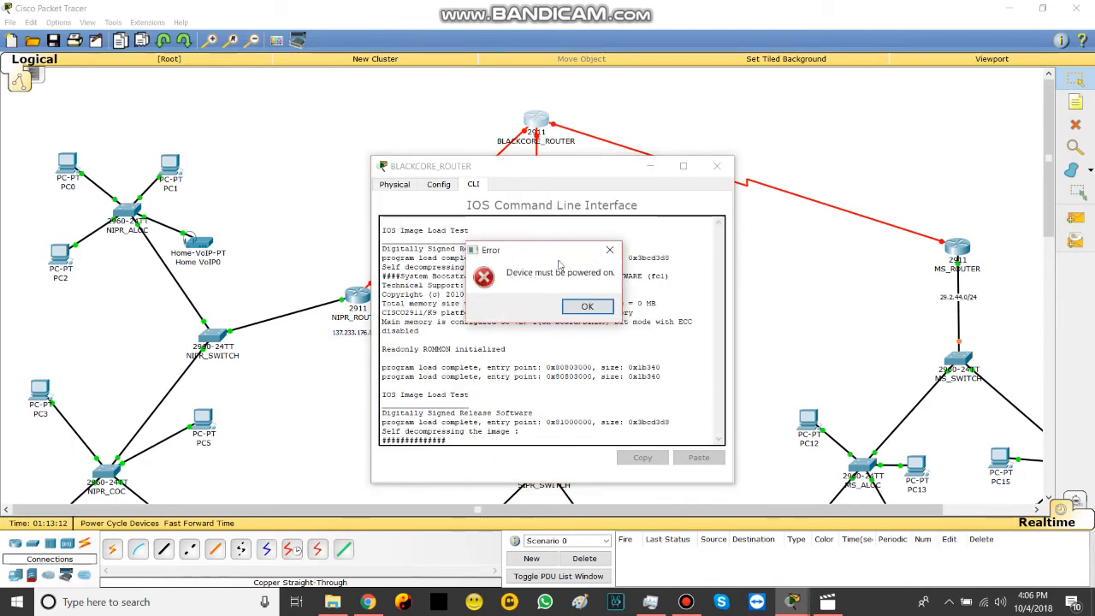
{"action": "left_click", "coordinate": [589, 304]}
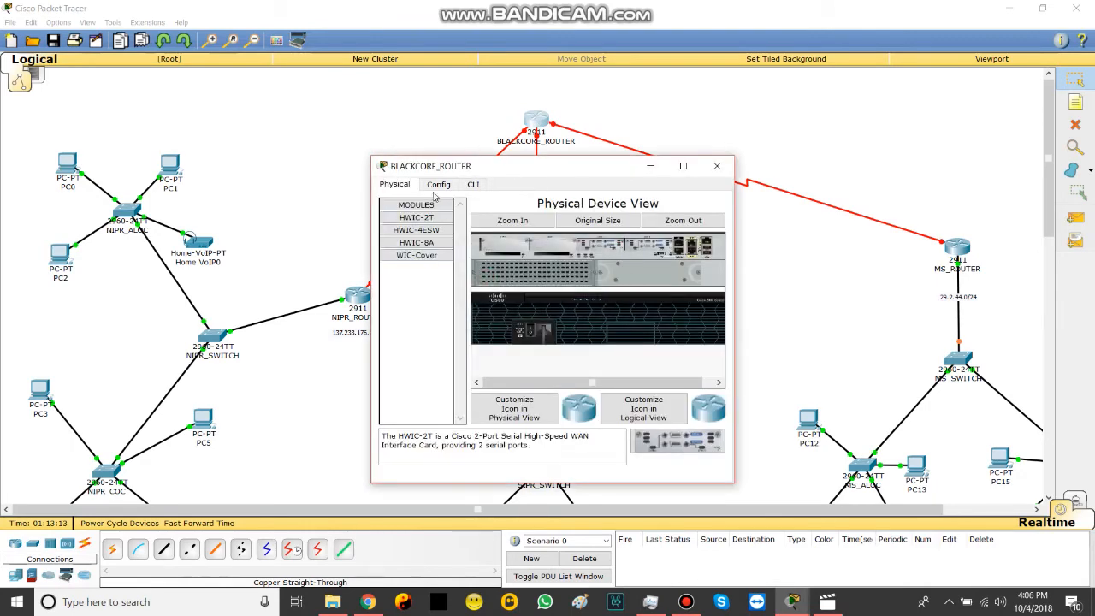
{"action": "left_click", "coordinate": [530, 333]}
{"action": "left_click", "coordinate": [474, 185]}
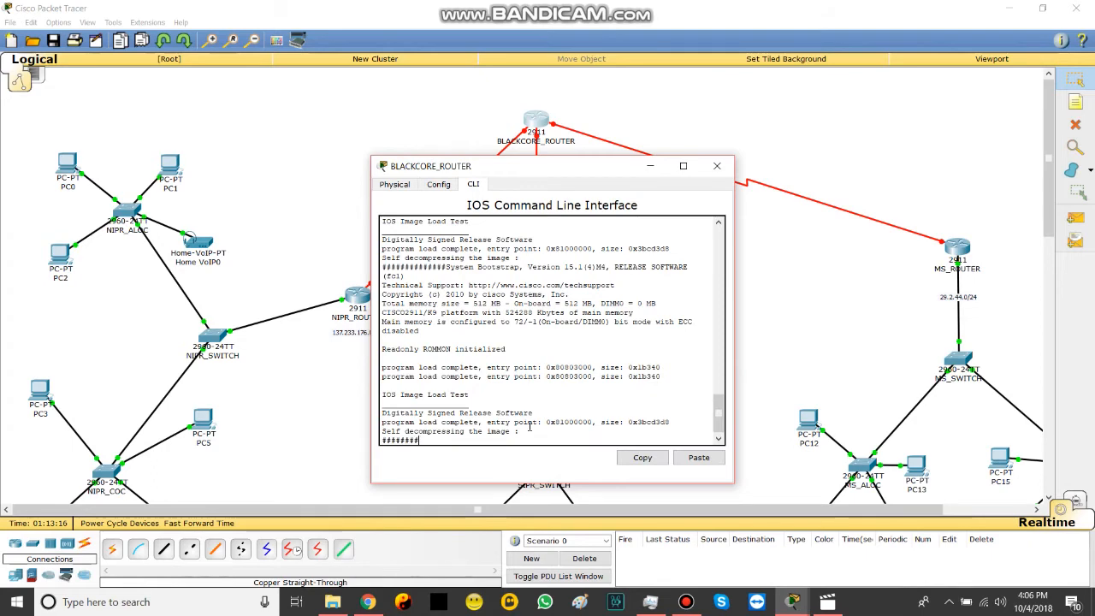
{"action": "left_click_drag", "start_coordinate": [537, 171], "coordinate": [681, 132]}
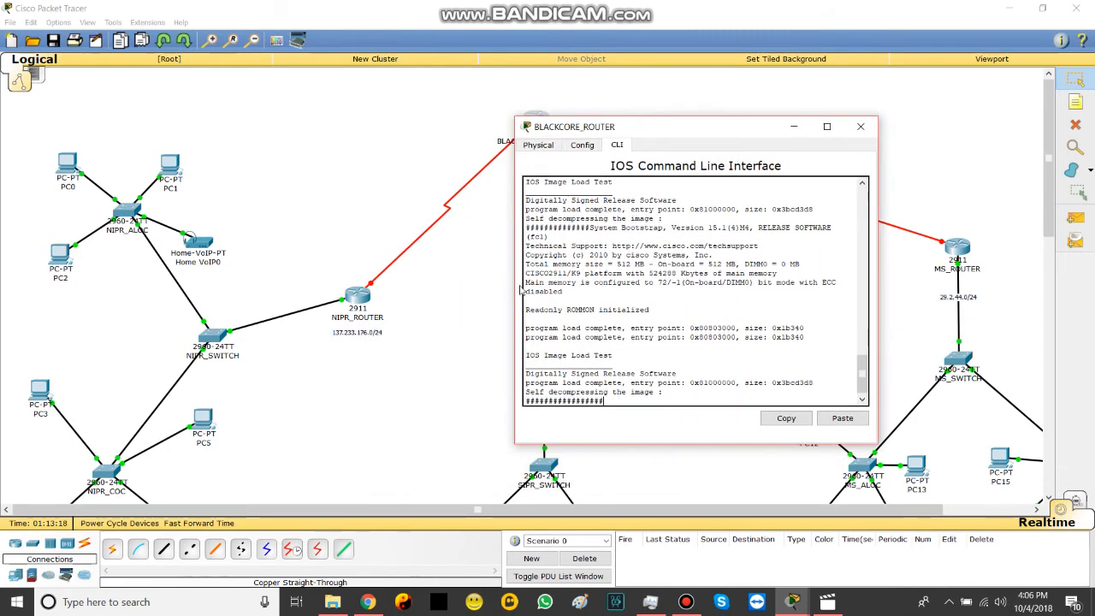
{"action": "left_click", "coordinate": [348, 242]}
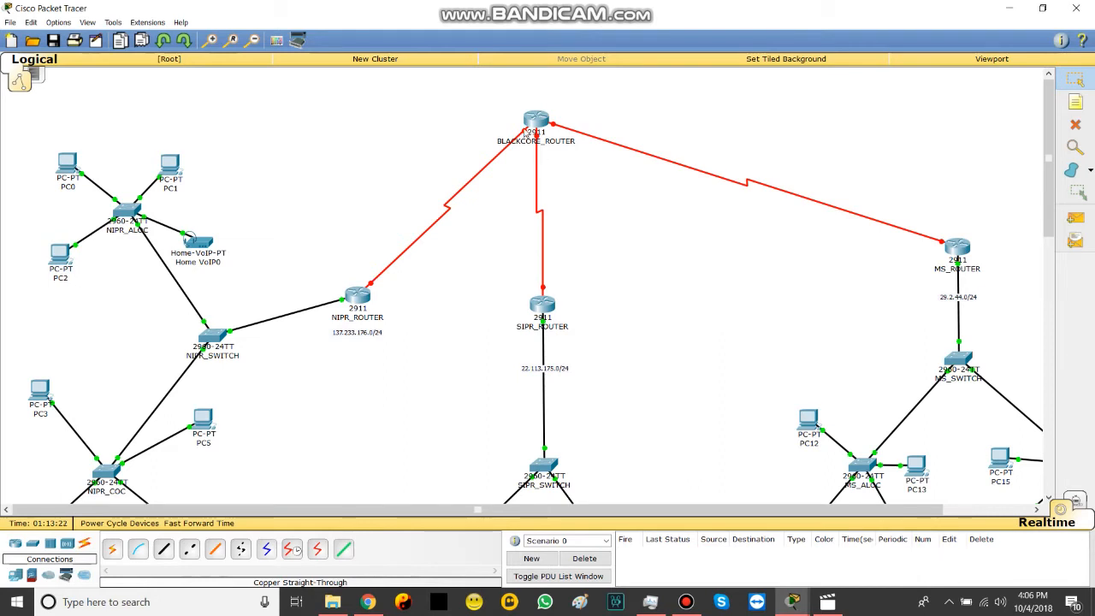
{"action": "left_click", "coordinate": [528, 125]}
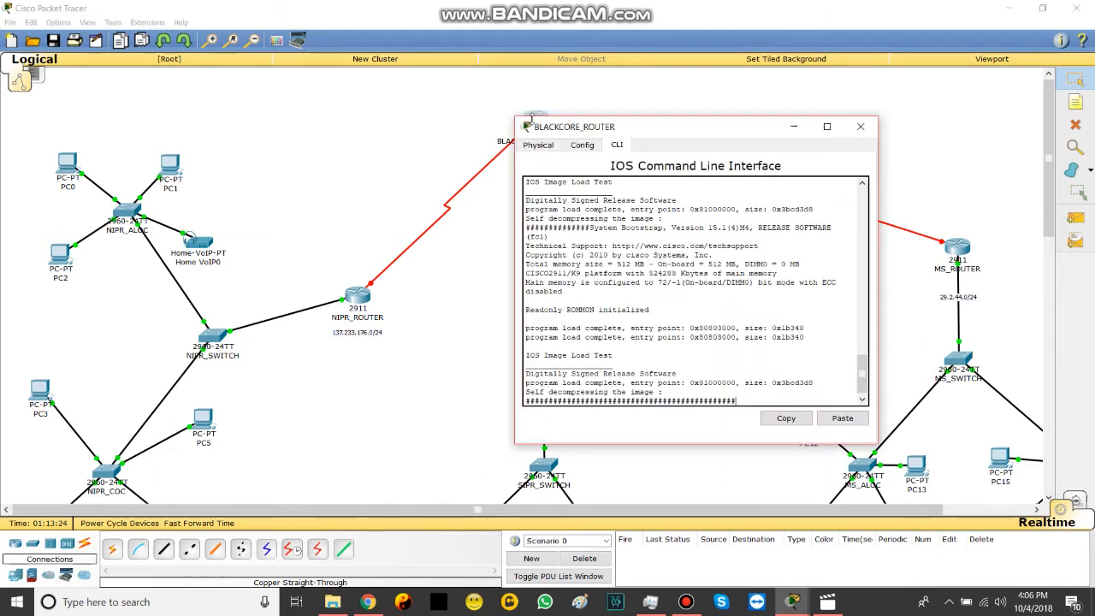
{"action": "left_click", "coordinate": [457, 137]}
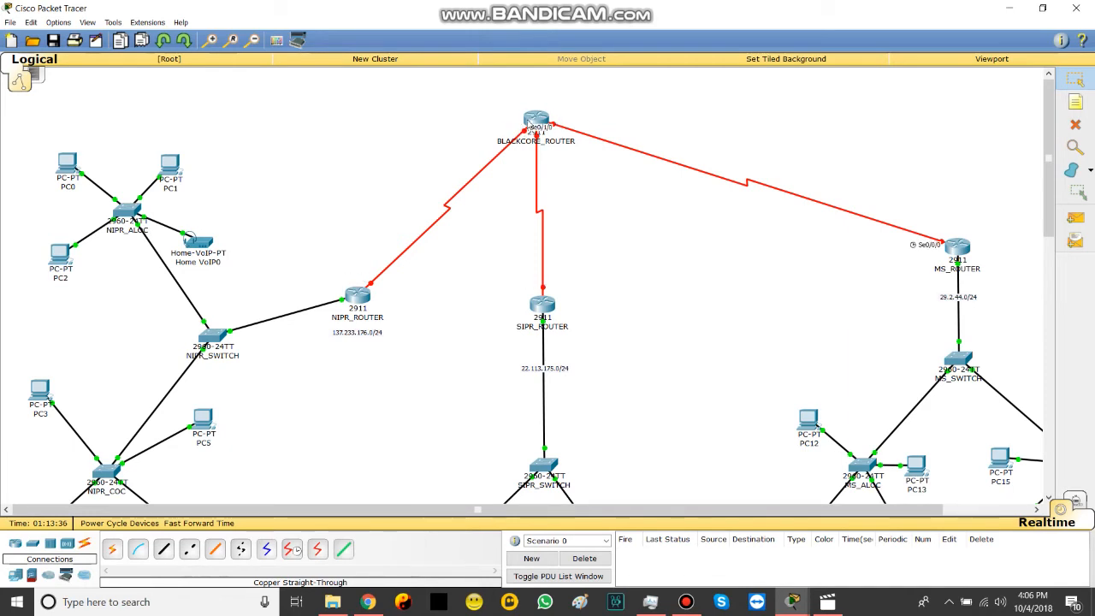
Step: Skip initial setup on the core router, enter config mode and set hostname BLACKCORE_ROUTER
{"action": "left_click", "coordinate": [538, 122]}
{"action": "type", "text": "n"}
{"action": "key", "text": "Return"}
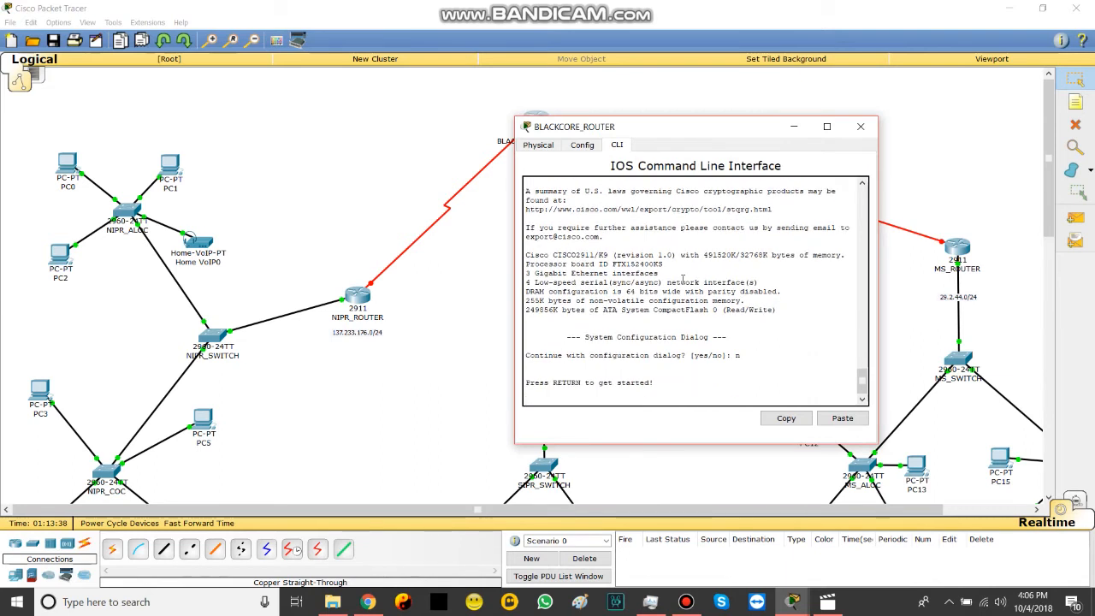
{"action": "key", "text": "Return"}
{"action": "type", "text": "en"}
{"action": "key", "text": "Return"}
{"action": "type", "text": "conf "}
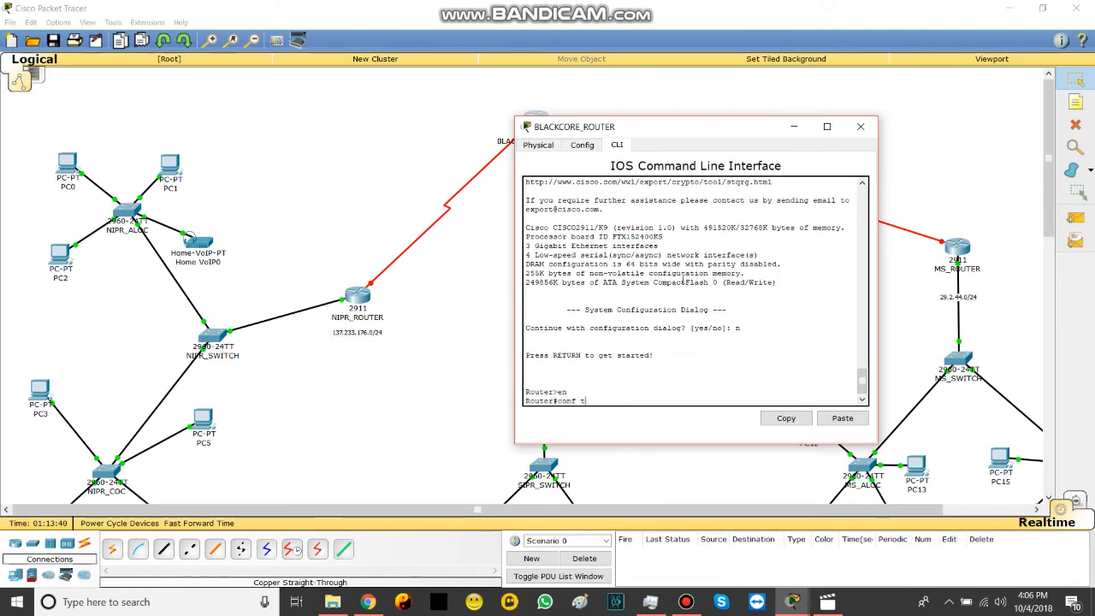
{"action": "type", "text": "t"}
{"action": "key", "text": "Return"}
{"action": "type", "text": "hostname"}
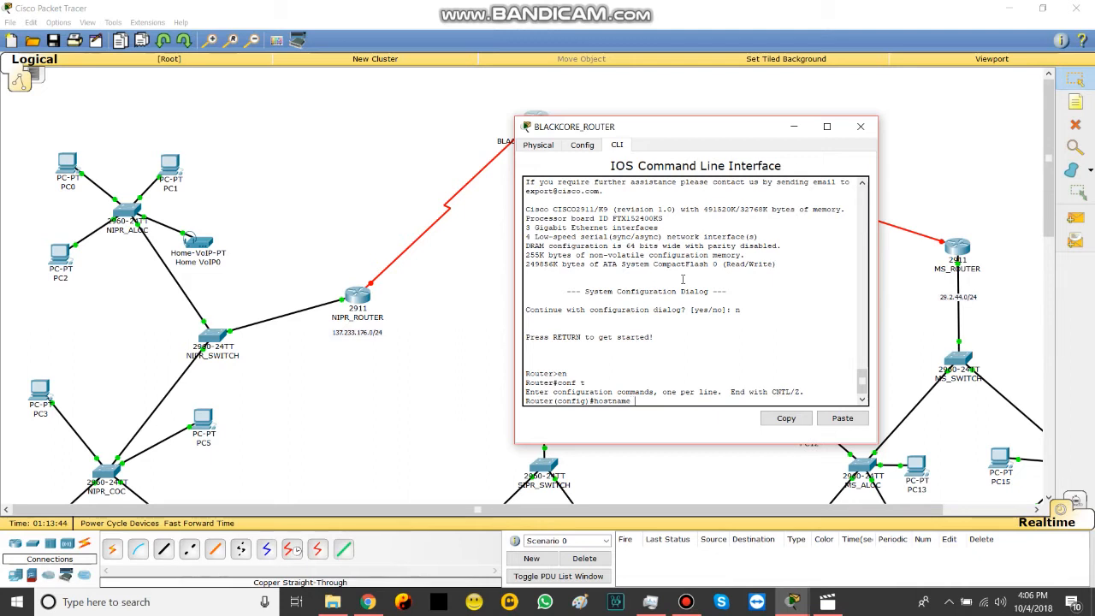
{"action": "type", "text": " BLACKCORE_ROUTER"}
{"action": "key", "text": "Return"}
Step: Create a privilege-15 local user with a secret password, then exit configuration and the session
{"action": "type", "text": "username jordan.colon"}
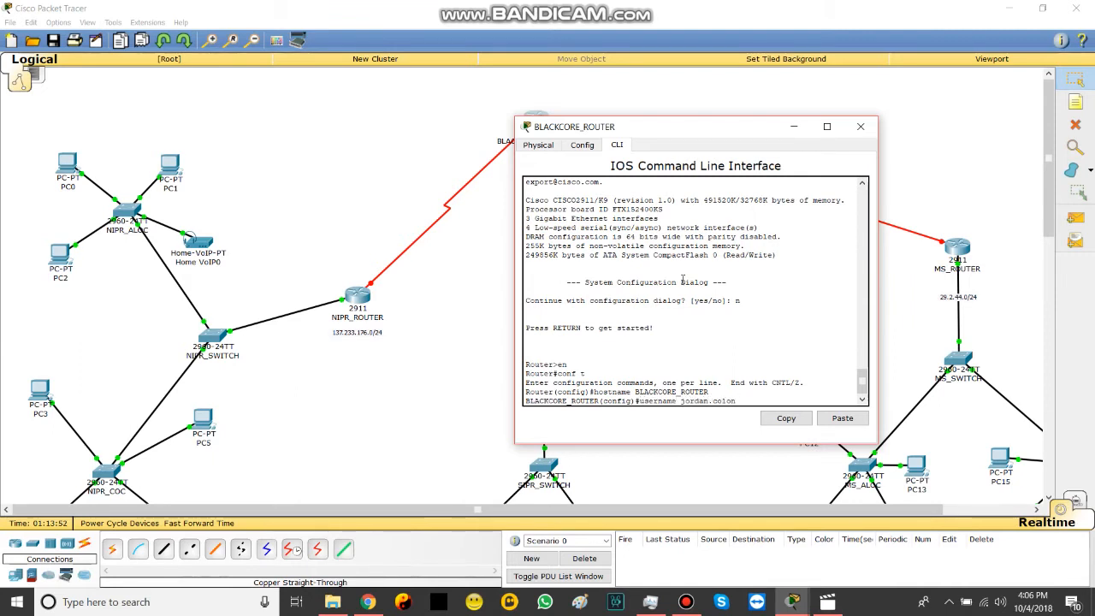
{"action": "key", "text": "BackSpace"}
{"action": "key", "text": "BackSpace"}
{"action": "key", "text": "BackSpace"}
{"action": "key", "text": "BackSpace"}
{"action": "type", "text": "ganggang"}
{"action": "key", "text": "Return"}
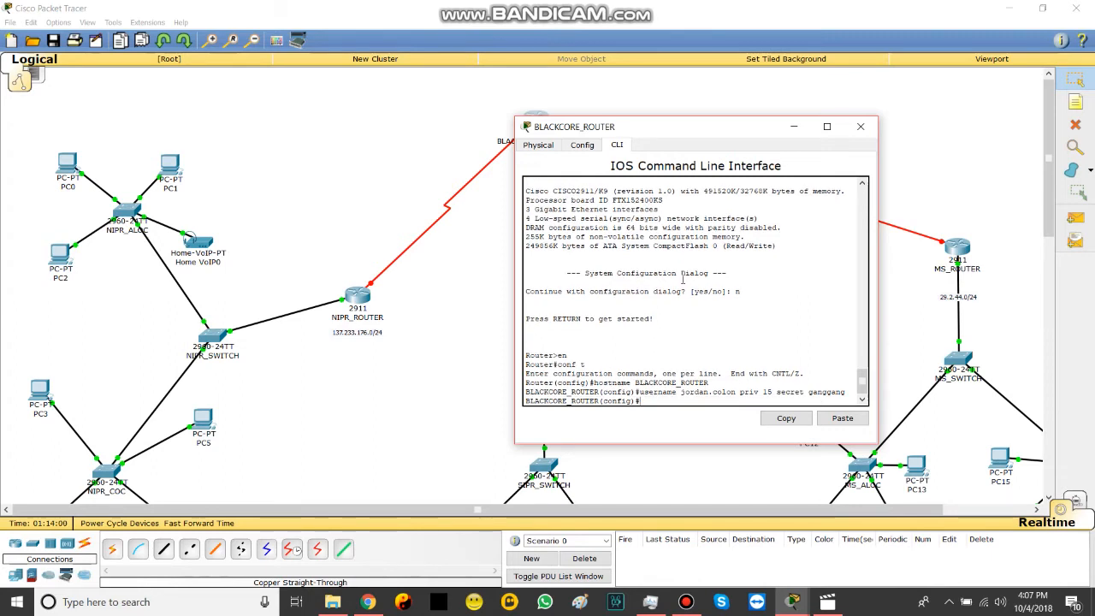
{"action": "key", "text": "Return"}
{"action": "type", "text": "exot"}
{"action": "key", "text": "Return"}
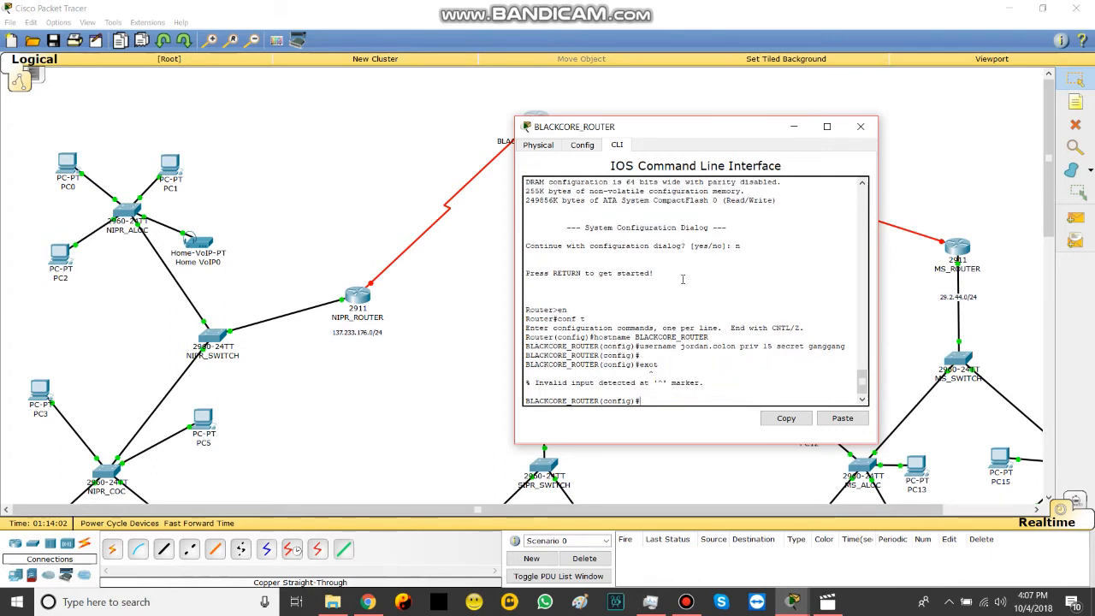
{"action": "type", "text": "exit"}
{"action": "key", "text": "Return"}
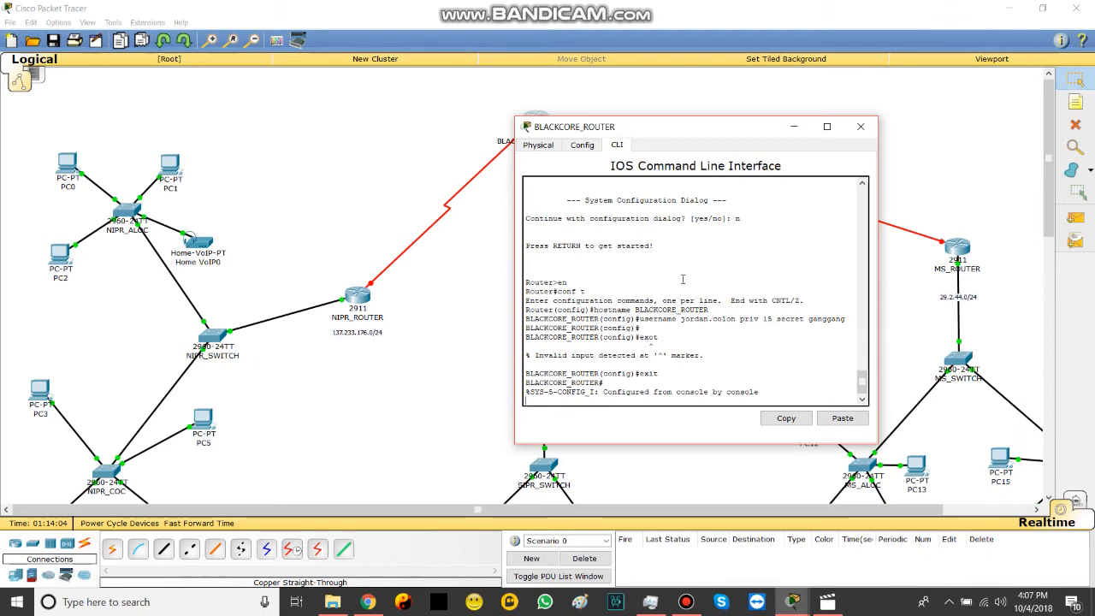
{"action": "key", "text": "Return"}
{"action": "type", "text": "exit"}
{"action": "key", "text": "Return"}
{"action": "key", "text": "Return"}
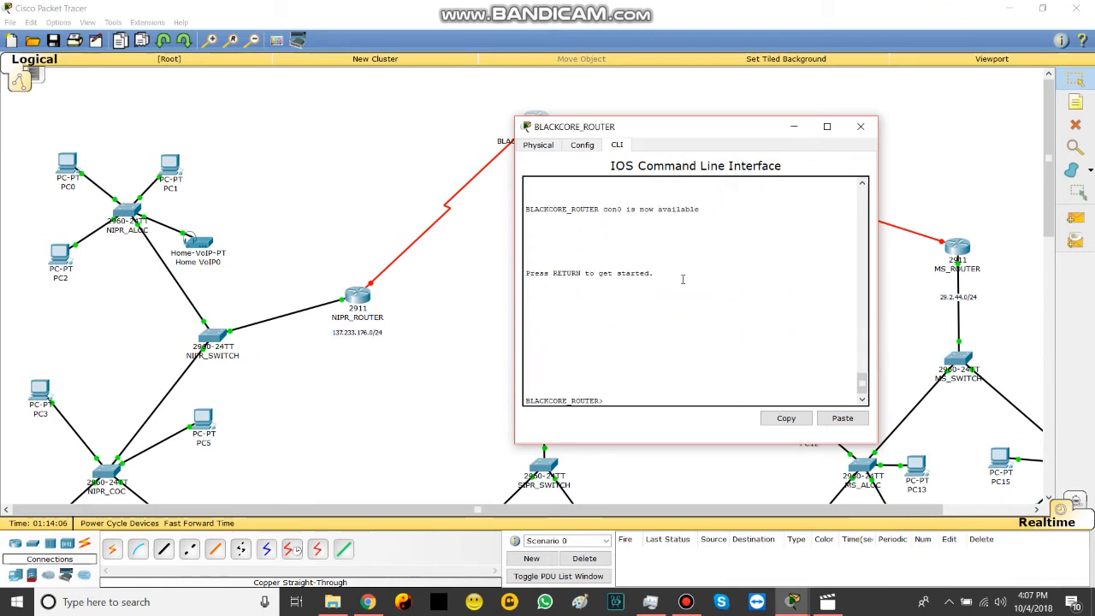
{"action": "type", "text": "en"}
Step: Set an enable secret password on BLACKCORE_ROUTER and log out to test it
{"action": "key", "text": "Return"}
{"action": "type", "text": "conf t"}
{"action": "key", "text": "Return"}
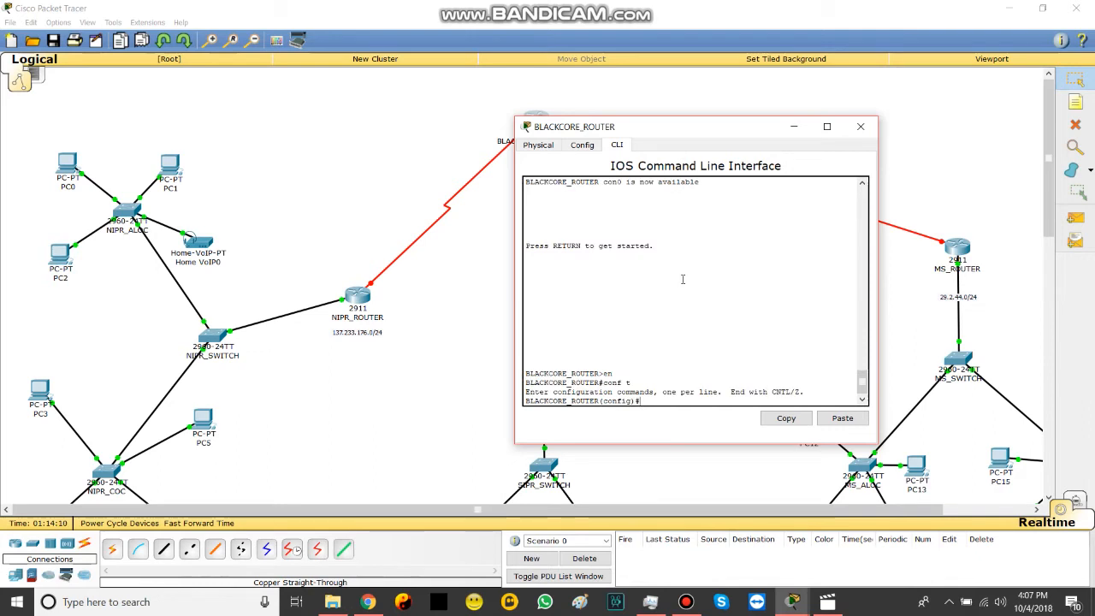
{"action": "type", "text": "enable secret gamg"}
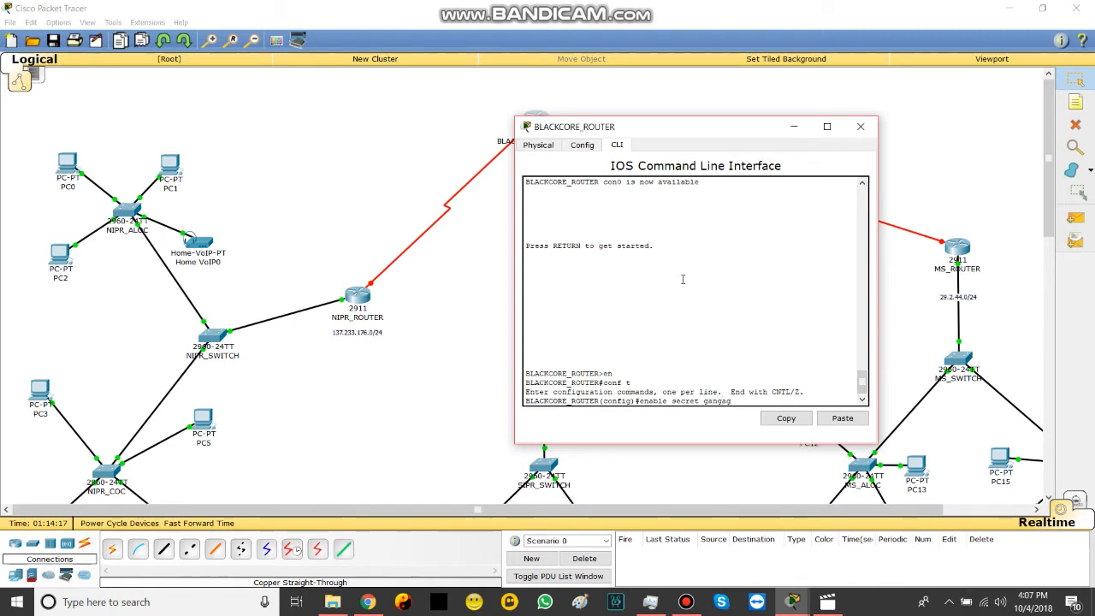
{"action": "type", "text": "gang"}
{"action": "key", "text": "Return"}
{"action": "type", "text": "exit"}
{"action": "key", "text": "Return"}
{"action": "type", "text": "exit"}
{"action": "key", "text": "Return"}
{"action": "key", "text": "Return"}
Step: Re-enter privileged mode with the enable password, go to global config and select Serial0/0/0
{"action": "type", "text": "en"}
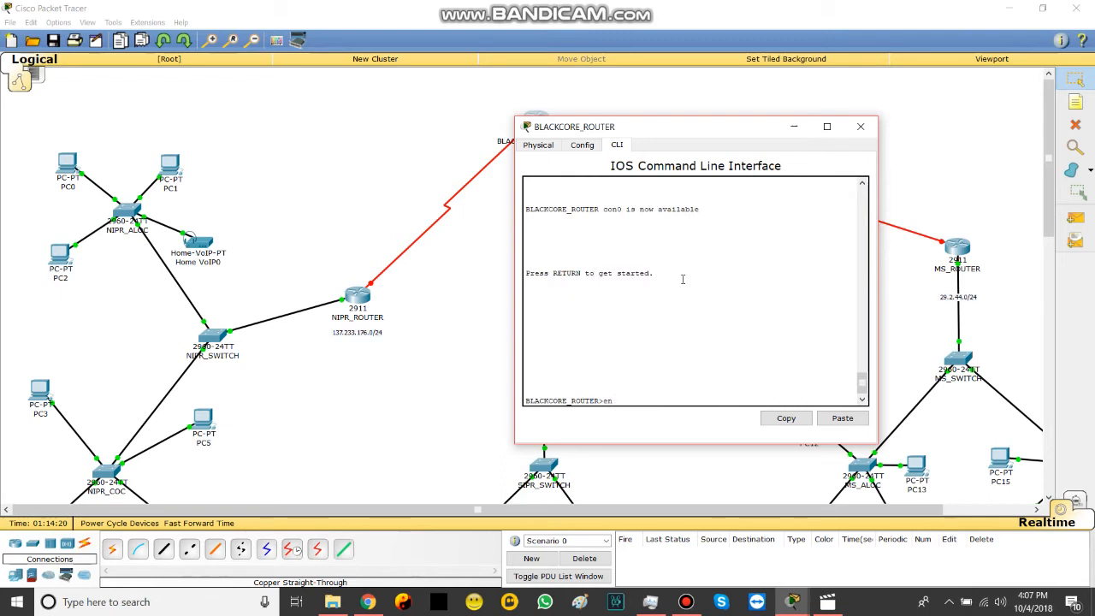
{"action": "key", "text": "Return"}
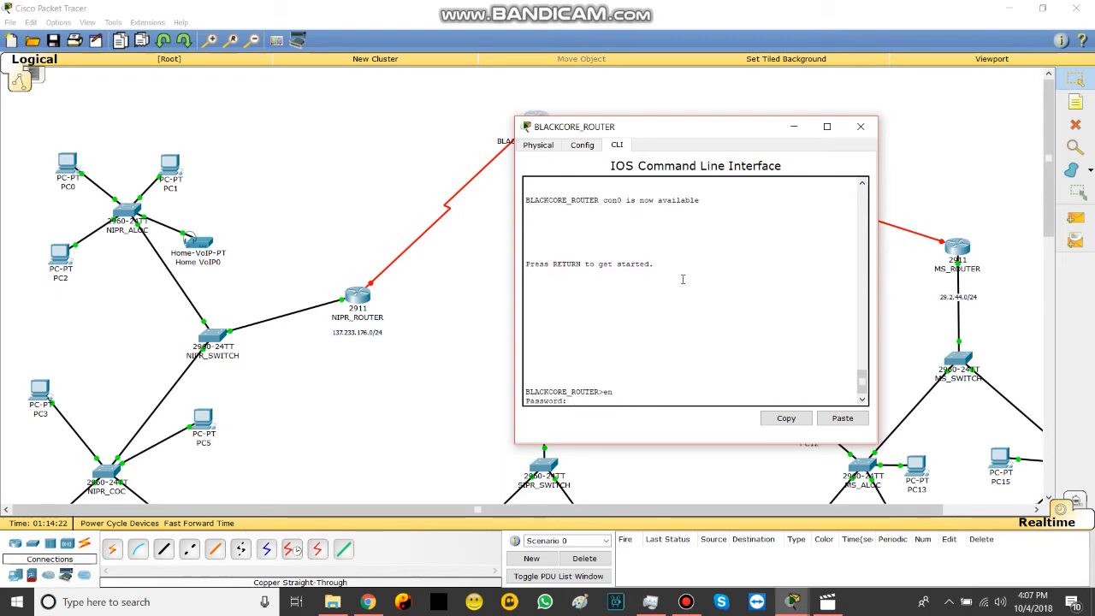
{"action": "key", "text": "Return"}
{"action": "type", "text": "en"}
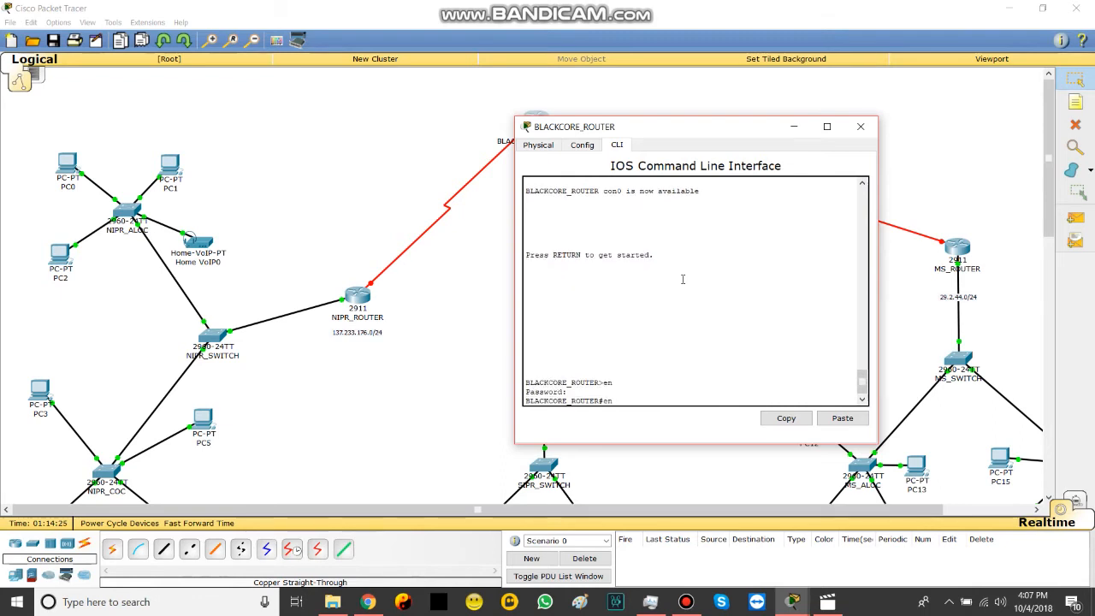
{"action": "key", "text": "Return"}
{"action": "type", "text": "conf t"}
{"action": "key", "text": "Return"}
{"action": "key", "text": "Return"}
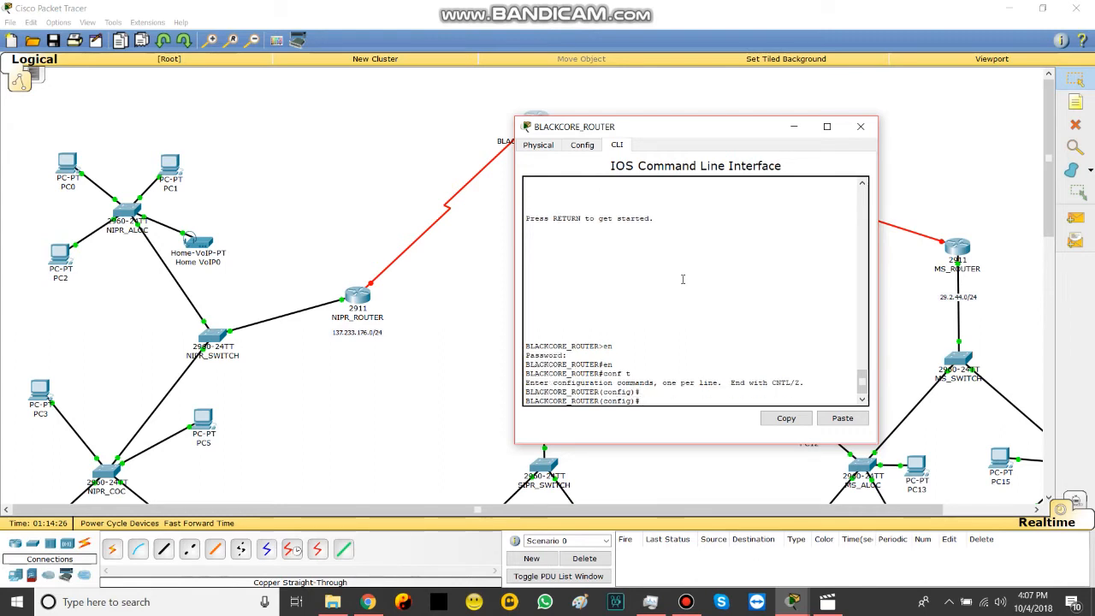
{"action": "type", "text": "int s0/0/0"}
{"action": "key", "text": "Return"}
Step: Bring up Serial0/0/0 and address it 10.102.2.13 255.255.255.240, correcting the incomplete mask
{"action": "type", "text": "no shut"}
{"action": "key", "text": "Return"}
{"action": "type", "text": "ip add 10.10"}
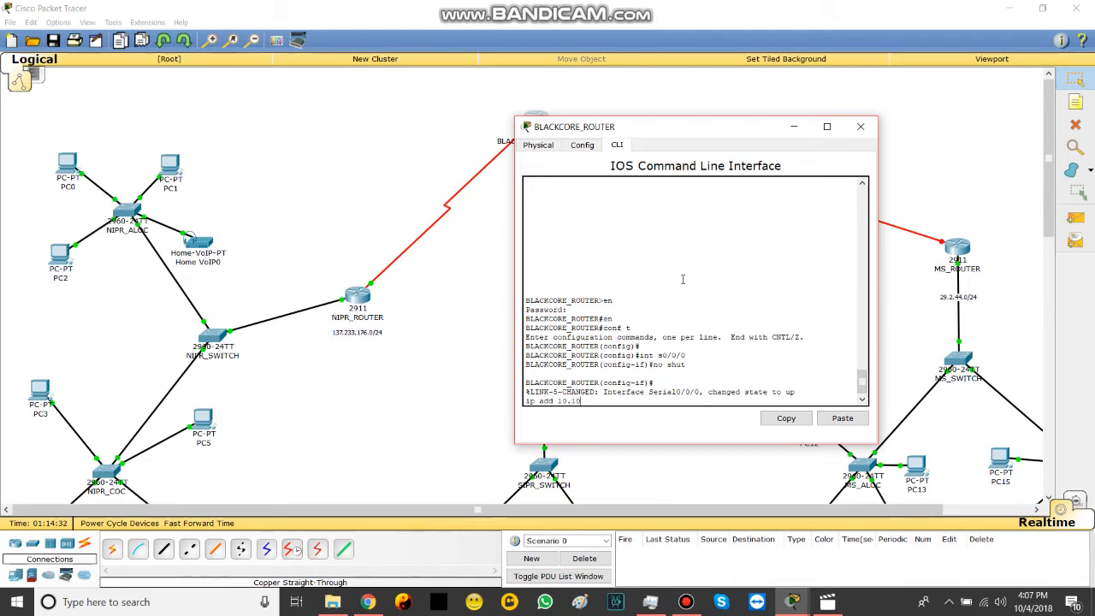
{"action": "type", "text": "2.2.13 255.255"}
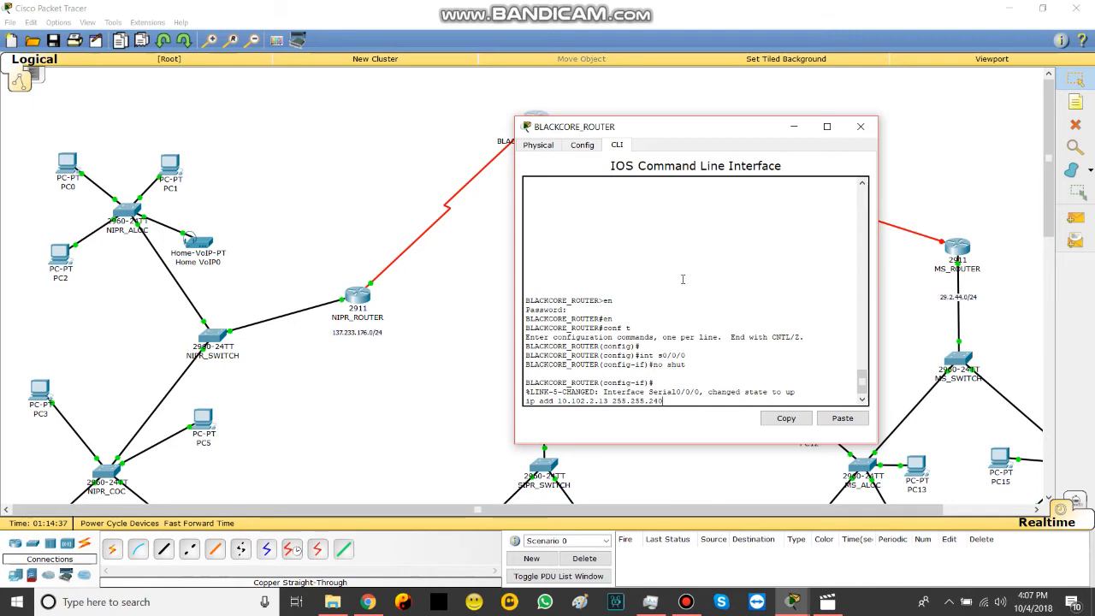
{"action": "type", "text": ".240"}
{"action": "key", "text": "Return"}
{"action": "key", "text": "Up"}
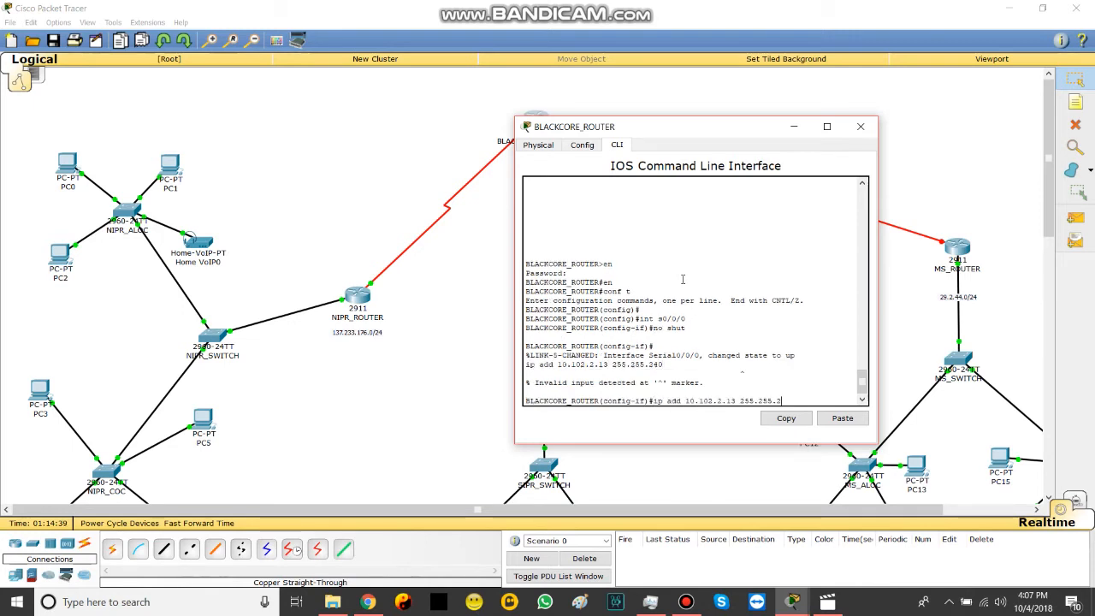
{"action": "type", "text": "55.240"}
{"action": "key", "text": "Return"}
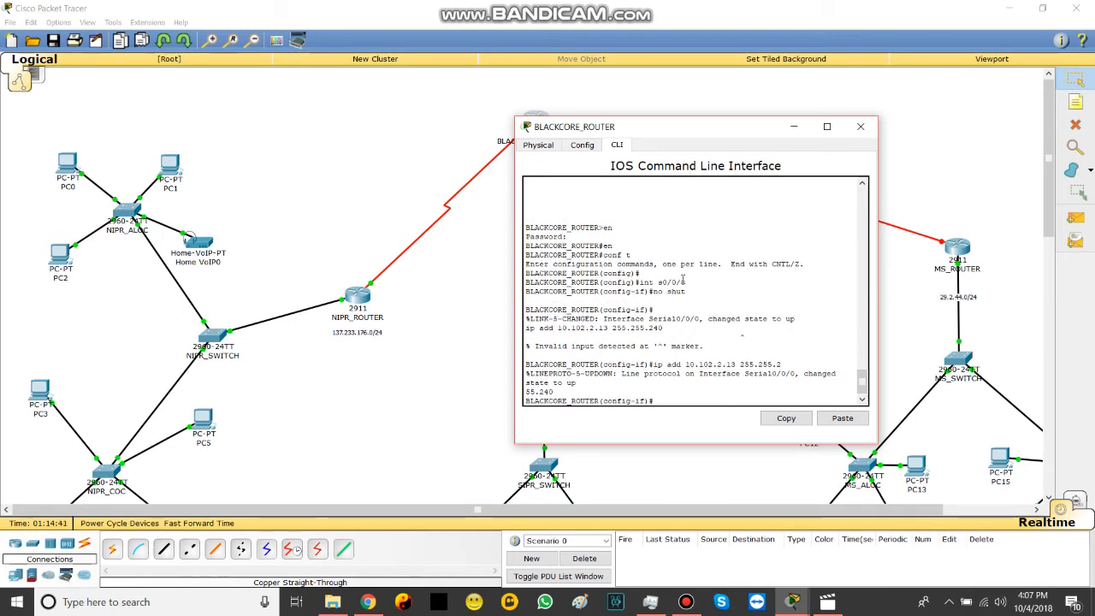
{"action": "left_click", "coordinate": [451, 408]}
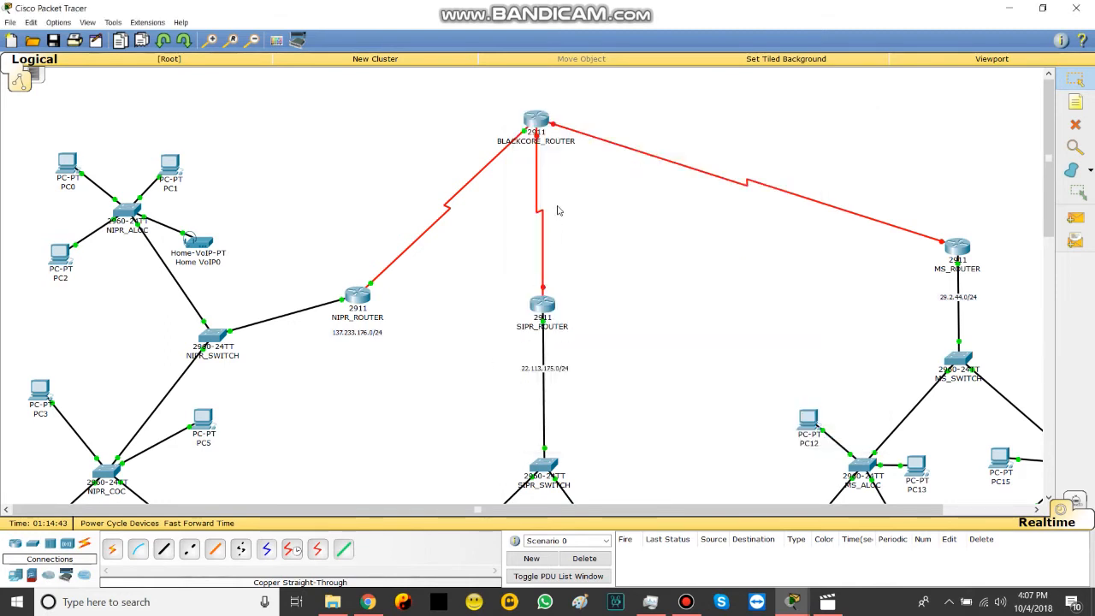
{"action": "left_click", "coordinate": [537, 137]}
Step: Bring up Serial0/0/1 and try addressing it 10.102.2.14 255.255.255.240, rejected as overlapping
{"action": "type", "text": "int s0/0/1"}
{"action": "key", "text": "Return"}
{"action": "type", "text": "no s"}
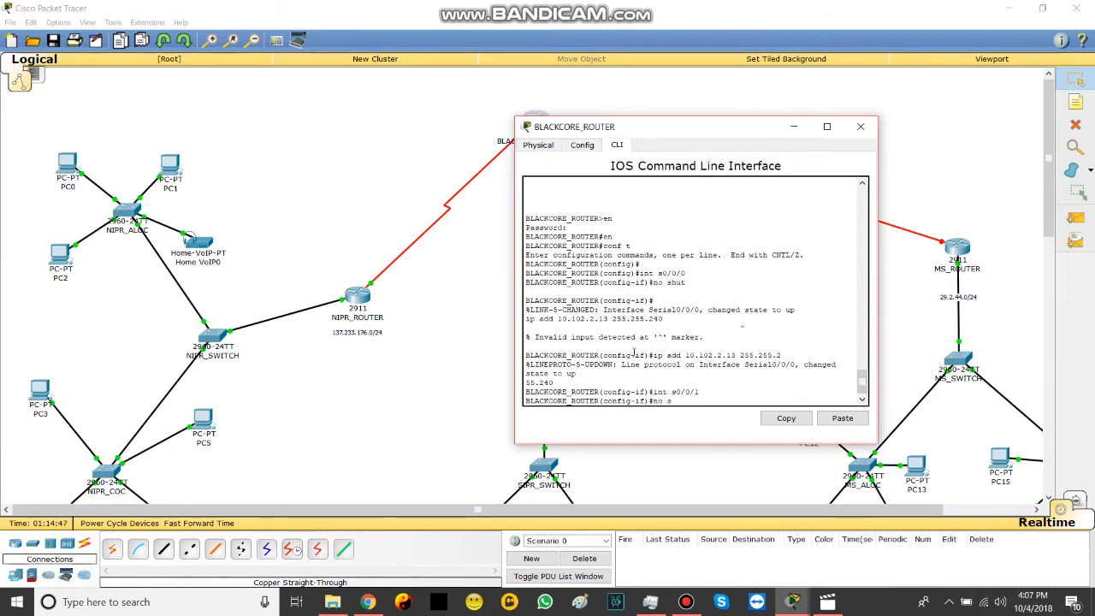
{"action": "type", "text": "hut"}
{"action": "key", "text": "Return"}
{"action": "type", "text": "ip add 10.102.2."}
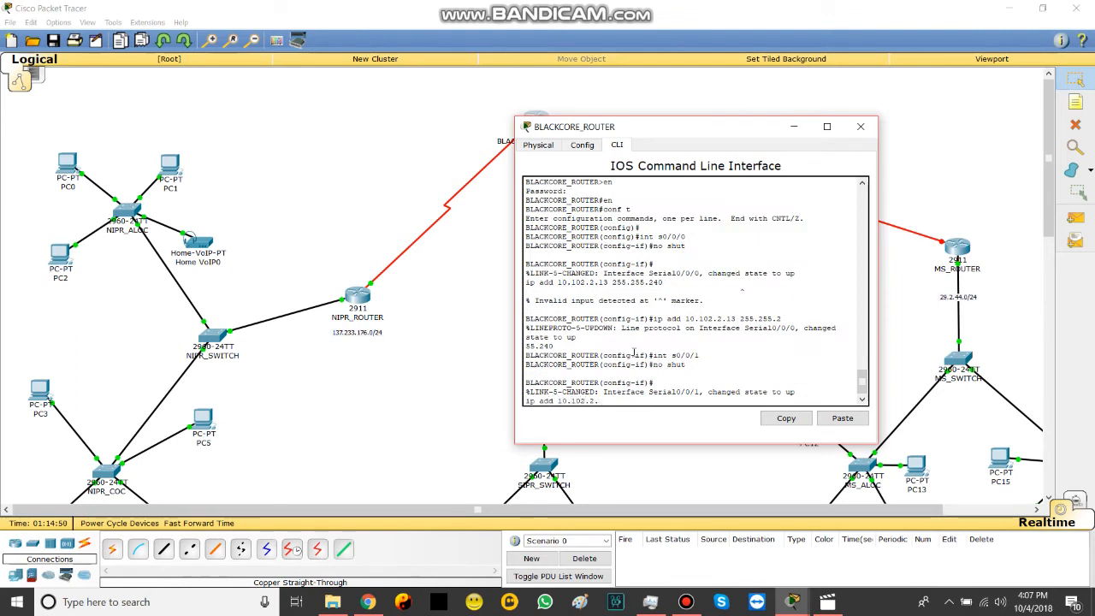
{"action": "type", "text": "14 255.255.255.240"}
{"action": "key", "text": "Return"}
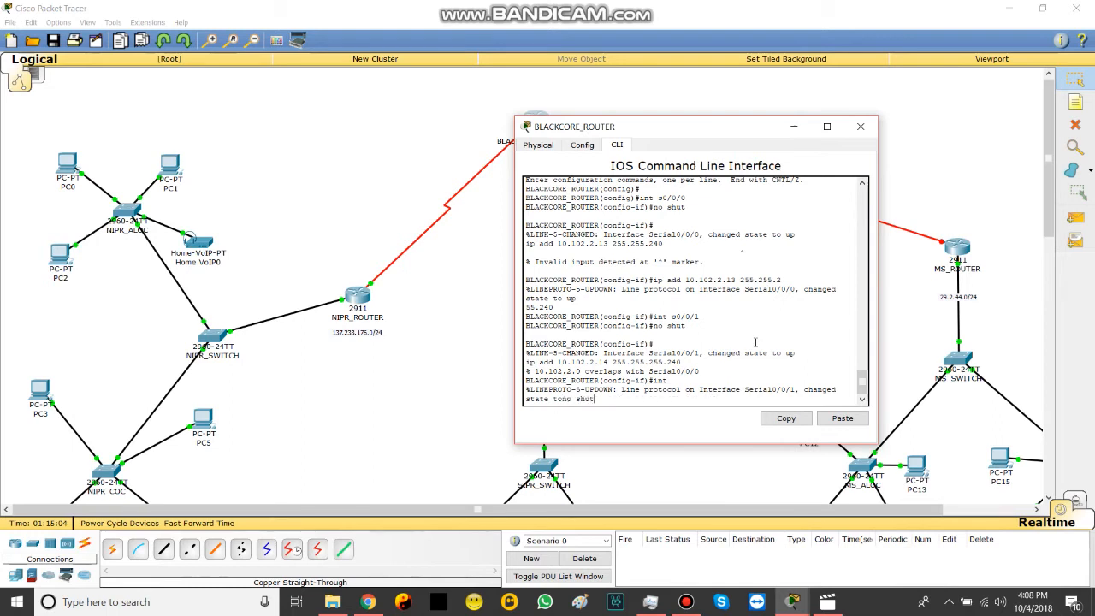
Step: Reapply 10.102.2.13 255.255.255.240 to Serial0/0/0 from command history
{"action": "type", "text": "no shut"}
{"action": "key", "text": "Up"}
{"action": "key", "text": "Return"}
{"action": "key", "text": "Up"}
{"action": "key", "text": "Up"}
{"action": "key", "text": "Up"}
{"action": "key", "text": "Up"}
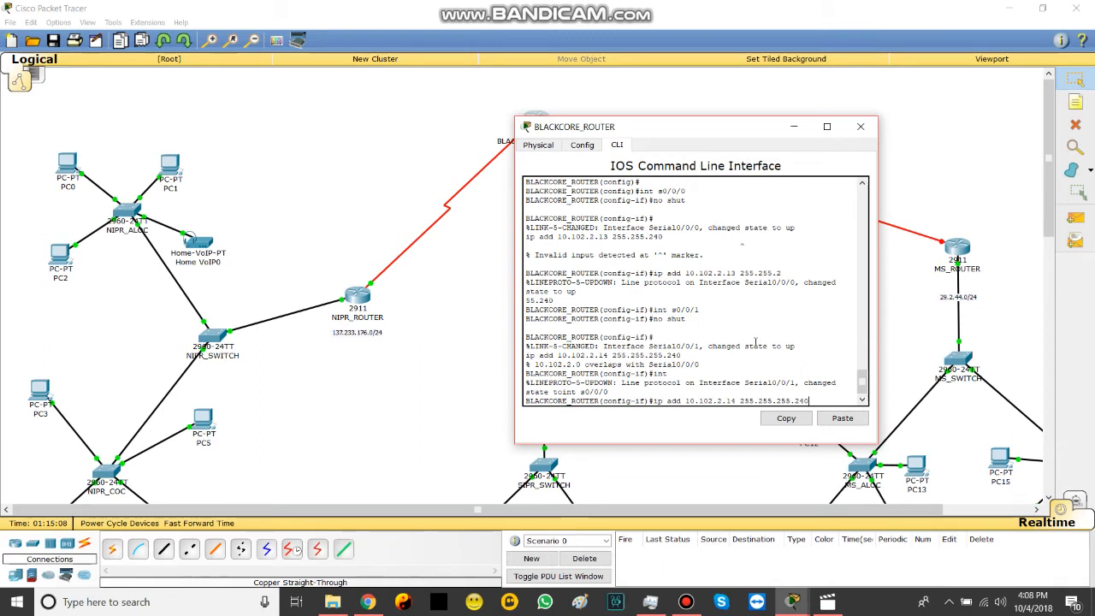
{"action": "key", "text": "Up"}
{"action": "key", "text": "Return"}
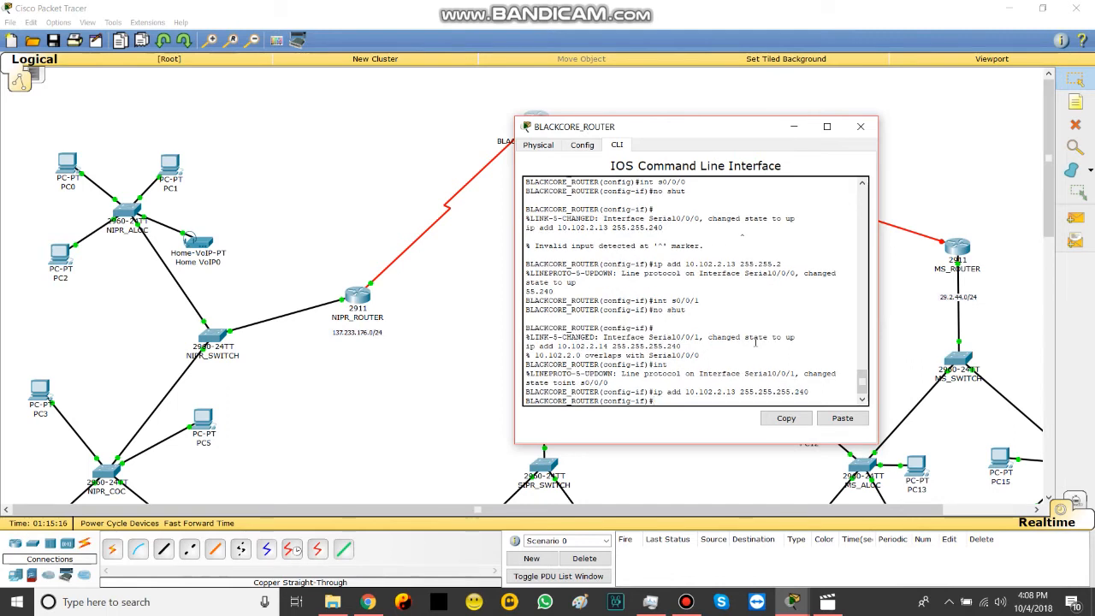
Step: Retry 10.102.2.14 on Serial0/0/1, then submit 10.102.2.15 instead
{"action": "key", "text": "Up"}
{"action": "key", "text": "Up"}
{"action": "key", "text": "Up"}
{"action": "key", "text": "Up"}
{"action": "key", "text": "Up"}
{"action": "key", "text": "Return"}
{"action": "key", "text": "Up"}
{"action": "key", "text": "Up"}
{"action": "key", "text": "Up"}
{"action": "key", "text": "Up"}
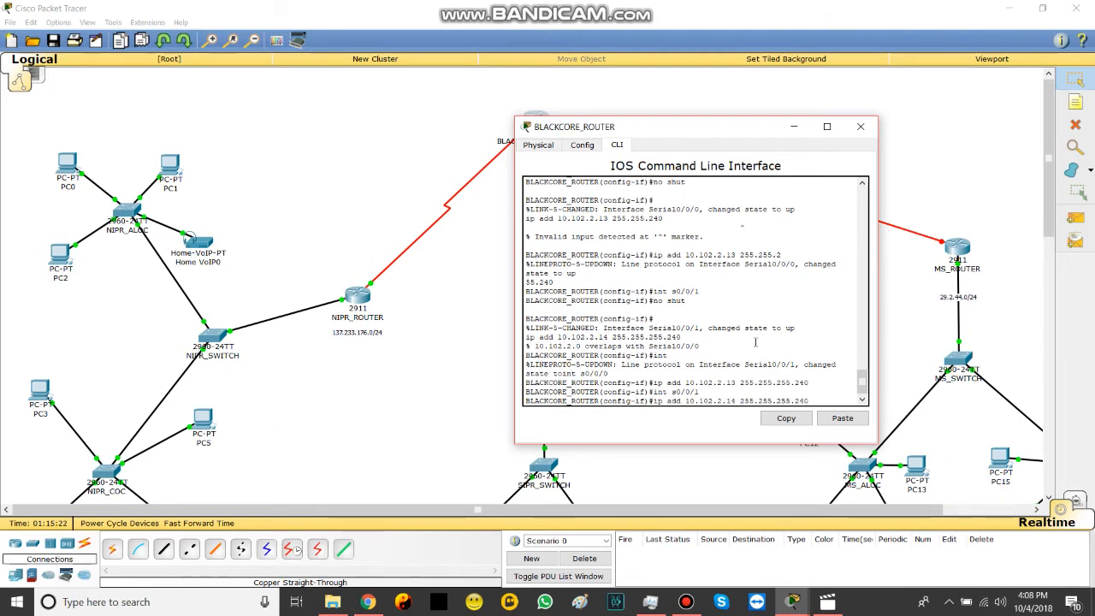
{"action": "key", "text": "Return"}
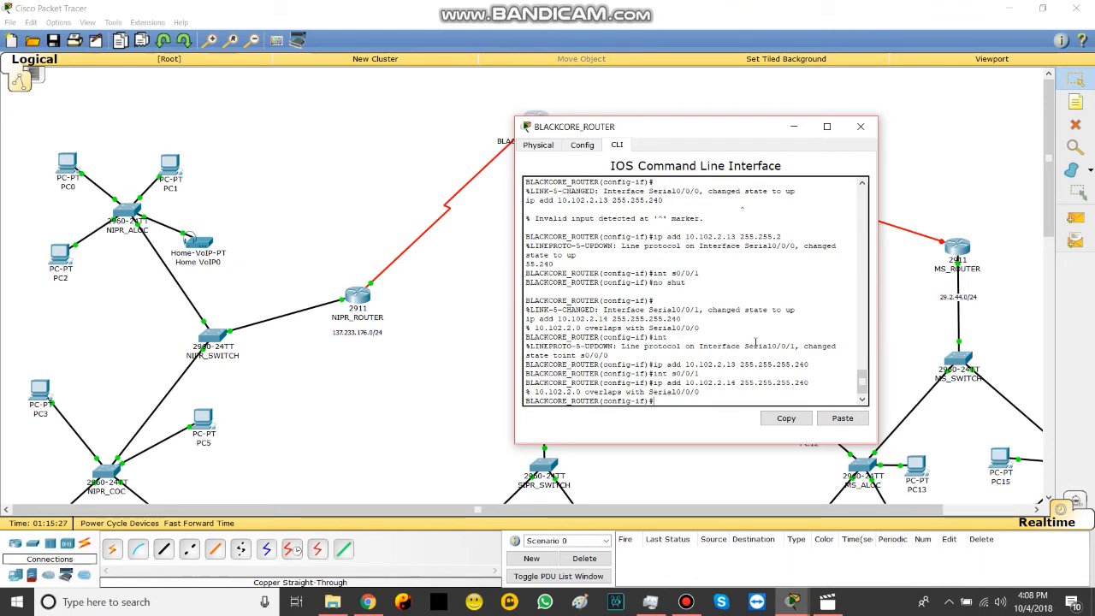
{"action": "key", "text": "Up"}
{"action": "key", "text": "Left"}
{"action": "key", "text": "BackSpace"}
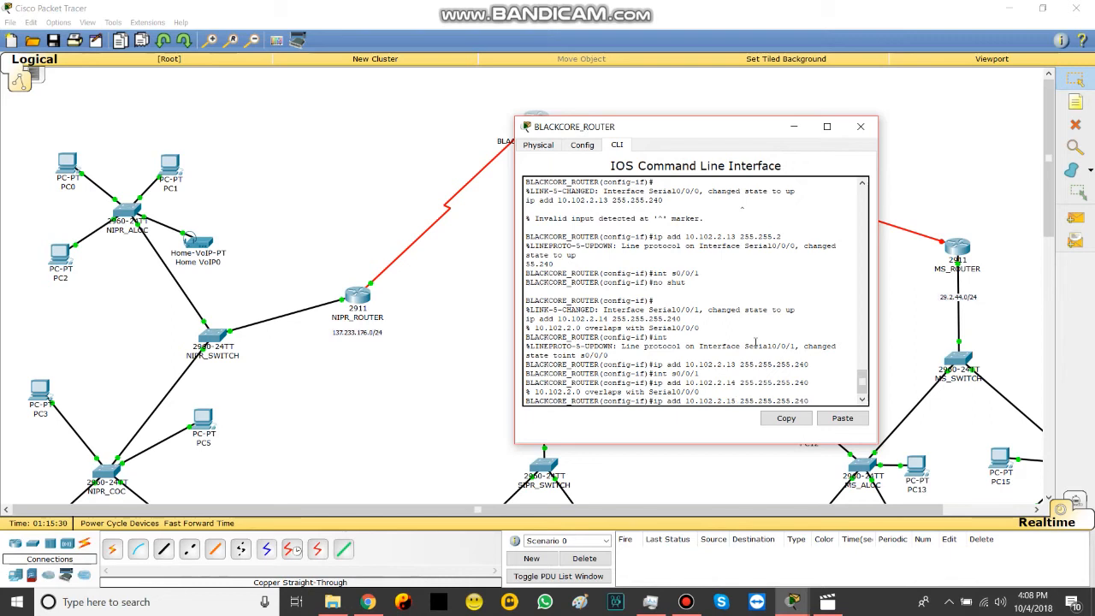
{"action": "type", "text": "5"}
{"action": "key", "text": "Return"}
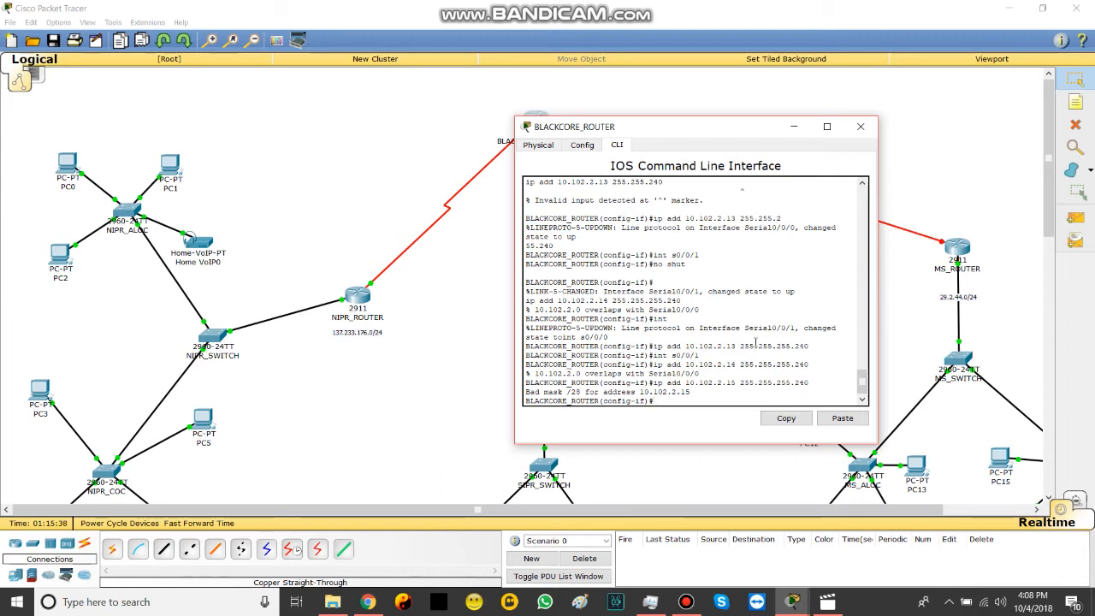
Step: Add a simple PDU ping from PC0 to BLACKCORE_ROUTER
{"action": "left_click", "coordinate": [466, 417]}
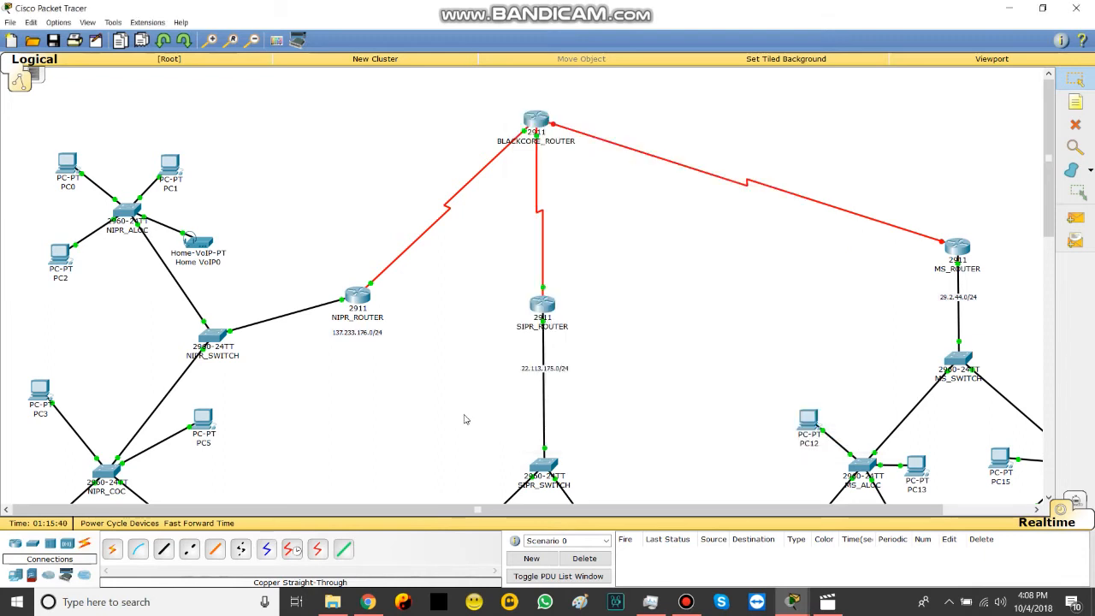
{"action": "left_click", "coordinate": [1075, 218]}
{"action": "left_click", "coordinate": [74, 164]}
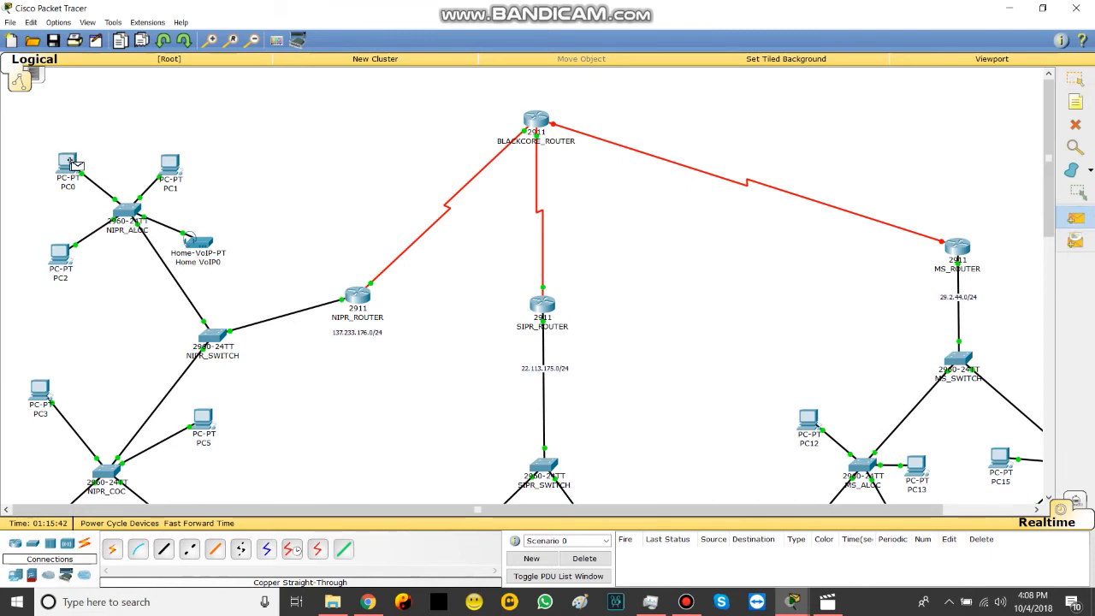
{"action": "left_click", "coordinate": [539, 120]}
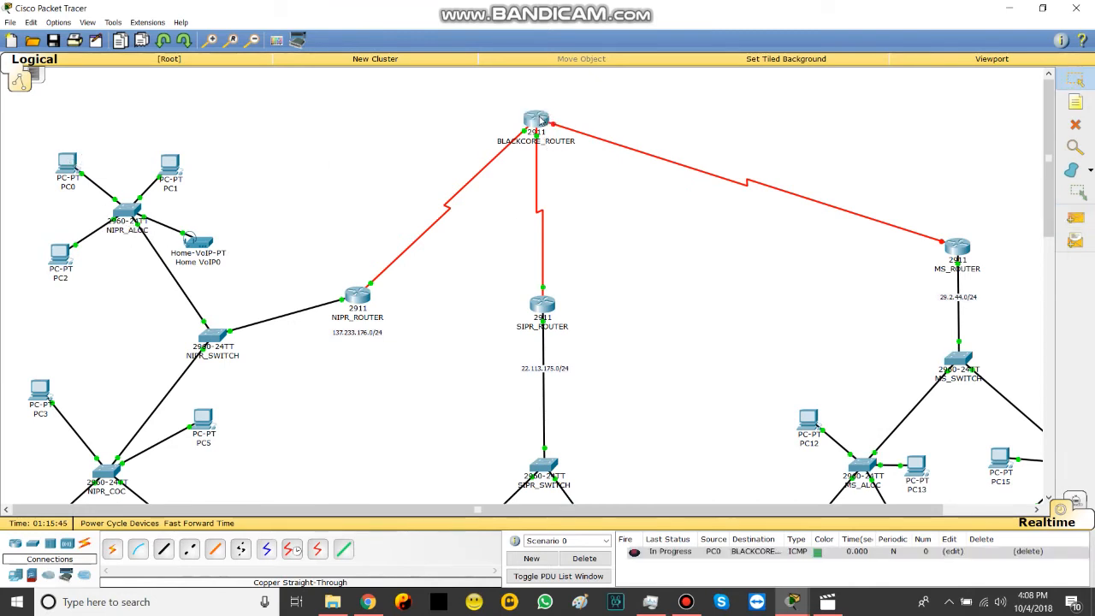
Step: Add a simple PDU ping from PC0 to NIPR_ROUTER, after NIPR_ALOC gives a no-ports warning
{"action": "left_click", "coordinate": [1076, 218]}
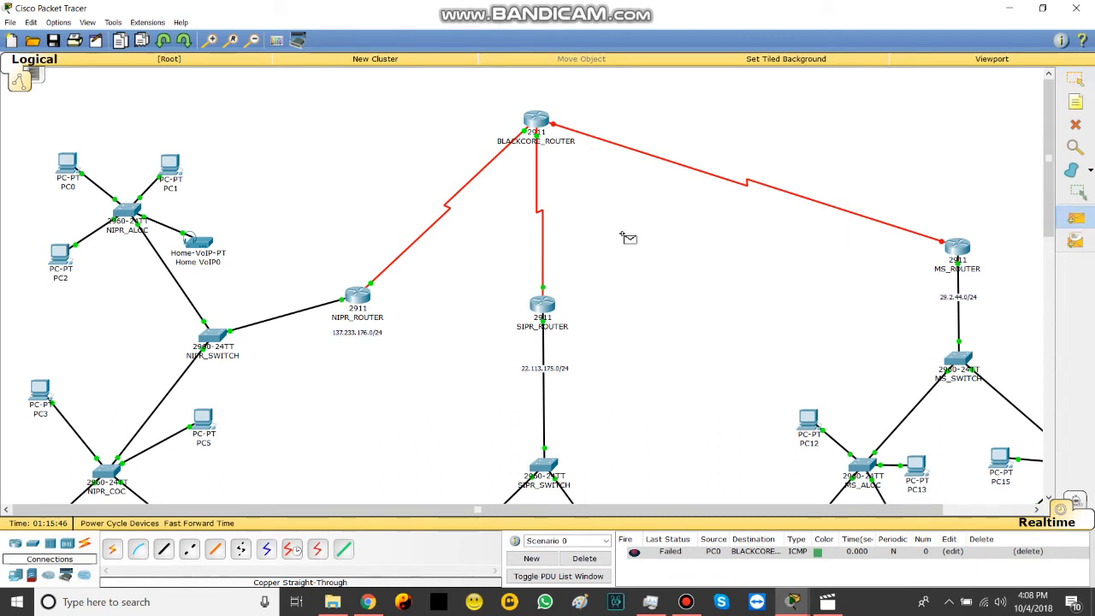
{"action": "left_click", "coordinate": [67, 163]}
{"action": "left_click", "coordinate": [128, 210]}
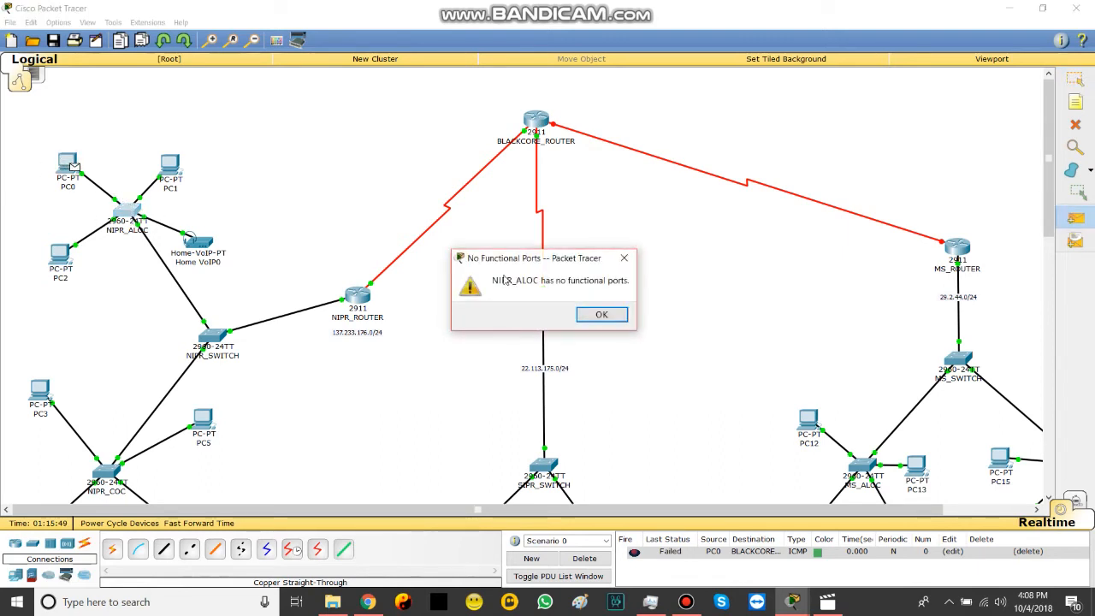
{"action": "left_click", "coordinate": [601, 315]}
{"action": "left_click", "coordinate": [76, 169]}
{"action": "left_click", "coordinate": [355, 299]}
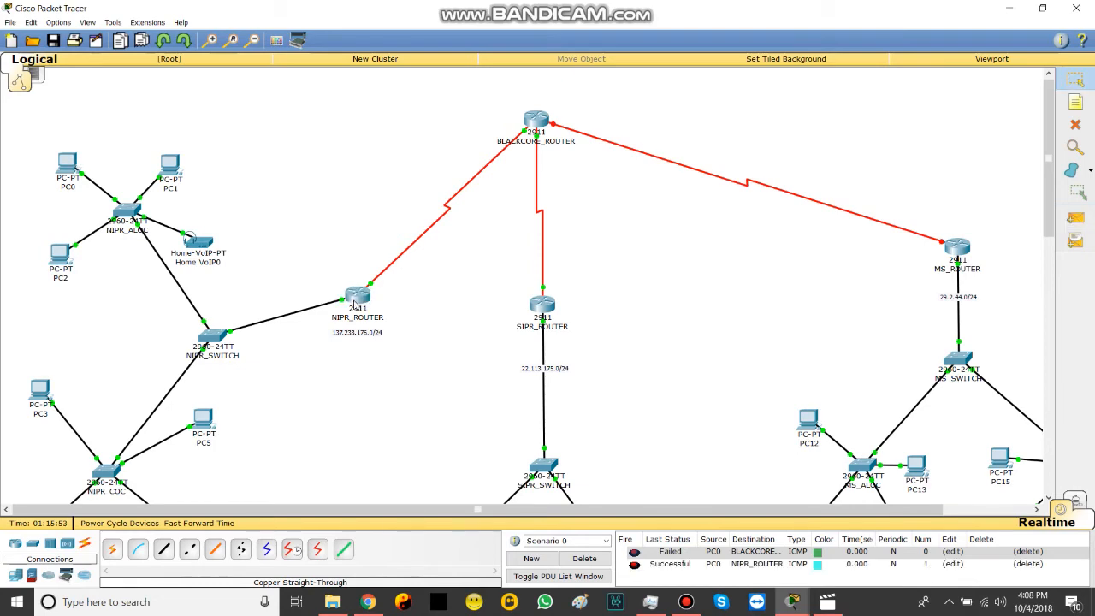
{"action": "left_click", "coordinate": [1075, 218]}
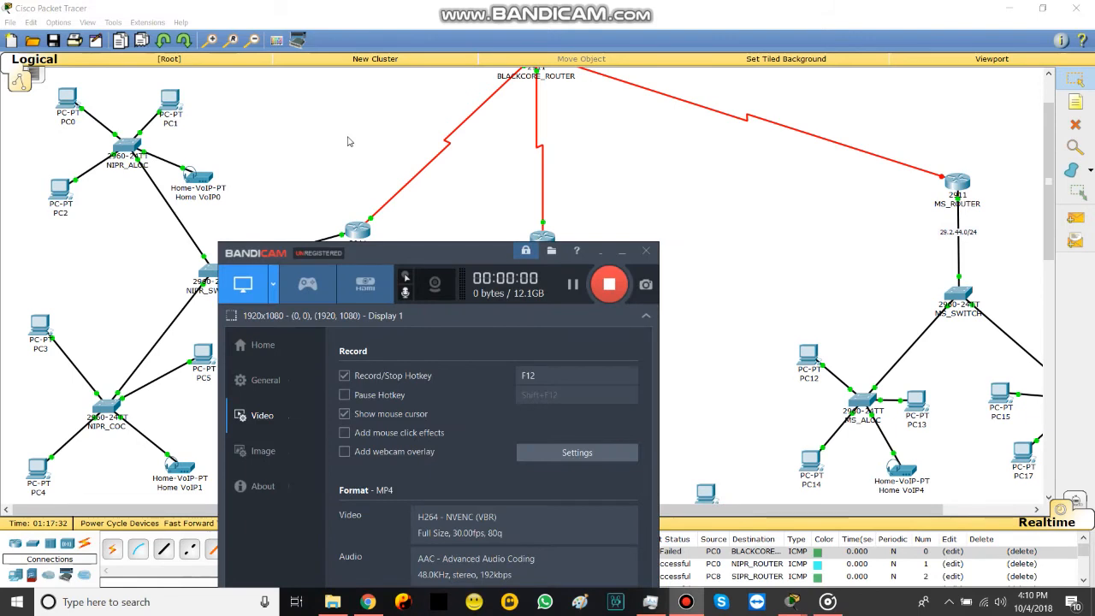
Step: Add simple PDU pings from PC0 to NIPR_ROUTER and PC4
{"action": "scroll", "coordinate": [351, 171], "scroll_direction": "up", "scroll_amount": 3}
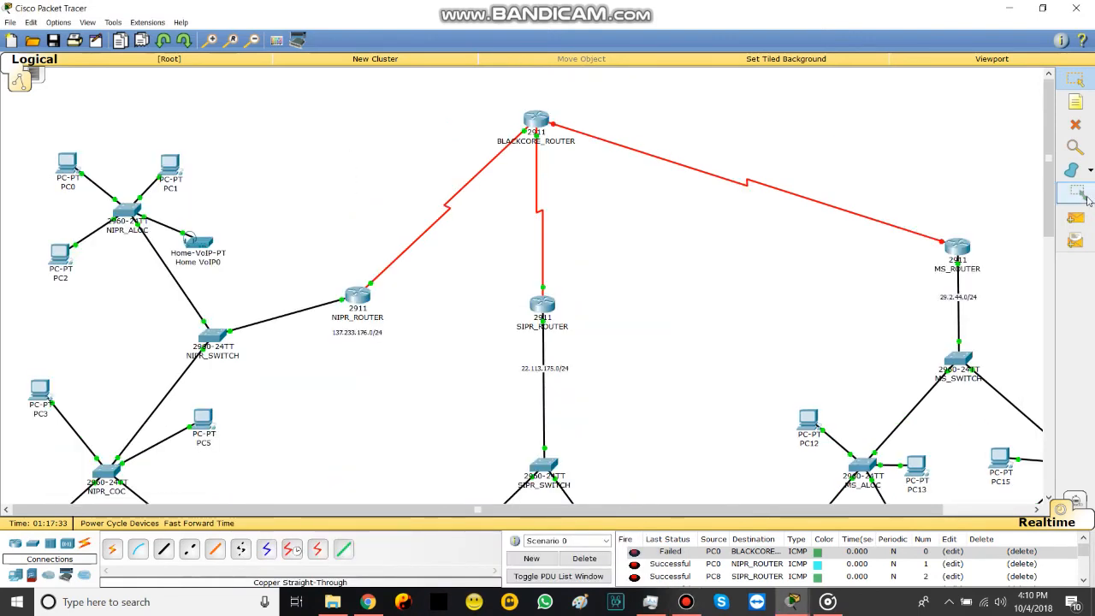
{"action": "left_click", "coordinate": [1075, 217]}
{"action": "left_click", "coordinate": [75, 165]}
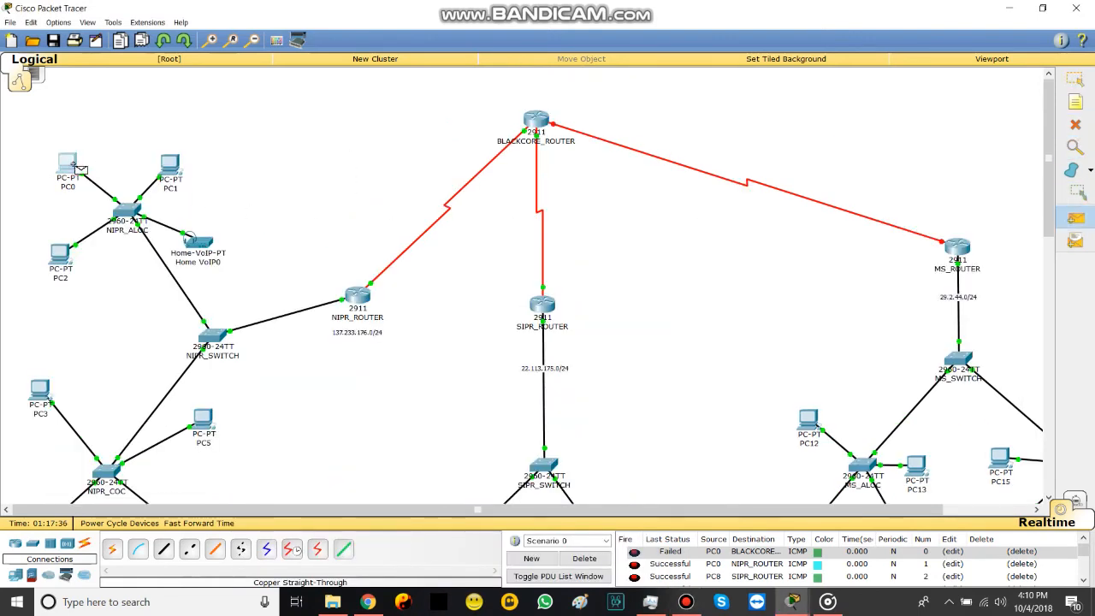
{"action": "left_click", "coordinate": [363, 301]}
{"action": "scroll", "coordinate": [693, 565], "scroll_direction": "down", "scroll_amount": 2}
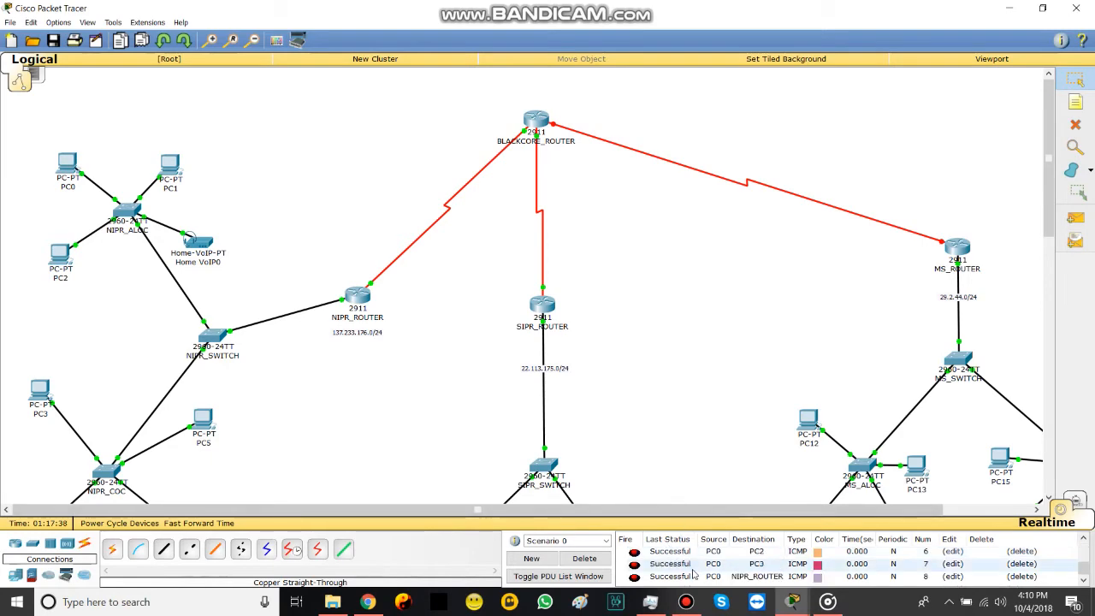
{"action": "scroll", "coordinate": [470, 391], "scroll_direction": "down", "scroll_amount": 6}
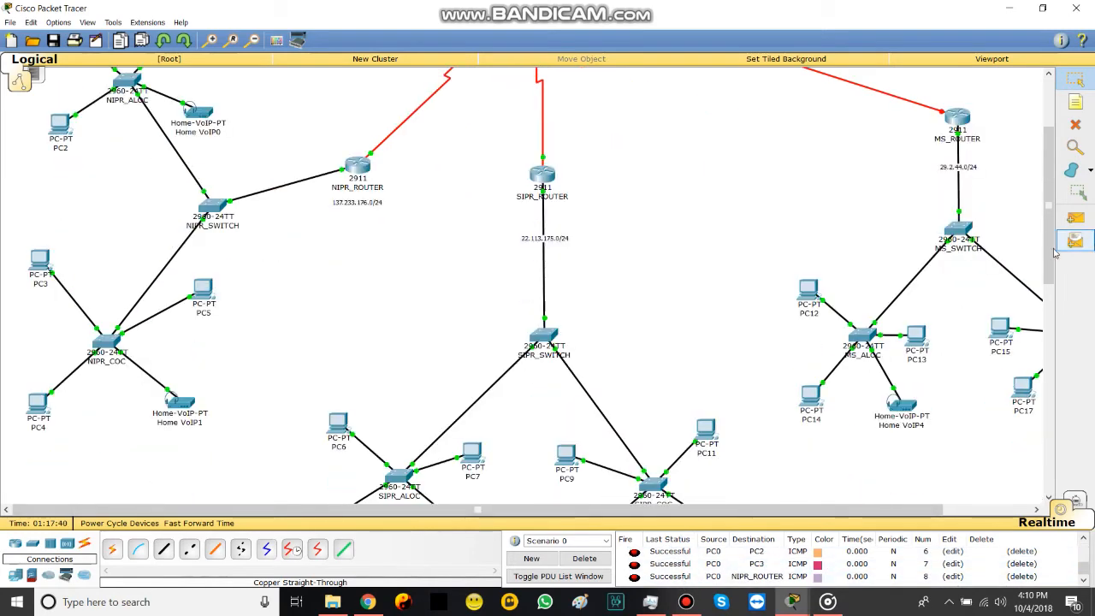
{"action": "left_click", "coordinate": [1075, 217]}
{"action": "scroll", "coordinate": [301, 291], "scroll_direction": "up", "scroll_amount": 6}
{"action": "scroll", "coordinate": [163, 308], "scroll_direction": "down", "scroll_amount": 6}
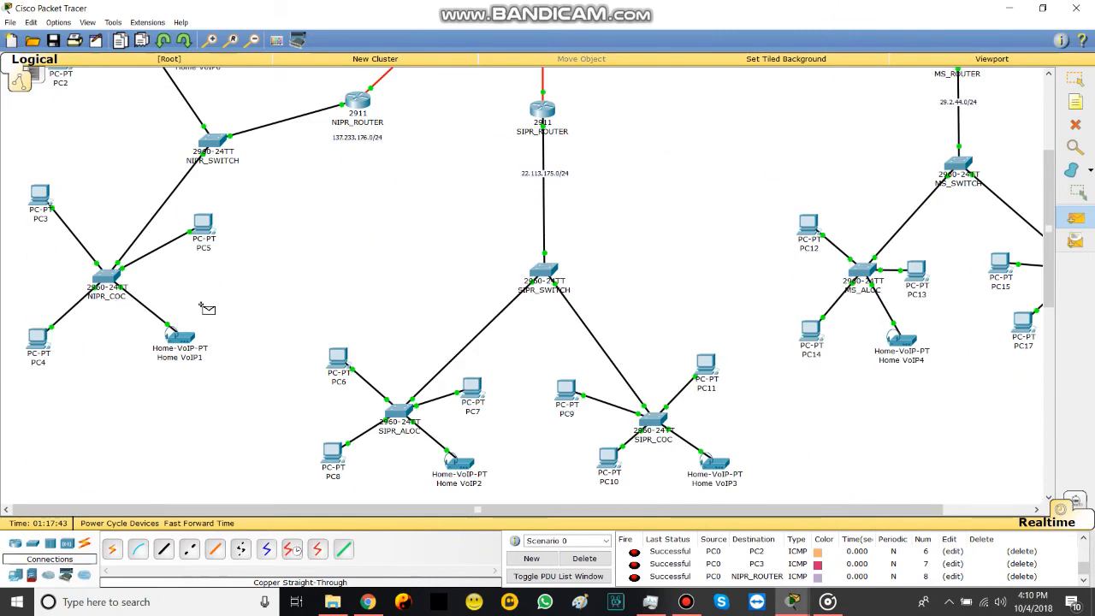
{"action": "left_click", "coordinate": [41, 344]}
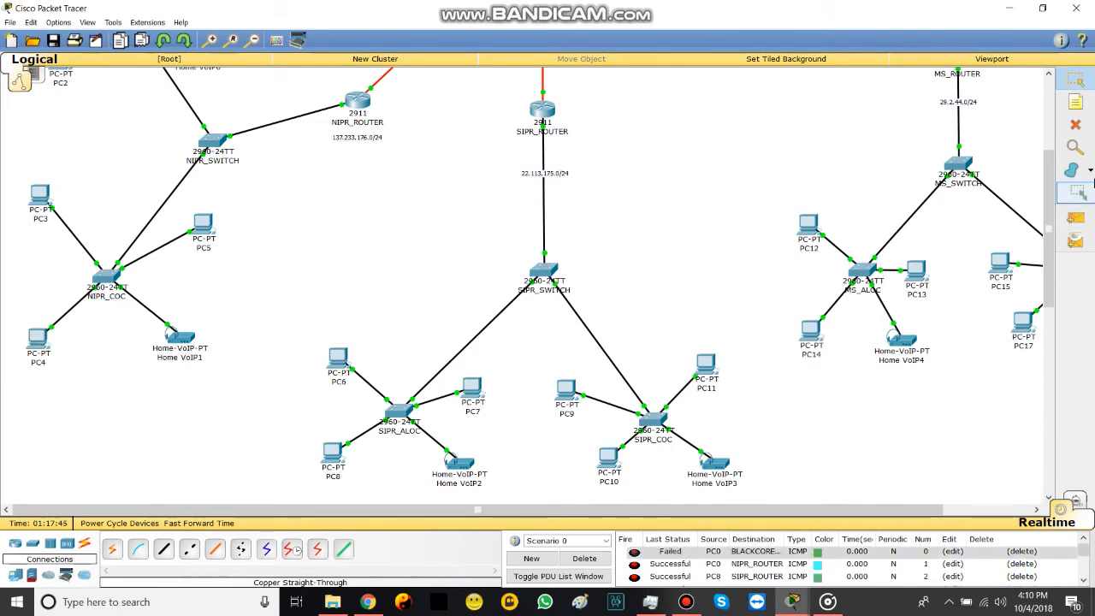
Step: Ping SIPR_ROUTER, Home VoIP3 and PC11 from PC6 with simple PDUs
{"action": "left_click", "coordinate": [1076, 218]}
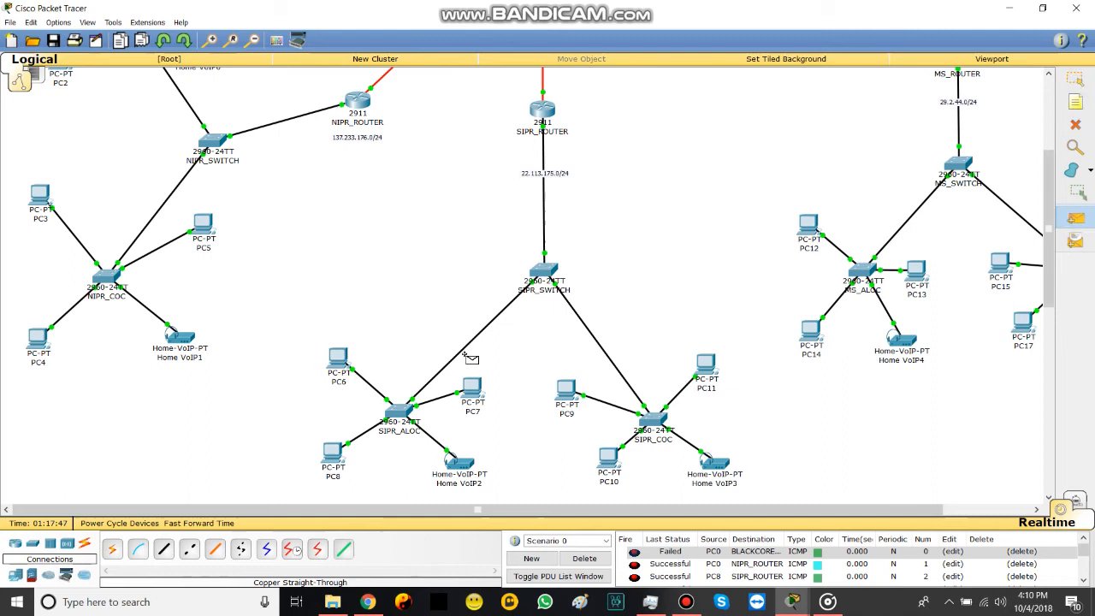
{"action": "left_click", "coordinate": [338, 364]}
{"action": "left_click", "coordinate": [543, 110]}
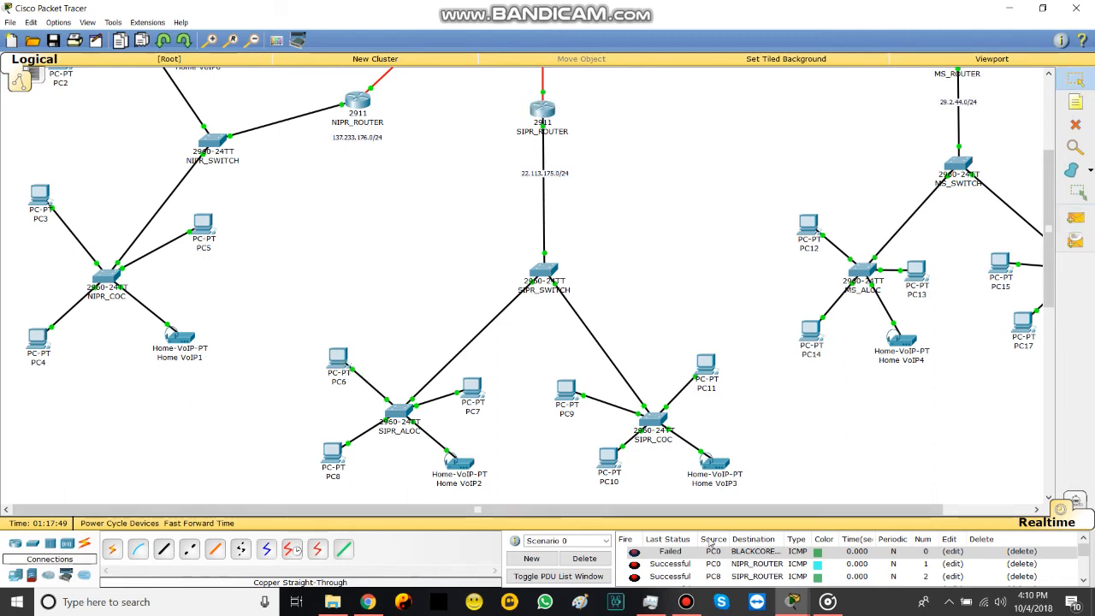
{"action": "scroll", "coordinate": [734, 575], "scroll_direction": "down", "scroll_amount": 2}
{"action": "scroll", "coordinate": [734, 575], "scroll_direction": "down", "scroll_amount": 2}
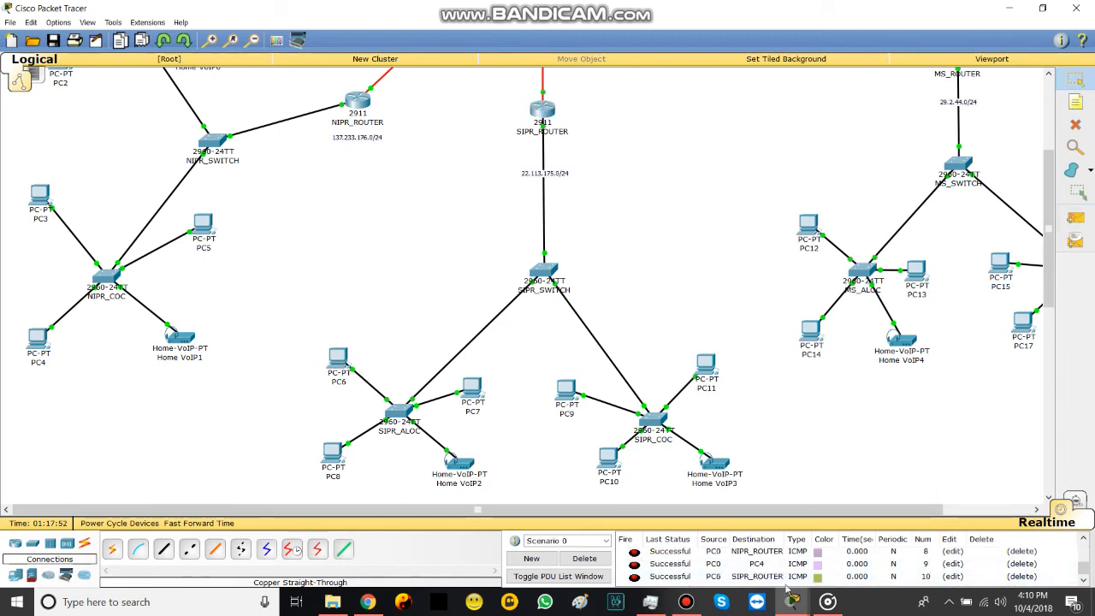
{"action": "left_click", "coordinate": [1076, 218]}
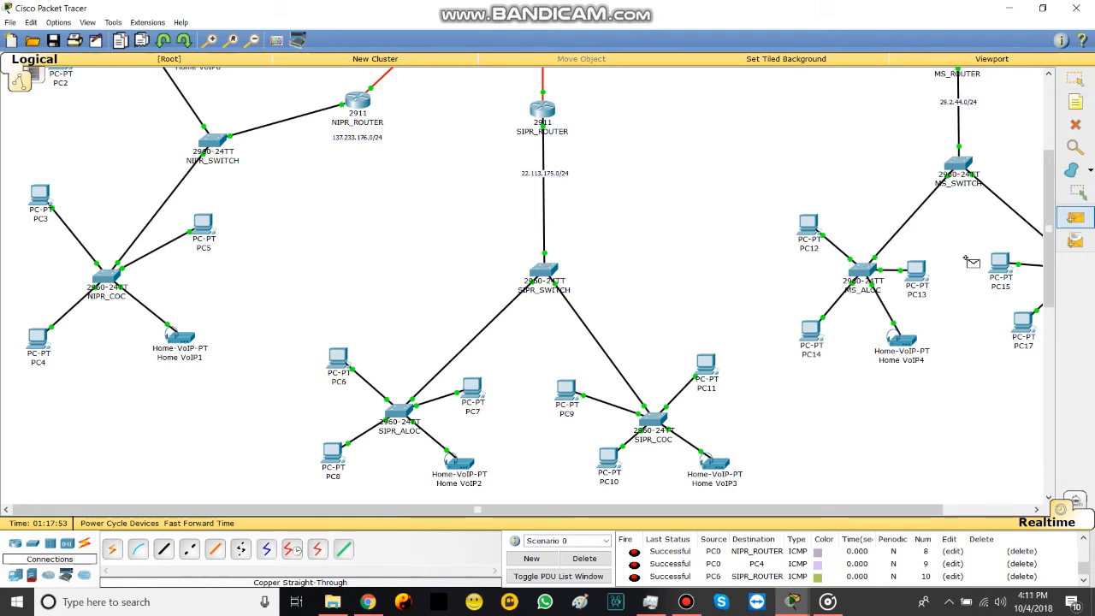
{"action": "left_click", "coordinate": [345, 373]}
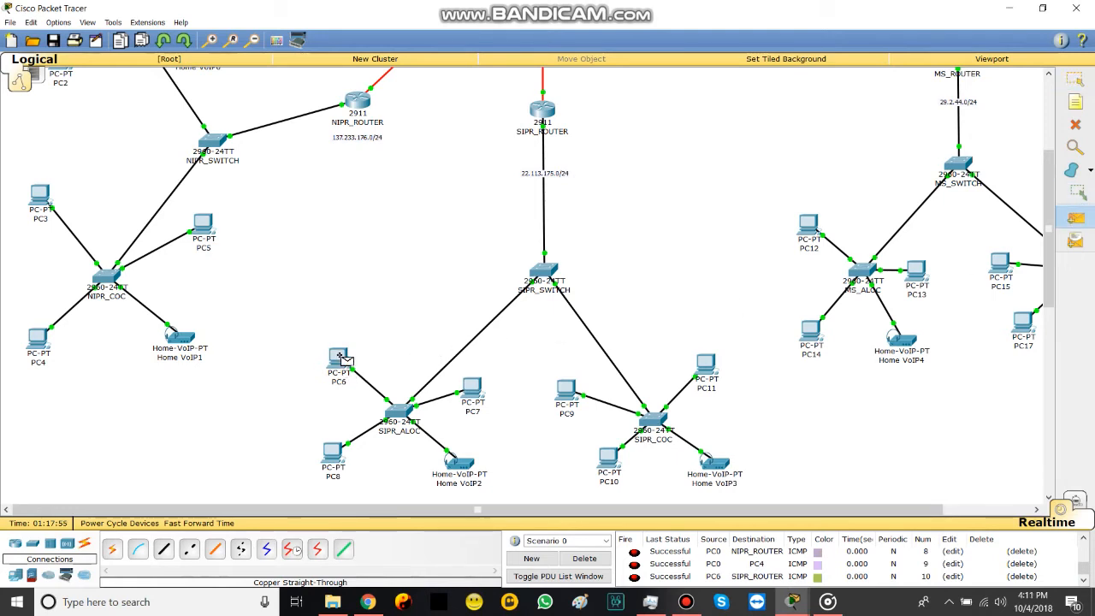
{"action": "left_click", "coordinate": [714, 466]}
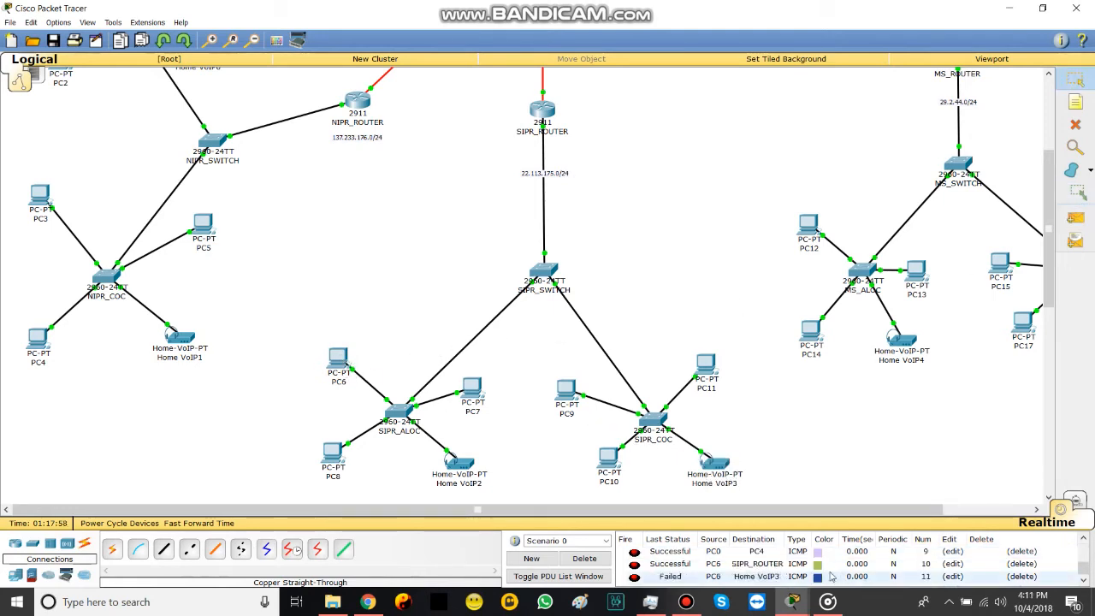
{"action": "left_click", "coordinate": [1075, 218]}
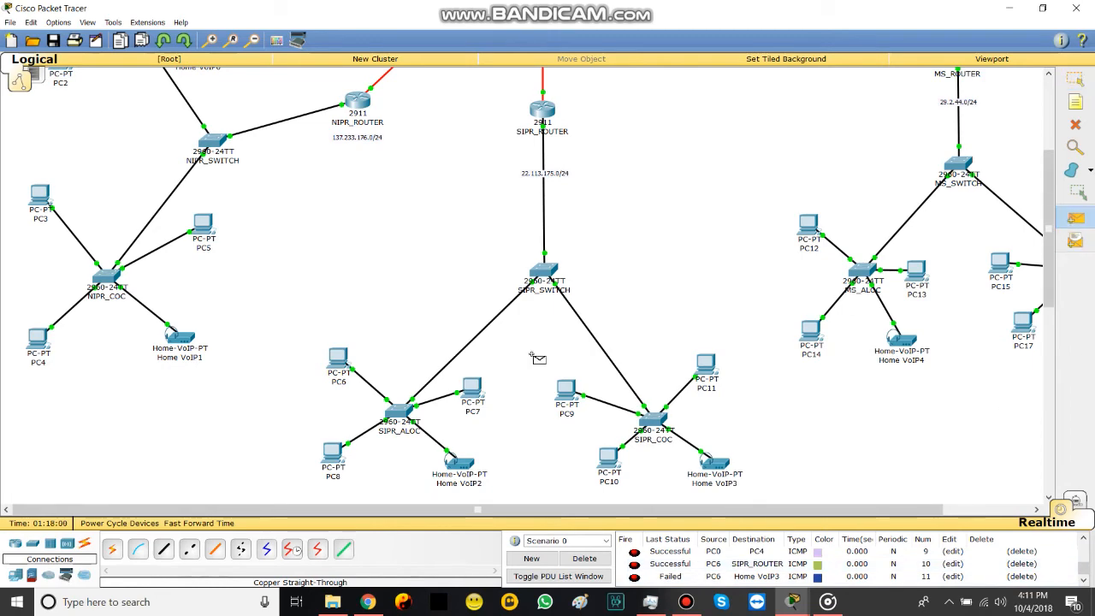
{"action": "left_click", "coordinate": [356, 375]}
{"action": "left_click", "coordinate": [704, 369]}
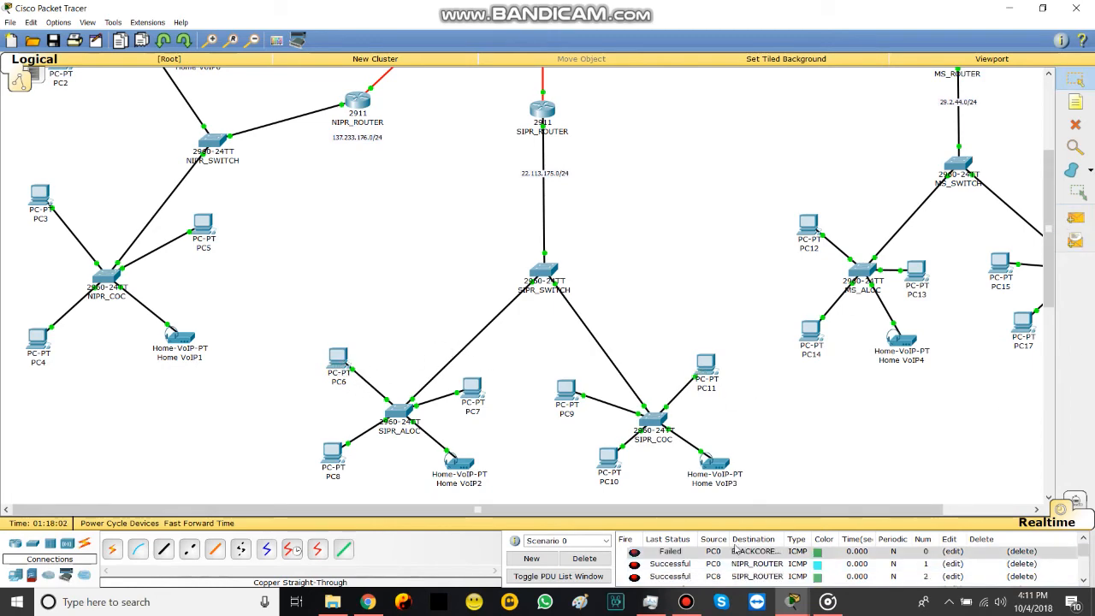
Step: Add a simple PDU ping from PC14 to MS_ROUTER
{"action": "scroll", "coordinate": [885, 453], "scroll_direction": "up", "scroll_amount": 2}
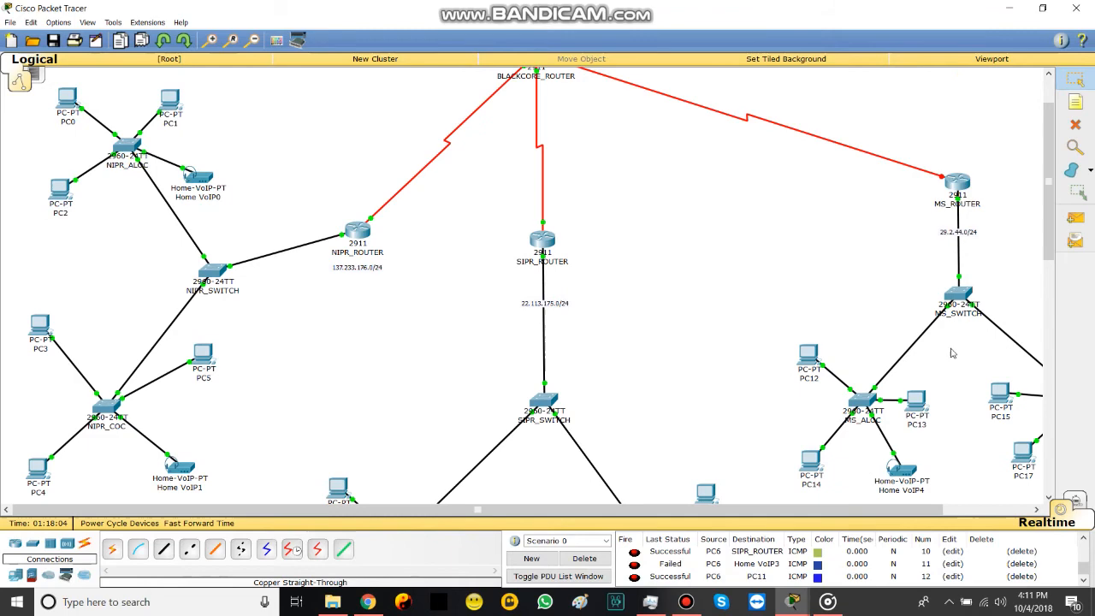
{"action": "scroll", "coordinate": [891, 483], "scroll_direction": "down", "scroll_amount": 3}
{"action": "scroll", "coordinate": [896, 512], "scroll_direction": "right", "scroll_amount": 2}
{"action": "scroll", "coordinate": [941, 445], "scroll_direction": "up", "scroll_amount": 1}
{"action": "scroll", "coordinate": [958, 424], "scroll_direction": "up", "scroll_amount": 2}
{"action": "scroll", "coordinate": [959, 424], "scroll_direction": "down", "scroll_amount": 2}
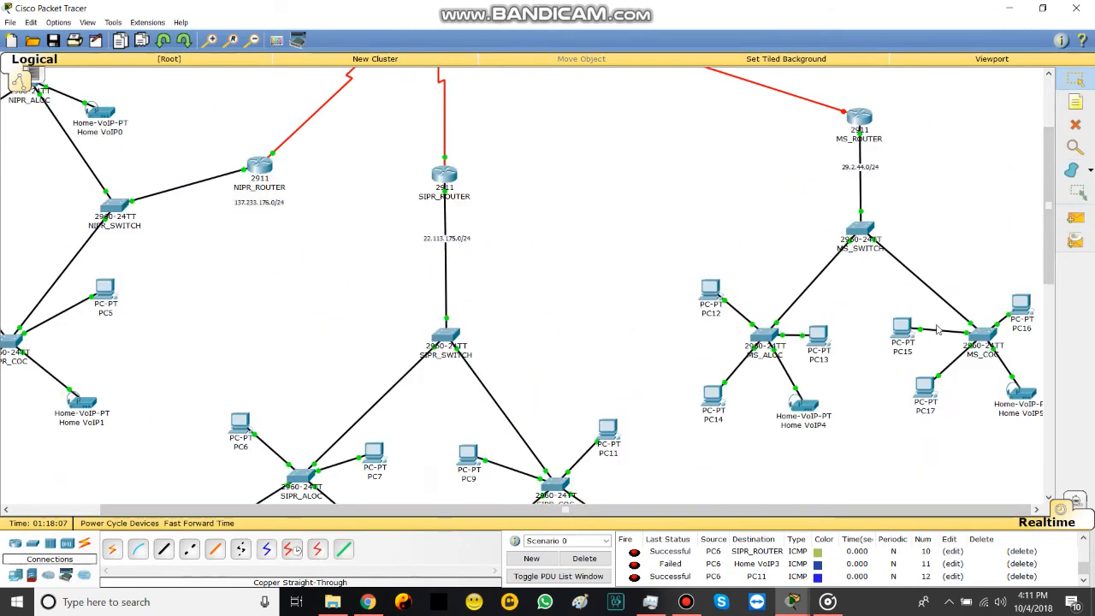
{"action": "left_click", "coordinate": [1076, 218]}
{"action": "left_click", "coordinate": [717, 333]}
{"action": "scroll", "coordinate": [851, 329], "scroll_direction": "up", "scroll_amount": 2}
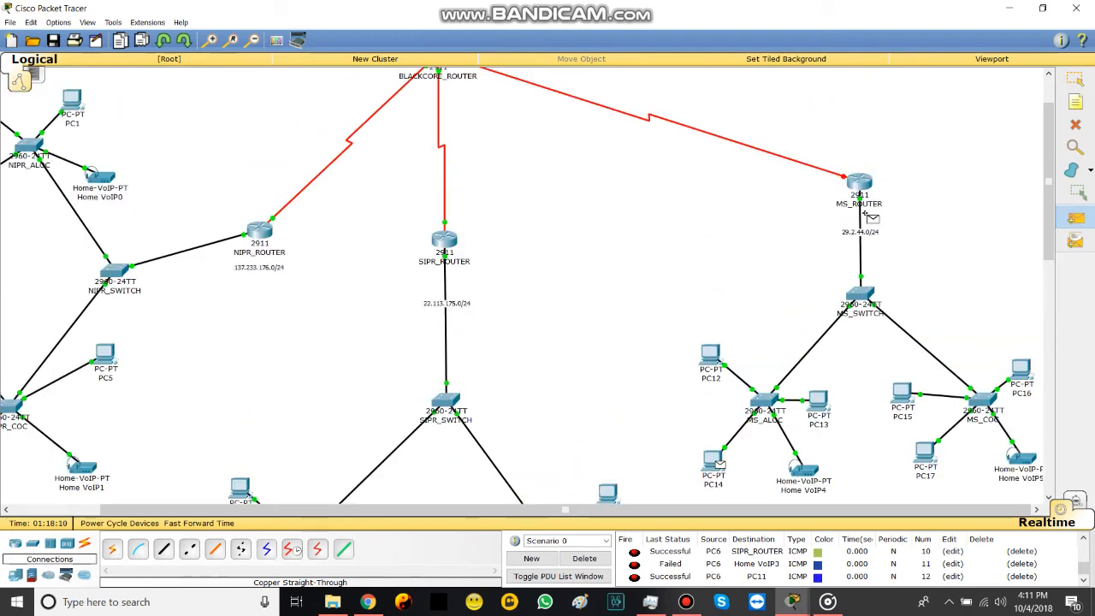
{"action": "left_click", "coordinate": [859, 184]}
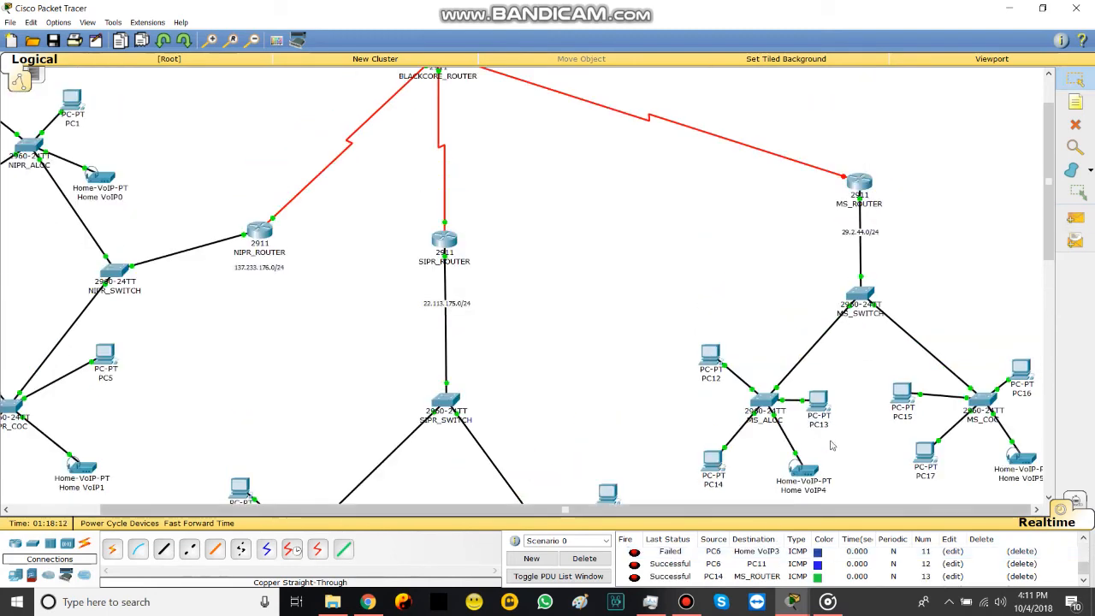
{"action": "scroll", "coordinate": [984, 205], "scroll_direction": "down", "scroll_amount": 2}
Step: Ping MS_ROUTER and PC14 from PC17 with simple PDUs
{"action": "left_click", "coordinate": [1075, 218]}
{"action": "left_click", "coordinate": [929, 328]}
{"action": "scroll", "coordinate": [936, 338], "scroll_direction": "up", "scroll_amount": 1}
{"action": "left_click", "coordinate": [862, 122]}
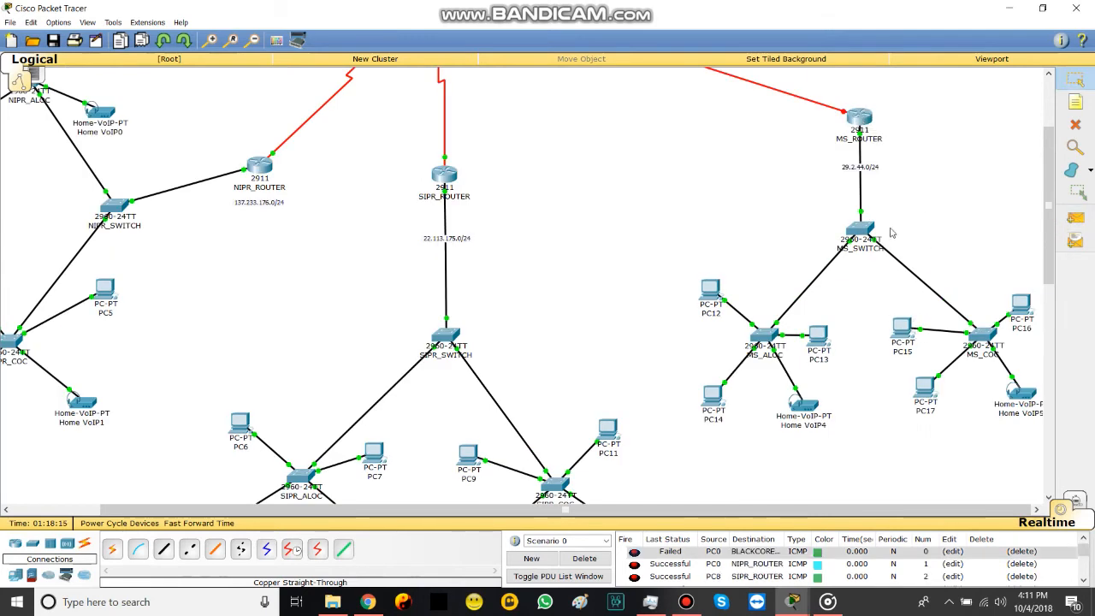
{"action": "left_click", "coordinate": [1075, 219]}
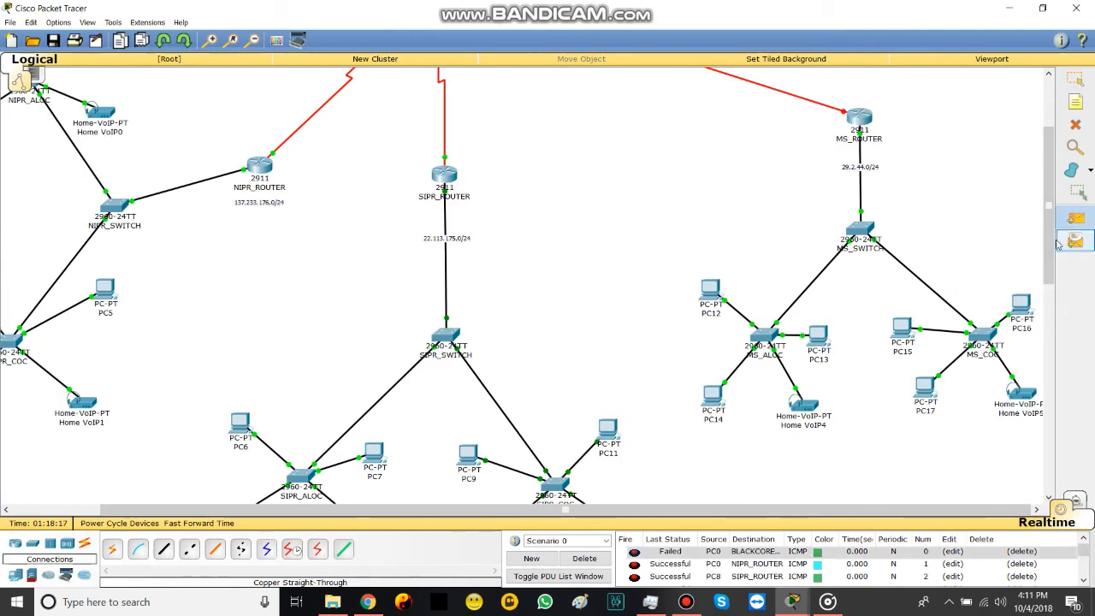
{"action": "left_click", "coordinate": [931, 396]}
{"action": "left_click", "coordinate": [713, 395]}
Step: Try pinging BLACKCORE_ROUTER from PC0 and dismiss the no-functional-ports warning
{"action": "scroll", "coordinate": [772, 562], "scroll_direction": "down", "scroll_amount": 5}
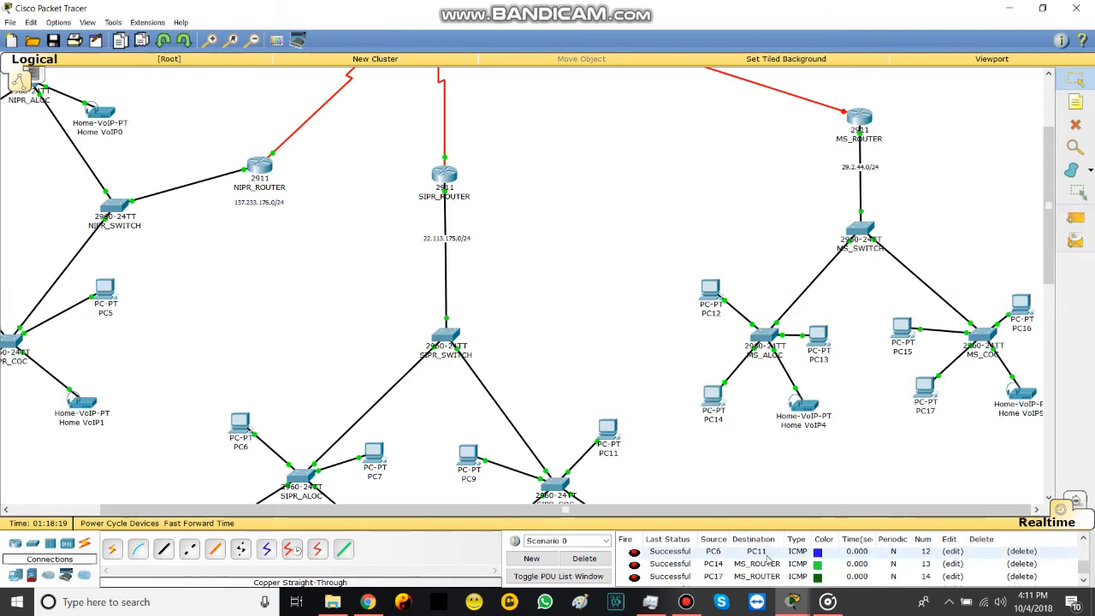
{"action": "scroll", "coordinate": [582, 402], "scroll_direction": "down", "scroll_amount": 2}
{"action": "scroll", "coordinate": [582, 402], "scroll_direction": "up", "scroll_amount": 4}
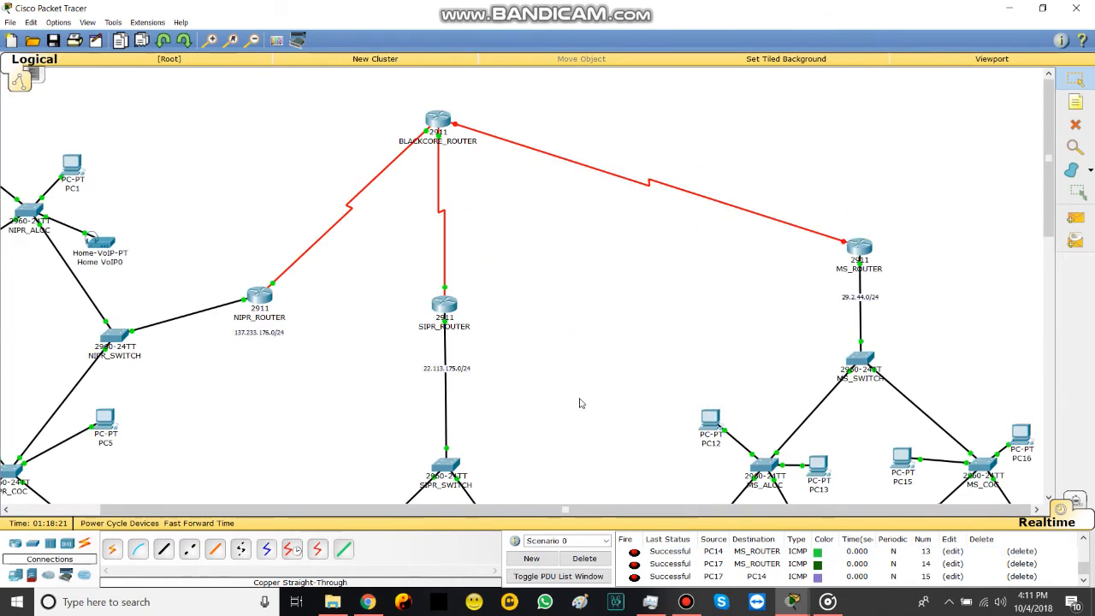
{"action": "scroll", "coordinate": [495, 293], "scroll_direction": "left", "scroll_amount": 3}
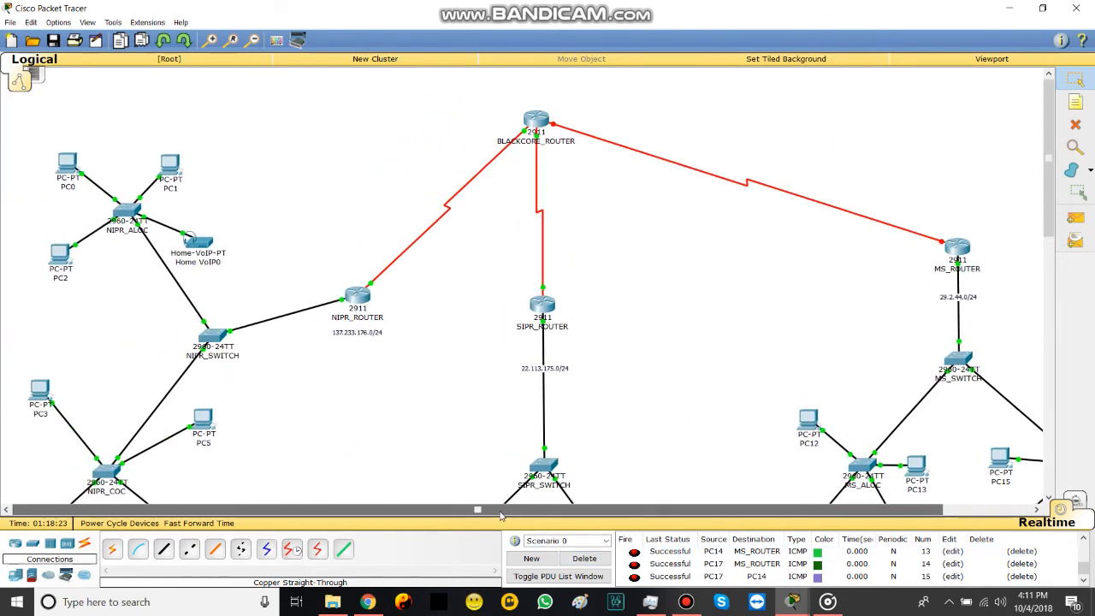
{"action": "left_click", "coordinate": [1075, 218]}
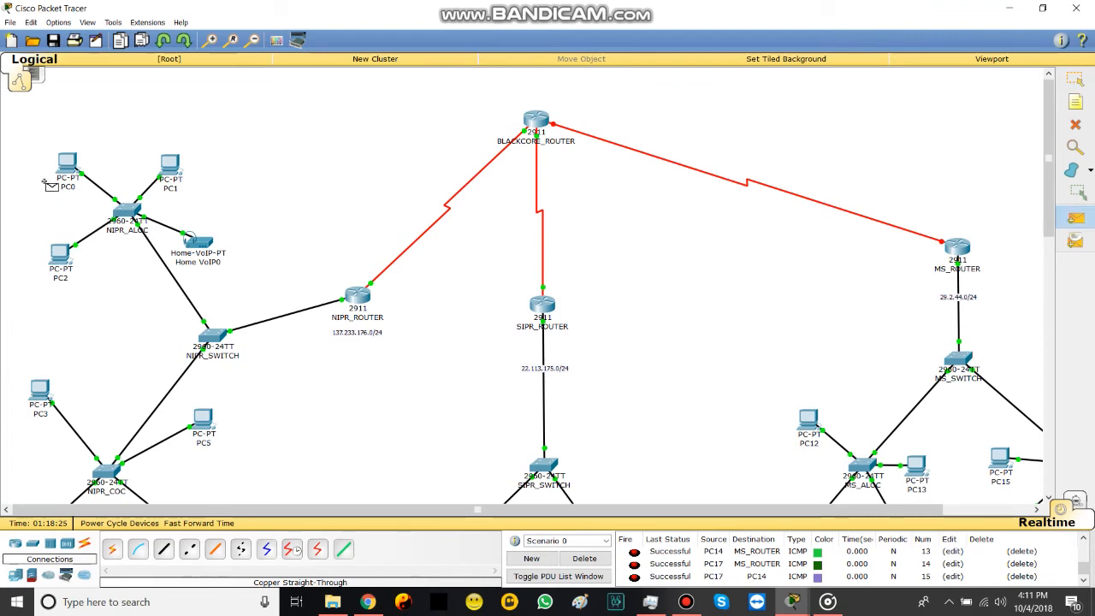
{"action": "left_click", "coordinate": [77, 159]}
{"action": "left_click", "coordinate": [535, 119]}
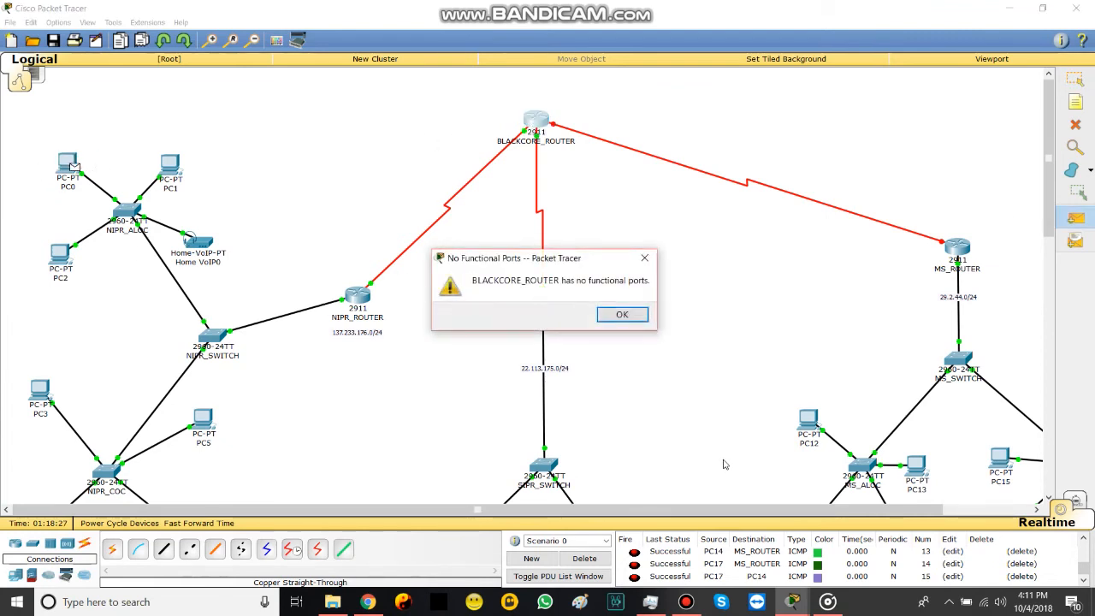
{"action": "left_click", "coordinate": [623, 315]}
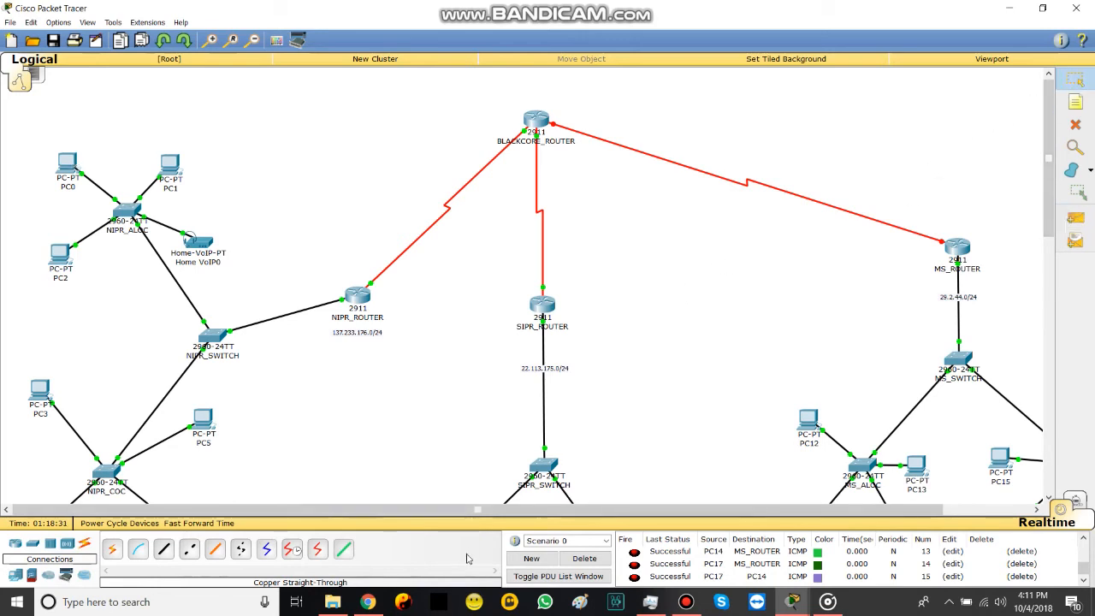
{"action": "left_click", "coordinate": [686, 602]}
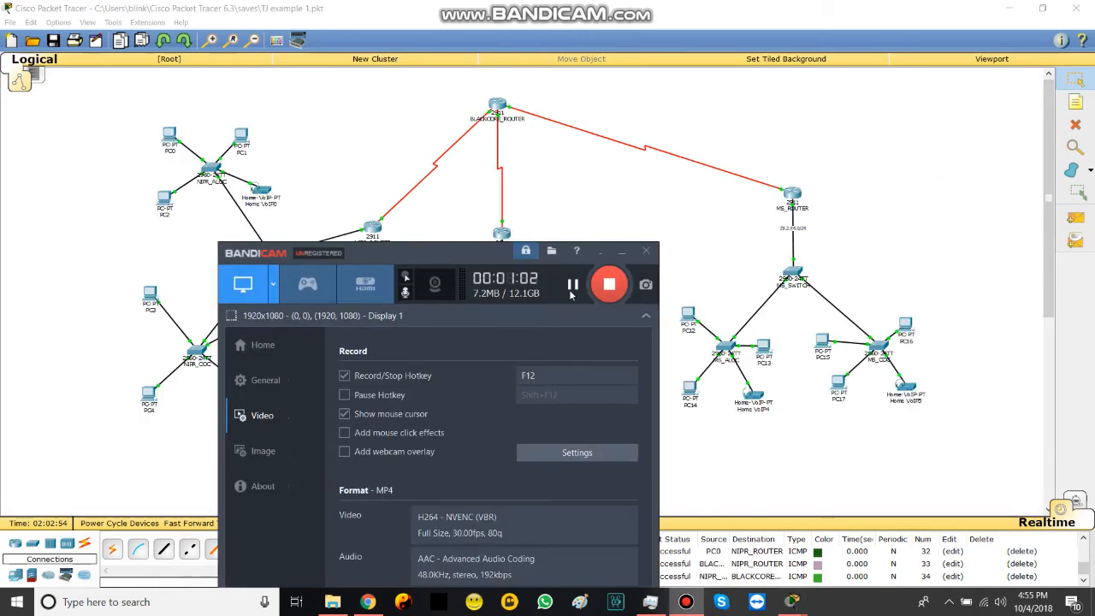
Step: Ping NIPR_ROUTER from PC0 and from PC2 with simple PDUs
{"action": "left_click", "coordinate": [597, 199]}
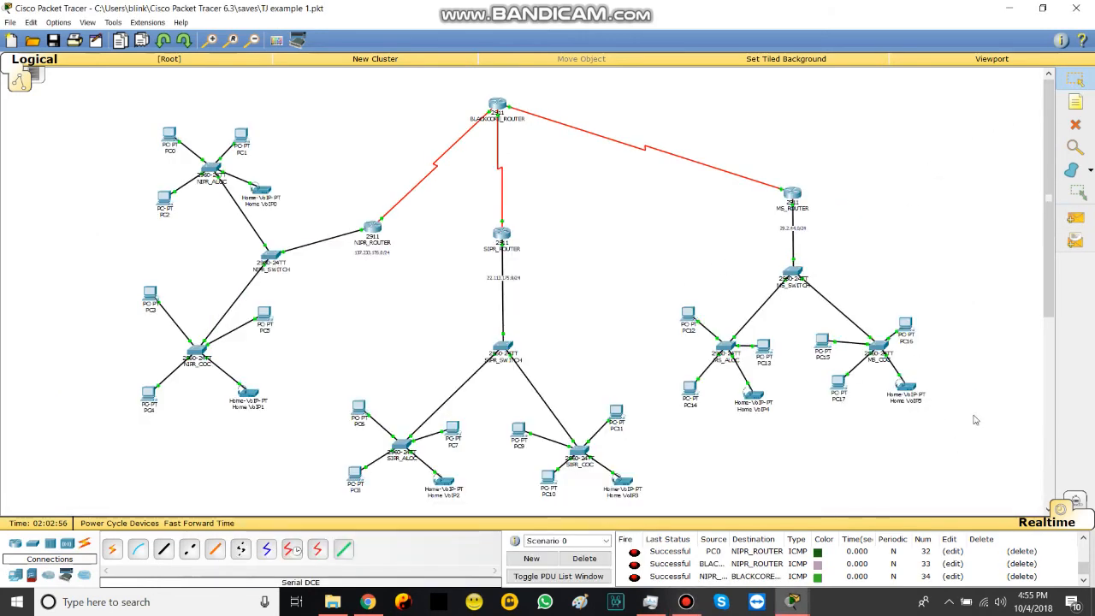
{"action": "left_click", "coordinate": [1075, 218]}
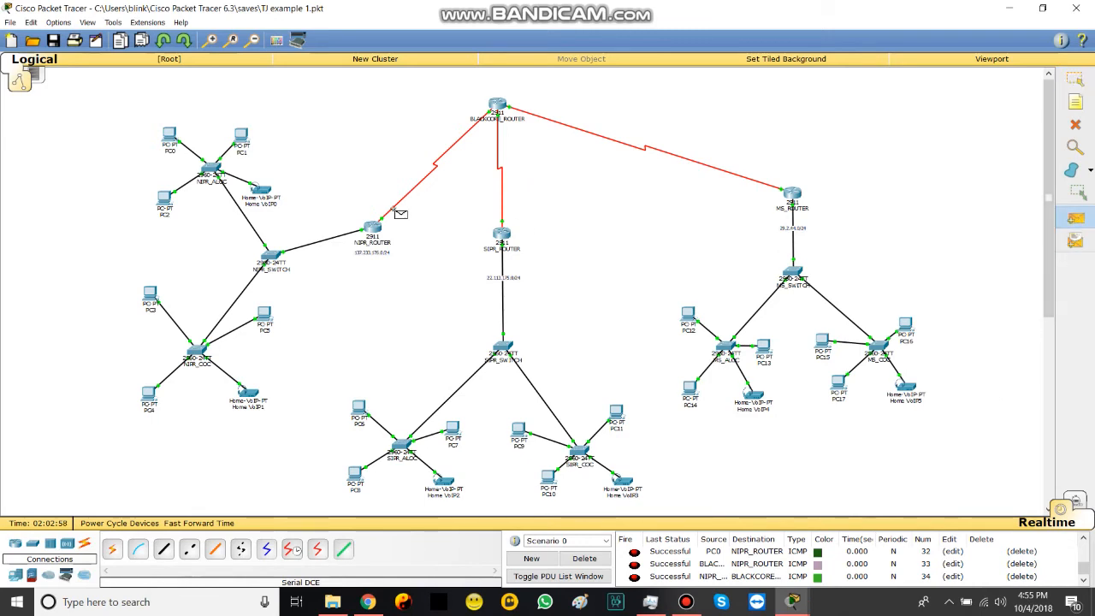
{"action": "left_click", "coordinate": [176, 139]}
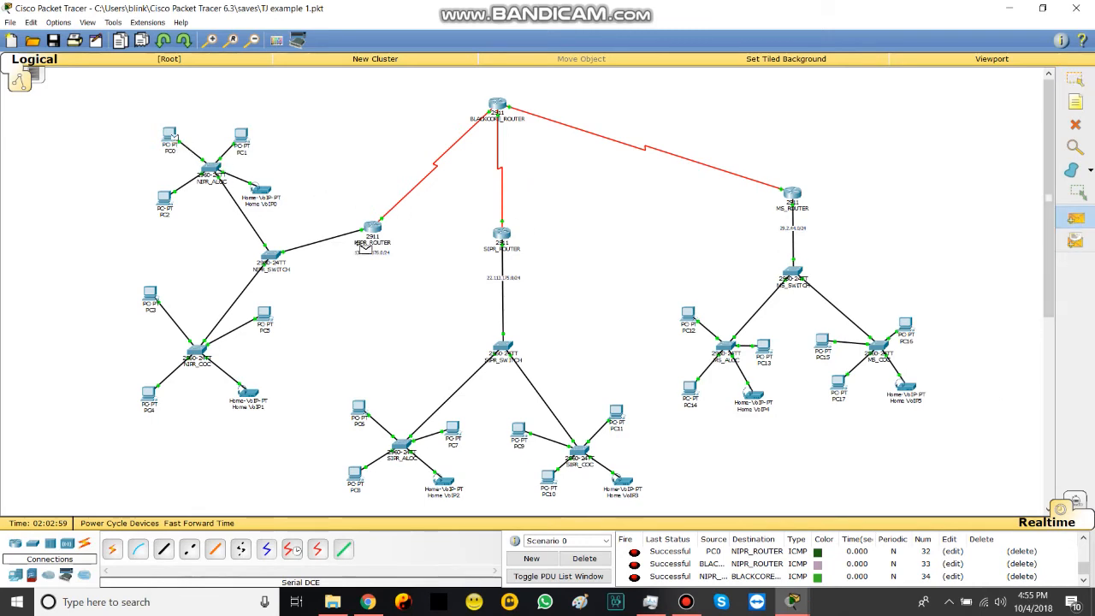
{"action": "left_click", "coordinate": [374, 232]}
{"action": "left_click", "coordinate": [1074, 218]}
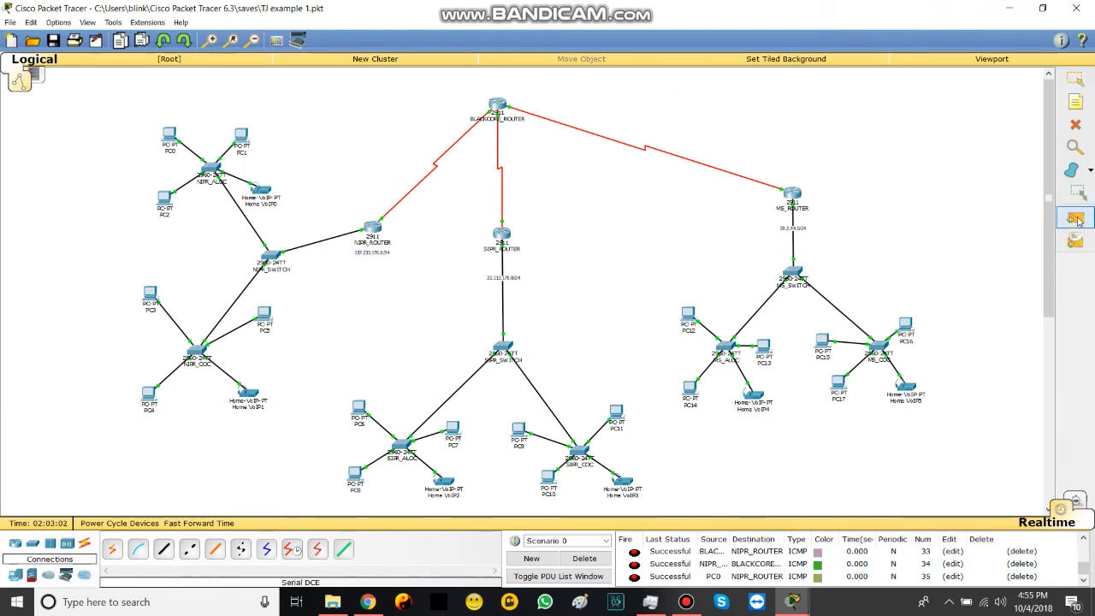
{"action": "left_click", "coordinate": [171, 203]}
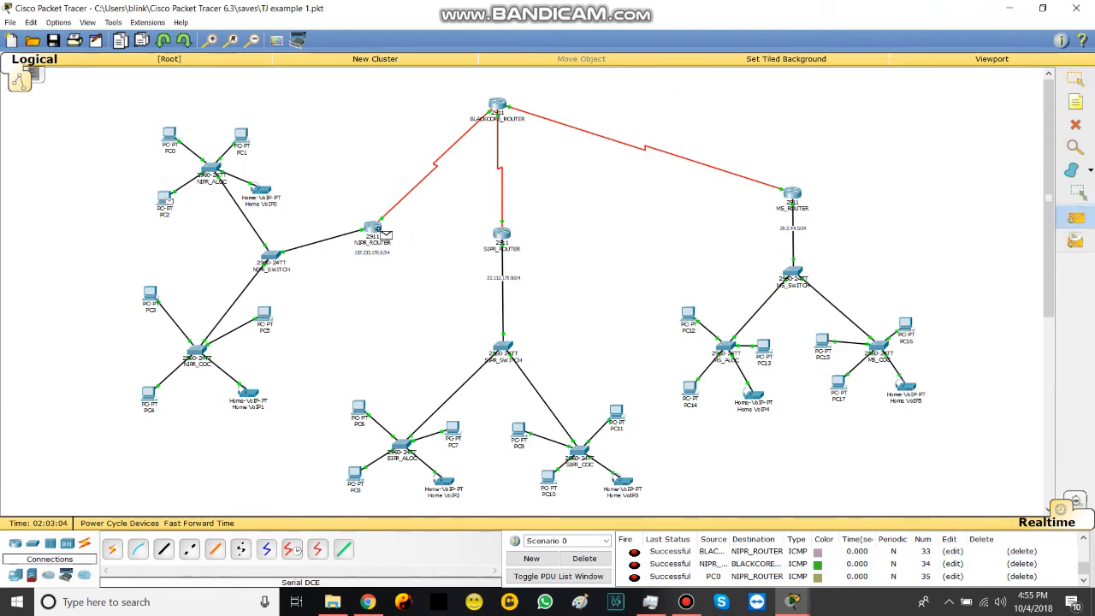
{"action": "left_click", "coordinate": [374, 232]}
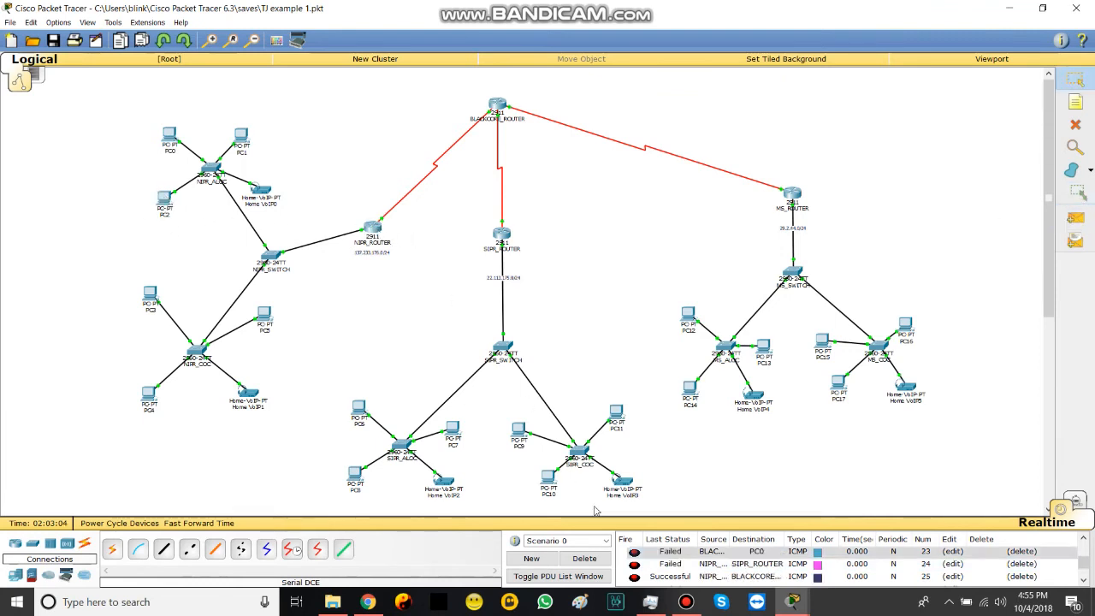
Step: Ping between NIPR_ROUTER and BLACKCORE_ROUTER in both directions
{"action": "left_click", "coordinate": [1075, 218]}
{"action": "left_click", "coordinate": [375, 230]}
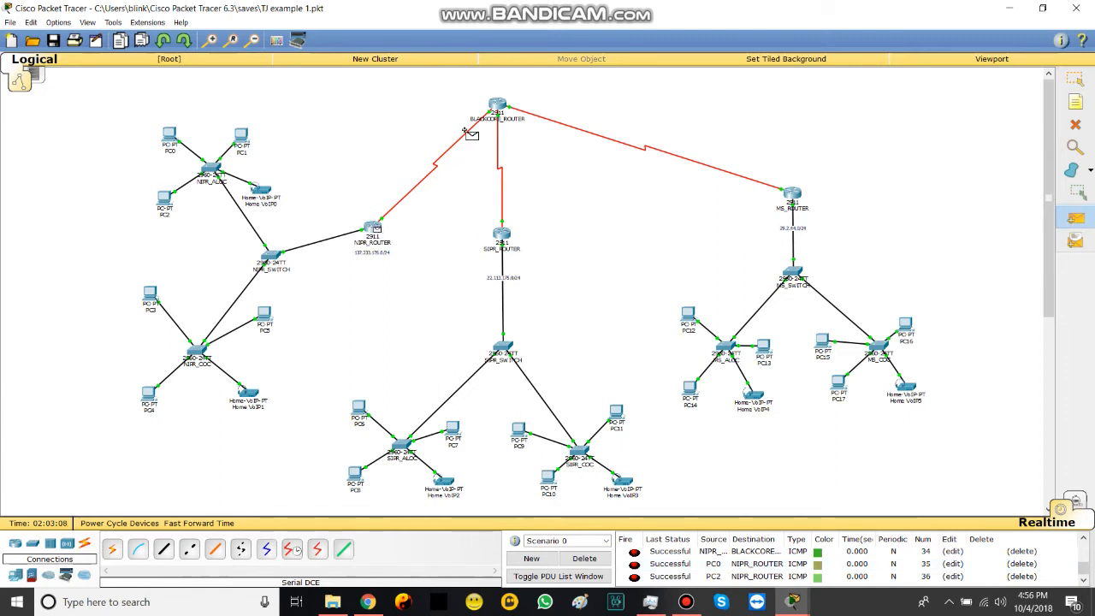
{"action": "left_click", "coordinate": [498, 108]}
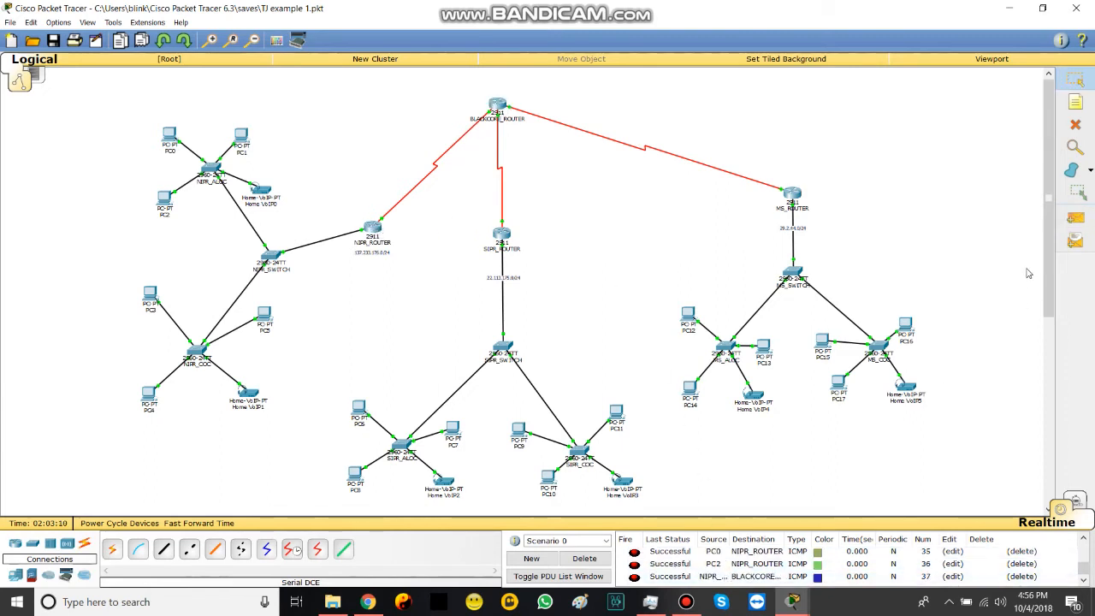
{"action": "left_click", "coordinate": [1074, 218]}
{"action": "left_click", "coordinate": [498, 106]}
{"action": "left_click", "coordinate": [373, 231]}
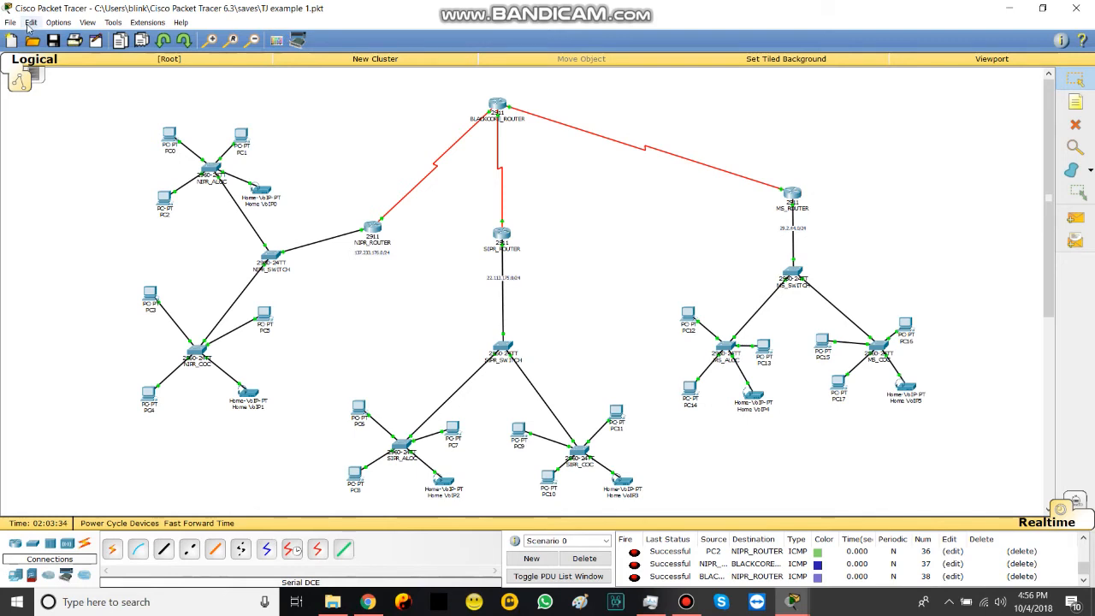
Step: Drag a 2960 switch, Switch11, onto the canvas toward BLACKCORE_ROUTER
{"action": "left_click", "coordinate": [33, 543]}
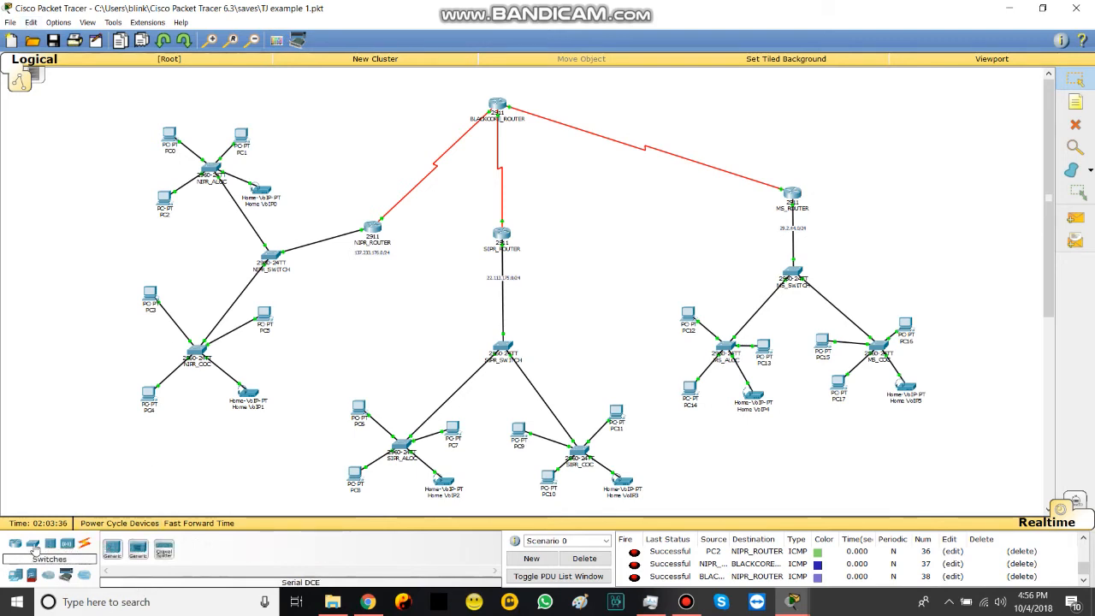
{"action": "left_click_drag", "start_coordinate": [164, 552], "coordinate": [341, 74]}
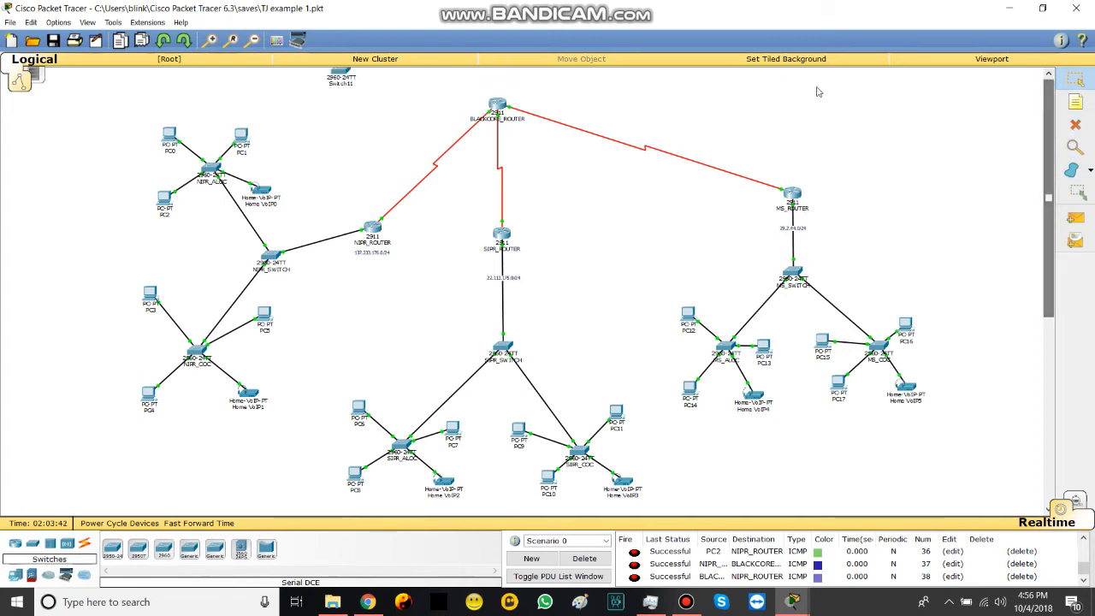
{"action": "left_click_drag", "start_coordinate": [345, 72], "coordinate": [494, 76]}
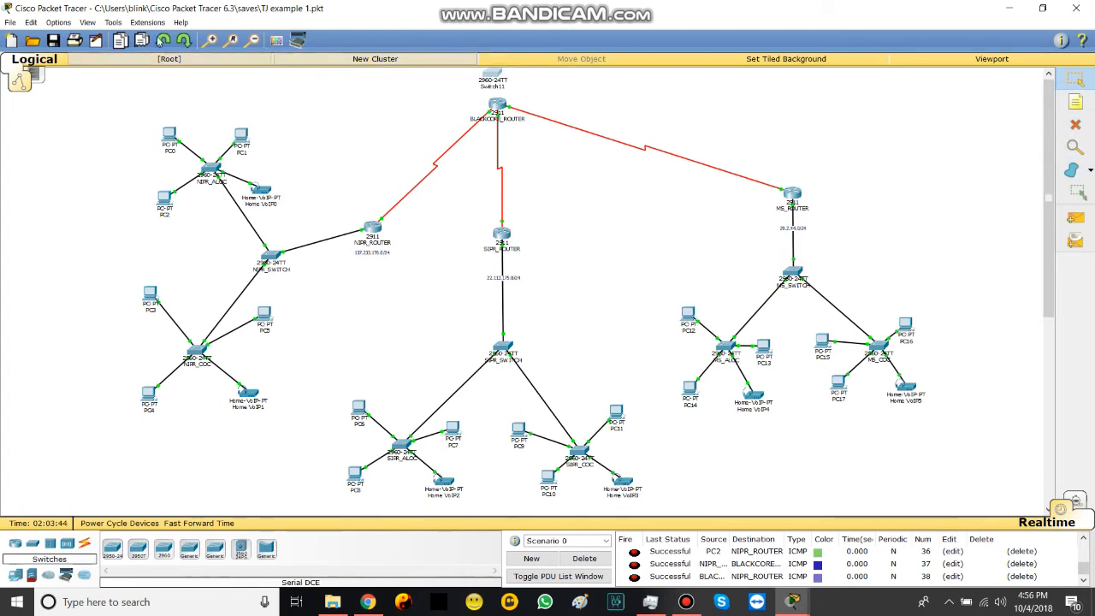
Step: Zoom out and move Switch11 down to just above BLACKCORE_ROUTER
{"action": "left_click", "coordinate": [94, 23]}
{"action": "mouse_move", "coordinate": [106, 37]}
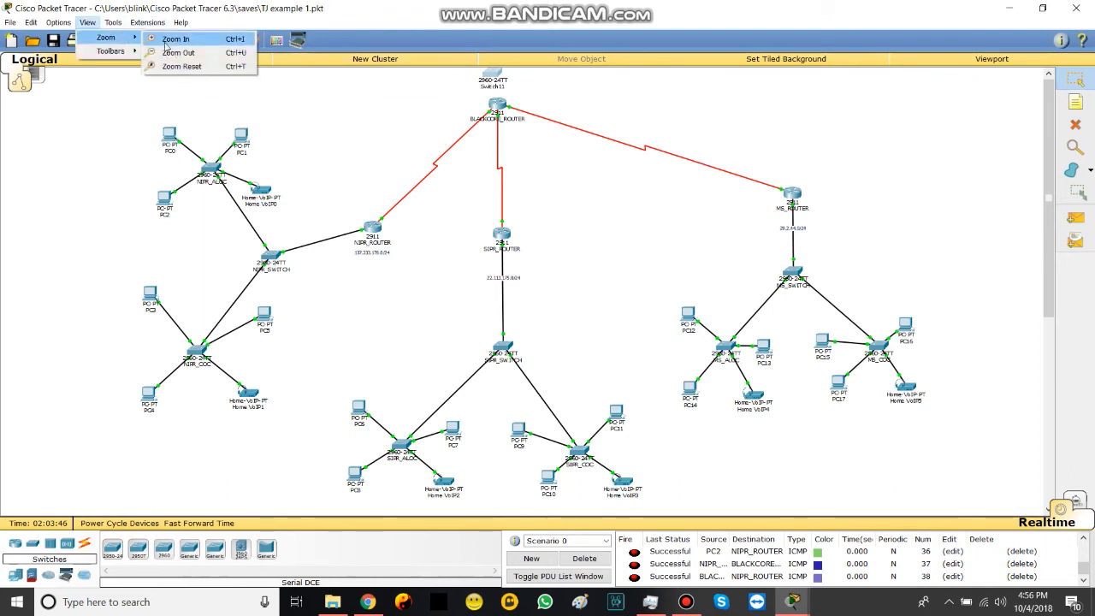
{"action": "left_click", "coordinate": [167, 50]}
{"action": "left_click_drag", "start_coordinate": [934, 481], "coordinate": [196, 103]}
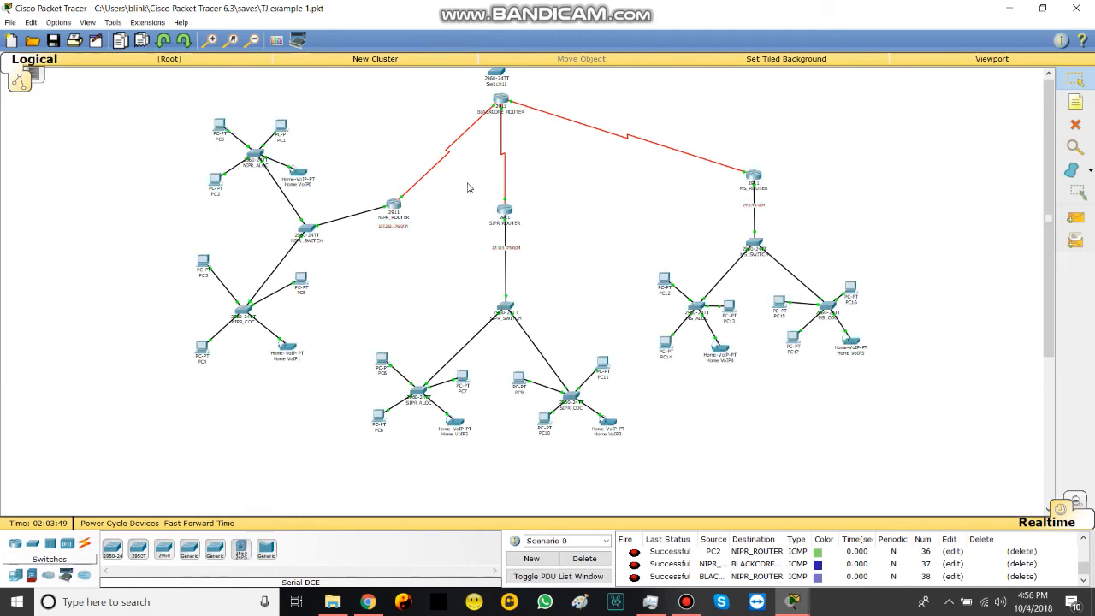
{"action": "left_click_drag", "start_coordinate": [886, 426], "coordinate": [219, 190]}
{"action": "left_click", "coordinate": [111, 22]}
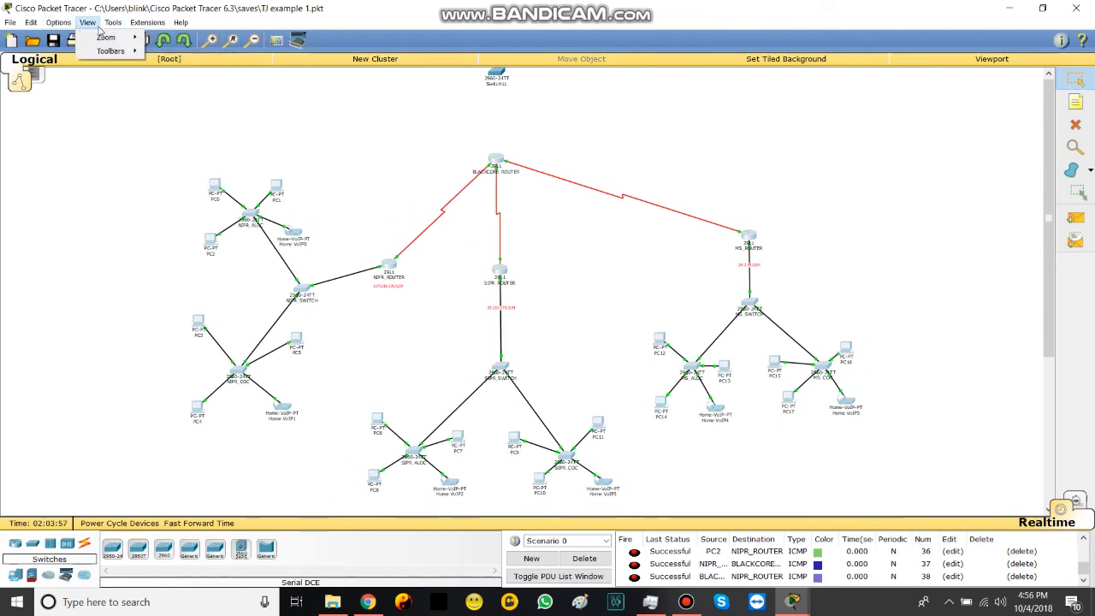
{"action": "left_click", "coordinate": [493, 77]}
{"action": "left_click_drag", "start_coordinate": [492, 77], "coordinate": [496, 110]}
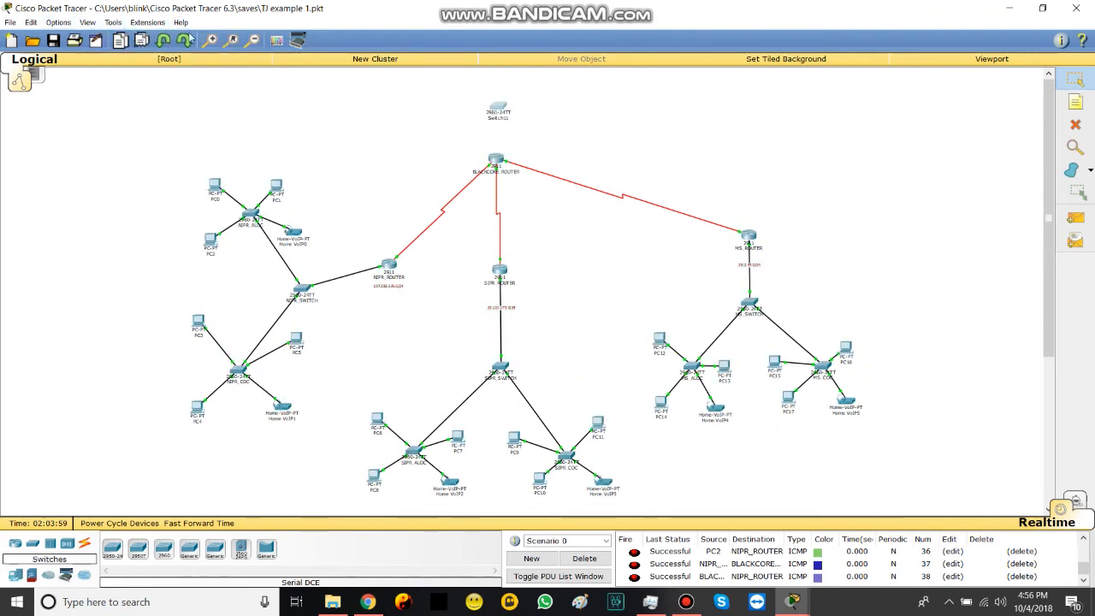
Step: Zoom in on the topology, then reset it to the default zoom
{"action": "left_click", "coordinate": [59, 23]}
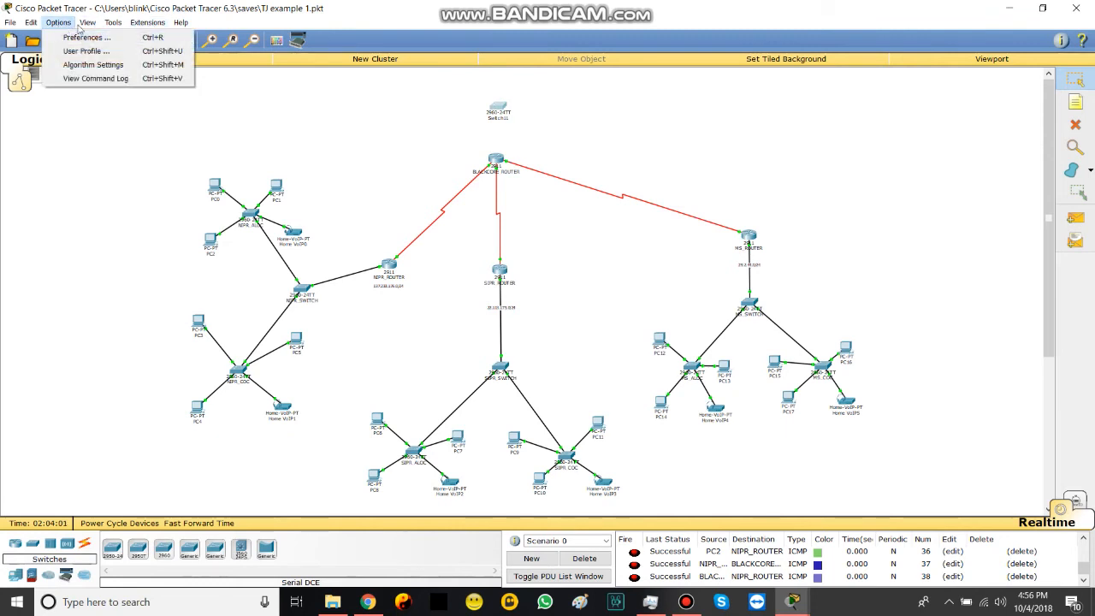
{"action": "mouse_move", "coordinate": [112, 22]}
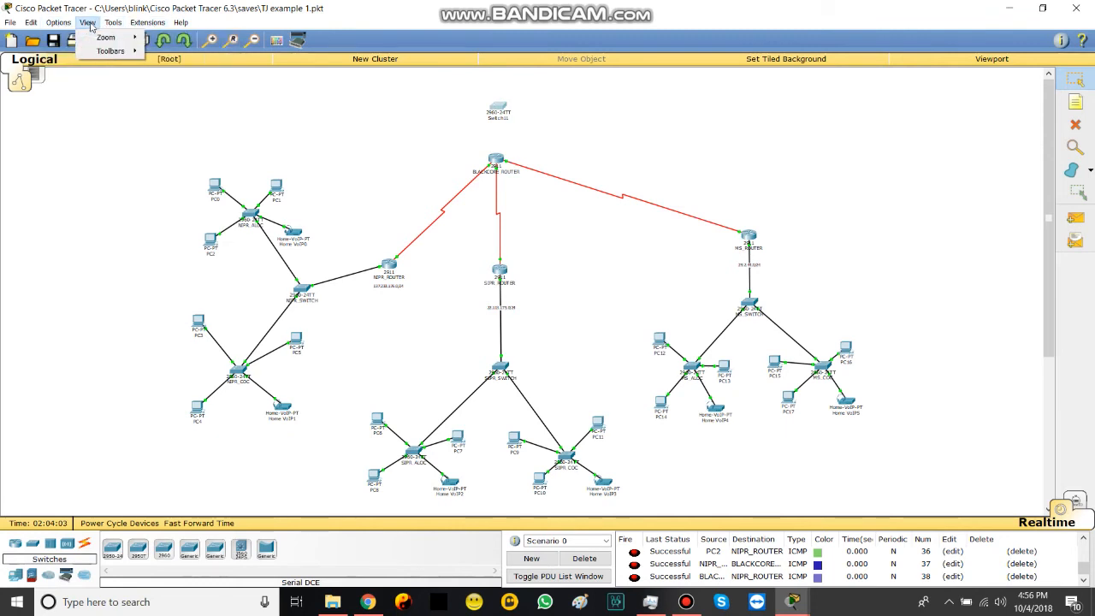
{"action": "left_click", "coordinate": [178, 39]}
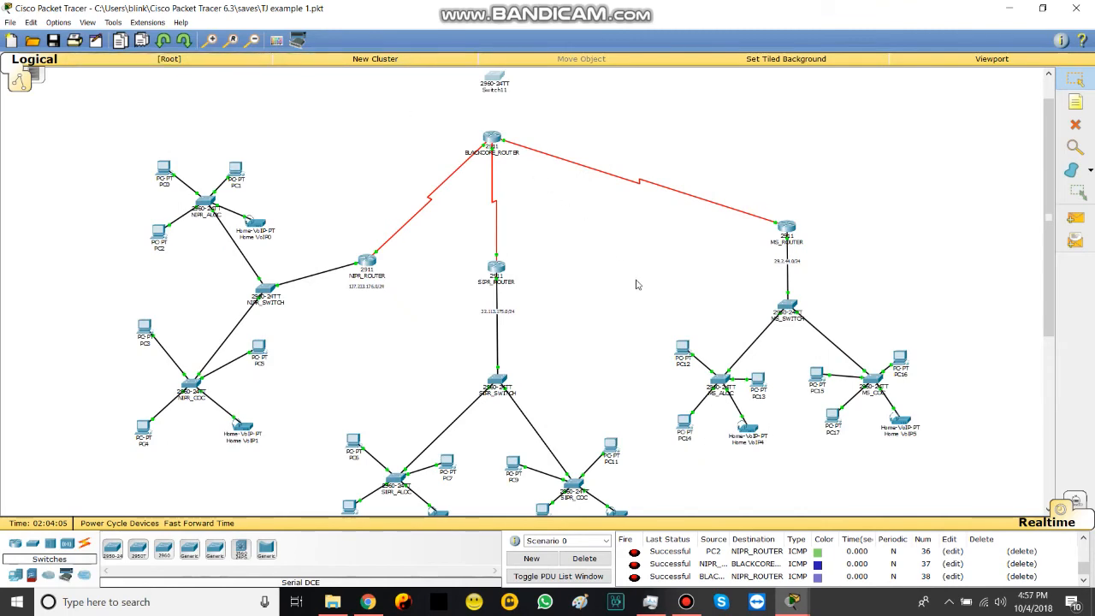
{"action": "left_click", "coordinate": [87, 22]}
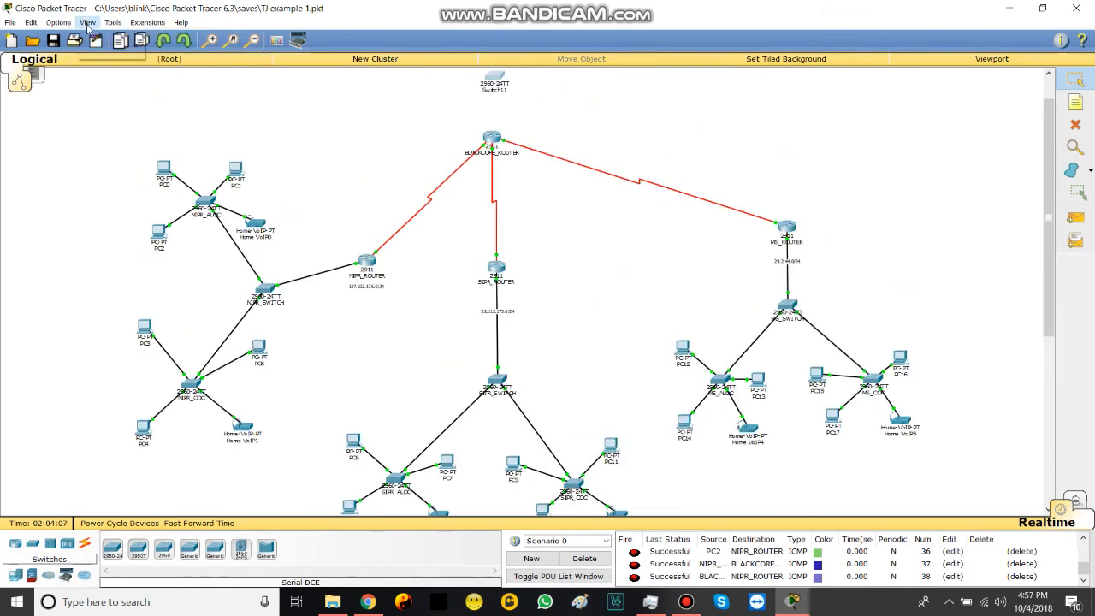
{"action": "mouse_move", "coordinate": [110, 38]}
{"action": "left_click", "coordinate": [175, 66]}
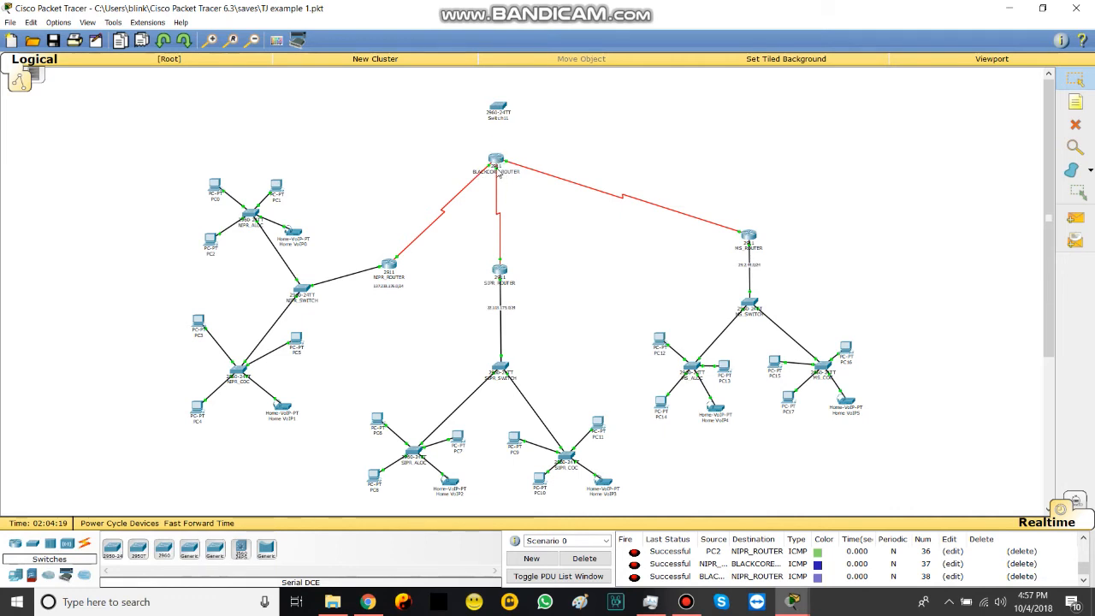
Step: Move Switch11 down and attempt a FastEthernet0/1 cable, abandoning it after the connection error
{"action": "left_click_drag", "start_coordinate": [505, 110], "coordinate": [535, 213]}
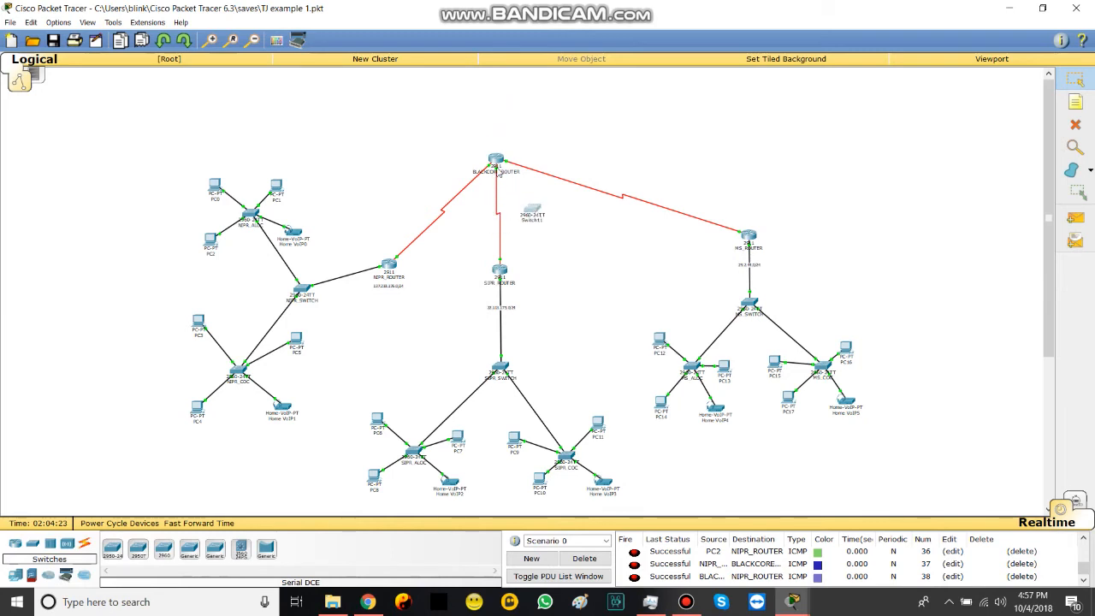
{"action": "left_click_drag", "start_coordinate": [501, 175], "coordinate": [532, 209]}
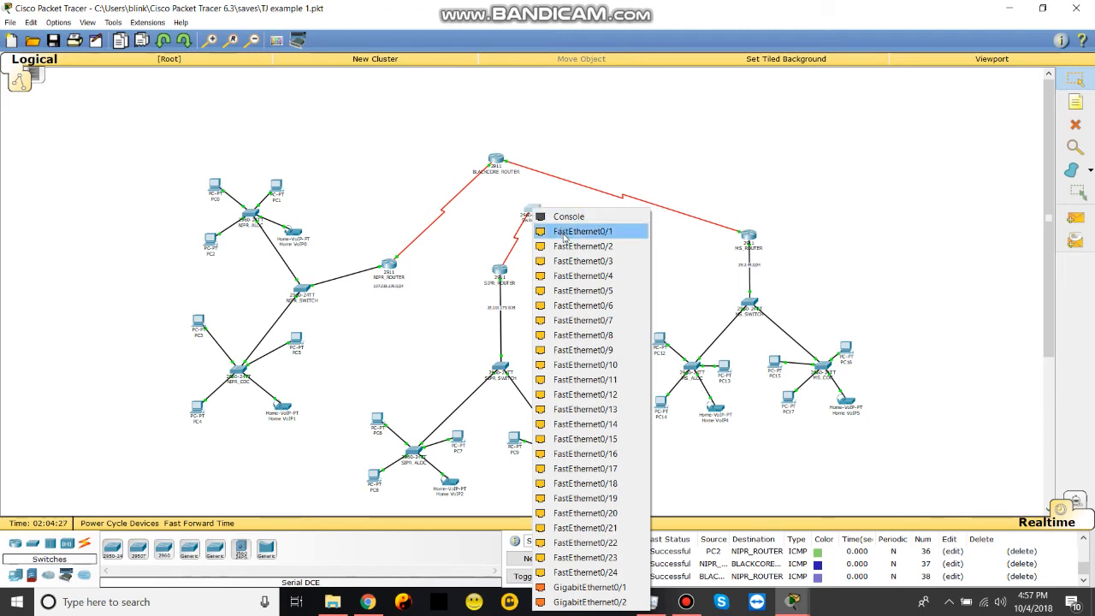
{"action": "left_click", "coordinate": [564, 236]}
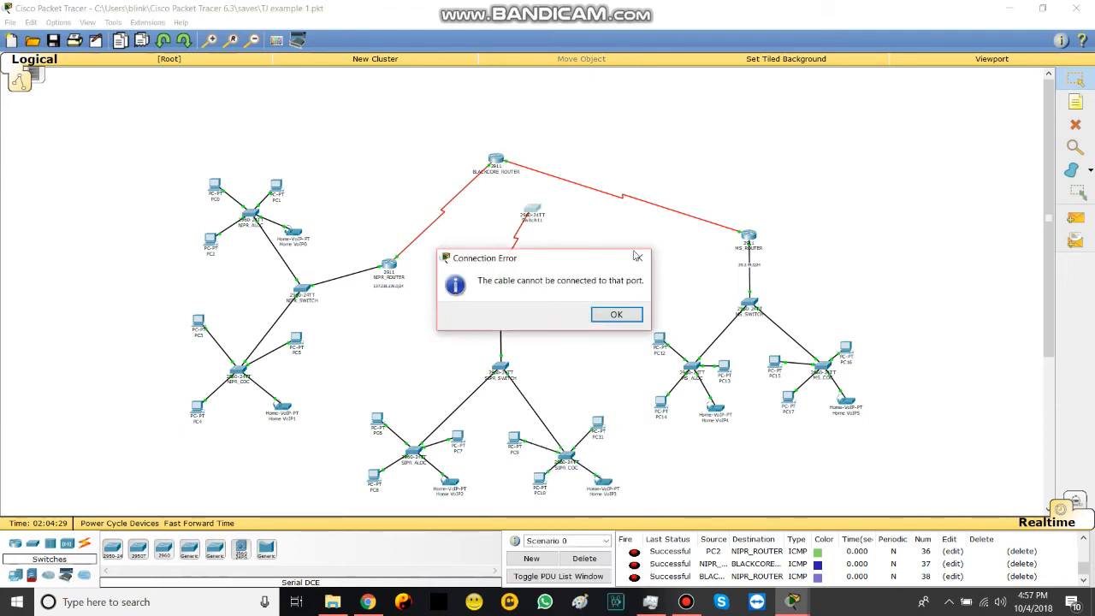
{"action": "left_click", "coordinate": [637, 256]}
{"action": "left_click", "coordinate": [530, 212]}
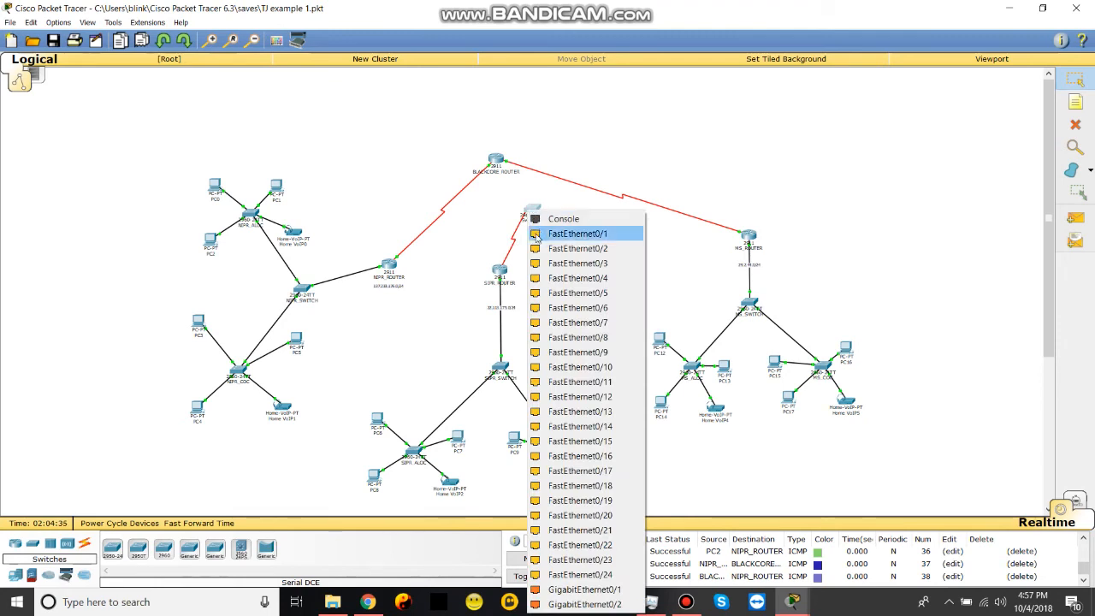
{"action": "left_click", "coordinate": [486, 239]}
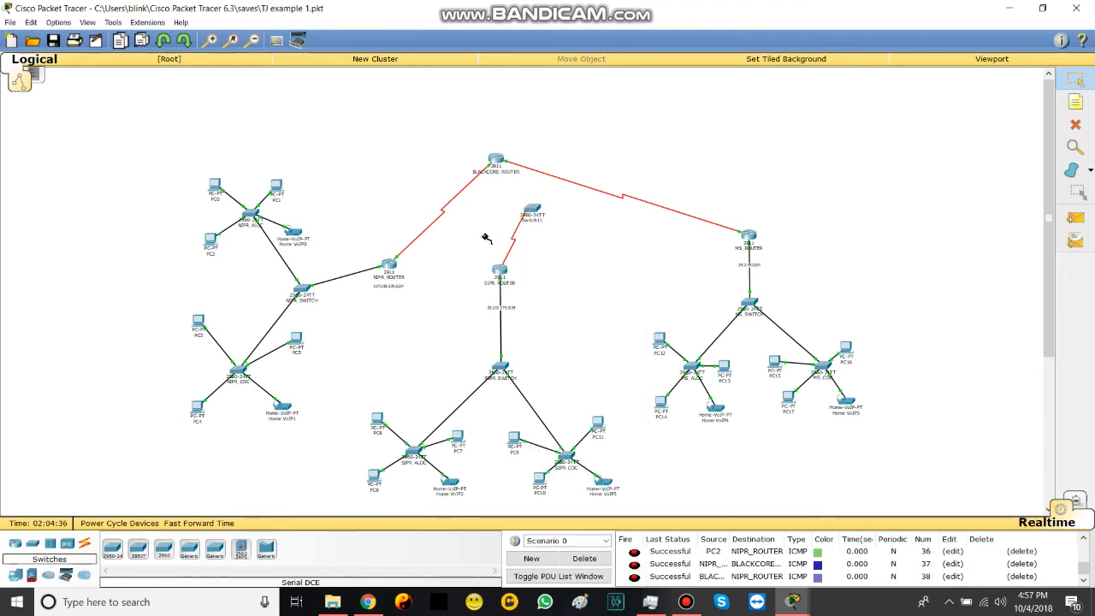
Step: Delete the BLACKCORE_ROUTER to MS_ROUTER serial link with the Delete tool
{"action": "left_click", "coordinate": [1075, 125]}
{"action": "left_click", "coordinate": [609, 189]}
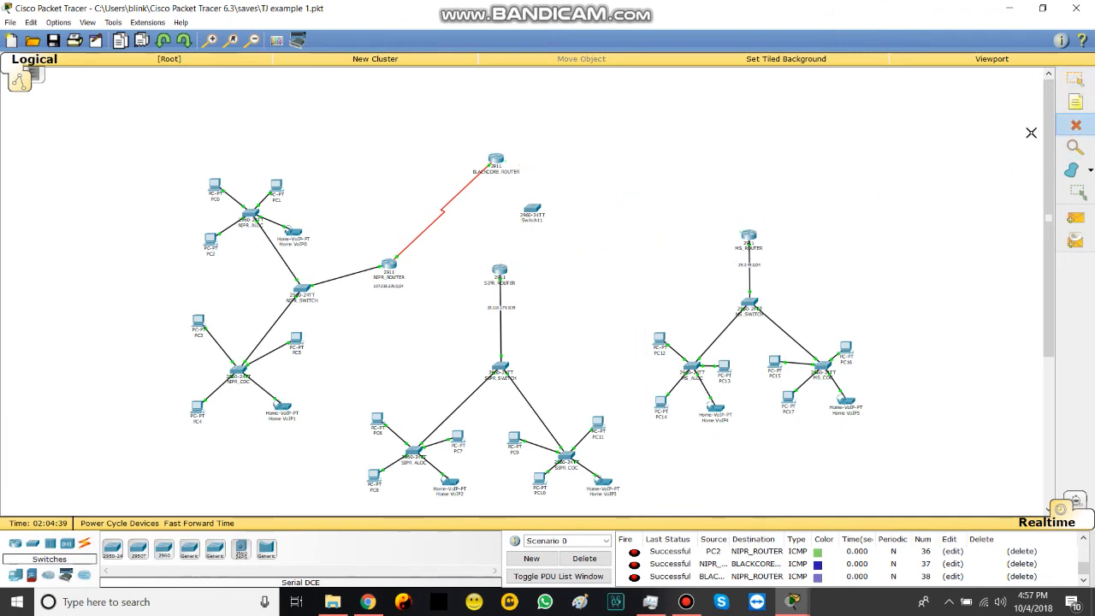
{"action": "left_click", "coordinate": [1077, 82]}
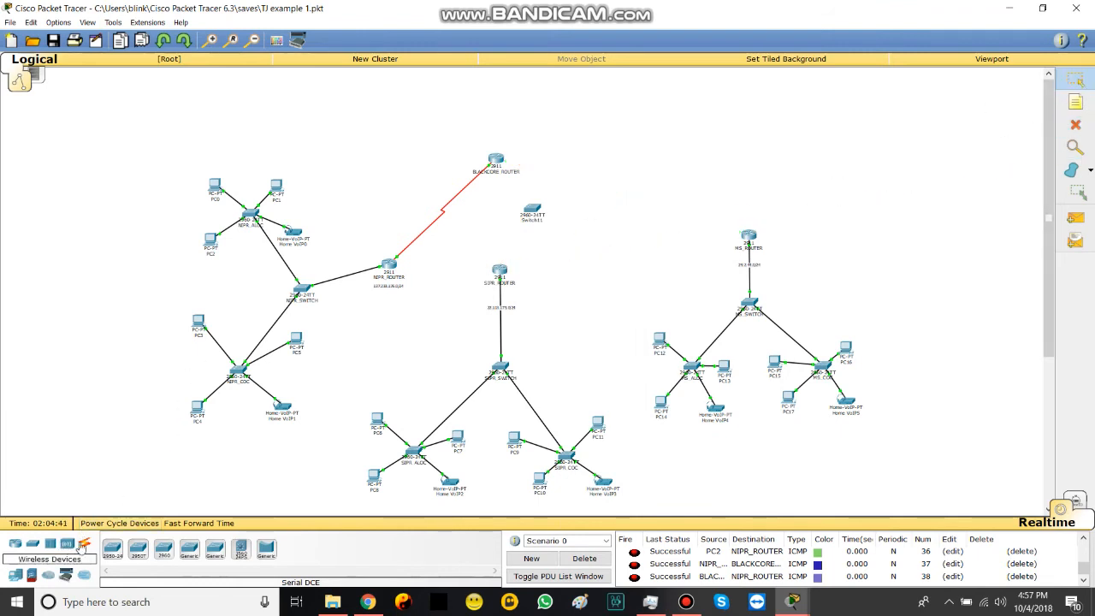
Step: Cable SIPR_ROUTER GigabitEthernet0/1 to Switch11 FastEthernet0/1 with copper straight-through
{"action": "left_click", "coordinate": [83, 544]}
{"action": "left_click", "coordinate": [163, 549]}
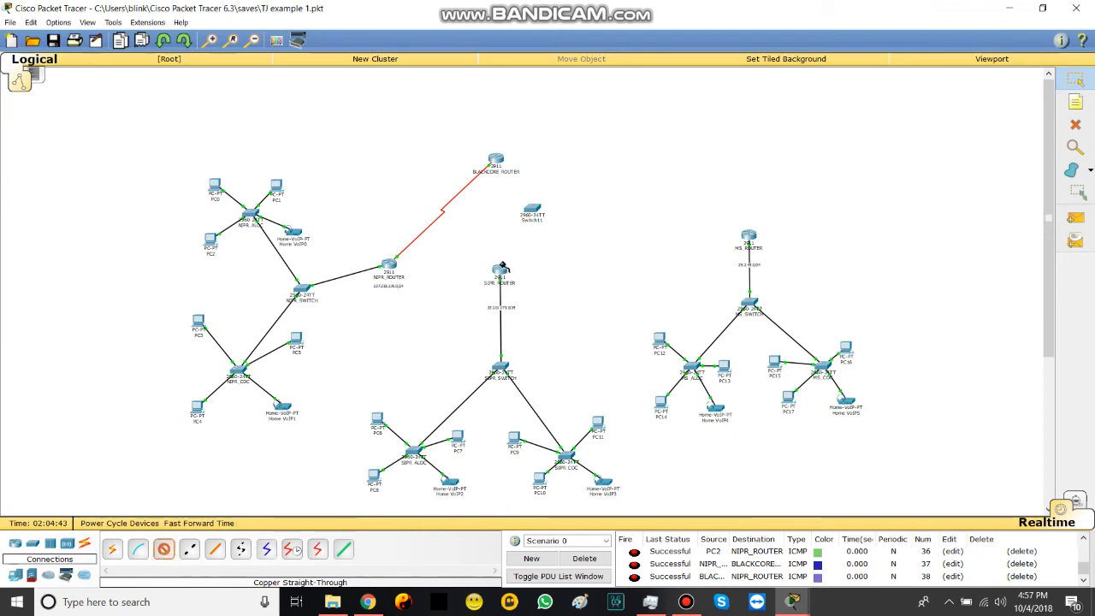
{"action": "left_click", "coordinate": [503, 267]}
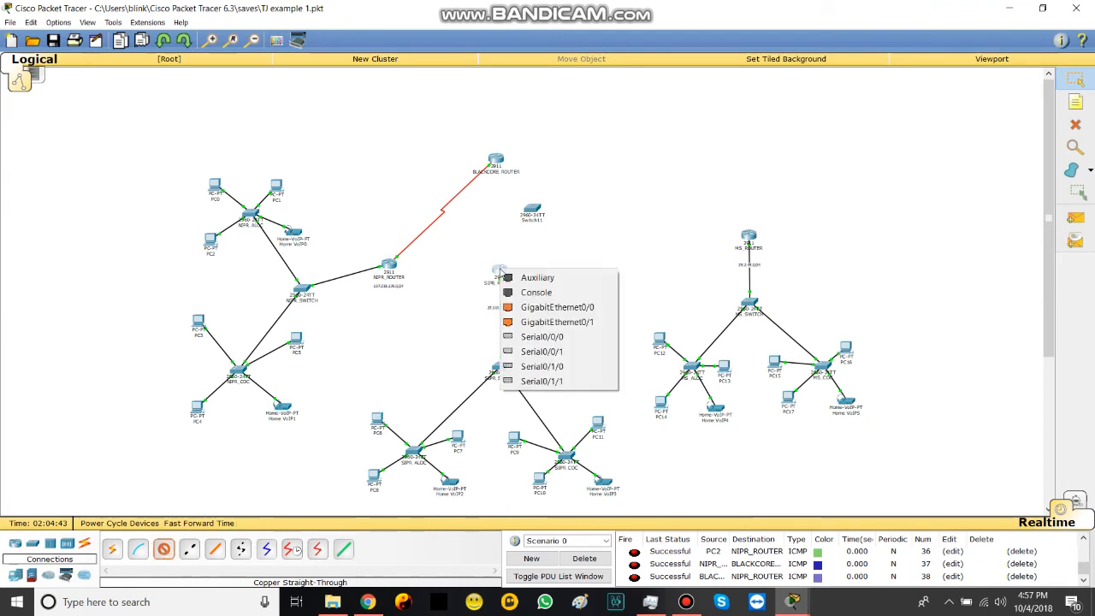
{"action": "left_click", "coordinate": [524, 322]}
{"action": "left_click", "coordinate": [531, 213]}
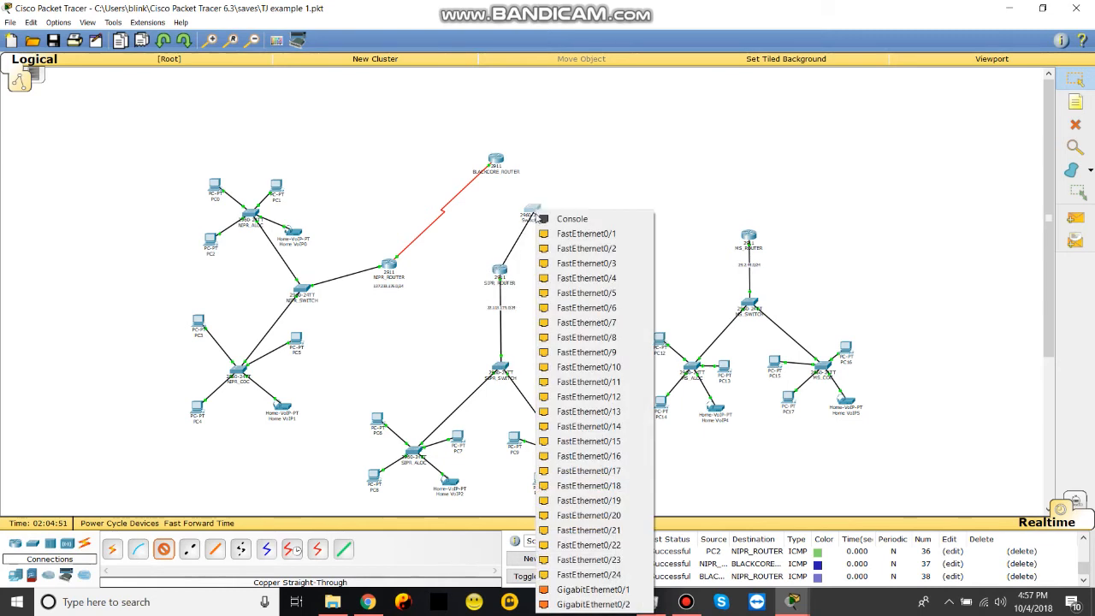
{"action": "left_click", "coordinate": [569, 234]}
Step: Cable MS_ROUTER GigabitEthernet0/1 to Switch11 FastEthernet0/2 and relink the SIPR cable
{"action": "left_click", "coordinate": [171, 551]}
{"action": "left_click", "coordinate": [751, 234]}
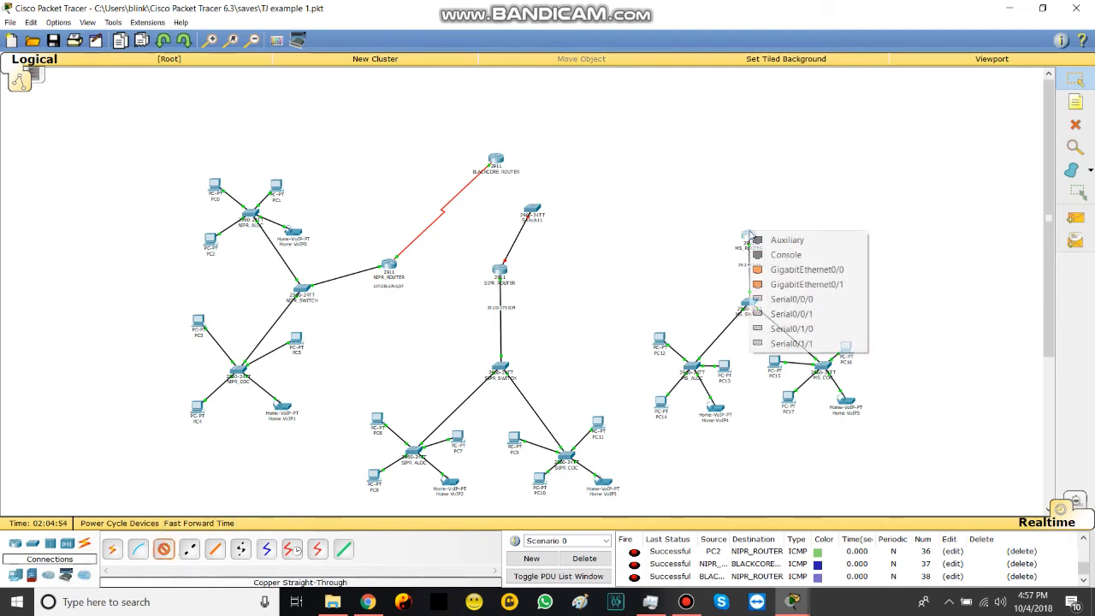
{"action": "left_click", "coordinate": [790, 286]}
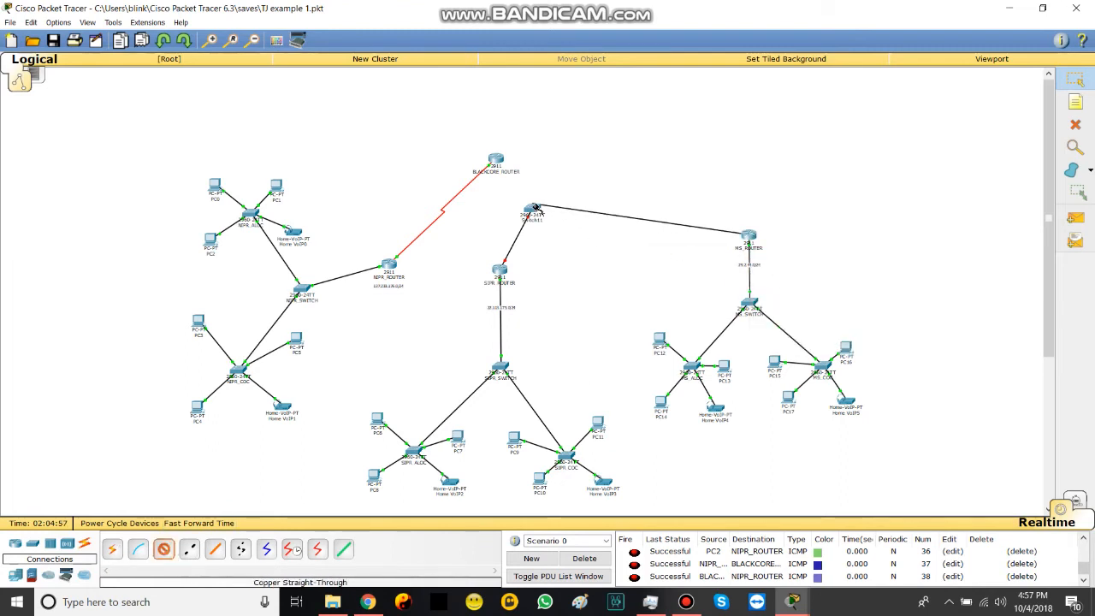
{"action": "left_click", "coordinate": [533, 211]}
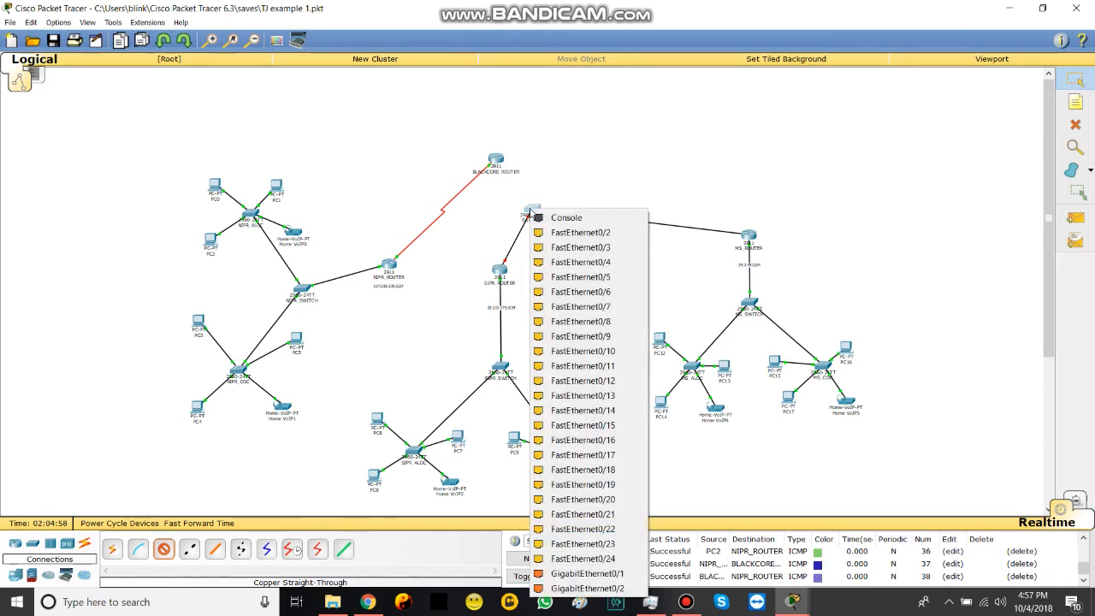
{"action": "left_click", "coordinate": [571, 233]}
{"action": "left_click", "coordinate": [529, 218]}
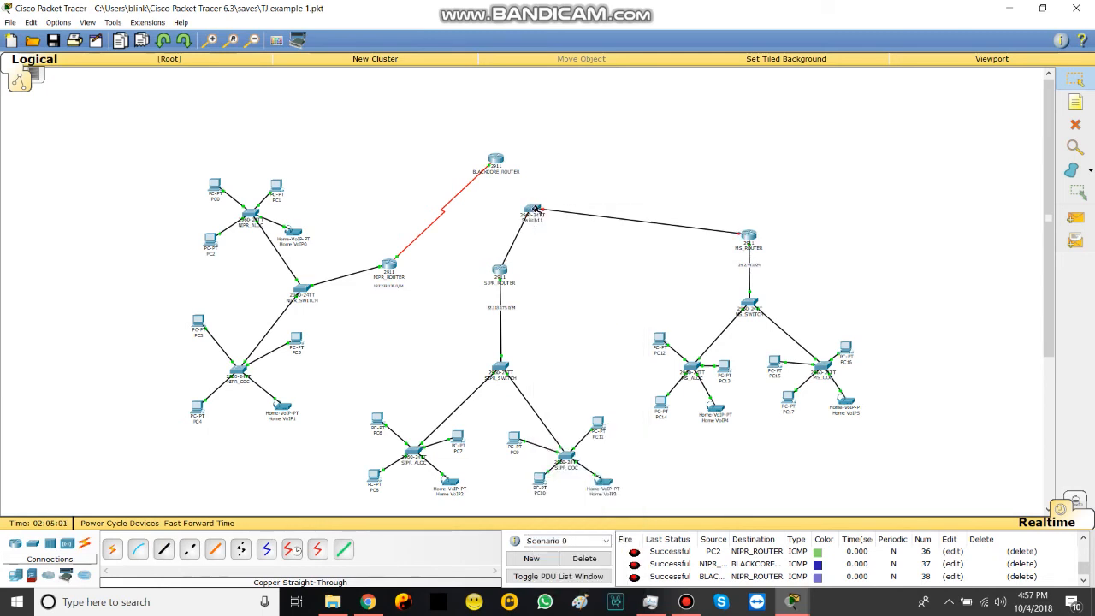
{"action": "left_click", "coordinate": [536, 210]}
{"action": "left_click", "coordinate": [589, 245]}
Step: Move the switch beside BLACKCORE ROUTER and cable its GigabitEthernet0/2 to a switch port
{"action": "left_click_drag", "start_coordinate": [538, 212], "coordinate": [568, 182]}
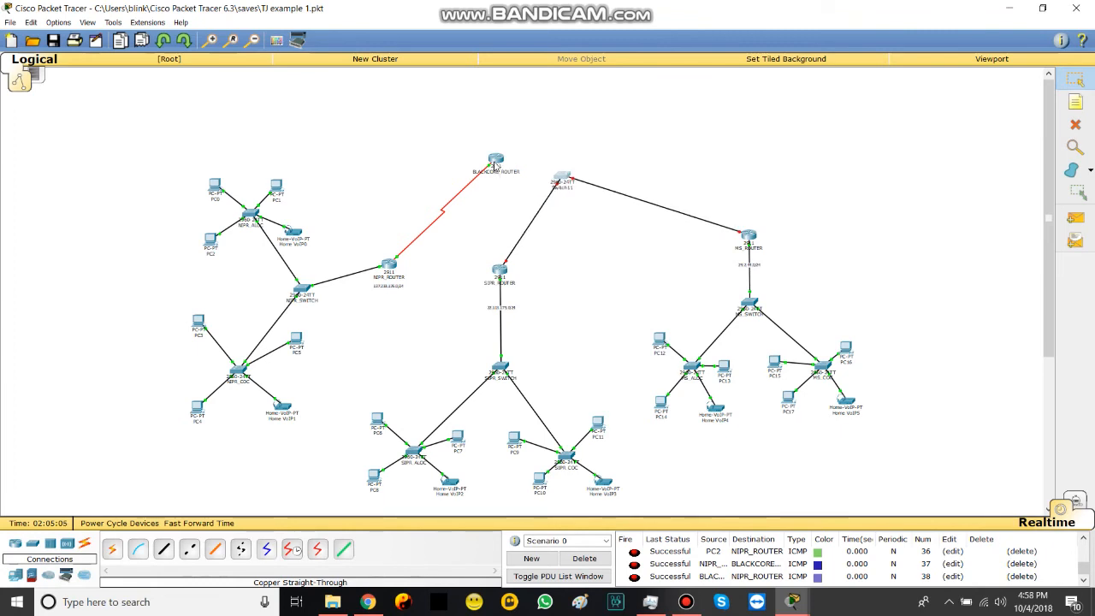
{"action": "left_click", "coordinate": [164, 548]}
{"action": "left_click", "coordinate": [496, 157]}
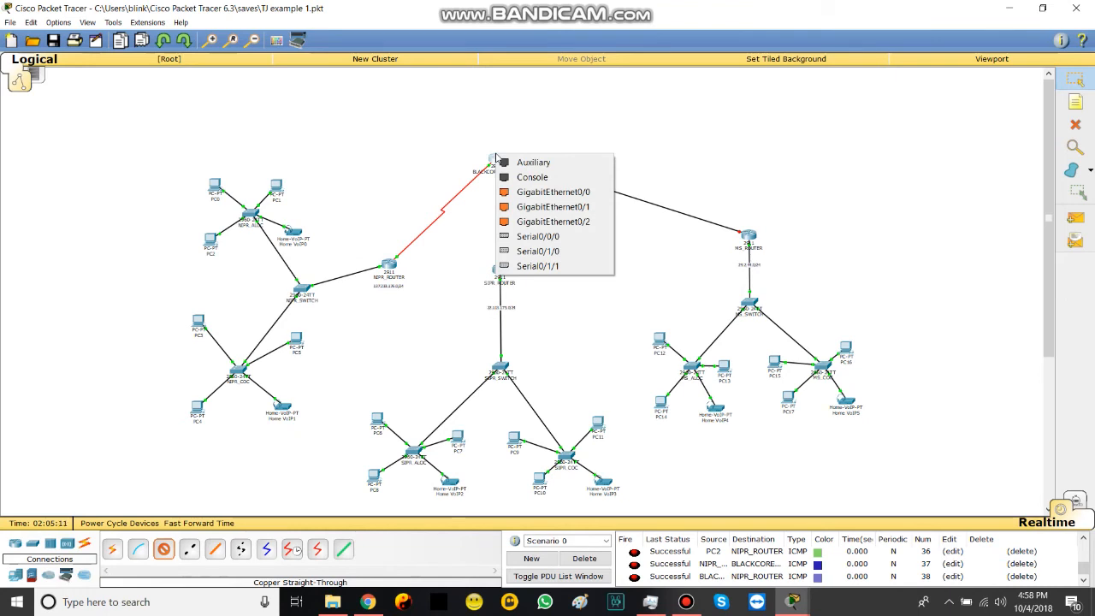
{"action": "left_click", "coordinate": [542, 222]}
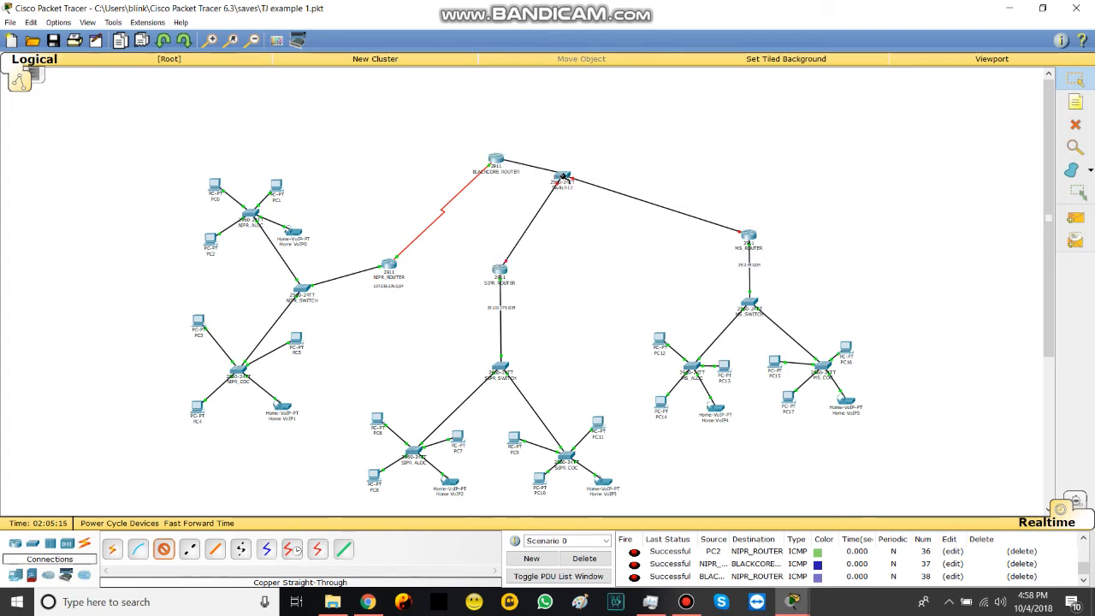
{"action": "left_click", "coordinate": [562, 176]}
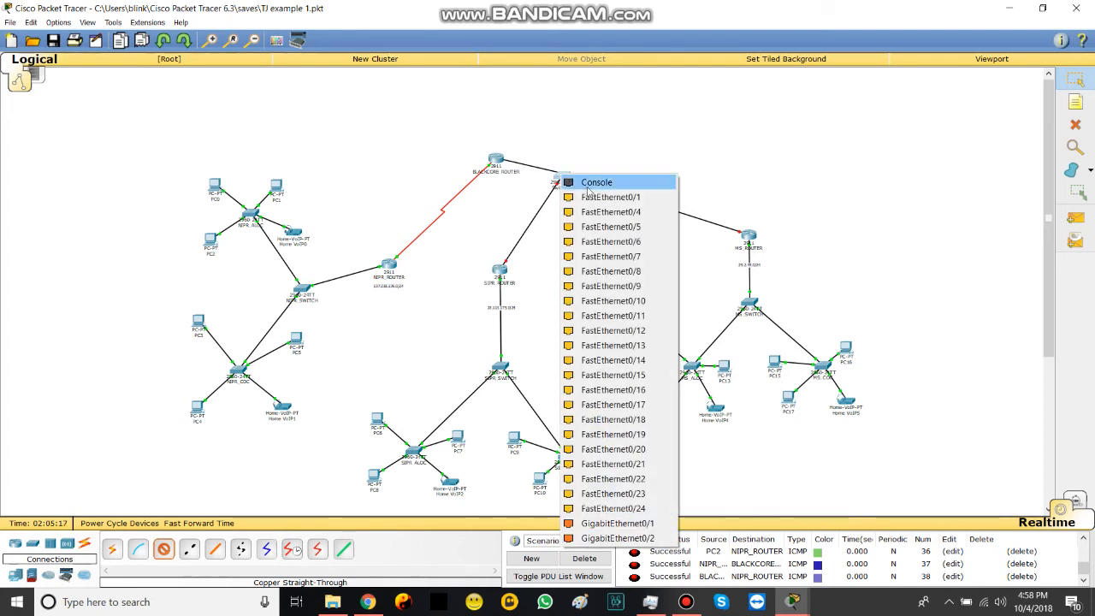
{"action": "left_click", "coordinate": [591, 202]}
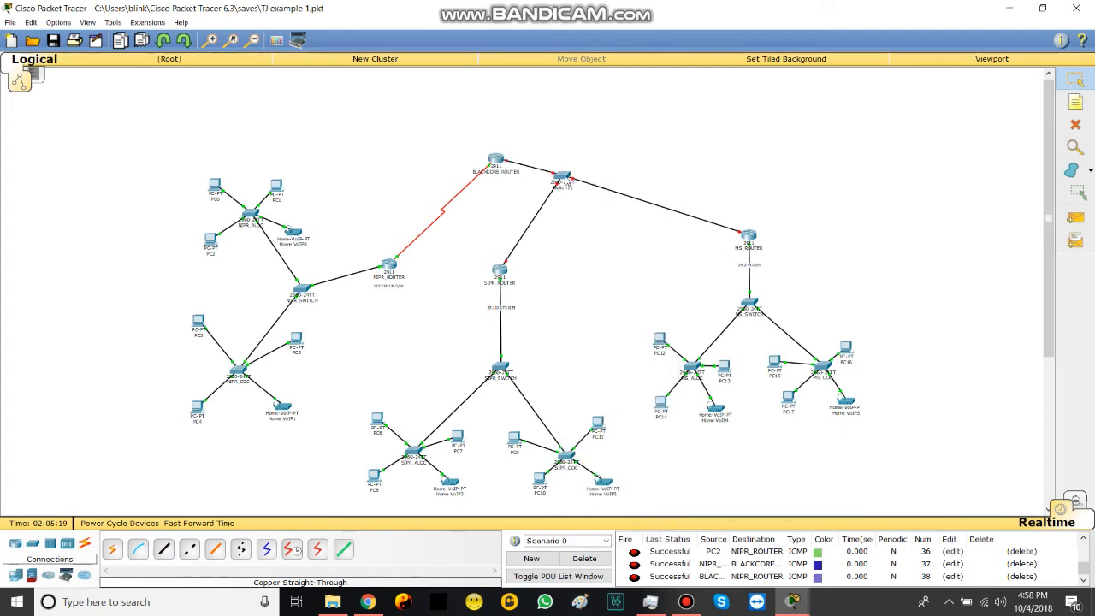
Step: In Switch11's CLI, run en, conf t and hostname GREY_SWITCH
{"action": "left_click", "coordinate": [562, 178]}
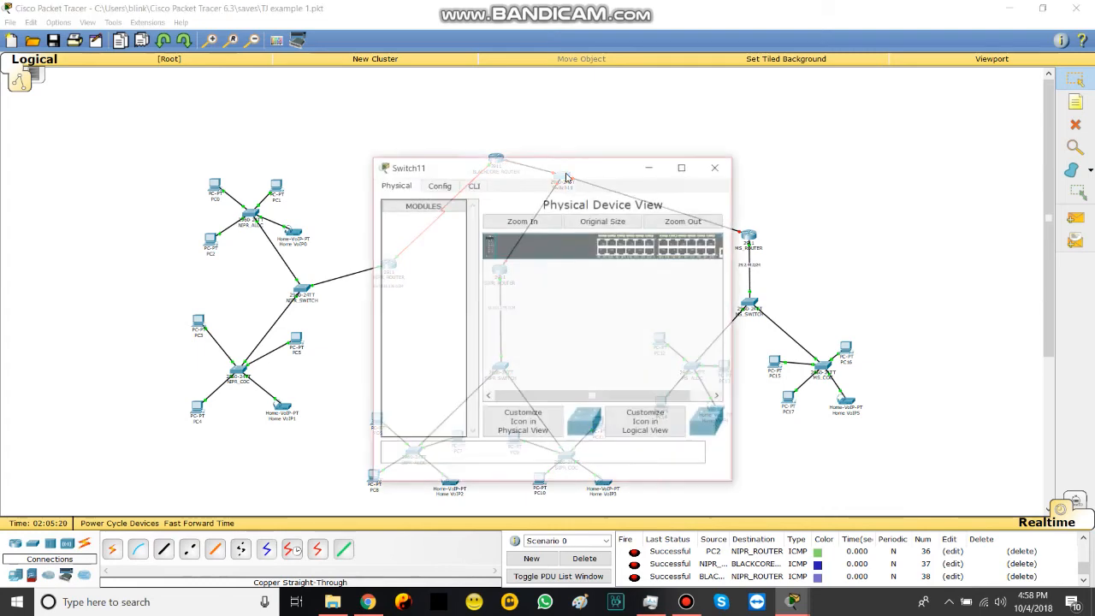
{"action": "left_click", "coordinate": [474, 184]}
{"action": "key", "text": "Return"}
{"action": "key", "text": "Return"}
{"action": "key", "text": "Return"}
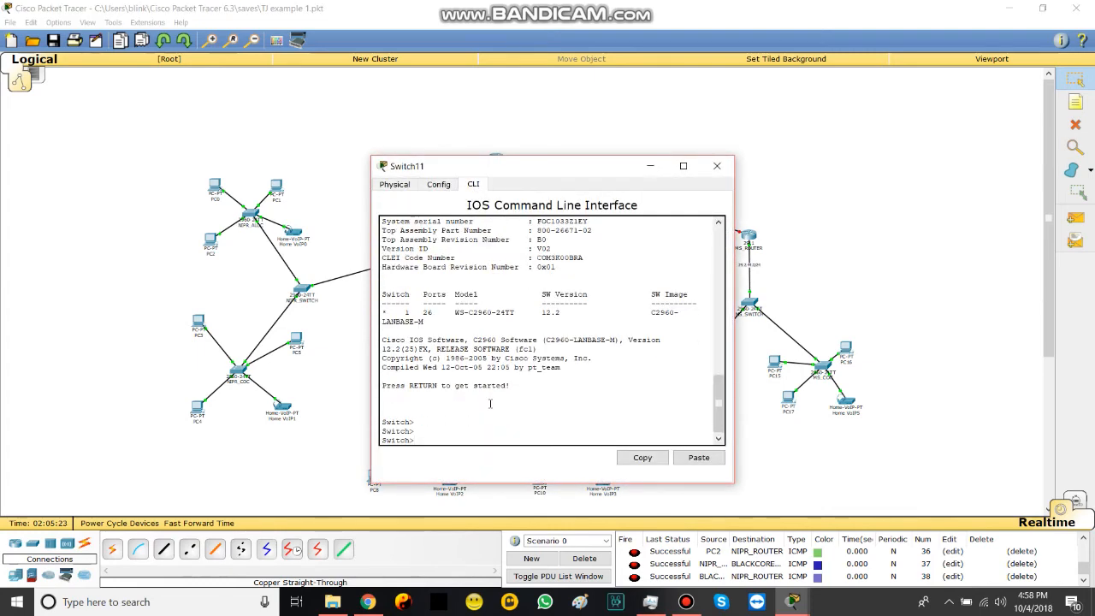
{"action": "type", "text": "en"}
{"action": "key", "text": "Return"}
{"action": "type", "text": "conf t"}
{"action": "key", "text": "Return"}
{"action": "type", "text": "GREY_SW"}
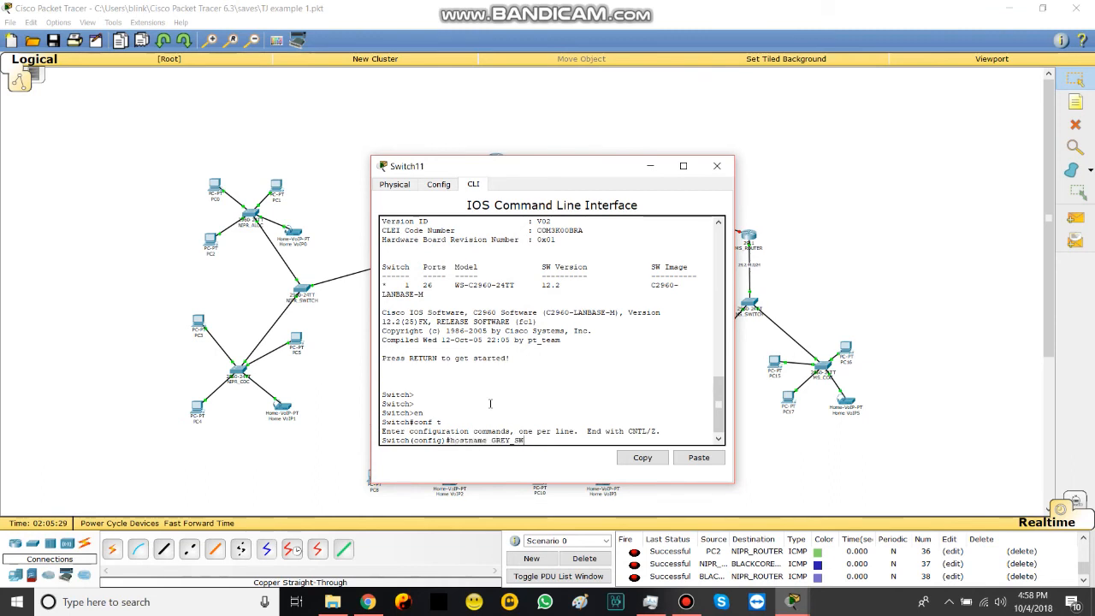
{"action": "key", "text": "BackSpace"}
{"action": "key", "text": "BackSpace"}
{"action": "type", "text": "ITCH"}
{"action": "key", "text": "Return"}
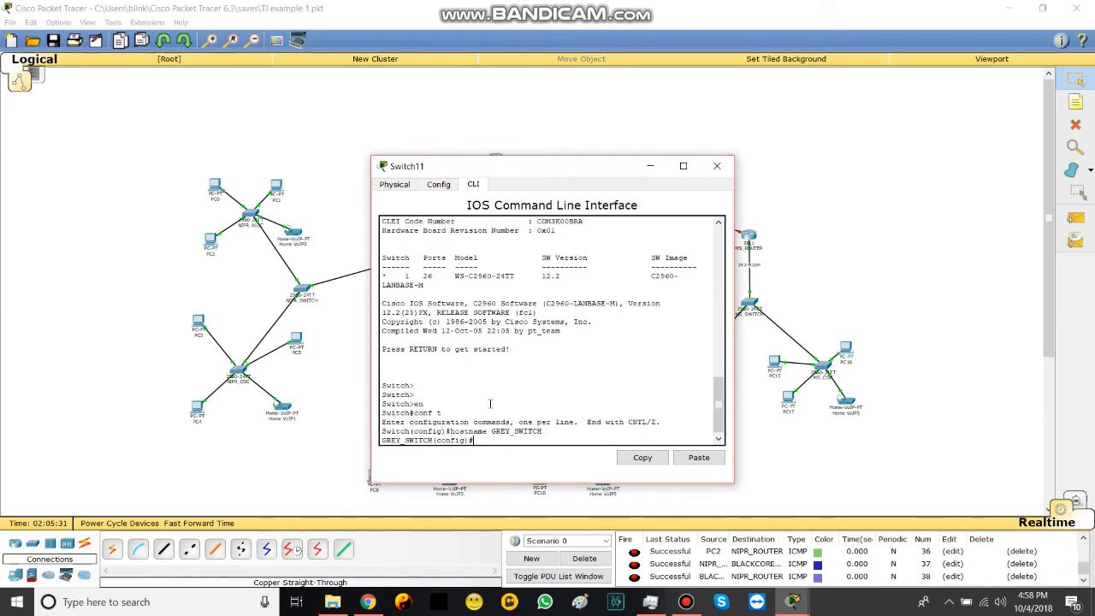
{"action": "left_click", "coordinate": [650, 166]}
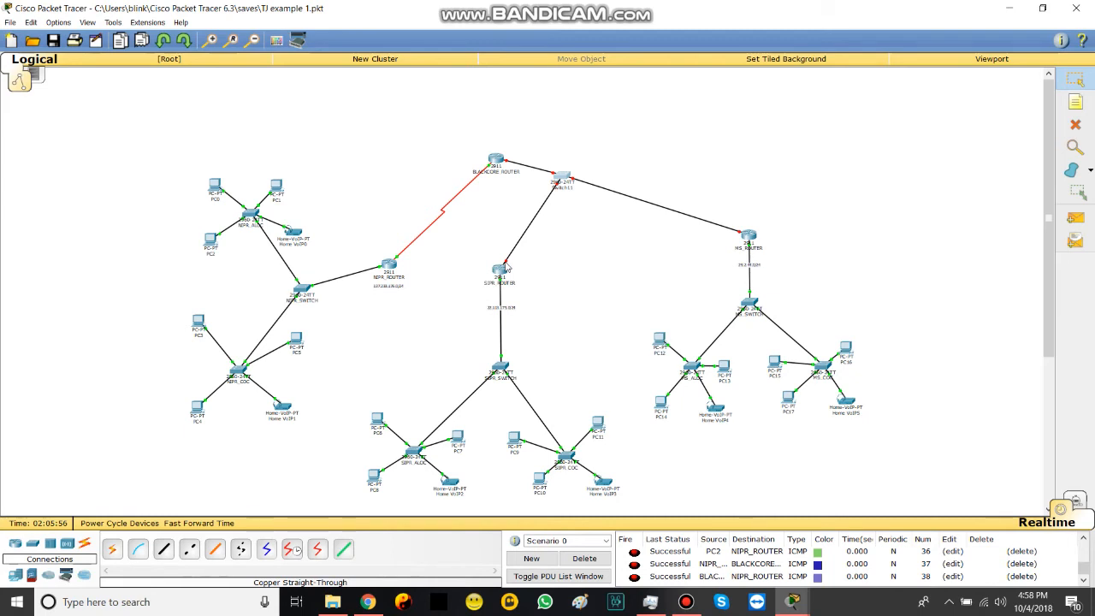
Step: Review the address-overlap error in BLACKCORE_ROUTER's CLI, then return to the topology
{"action": "left_click", "coordinate": [497, 160]}
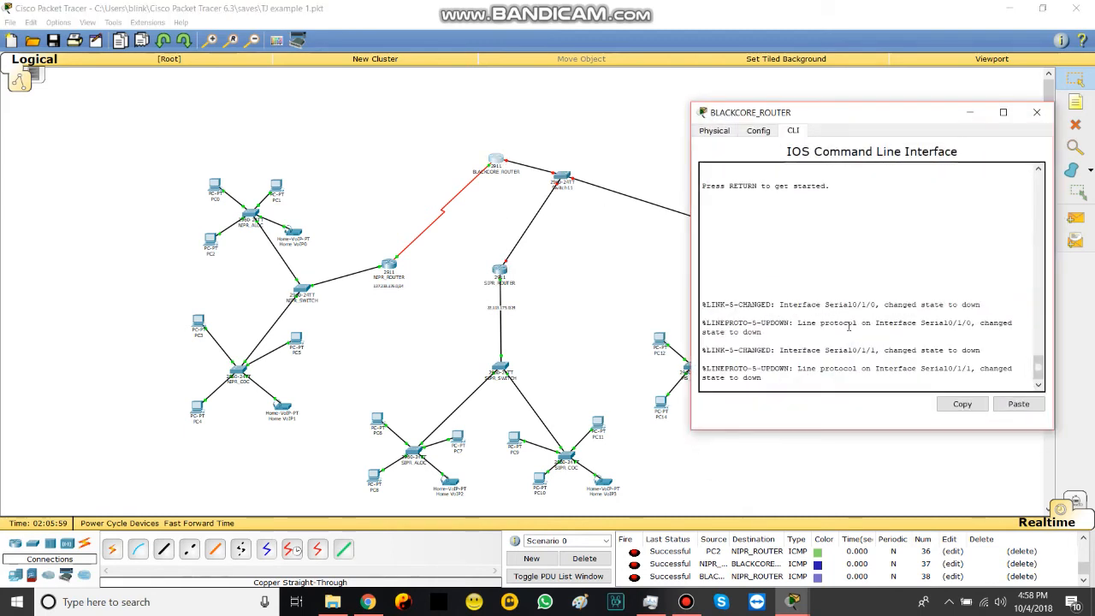
{"action": "scroll", "coordinate": [781, 289], "scroll_direction": "up", "scroll_amount": 5}
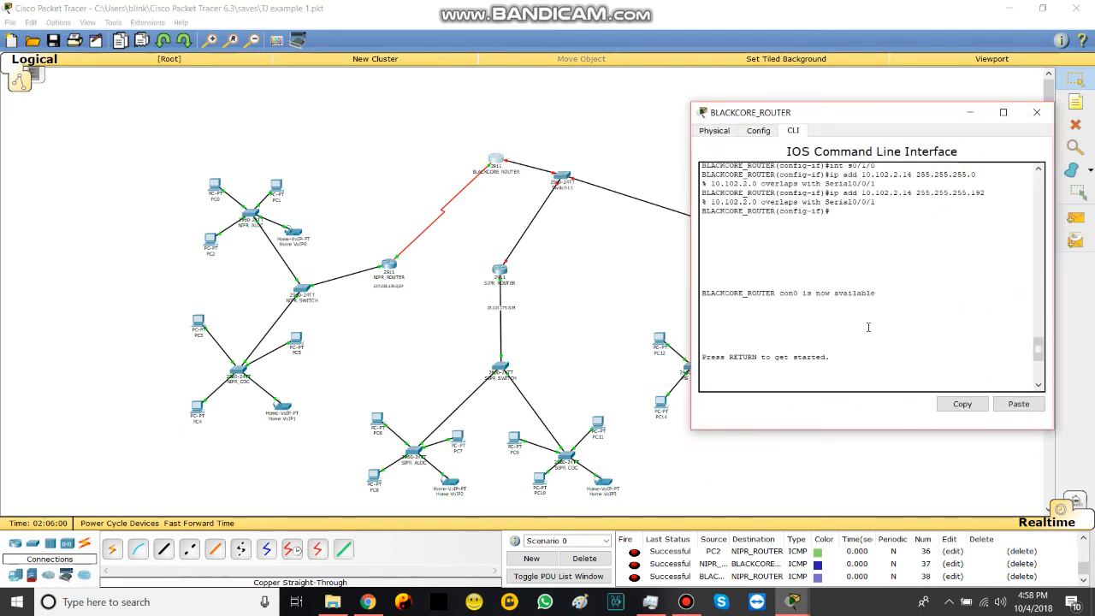
{"action": "left_click_drag", "start_coordinate": [711, 287], "coordinate": [878, 289]}
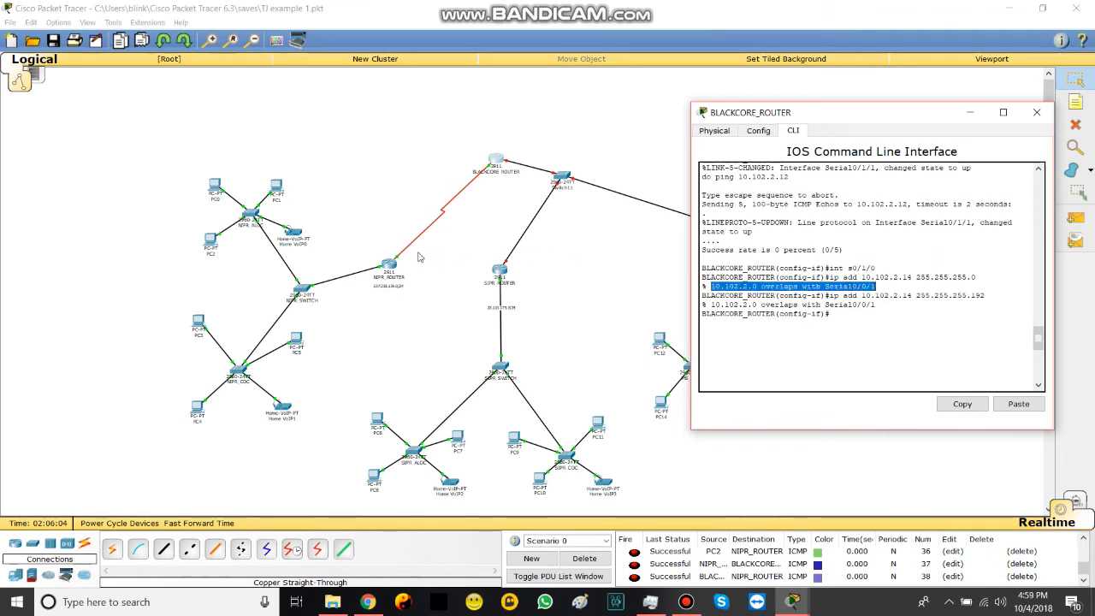
{"action": "left_click", "coordinate": [755, 291]}
{"action": "left_click", "coordinate": [618, 255]}
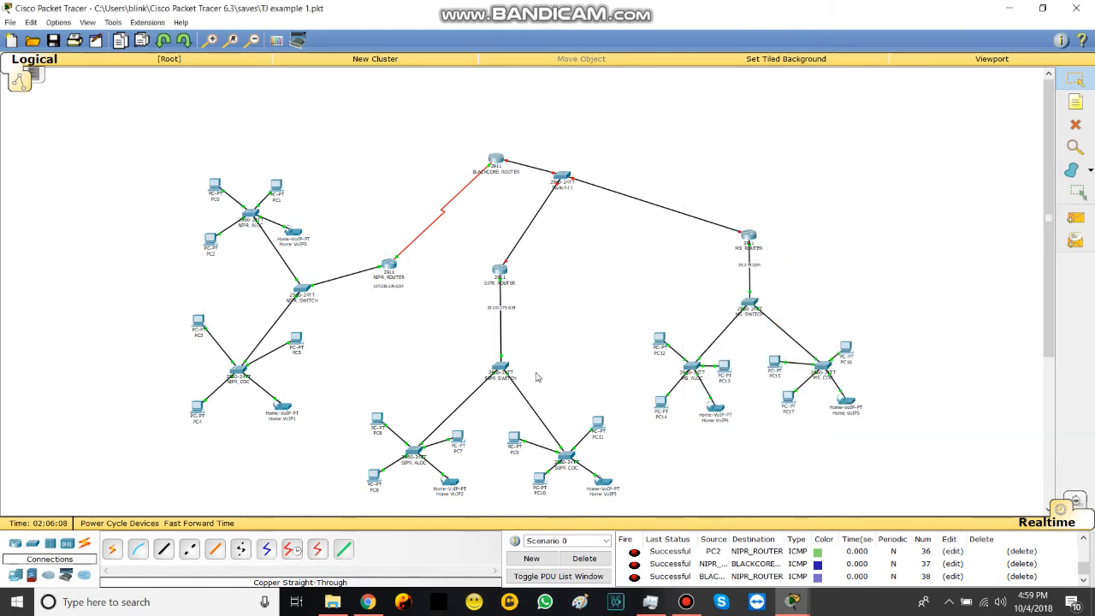
Step: Move Switch11 lower, beneath BLACKCORE ROUTER
{"action": "left_click", "coordinate": [488, 308]}
{"action": "left_click", "coordinate": [526, 318]}
{"action": "left_click_drag", "start_coordinate": [562, 180], "coordinate": [561, 217]}
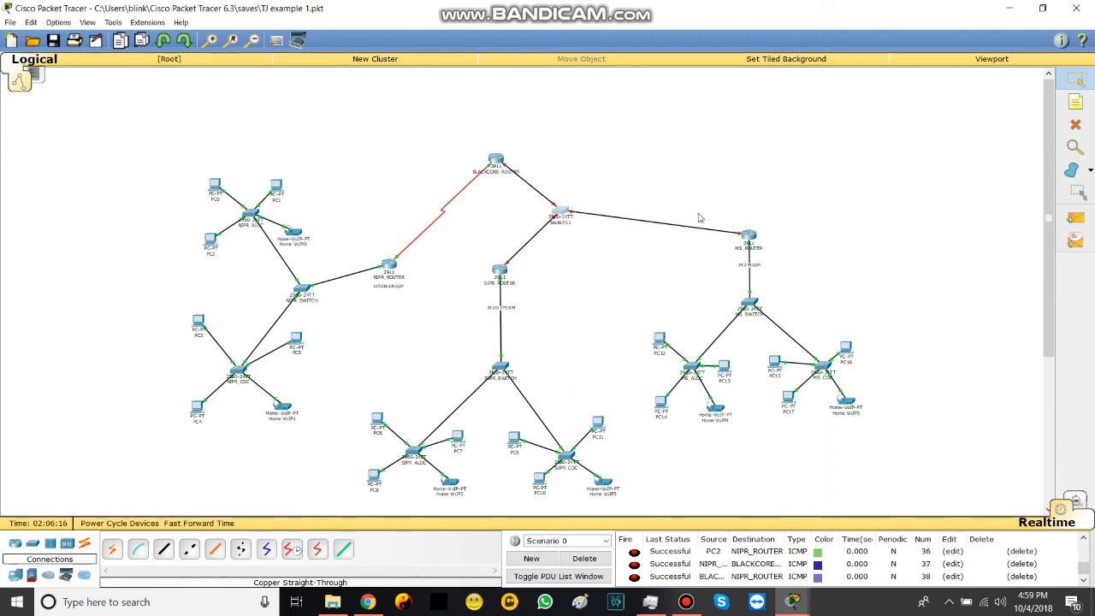
{"action": "mouse_move", "coordinate": [569, 217]}
{"action": "left_mouse_down"}
{"action": "mouse_move", "coordinate": [593, 150]}
{"action": "mouse_move", "coordinate": [567, 230]}
{"action": "left_mouse_up"}
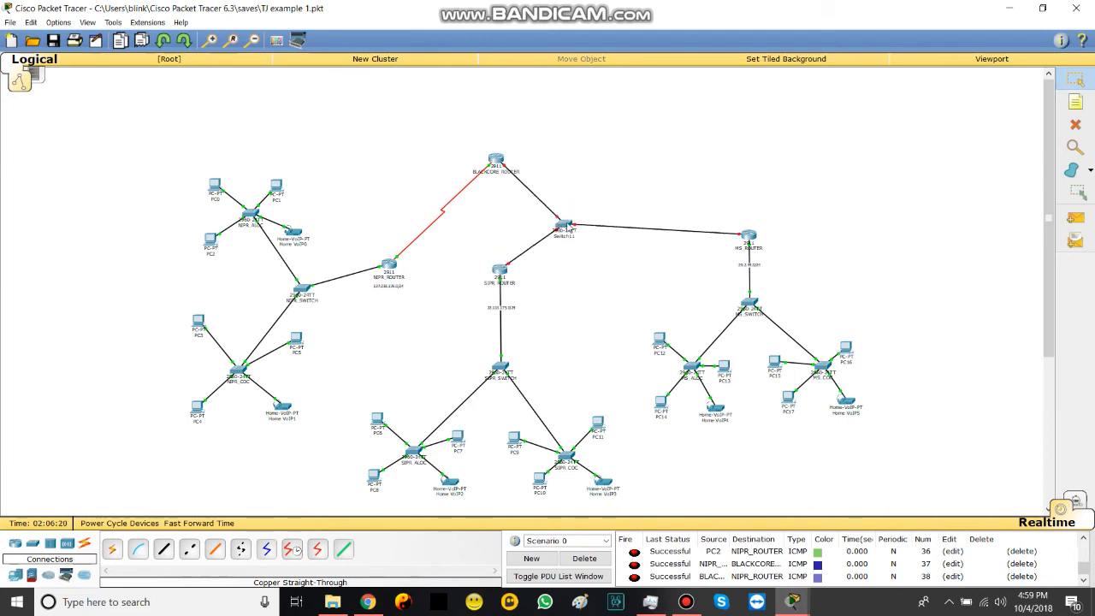
Step: On GREY_SWITCH, run int range fa0/1-3 and no shut to bring the ports up
{"action": "left_click", "coordinate": [565, 226]}
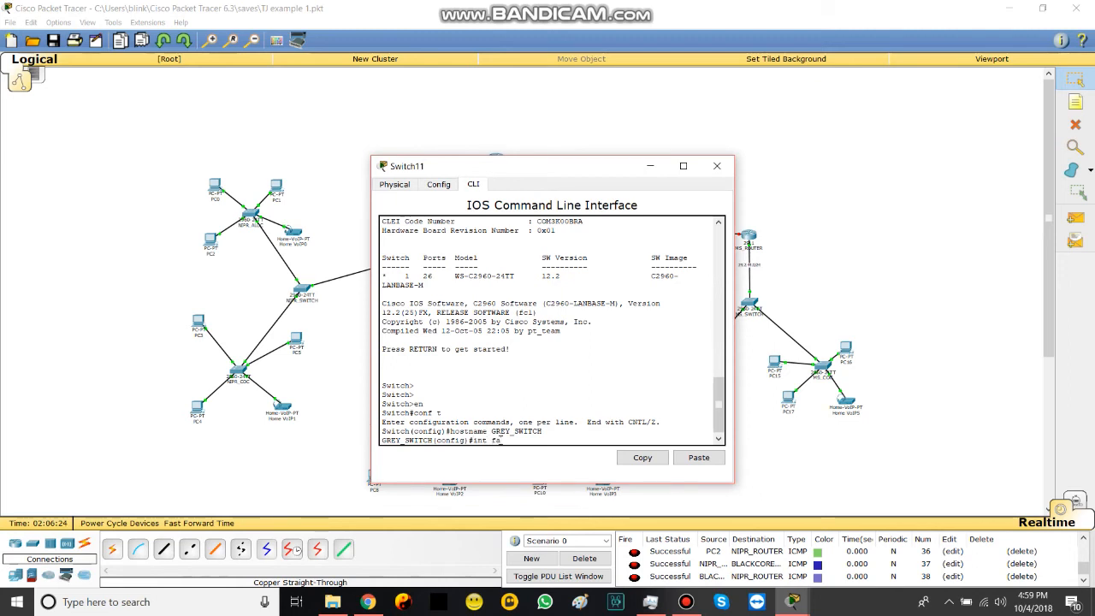
{"action": "type", "text": "nge fa0/1-3"}
{"action": "key", "text": "Return"}
{"action": "type", "text": "no"}
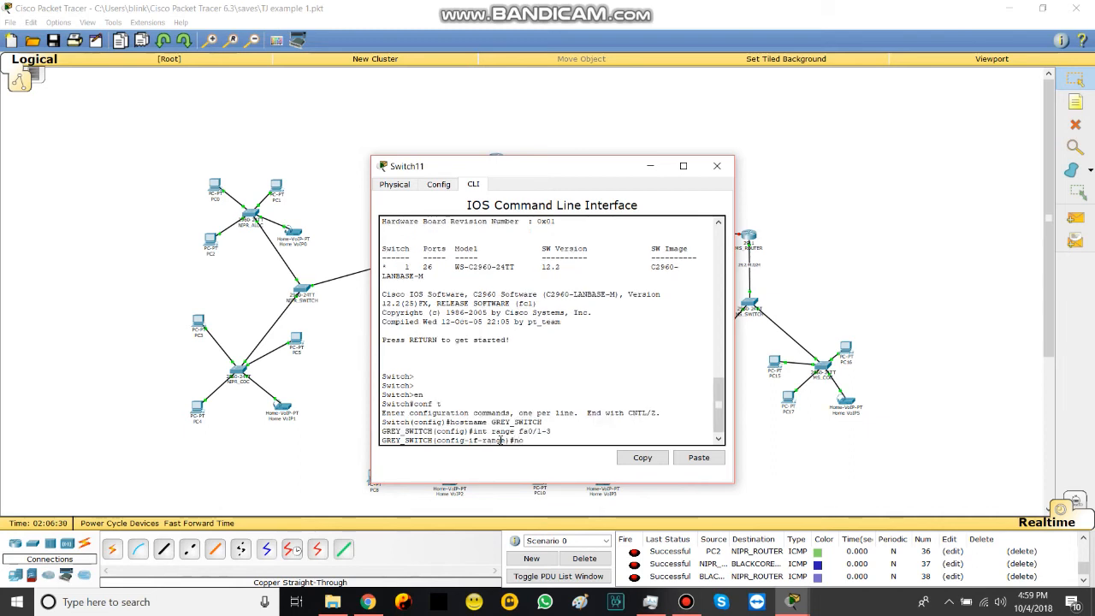
{"action": "type", "text": " shut"}
{"action": "key", "text": "Return"}
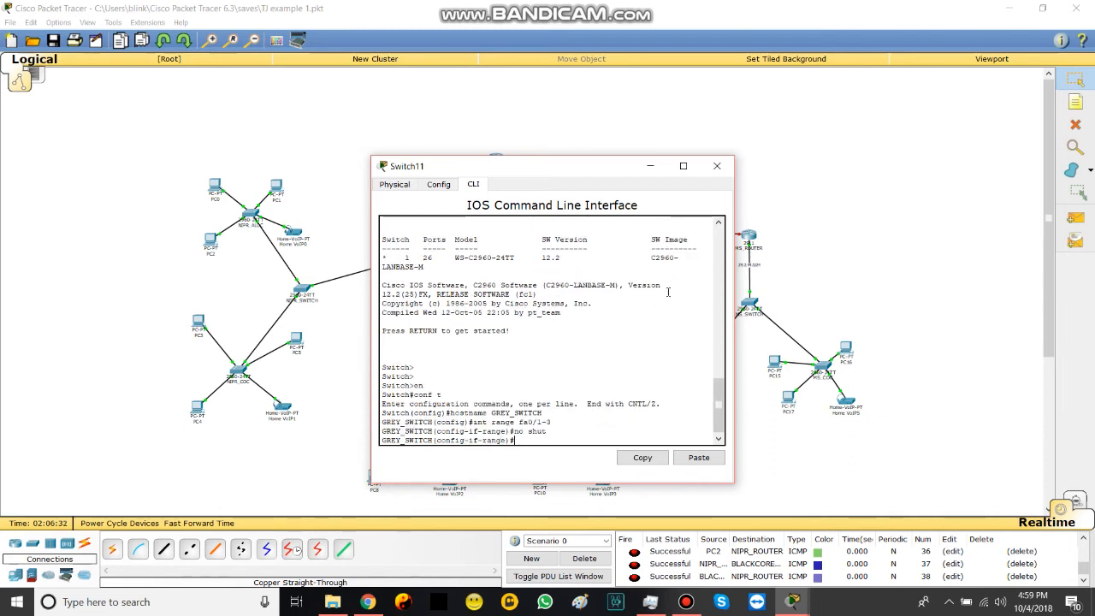
{"action": "left_click", "coordinate": [650, 165]}
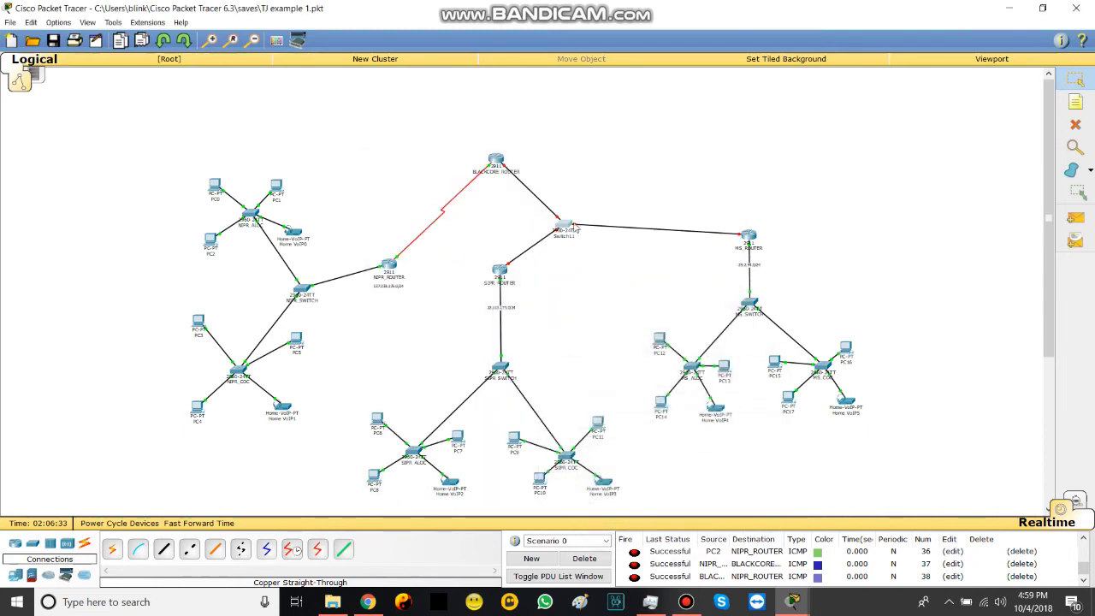
Step: On SIPR_ROUTER's CLI, run en, conf t, int s0/0/0 and no shut to enable Serial0/0/0
{"action": "left_click", "coordinate": [508, 271]}
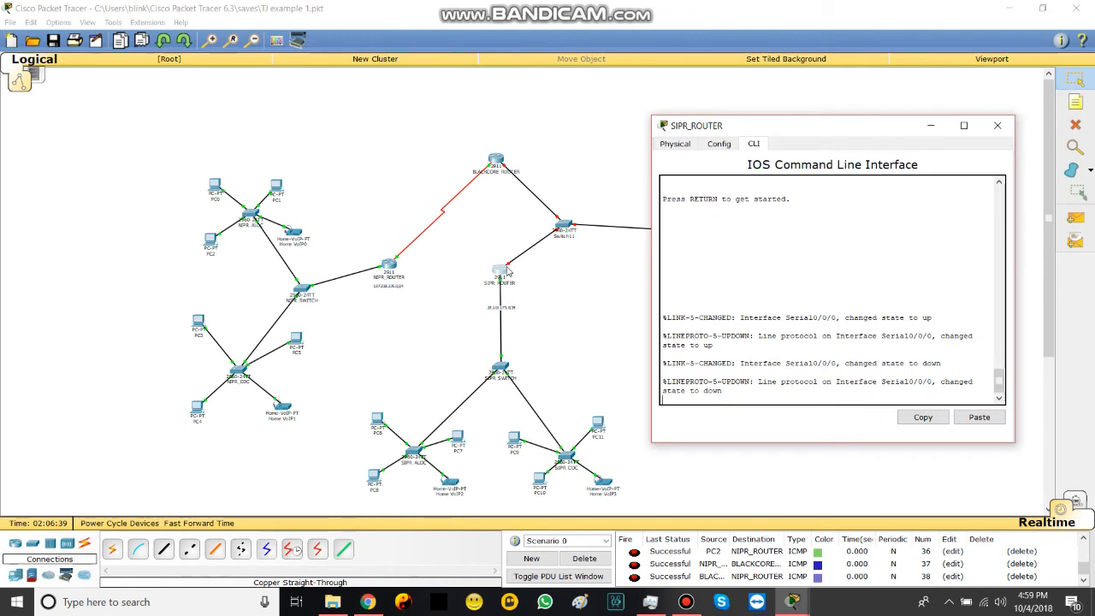
{"action": "left_click", "coordinate": [561, 294]}
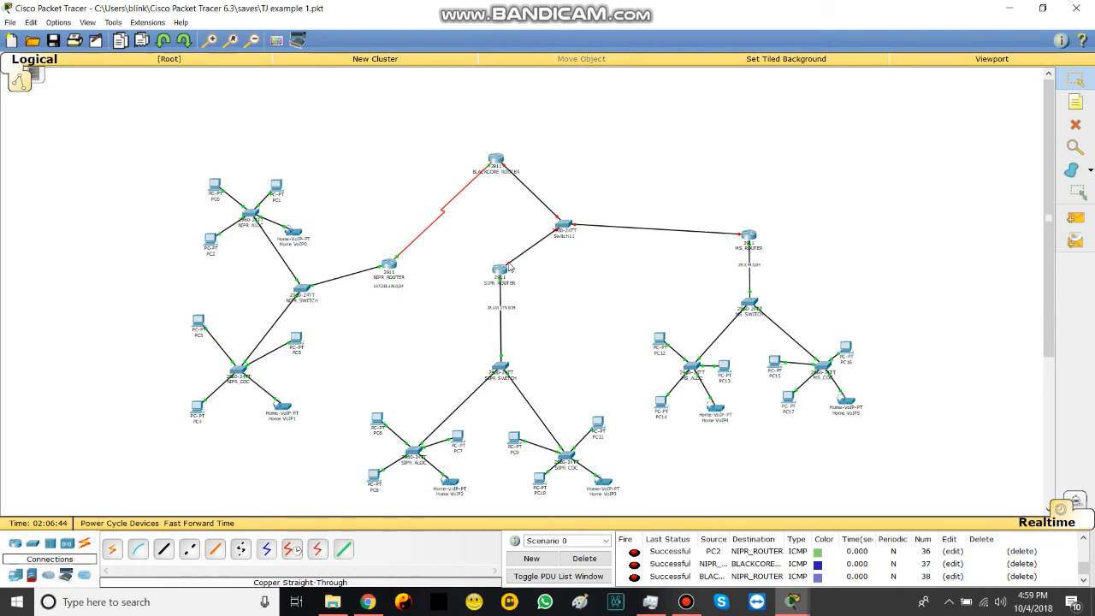
{"action": "left_click", "coordinate": [507, 269]}
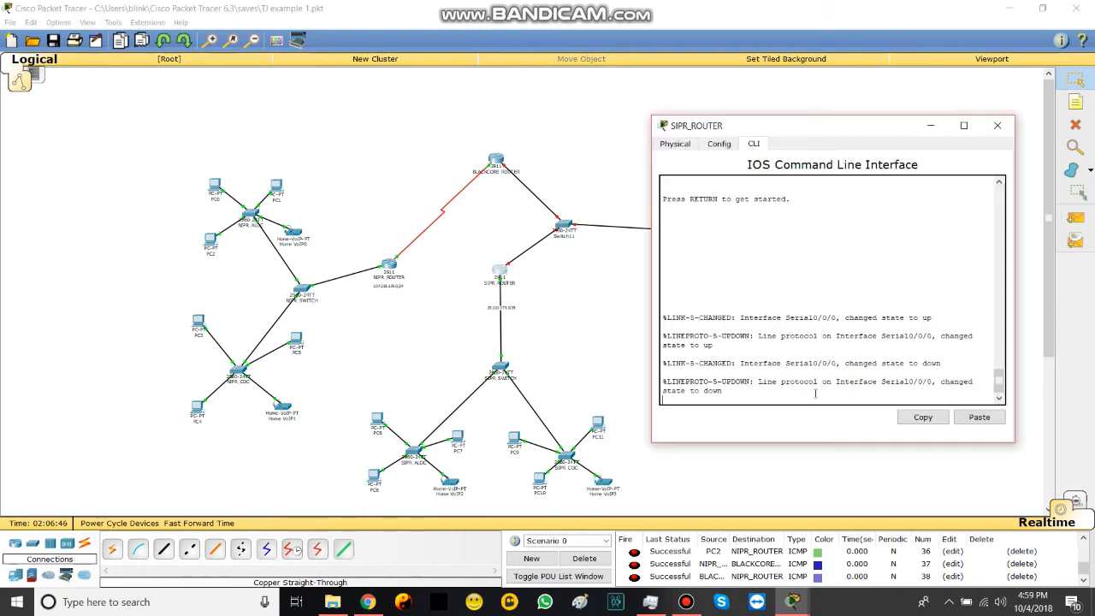
{"action": "key", "text": "Return"}
{"action": "type", "text": "i"}
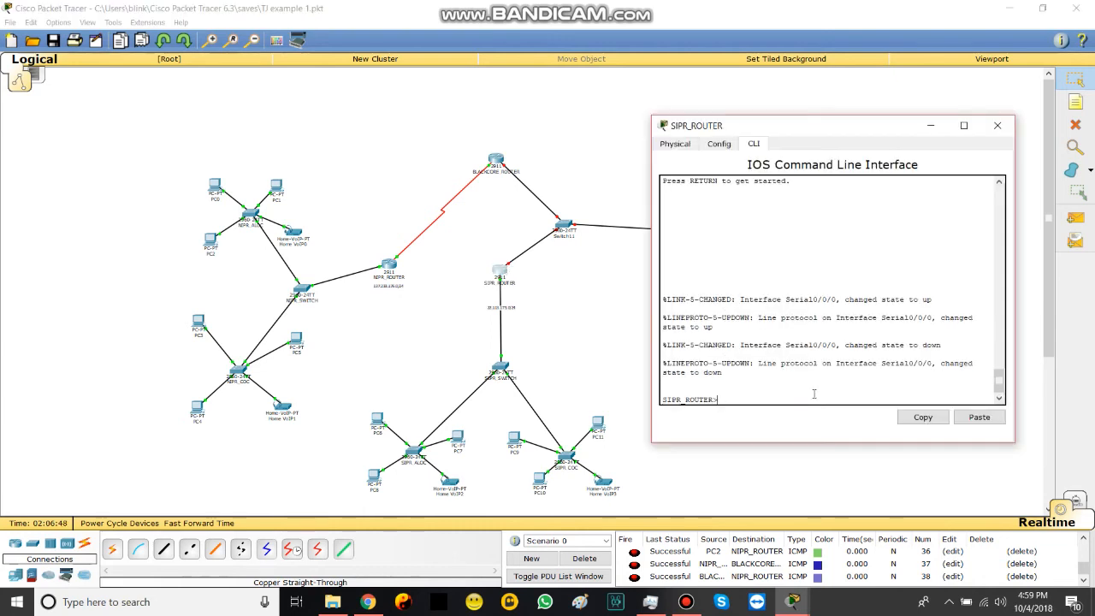
{"action": "type", "text": "en"}
{"action": "key", "text": "Return"}
{"action": "type", "text": "conf t"}
{"action": "key", "text": "Return"}
{"action": "type", "text": "int s0/0/0"}
{"action": "key", "text": "Return"}
{"action": "type", "text": "no shut"}
{"action": "key", "text": "Return"}
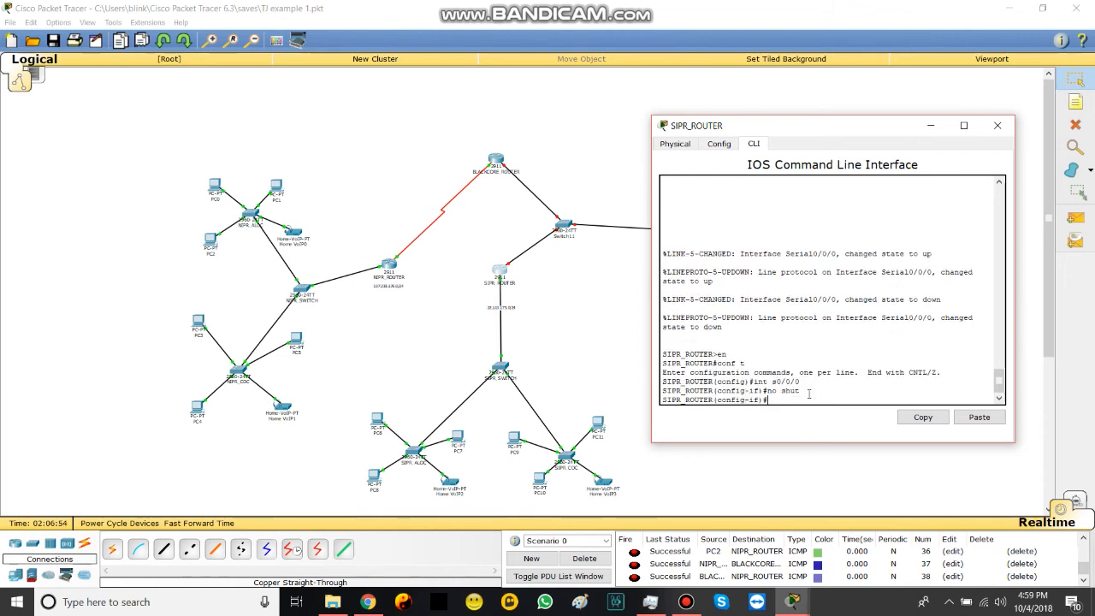
{"action": "left_click", "coordinate": [580, 252]}
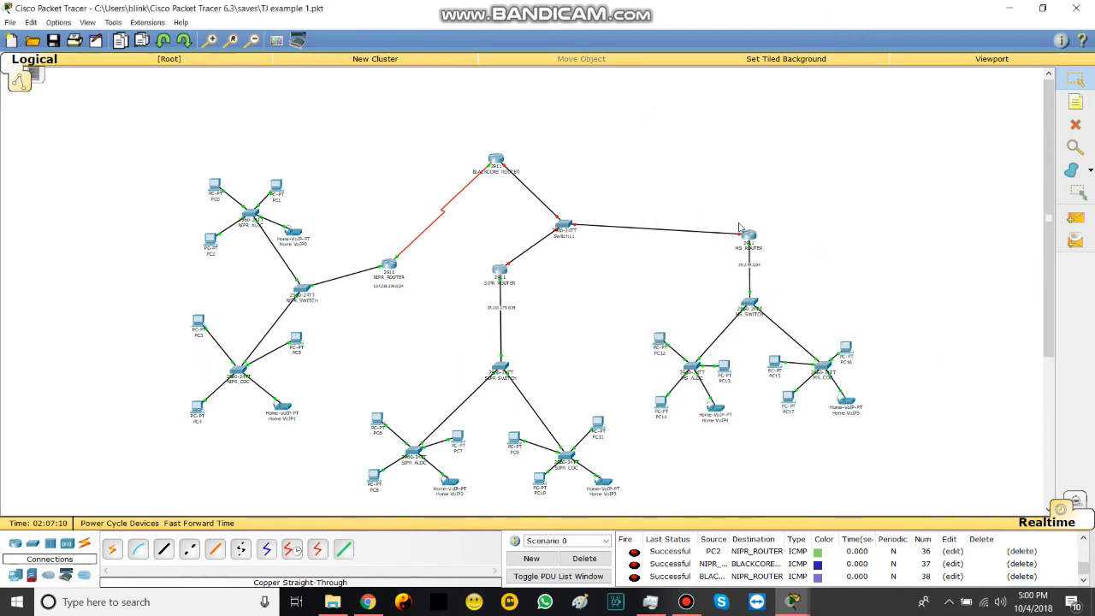
Step: In MS_ROUTER's CLI, clear the premature interface command and enter privileged mode with en
{"action": "left_click", "coordinate": [686, 602]}
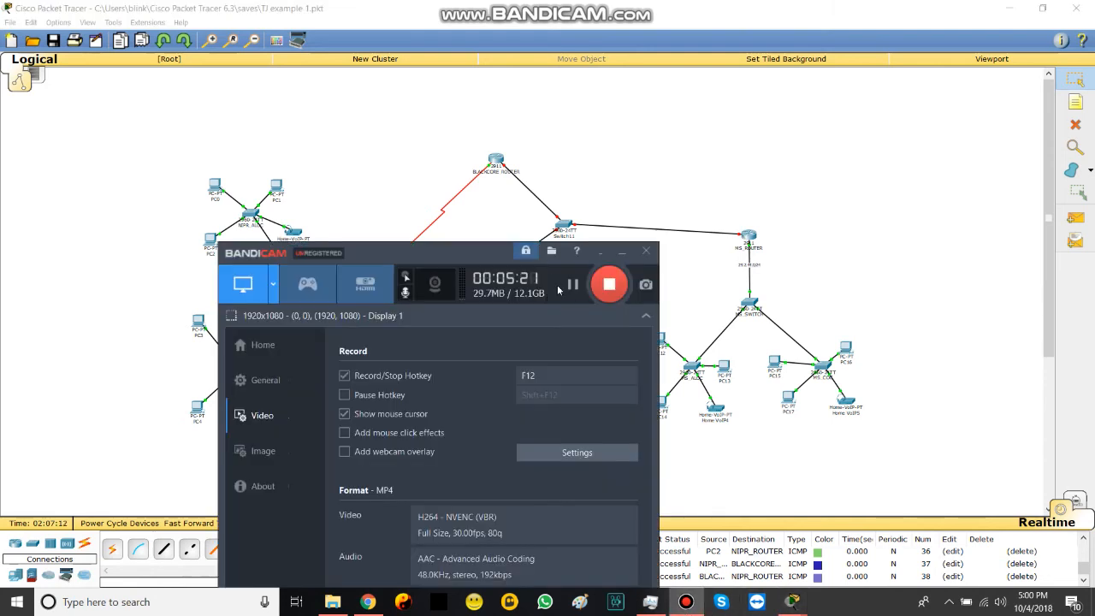
{"action": "left_click", "coordinate": [749, 238]}
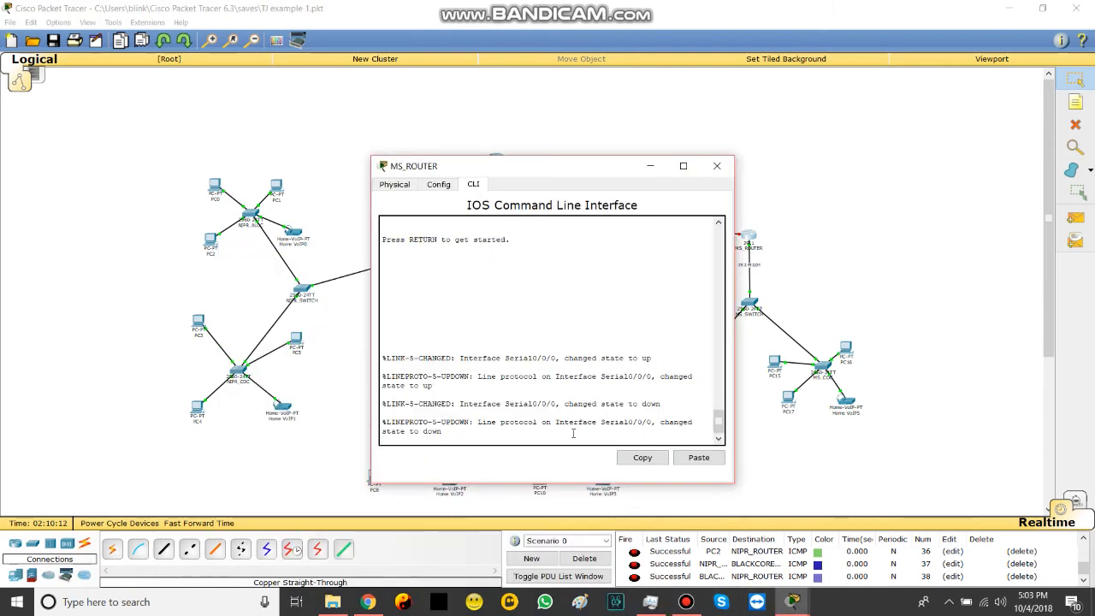
{"action": "key", "text": "Return"}
{"action": "key", "text": "Return"}
{"action": "type", "text": "int g0"}
{"action": "key", "text": "BackSpace"}
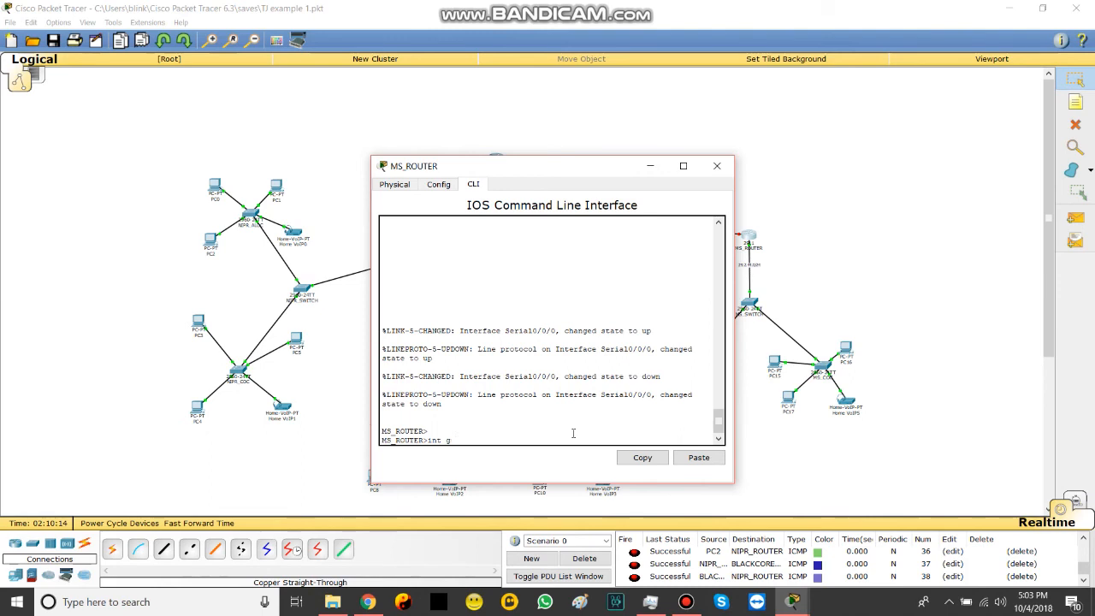
{"action": "key", "text": "BackSpace"}
{"action": "key", "text": "BackSpace"}
{"action": "key", "text": "BackSpace"}
{"action": "type", "text": "en"}
{"action": "key", "text": "Return"}
Step: Run conf t, int g0/1 and no shut on MS_ROUTER to enable GigabitEthernet0/1
{"action": "type", "text": "conf t"}
{"action": "key", "text": "Return"}
{"action": "type", "text": "int g0/1"}
{"action": "key", "text": "Return"}
{"action": "type", "text": "no sh"}
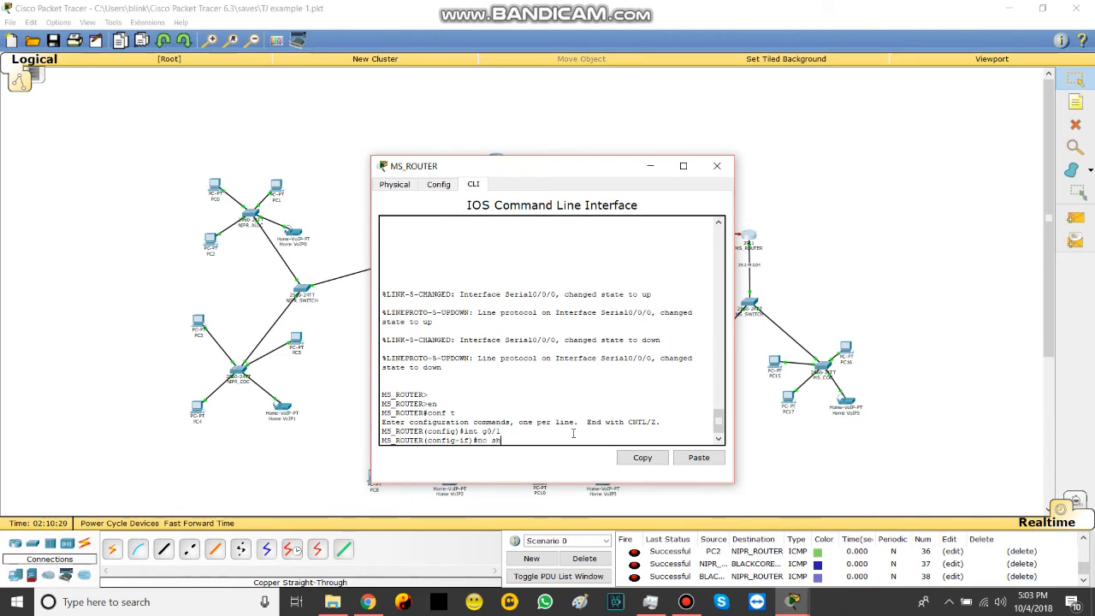
{"action": "type", "text": "ut"}
{"action": "key", "text": "Return"}
{"action": "left_click", "coordinate": [646, 166]}
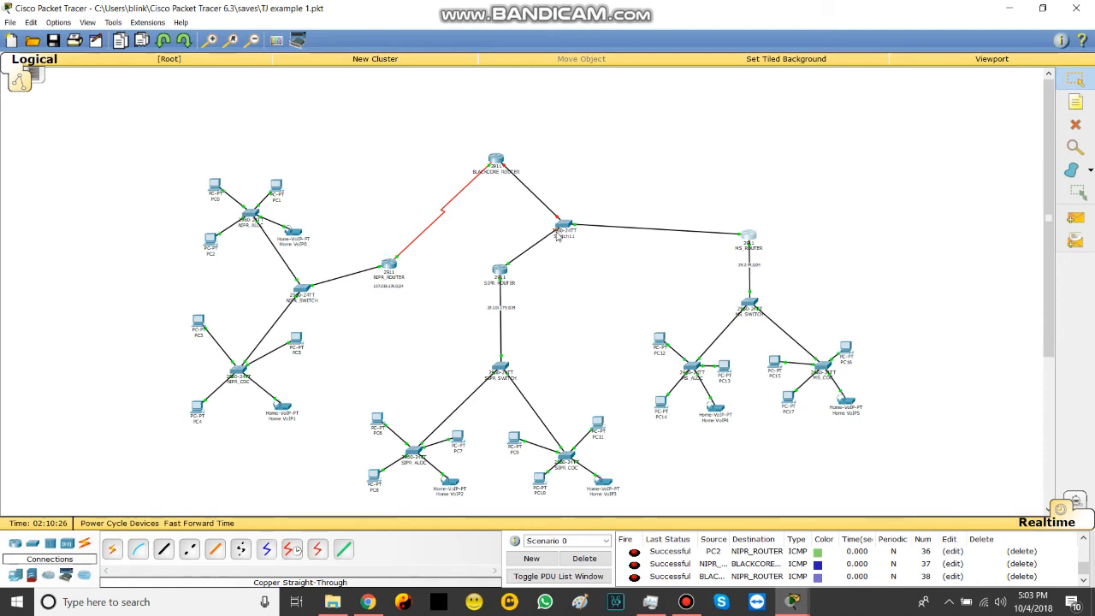
Step: On Switch11, select interface range fa0/1-3 and apply no shut to enable those ports
{"action": "left_click", "coordinate": [558, 234]}
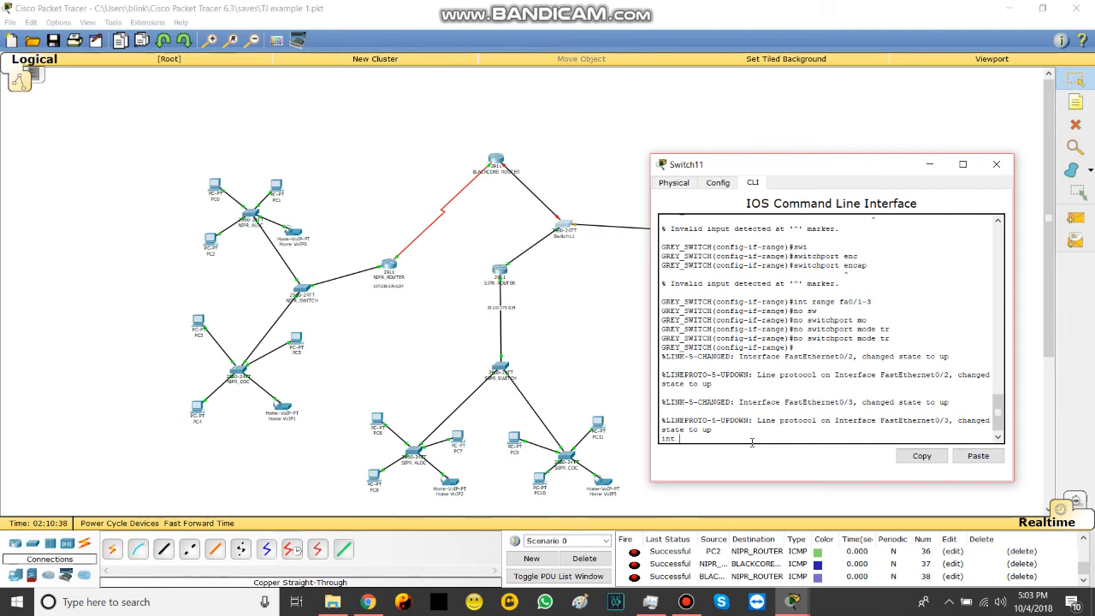
{"action": "type", "text": "a0/1-3"}
{"action": "key", "text": "Return"}
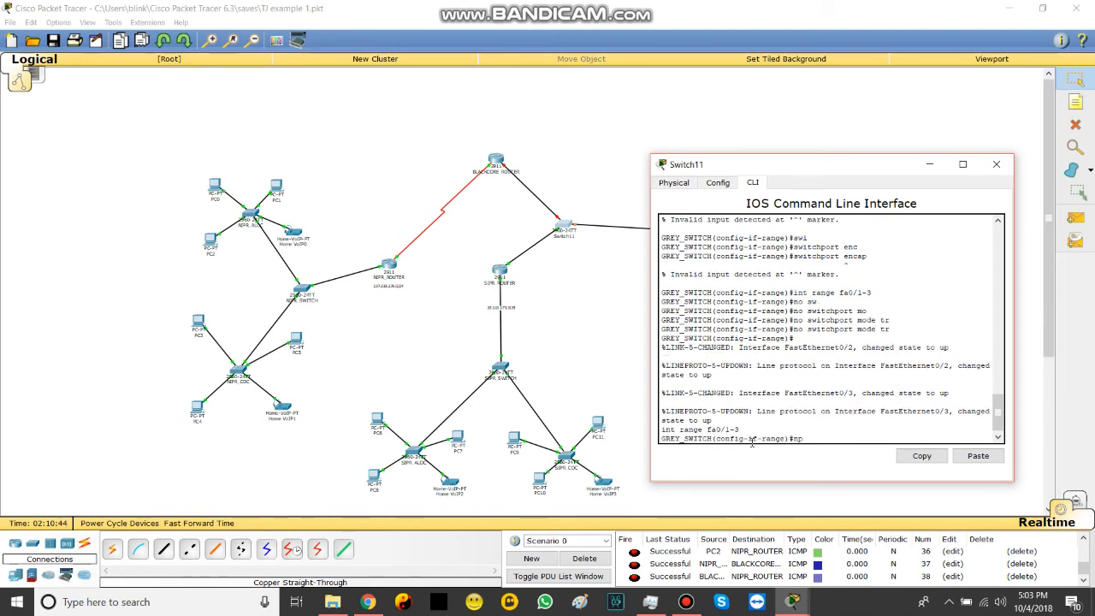
{"action": "type", "text": "no shut"}
{"action": "key", "text": "Return"}
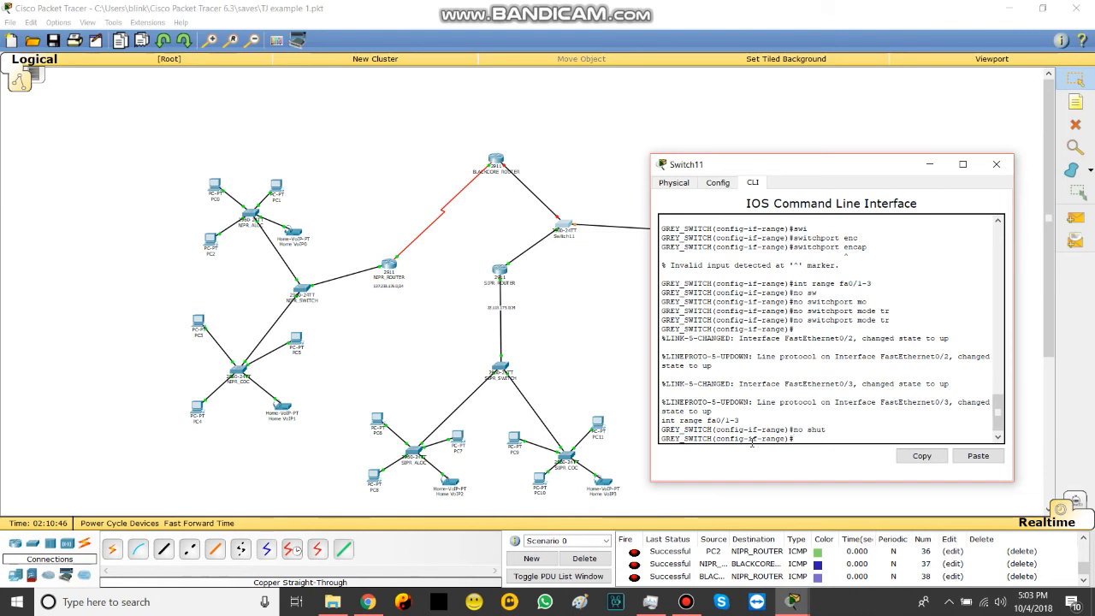
{"action": "left_click", "coordinate": [586, 348]}
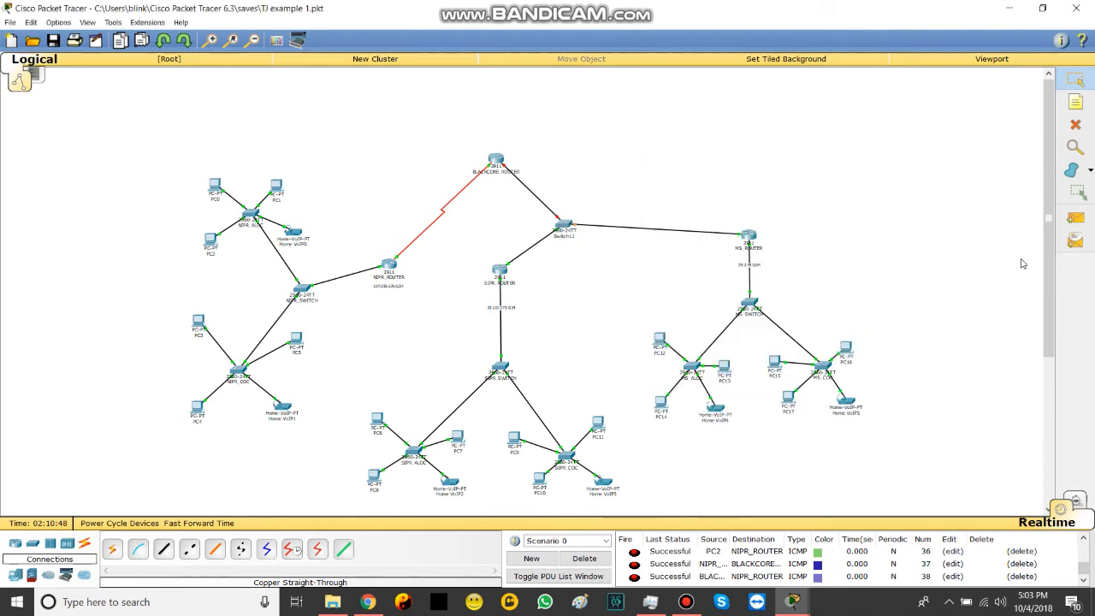
Step: Add a simple PDU ping from SIPR_ROUTER to BLACKCORE_ROUTER
{"action": "left_click", "coordinate": [1075, 218]}
{"action": "left_click", "coordinate": [507, 272]}
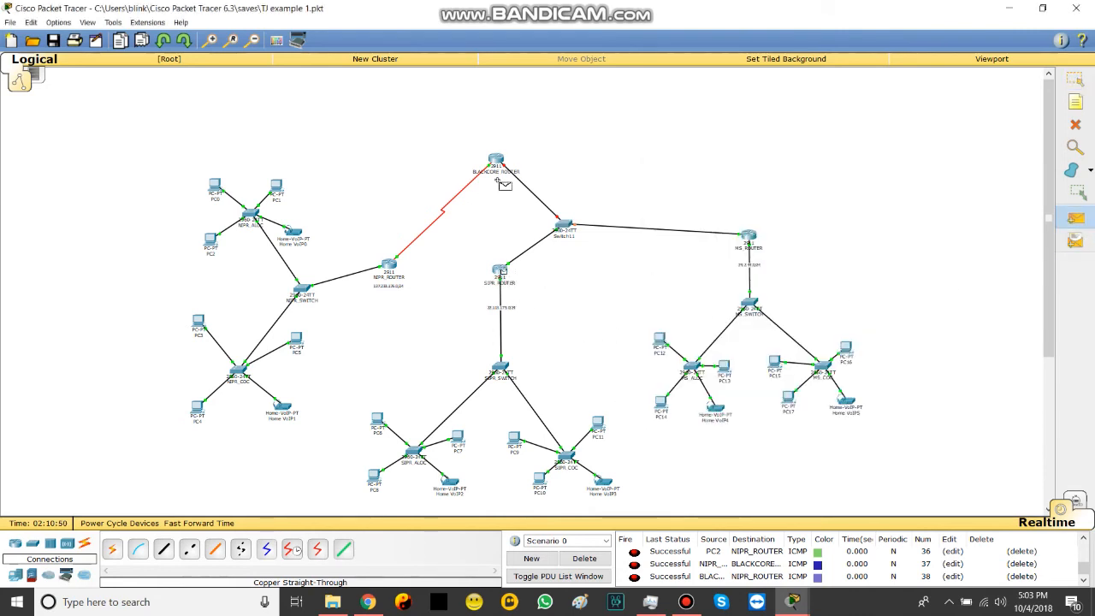
{"action": "left_click", "coordinate": [496, 160]}
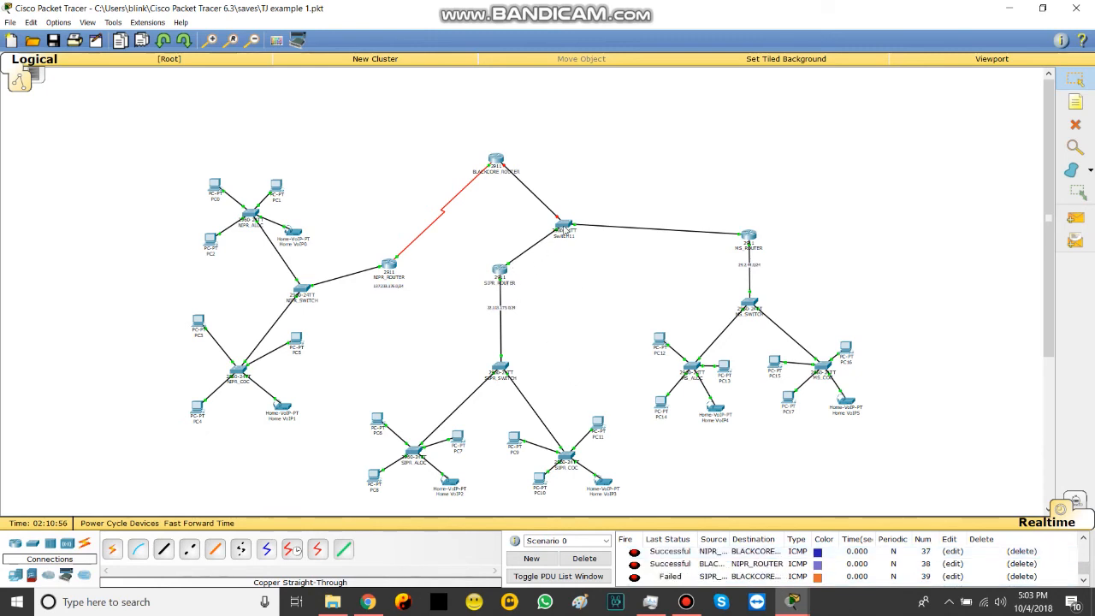
Step: On SIPR_ROUTER, enter interface g0/1 and begin typing its 137.233.177. IP address
{"action": "left_click", "coordinate": [505, 272]}
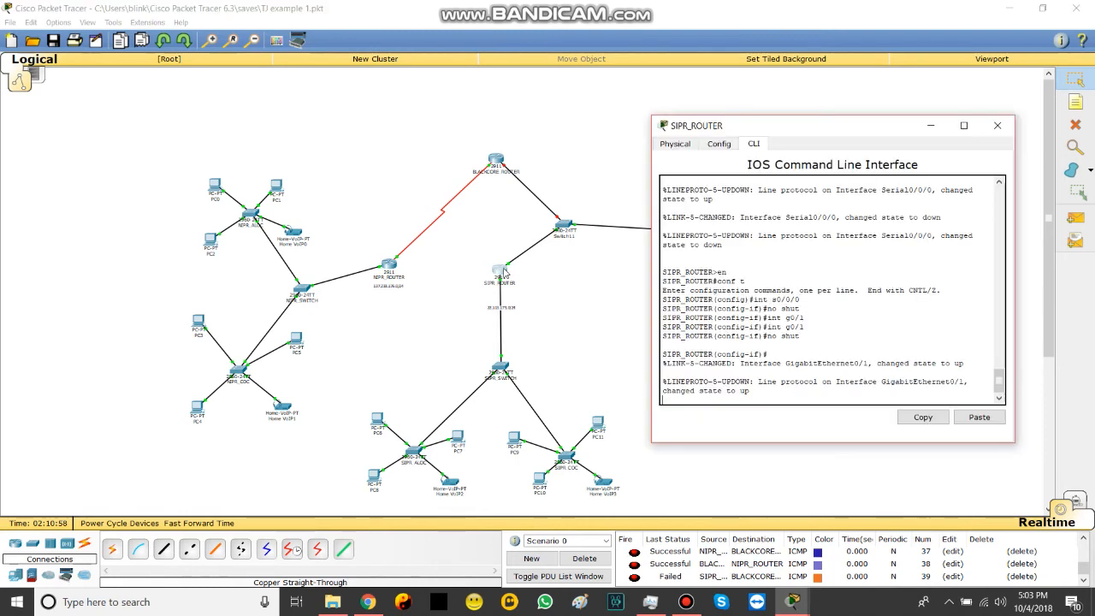
{"action": "key", "text": "Return"}
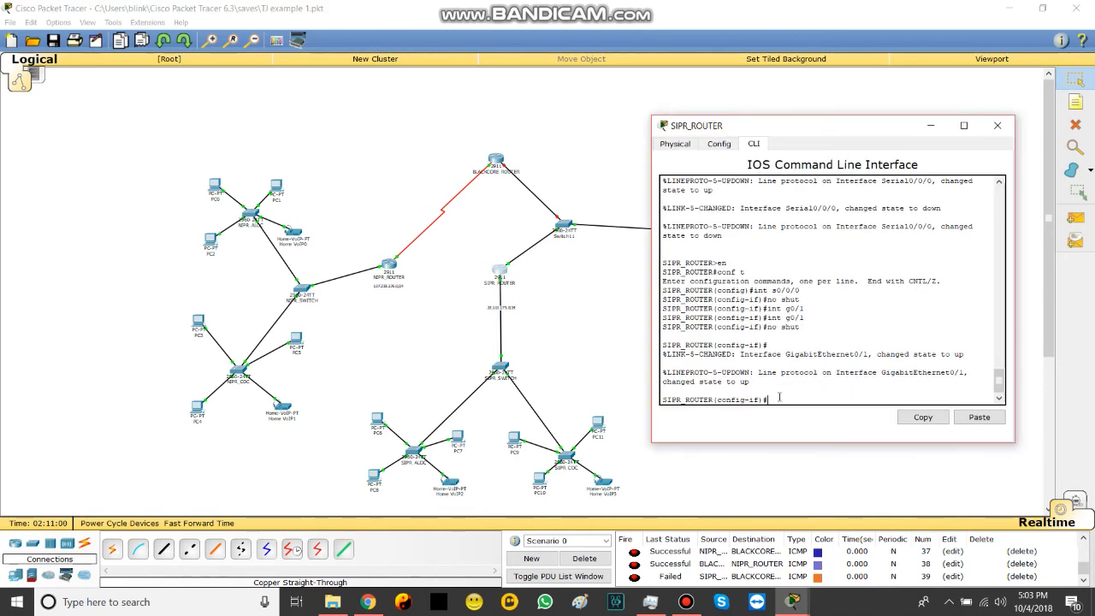
{"action": "type", "text": "int g0/1"}
{"action": "key", "text": "Return"}
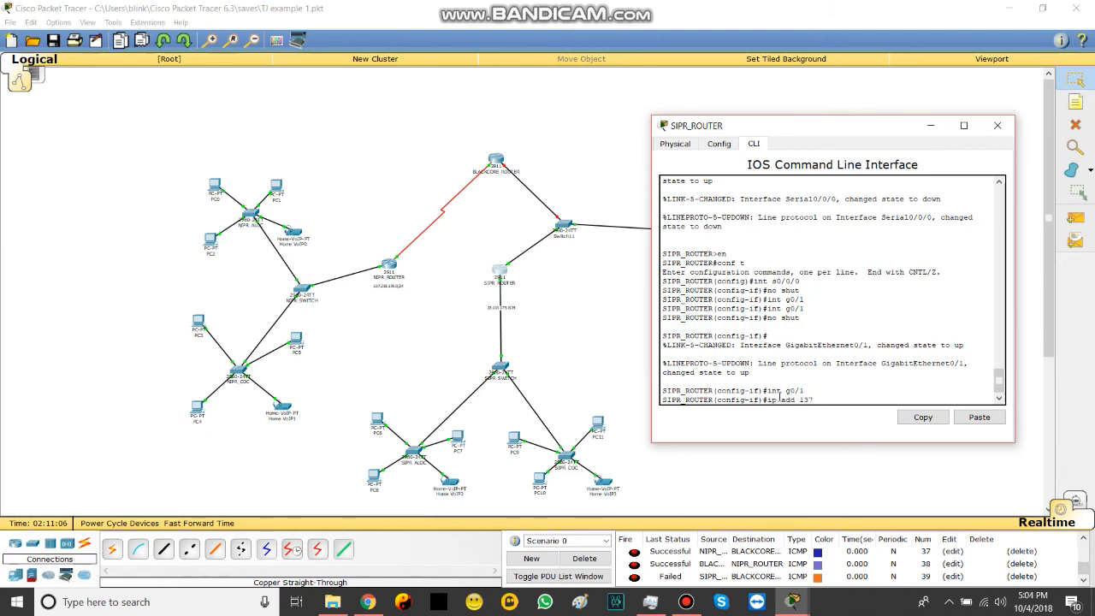
{"action": "type", "text": "33.177."}
Step: Check PC8's IP configuration, then assign SIPR_ROUTER's G0/1 137.233.177.12 255.255.255.224
{"action": "left_click", "coordinate": [374, 475]}
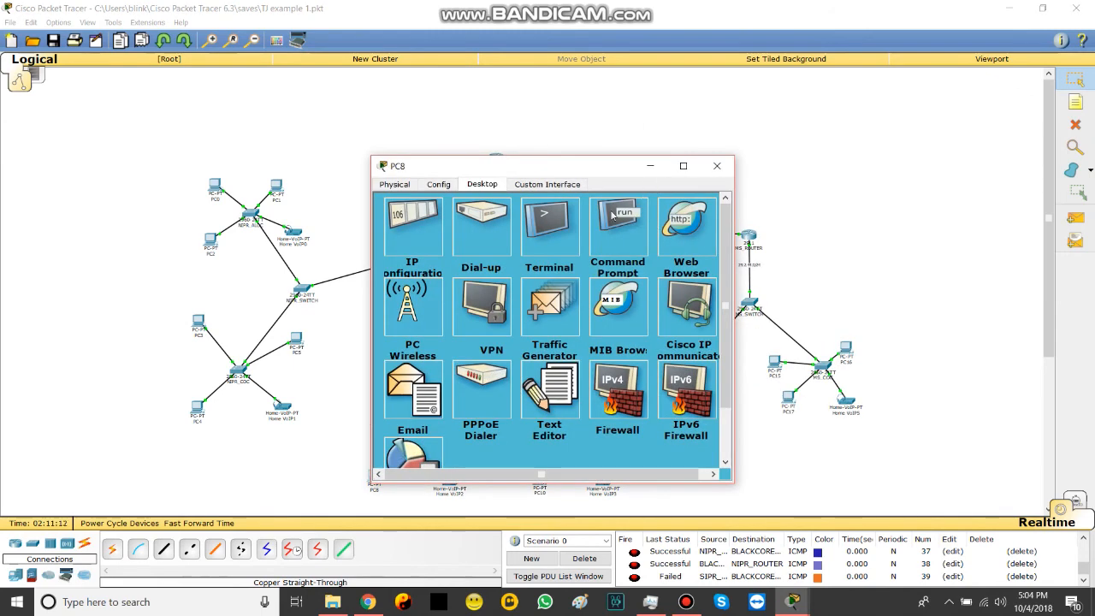
{"action": "left_click", "coordinate": [409, 225]}
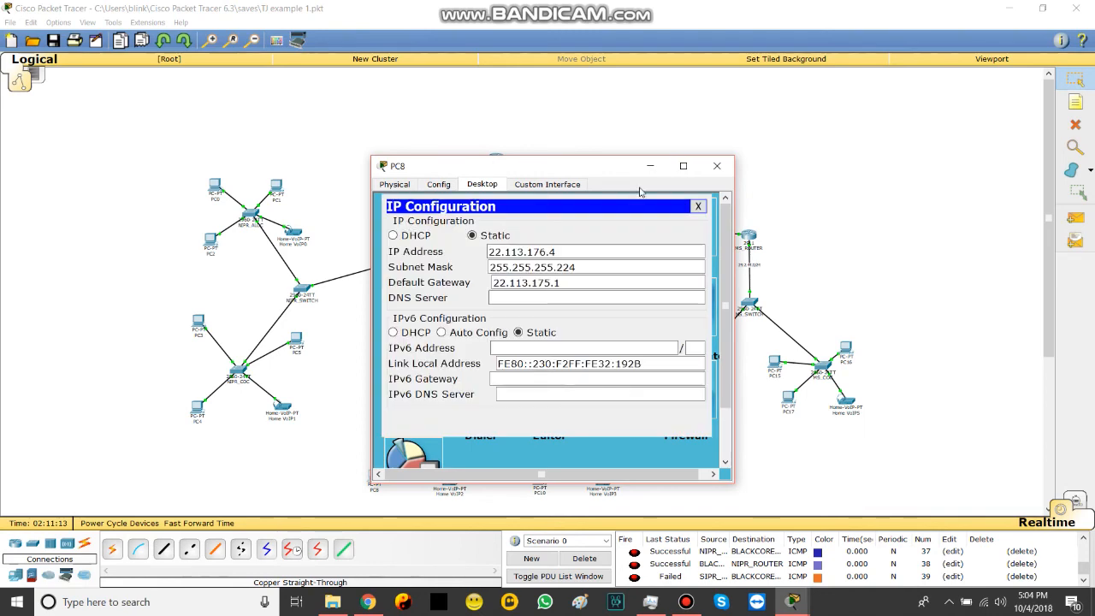
{"action": "left_click", "coordinate": [719, 169]}
{"action": "left_click", "coordinate": [503, 270]}
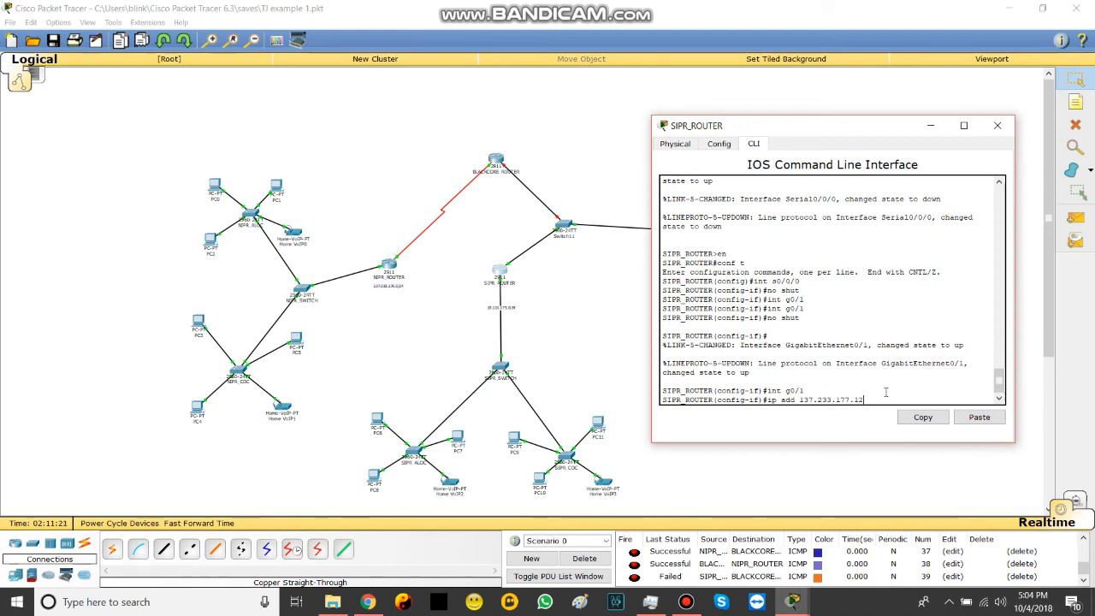
{"action": "type", "text": "5.224"}
{"action": "key", "text": "Return"}
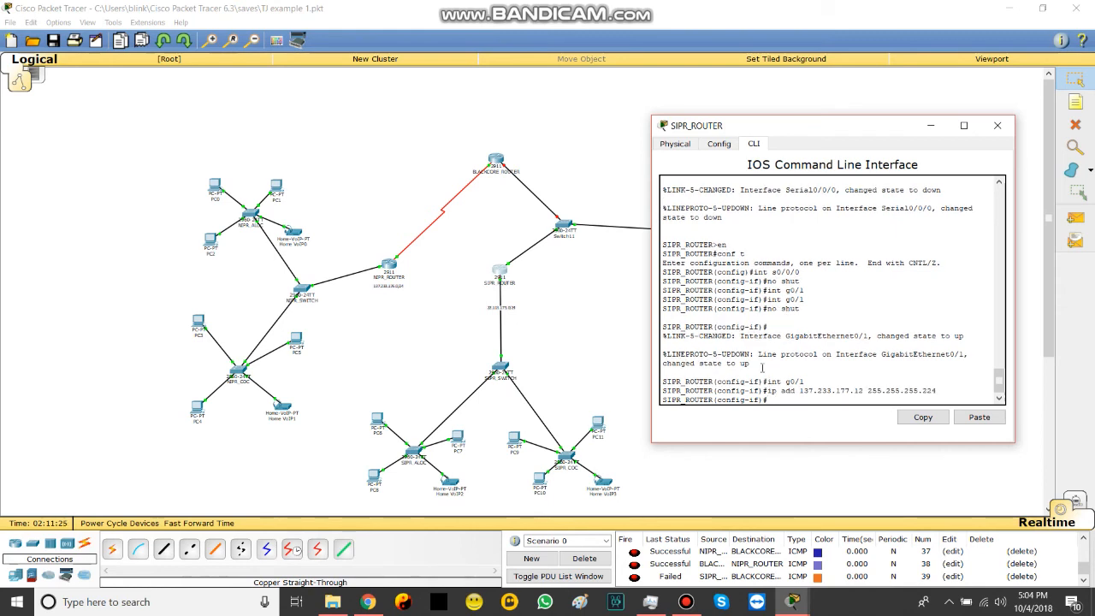
{"action": "left_click", "coordinate": [555, 304]}
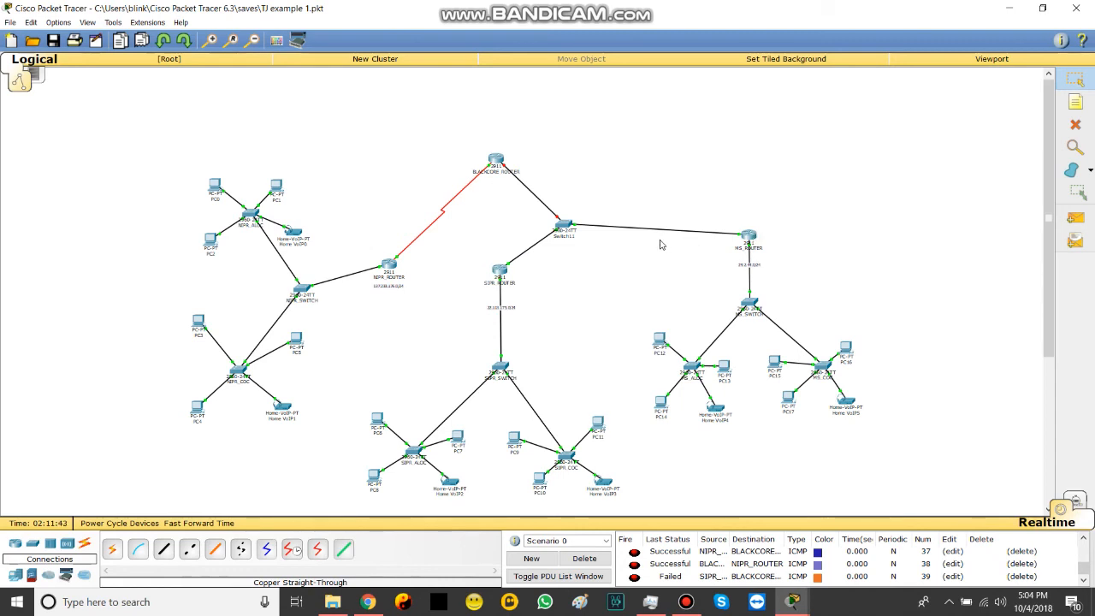
Step: Remove the IP address from SIPR_ROUTER's G0/1 with int g0/1 and no ip add
{"action": "left_click", "coordinate": [505, 272]}
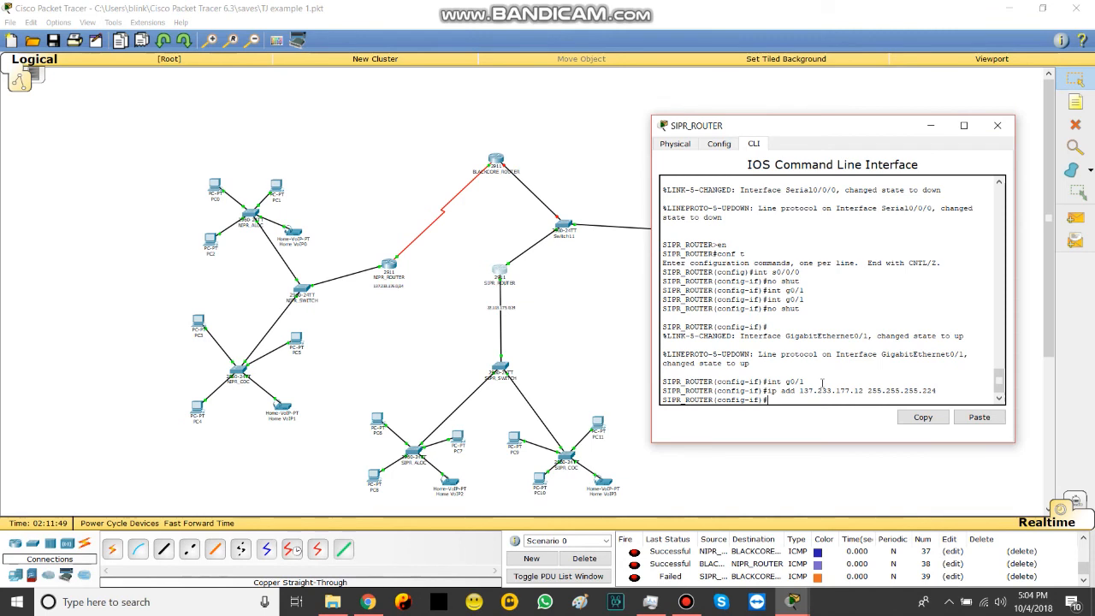
{"action": "key", "text": "Up"}
{"action": "key", "text": "Up"}
{"action": "key", "text": "Return"}
{"action": "type", "text": "no ip "}
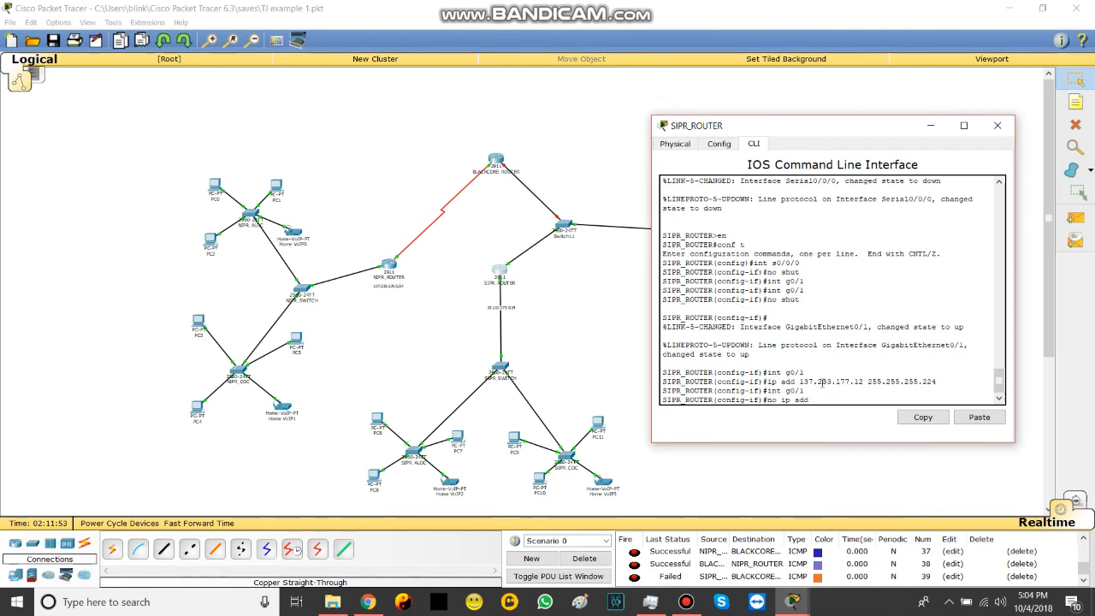
{"action": "type", "text": "add"}
{"action": "key", "text": "Return"}
{"action": "left_click", "coordinate": [930, 126]}
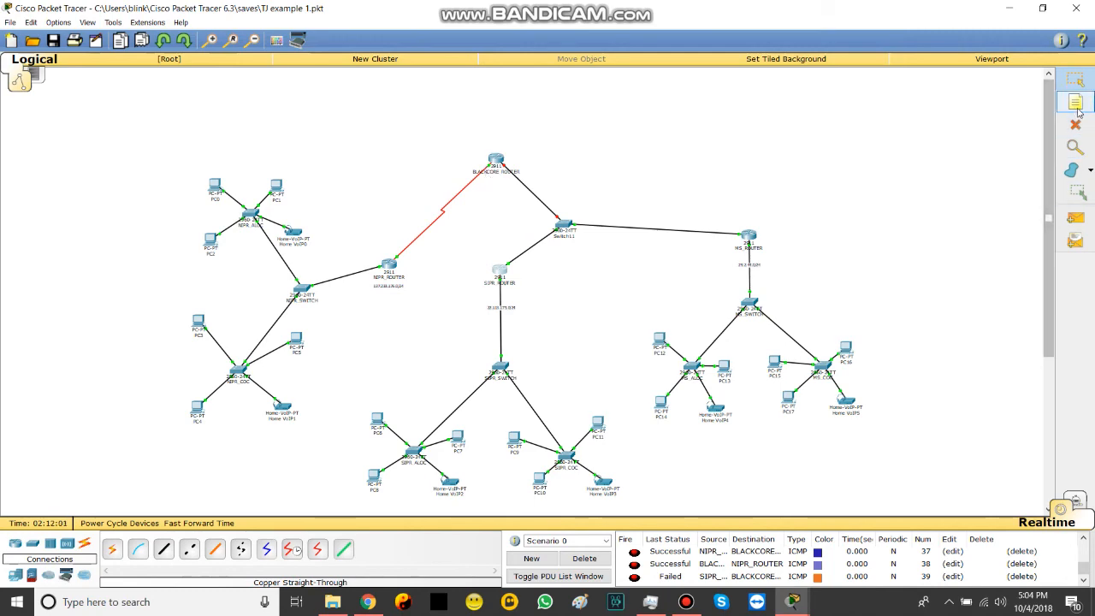
Step: Add simple PDU pings from PC0 and PC4 to NIPR_ROUTER
{"action": "left_click", "coordinate": [678, 604]}
{"action": "left_click", "coordinate": [678, 604]}
{"action": "left_click", "coordinate": [1075, 217]}
{"action": "left_click", "coordinate": [217, 184]}
{"action": "left_click", "coordinate": [390, 269]}
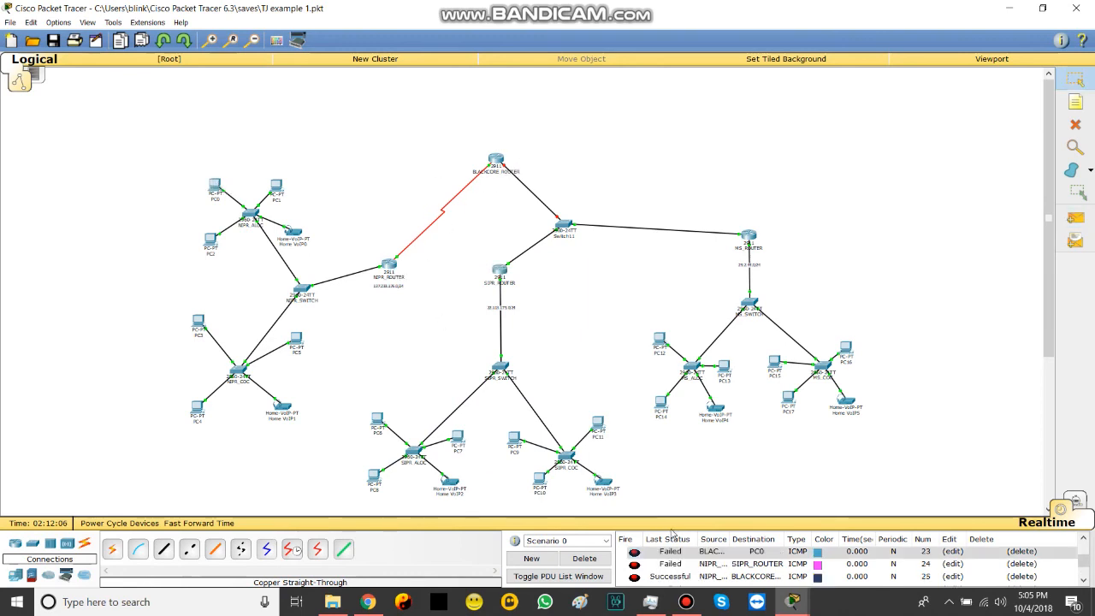
{"action": "scroll", "coordinate": [672, 535], "scroll_direction": "down", "scroll_amount": 5}
{"action": "left_click", "coordinate": [1076, 217]}
{"action": "left_click", "coordinate": [197, 409]}
{"action": "left_click", "coordinate": [390, 267]}
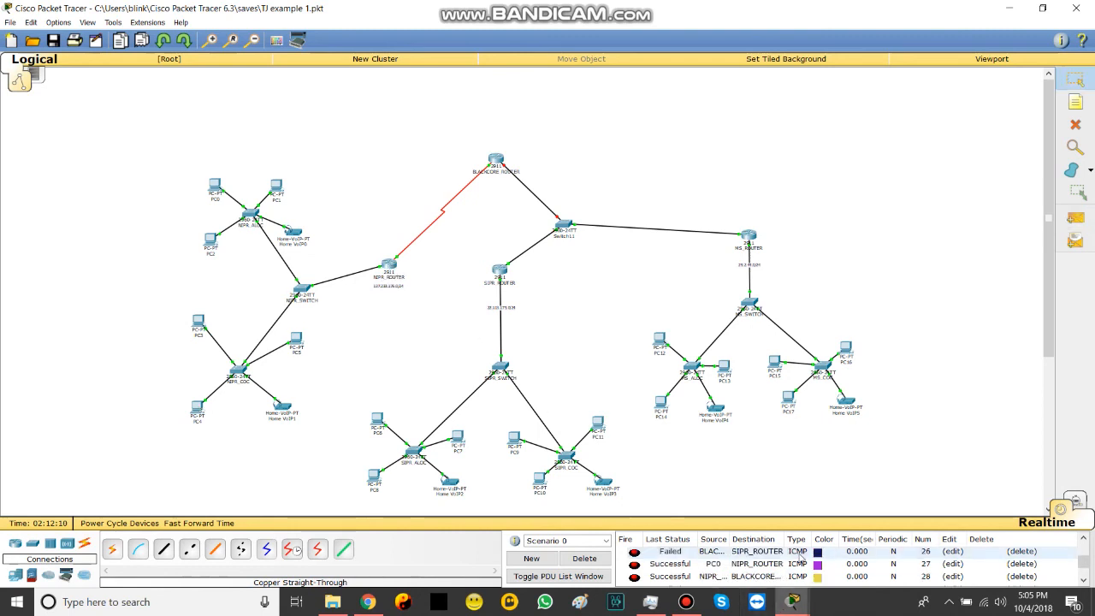
Step: Add simple PDU pings from PC8 and PC11 to SIPR_ROUTER
{"action": "scroll", "coordinate": [800, 556], "scroll_direction": "down", "scroll_amount": 4}
{"action": "left_click", "coordinate": [1075, 218]}
{"action": "left_click", "coordinate": [374, 477]}
{"action": "left_click", "coordinate": [501, 274]}
{"action": "scroll", "coordinate": [709, 564], "scroll_direction": "down", "scroll_amount": 6}
{"action": "left_click", "coordinate": [1076, 241]}
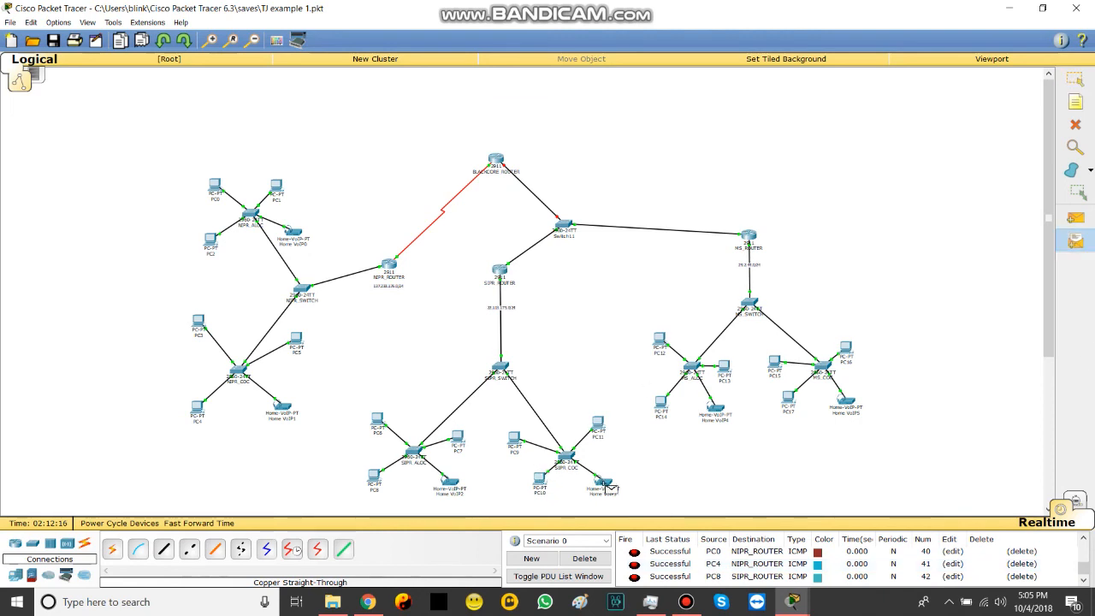
{"action": "left_click", "coordinate": [598, 425]}
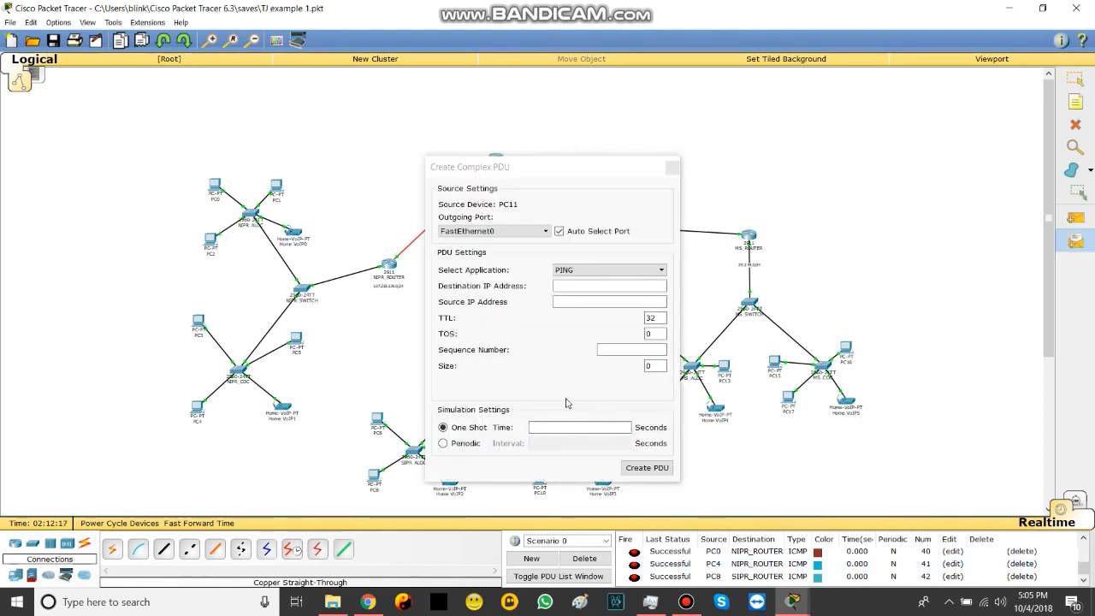
{"action": "left_click", "coordinate": [672, 168]}
{"action": "left_click", "coordinate": [1076, 218]}
{"action": "left_click", "coordinate": [599, 423]}
{"action": "left_click", "coordinate": [500, 270]}
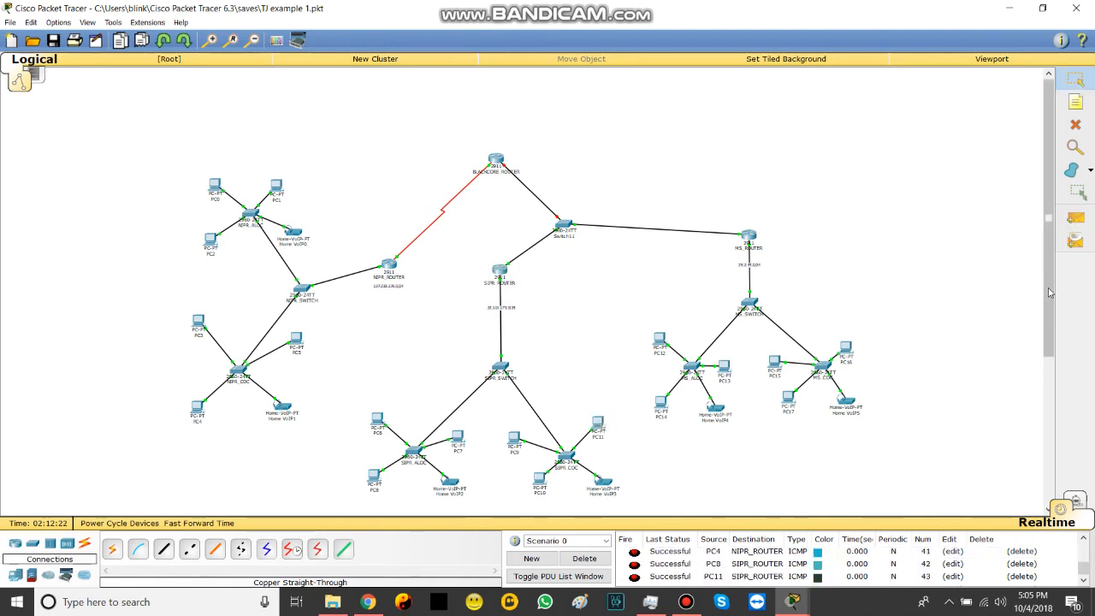
Step: Add pings from PC12 and PC14 to MS_ROUTER, then retry PC12's ping
{"action": "left_click", "coordinate": [1077, 219]}
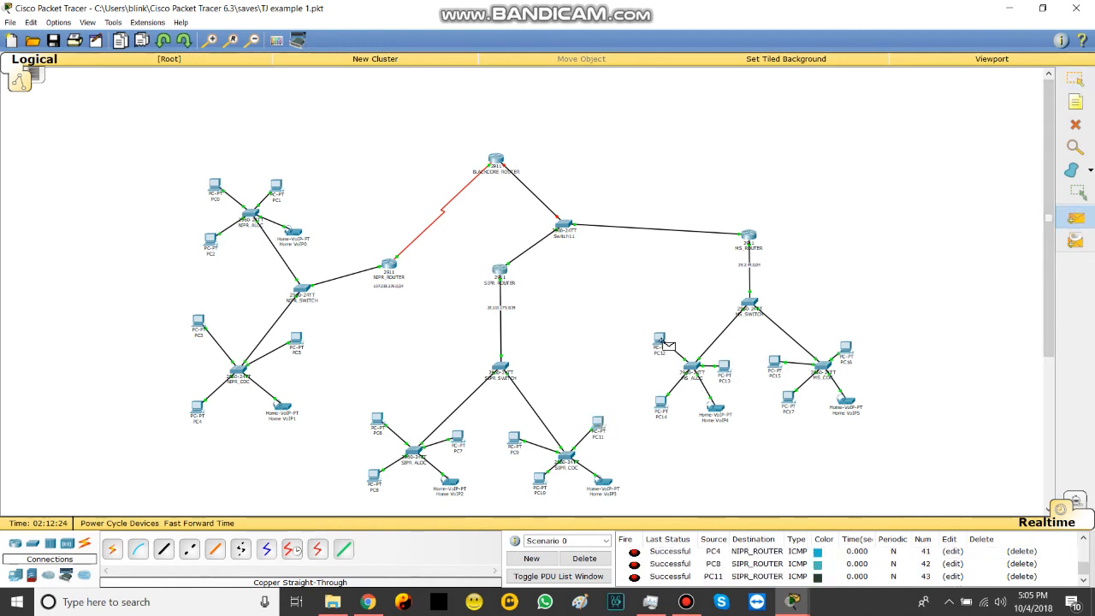
{"action": "left_click", "coordinate": [660, 340]}
{"action": "left_click", "coordinate": [744, 237]}
{"action": "scroll", "coordinate": [833, 552], "scroll_direction": "down", "scroll_amount": 6}
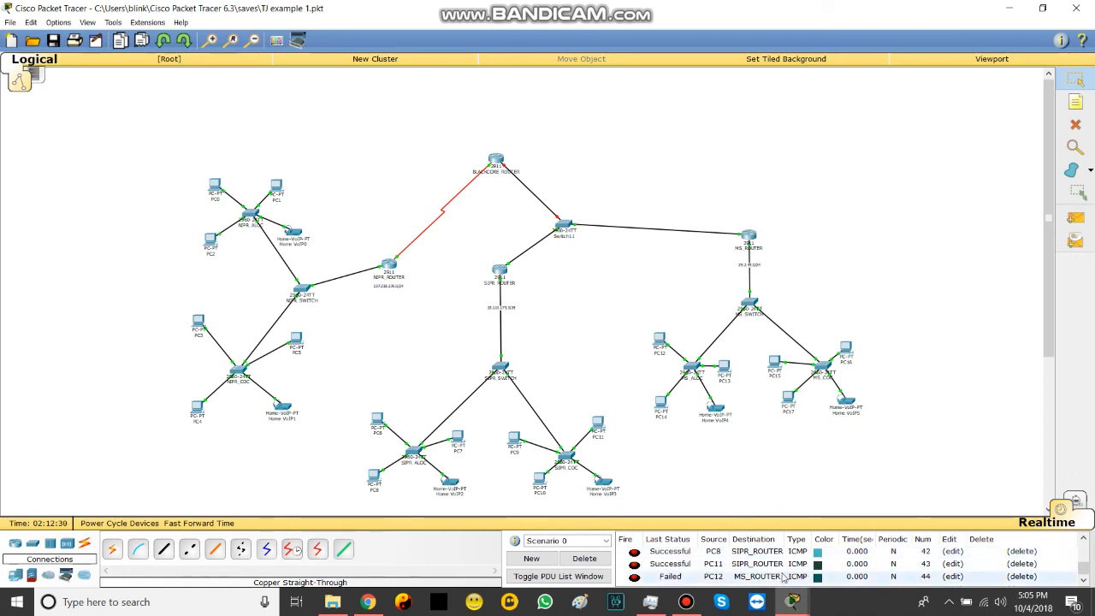
{"action": "left_click", "coordinate": [1076, 217]}
{"action": "left_click", "coordinate": [661, 404]}
{"action": "left_click", "coordinate": [749, 235]}
{"action": "scroll", "coordinate": [800, 569], "scroll_direction": "up", "scroll_amount": 1}
{"action": "scroll", "coordinate": [800, 569], "scroll_direction": "down", "scroll_amount": 2}
{"action": "left_click", "coordinate": [1075, 217]}
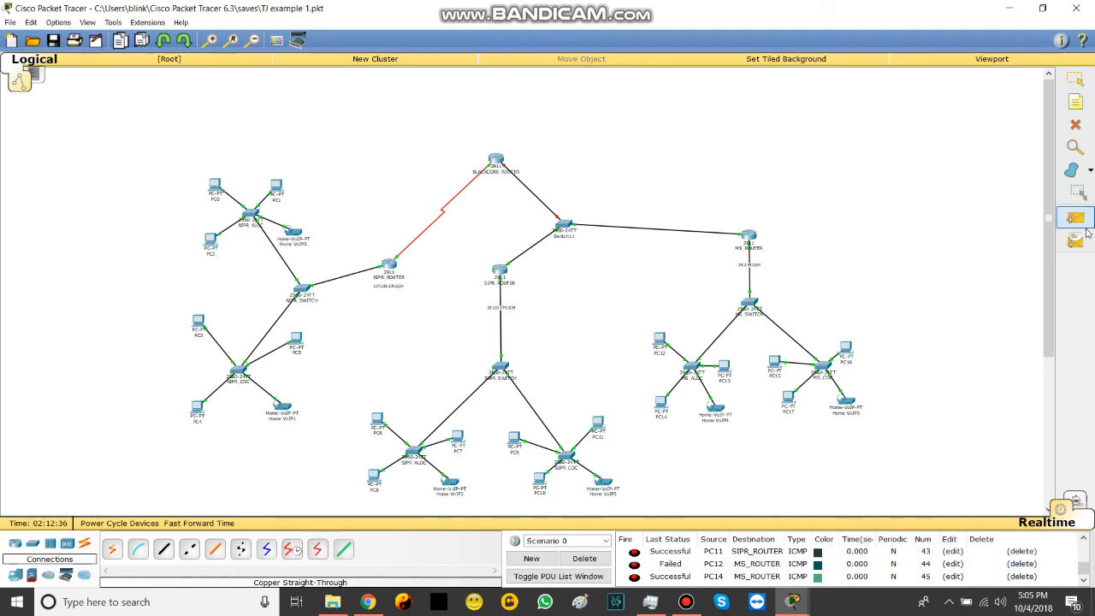
{"action": "left_click", "coordinate": [751, 236]}
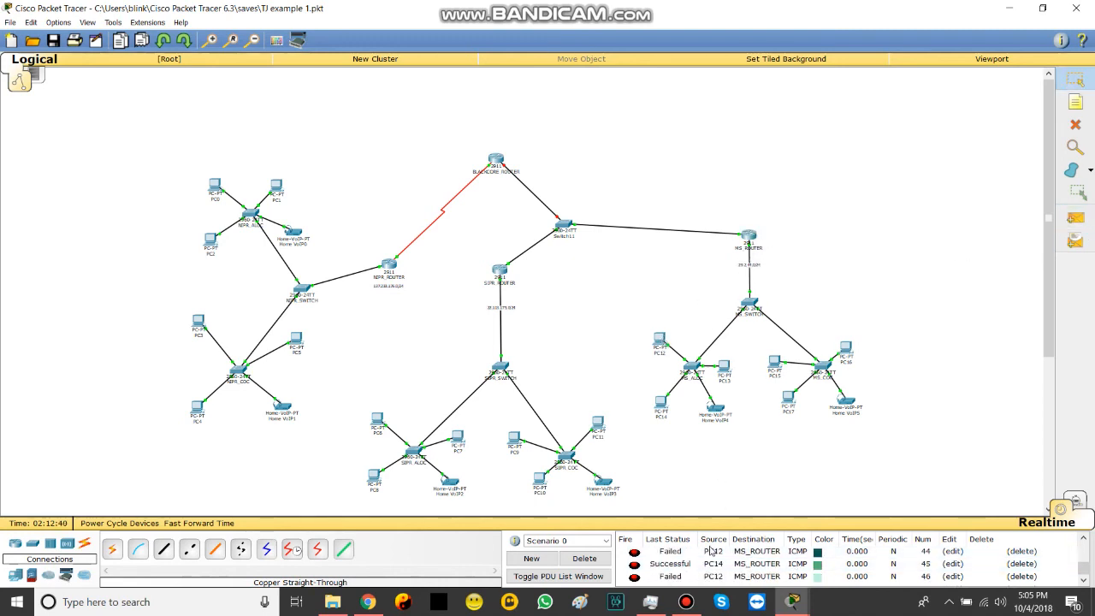
Step: Review the IP configurations of PC12, PC14, PC13, PC15 and PC17
{"action": "left_click", "coordinate": [661, 340]}
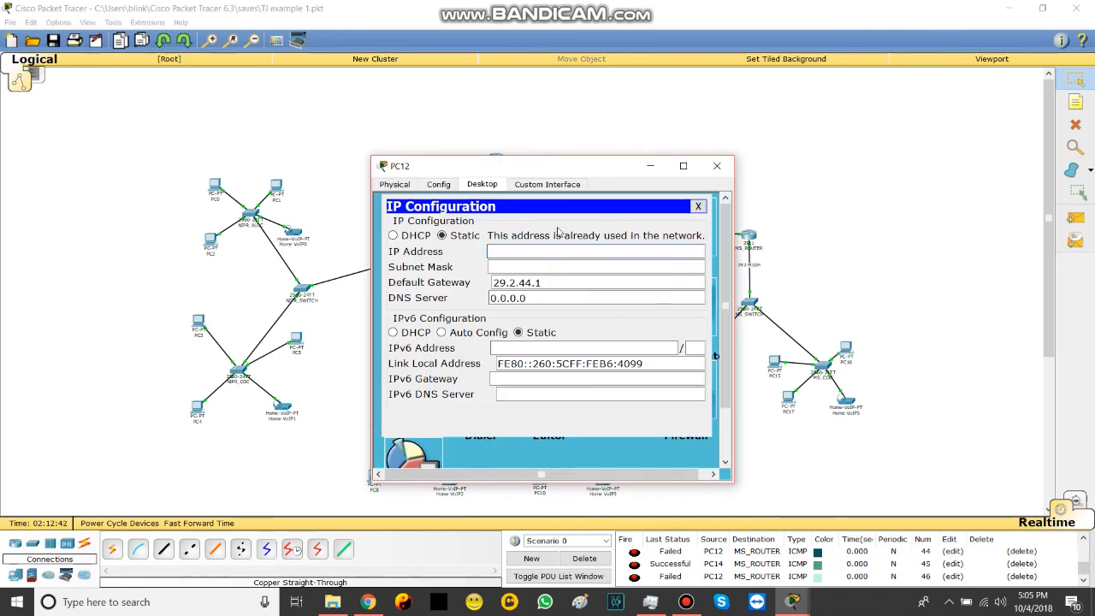
{"action": "left_click_drag", "start_coordinate": [585, 167], "coordinate": [414, 167]}
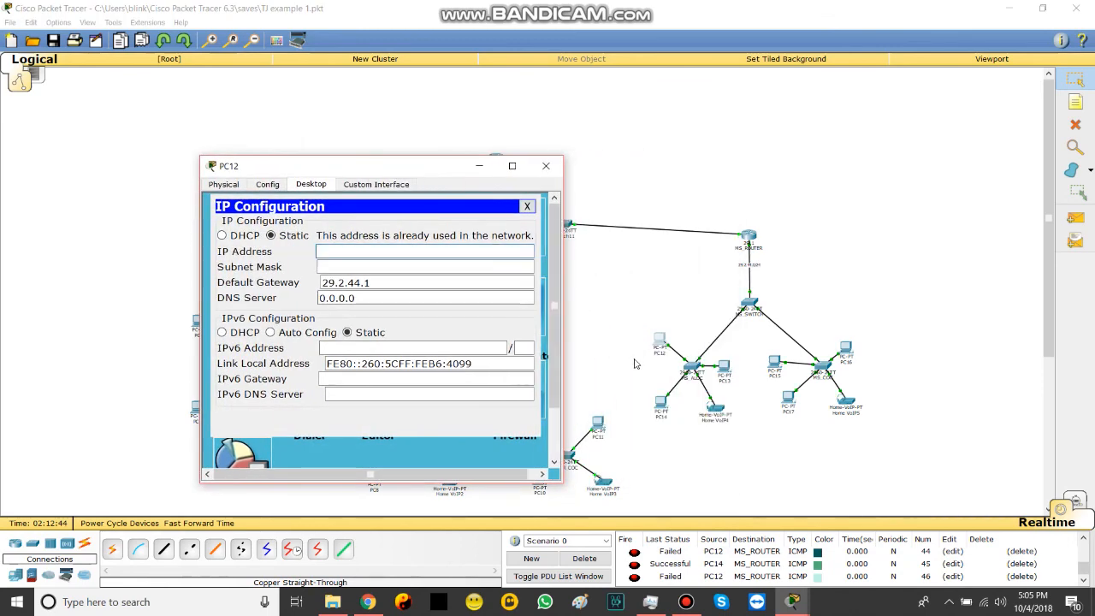
{"action": "left_click", "coordinate": [661, 414]}
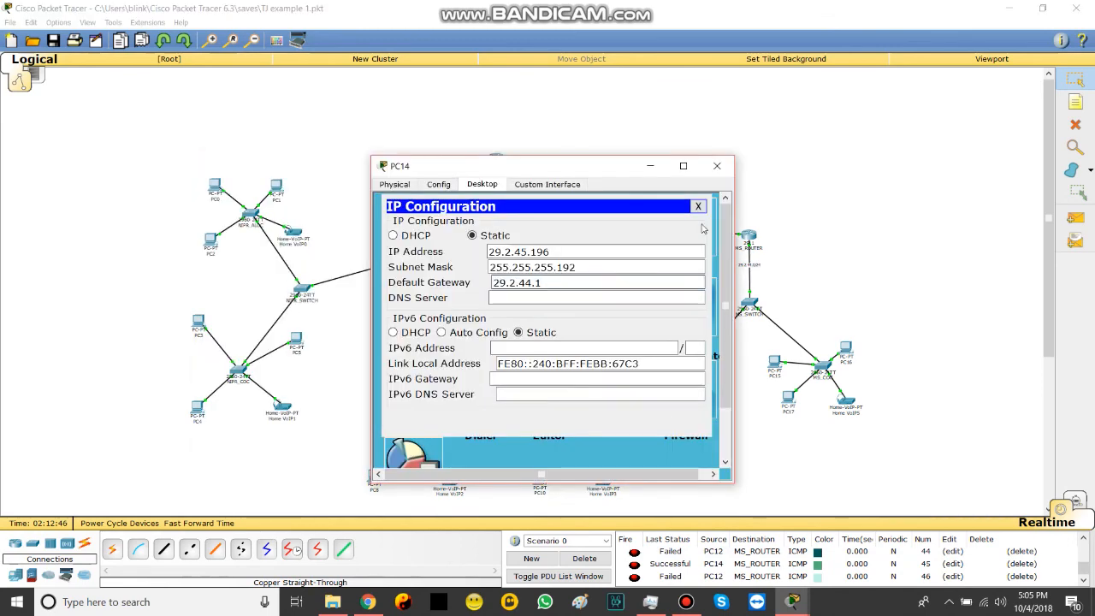
{"action": "left_click", "coordinate": [719, 167]}
{"action": "left_click", "coordinate": [727, 374]}
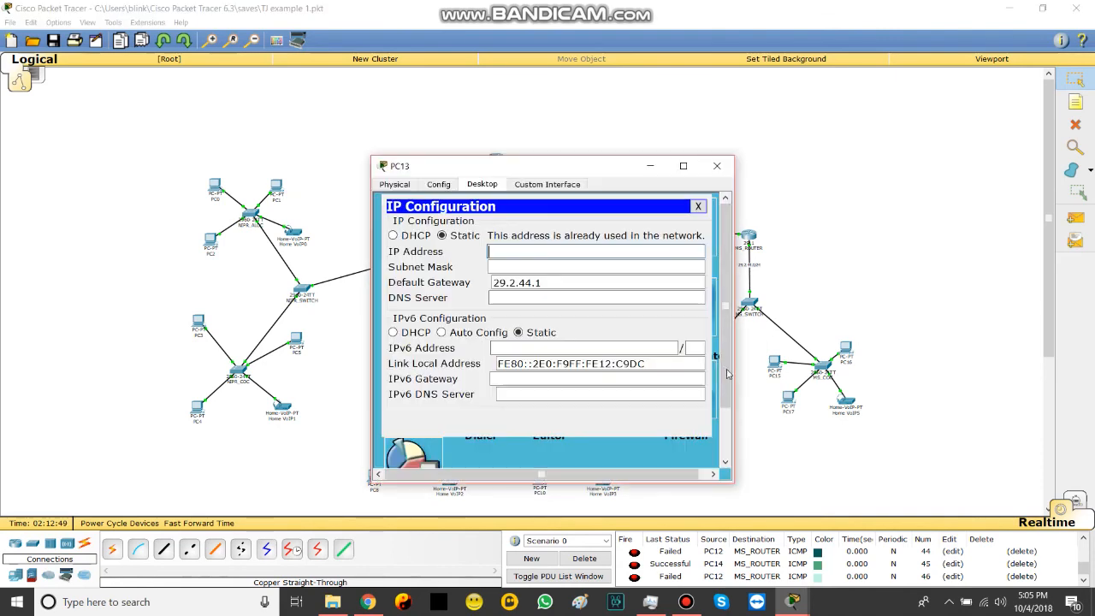
{"action": "left_click", "coordinate": [719, 168]}
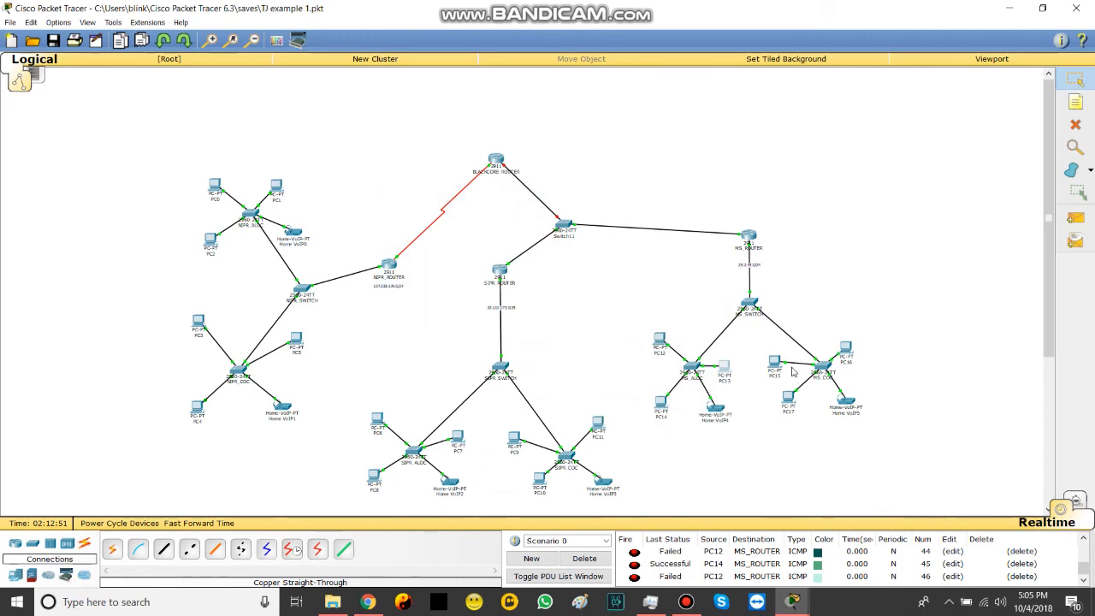
{"action": "left_click", "coordinate": [774, 363]}
{"action": "left_click", "coordinate": [719, 167]}
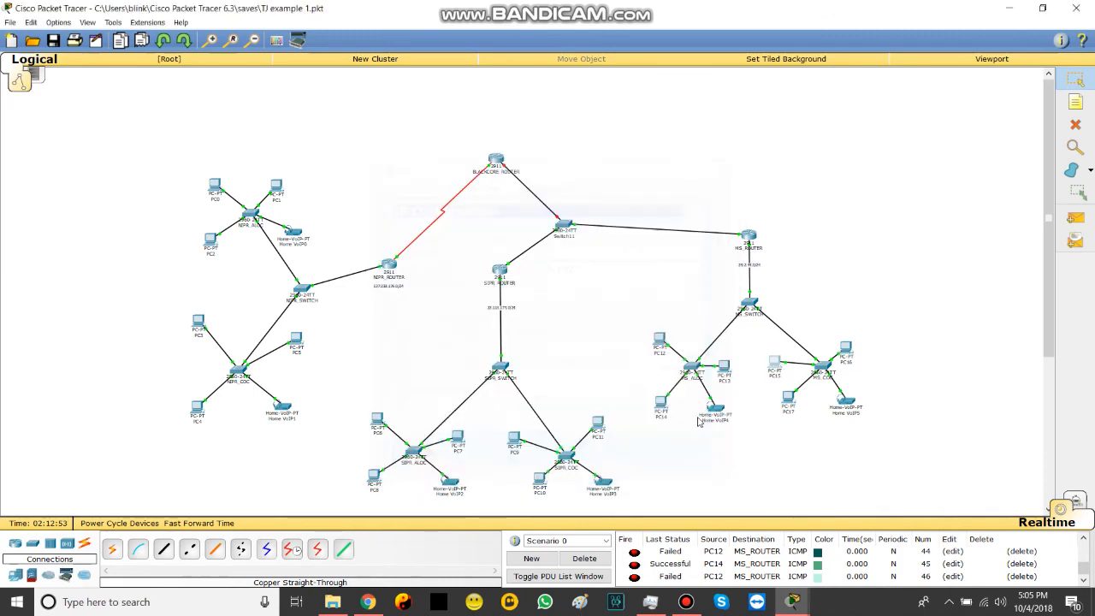
{"action": "left_click", "coordinate": [790, 402]}
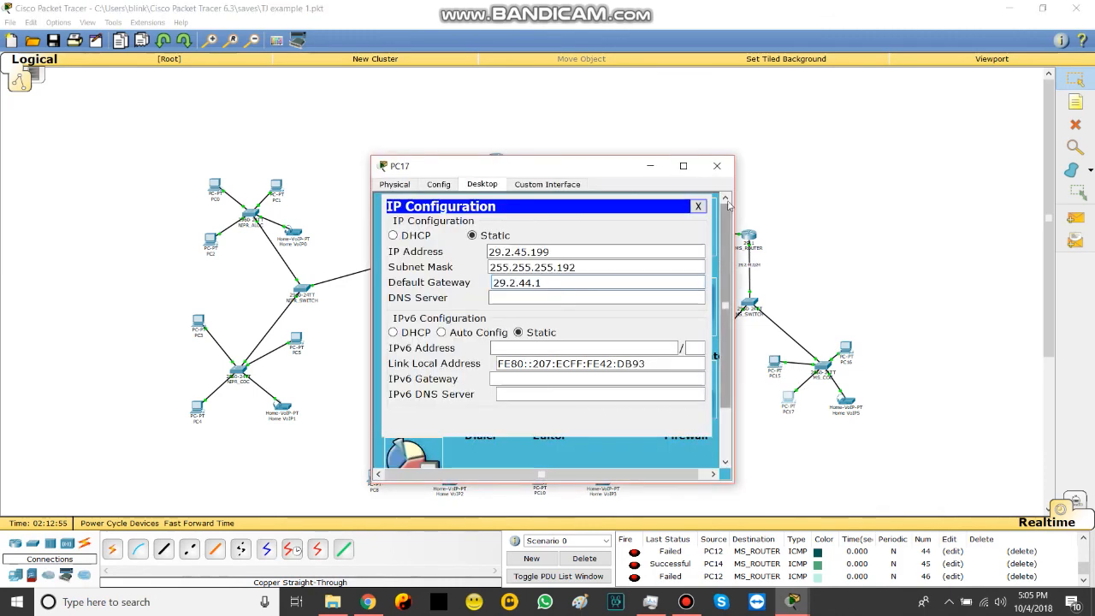
{"action": "left_click", "coordinate": [718, 166]}
{"action": "left_click", "coordinate": [661, 406]}
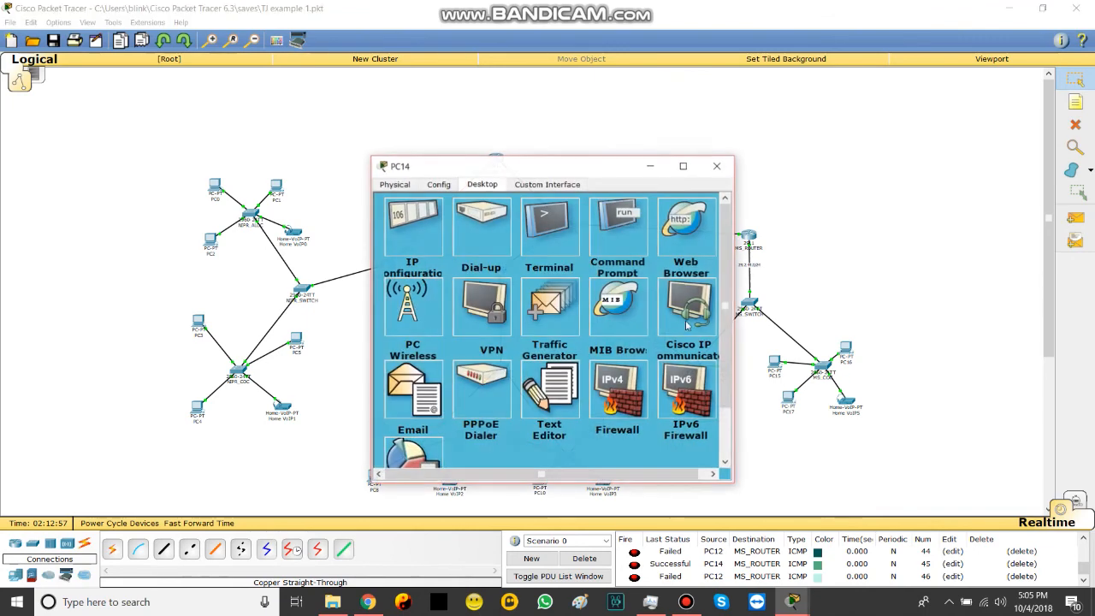
{"action": "left_click", "coordinate": [432, 225]}
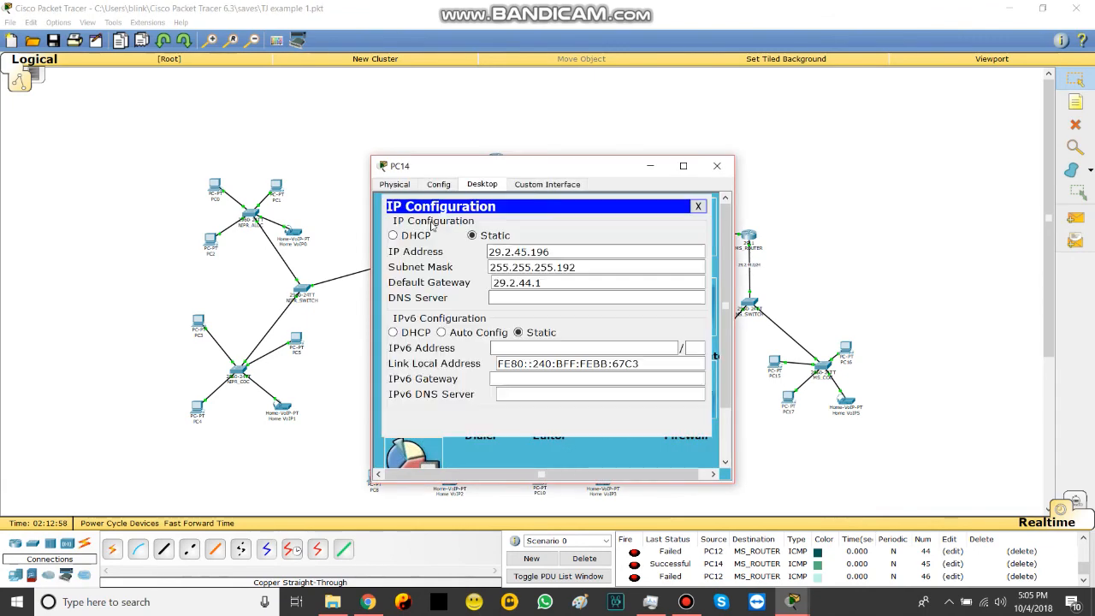
{"action": "left_click", "coordinate": [717, 166]}
Step: Start editing PC13's IP address, dismiss the invalid-address error, and copy PC14's address 29.2.45.196
{"action": "left_click", "coordinate": [731, 380]}
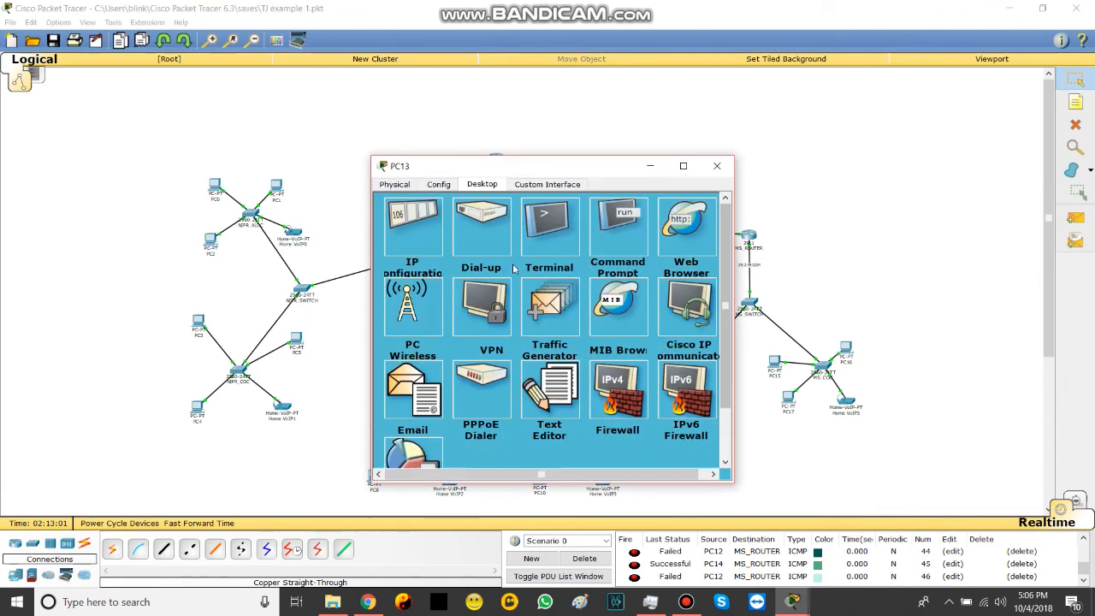
{"action": "left_click", "coordinate": [449, 235]}
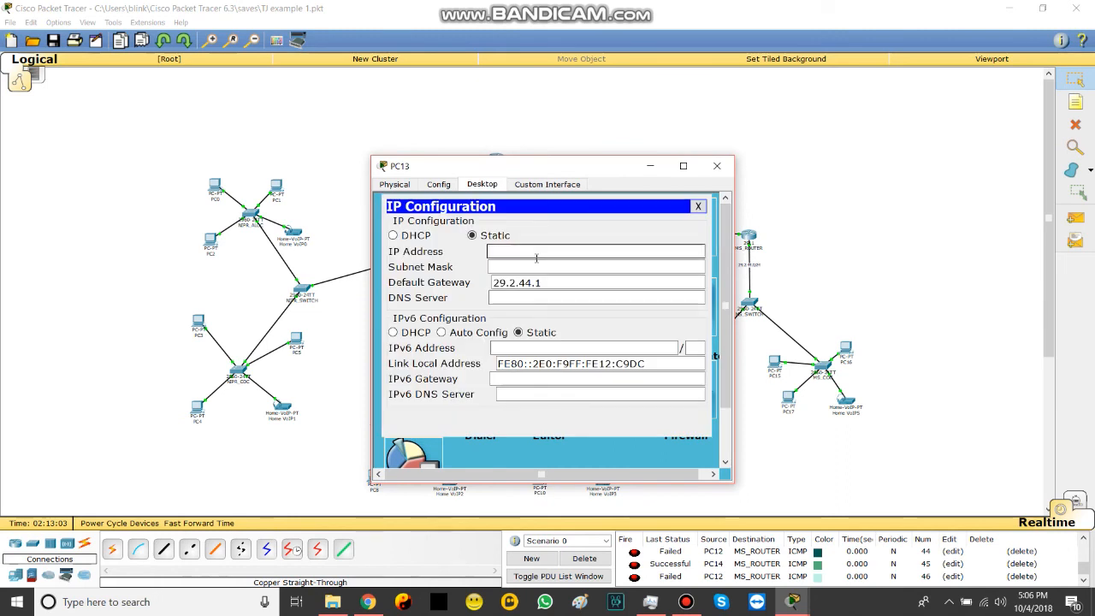
{"action": "left_click", "coordinate": [537, 252]}
{"action": "type", "text": "29.2.45"}
{"action": "left_click_drag", "start_coordinate": [562, 174], "coordinate": [417, 173]}
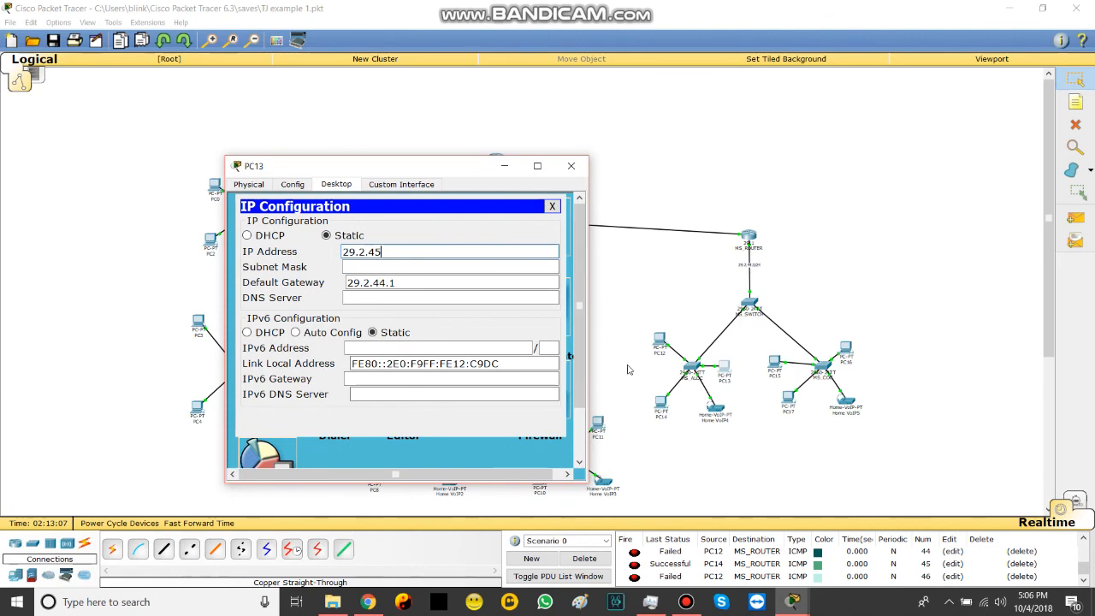
{"action": "left_click", "coordinate": [661, 404]}
{"action": "left_click", "coordinate": [588, 308]}
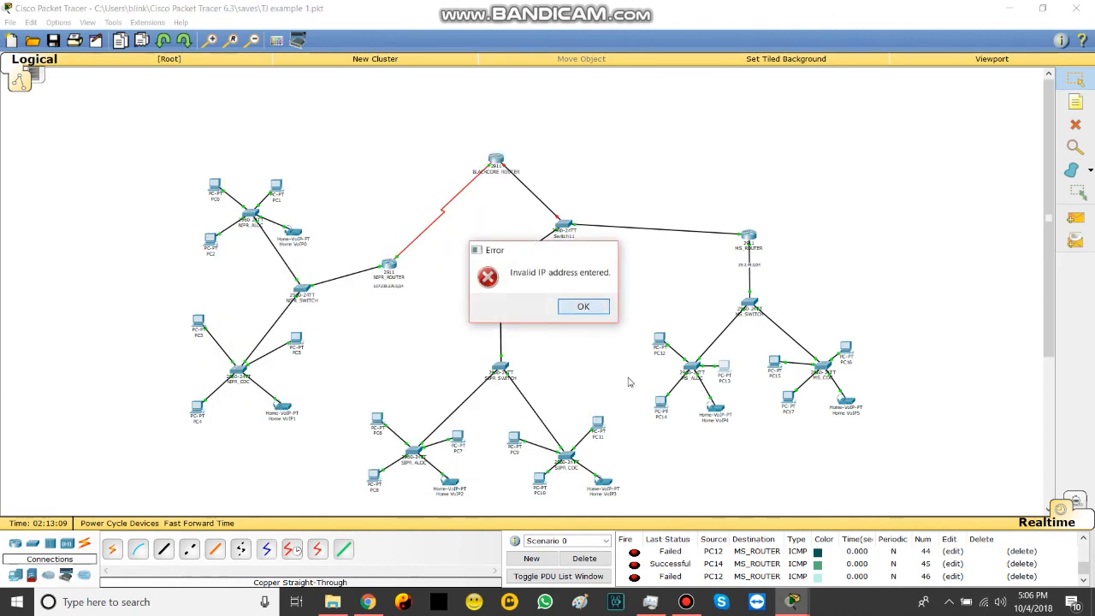
{"action": "left_click", "coordinate": [656, 408]}
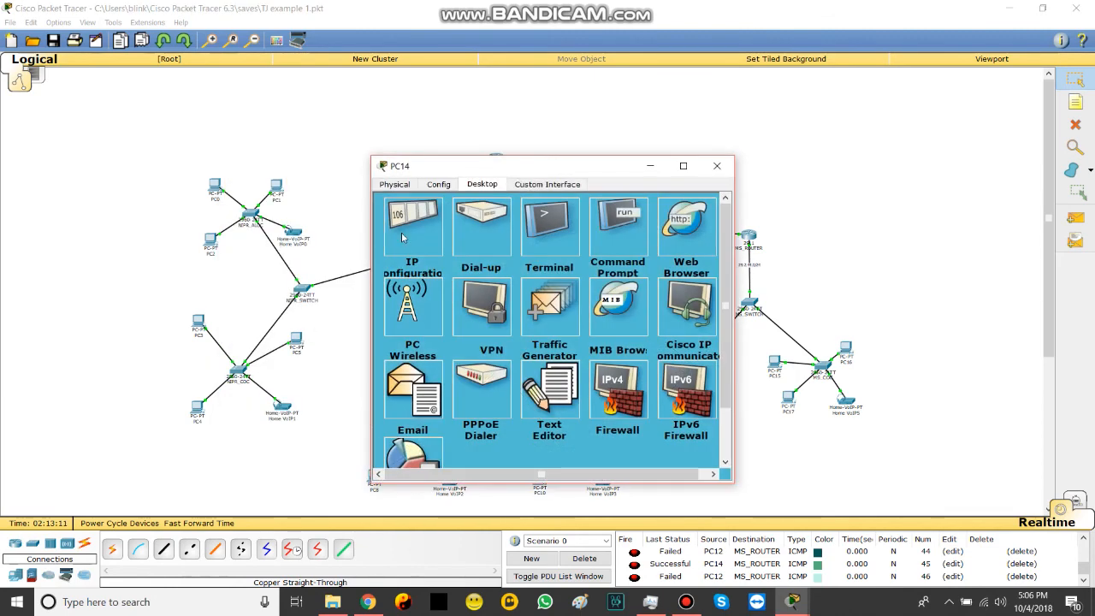
{"action": "left_click", "coordinate": [404, 231]}
{"action": "left_click_drag", "start_coordinate": [569, 252], "coordinate": [482, 255]}
{"action": "key", "text": "ctrl+c"}
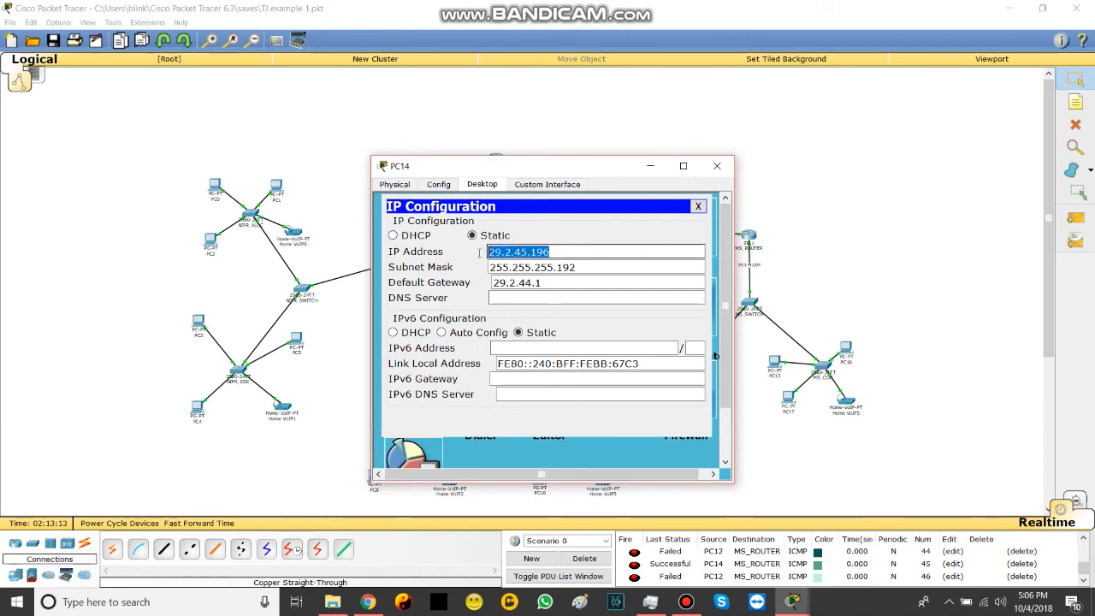
{"action": "left_click", "coordinate": [653, 169]}
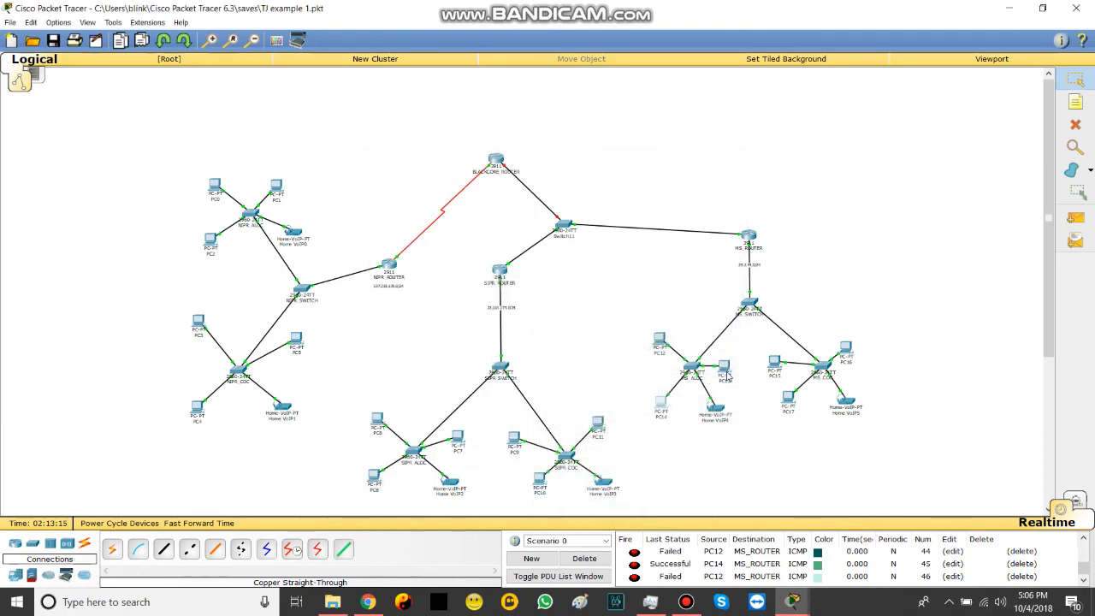
Step: Set PC13's IP to 29.2.45.195 with subnet mask 255.255.255.192
{"action": "left_click", "coordinate": [725, 370]}
{"action": "left_click", "coordinate": [403, 253]}
{"action": "key", "text": "ctrl+v"}
{"action": "key", "text": "BackSpace"}
{"action": "type", "text": "5"}
{"action": "key", "text": "Tab"}
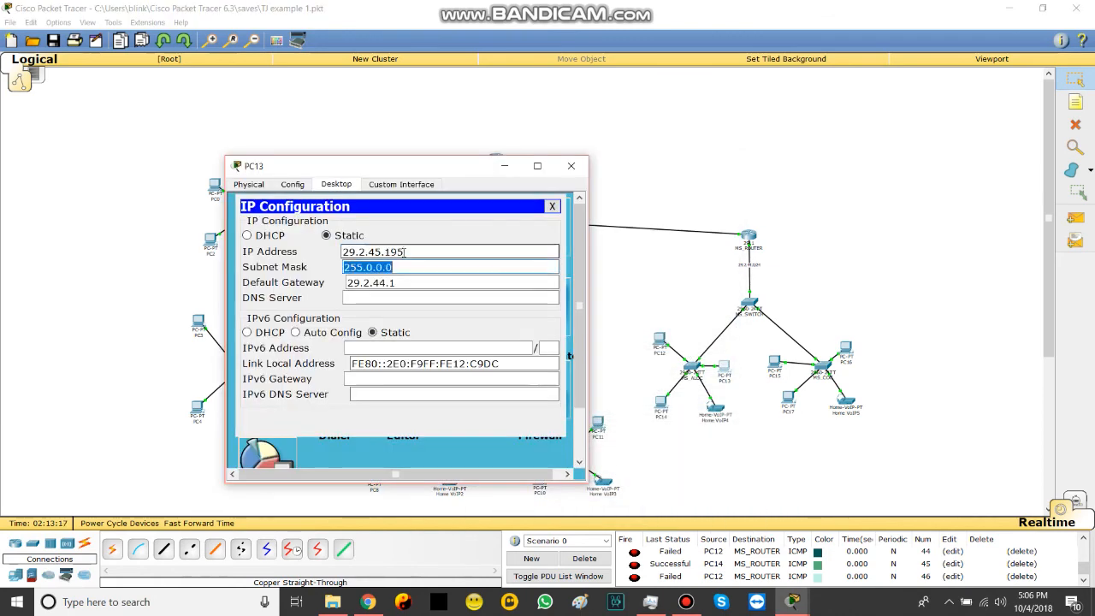
{"action": "type", "text": "255."}
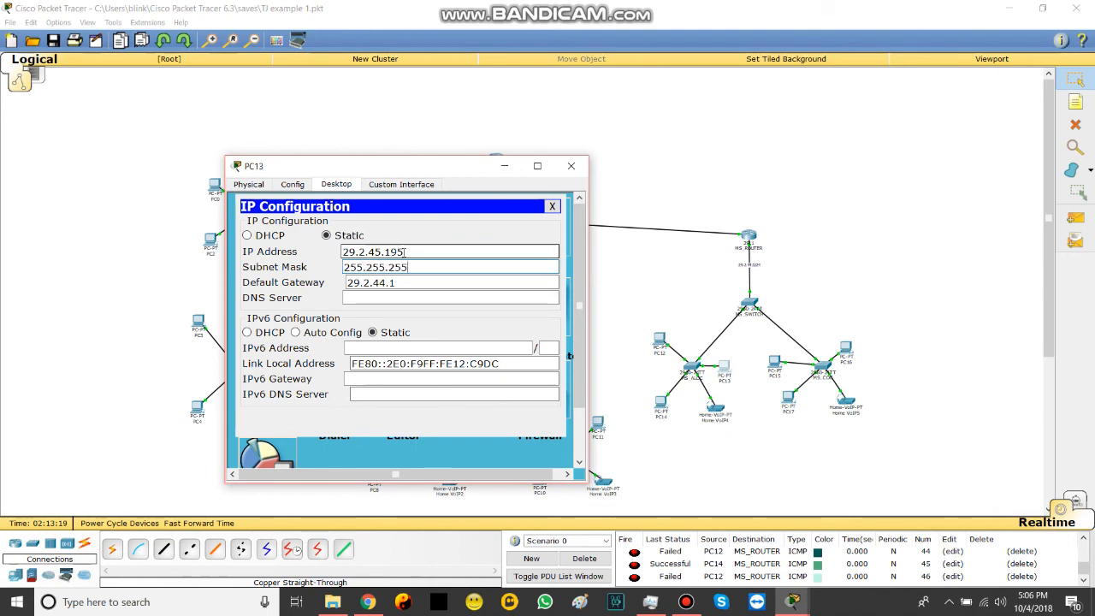
{"action": "left_click", "coordinate": [649, 441]}
{"action": "left_click", "coordinate": [657, 401]}
{"action": "left_click", "coordinate": [824, 497]}
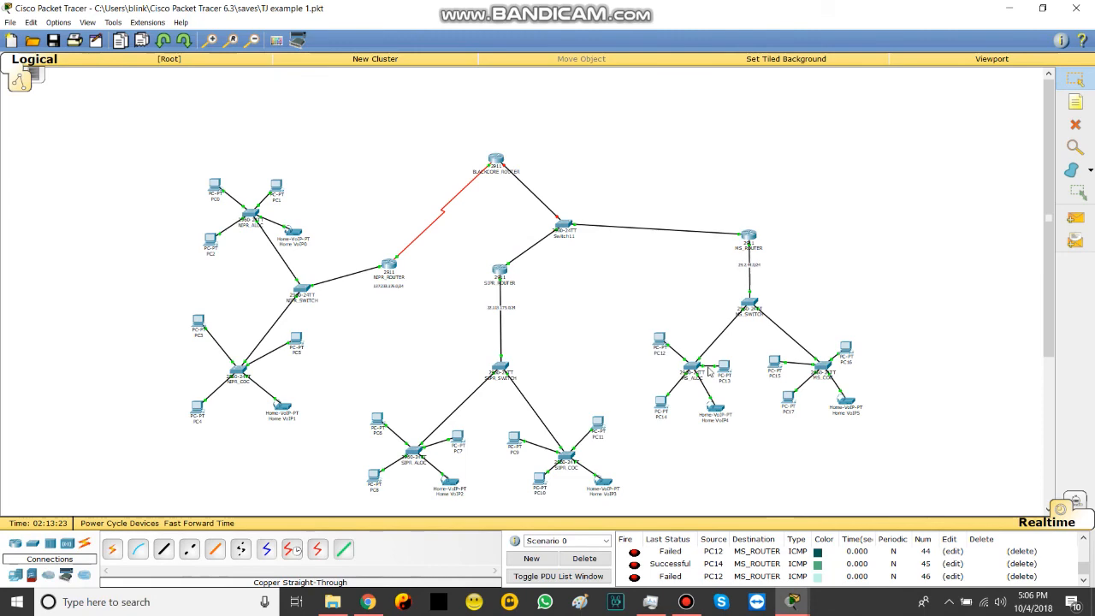
{"action": "left_click", "coordinate": [725, 369]}
{"action": "key", "text": "BackSpace"}
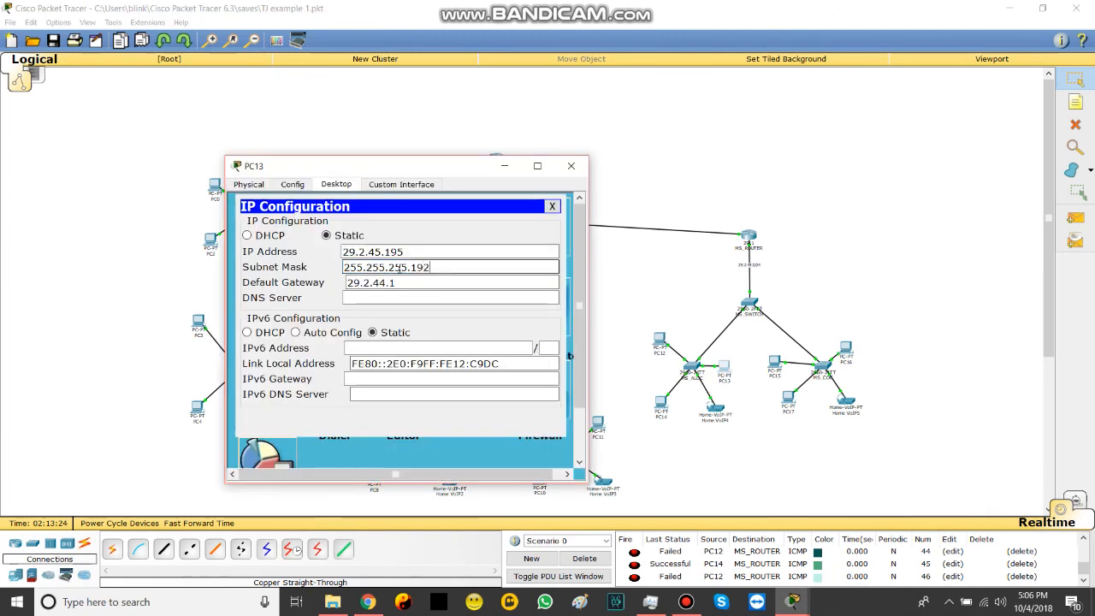
{"action": "left_click", "coordinate": [678, 478]}
Step: Set PC12's IP to 29.2.45.194 with subnet mask 255.255.255.192
{"action": "left_click", "coordinate": [658, 339]}
{"action": "key", "text": "ctrl+v"}
{"action": "type", "text": "4"}
{"action": "key", "text": "Tab"}
{"action": "type", "text": "255"}
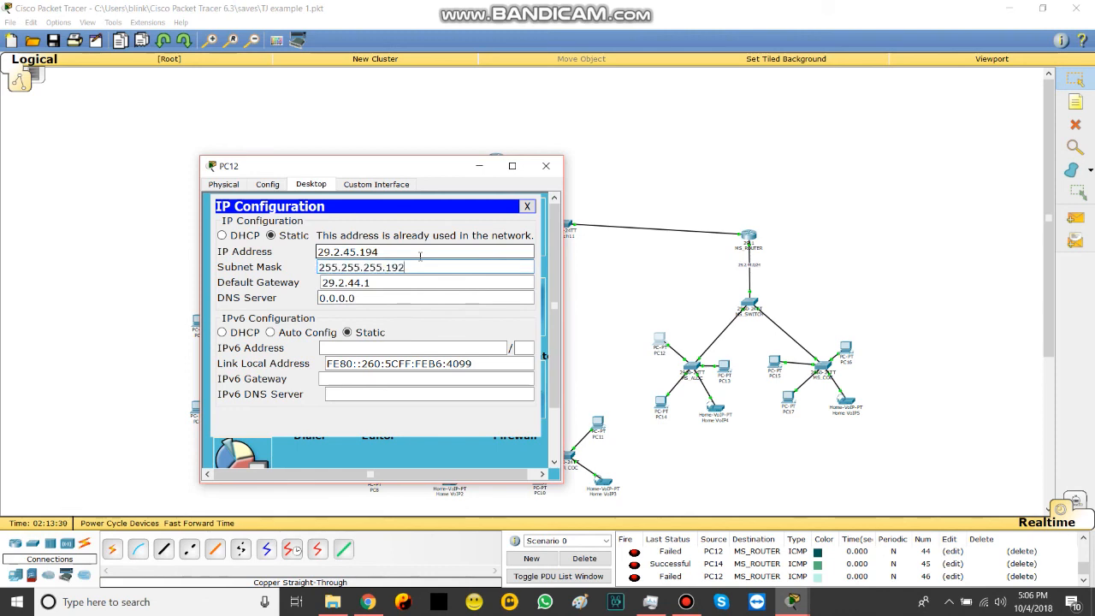
{"action": "left_click", "coordinate": [765, 462]}
{"action": "left_click", "coordinate": [1075, 224]}
Step: Send simple PDU pings from PC12 and from PC13 to MS_ROUTER
{"action": "left_click", "coordinate": [658, 341]}
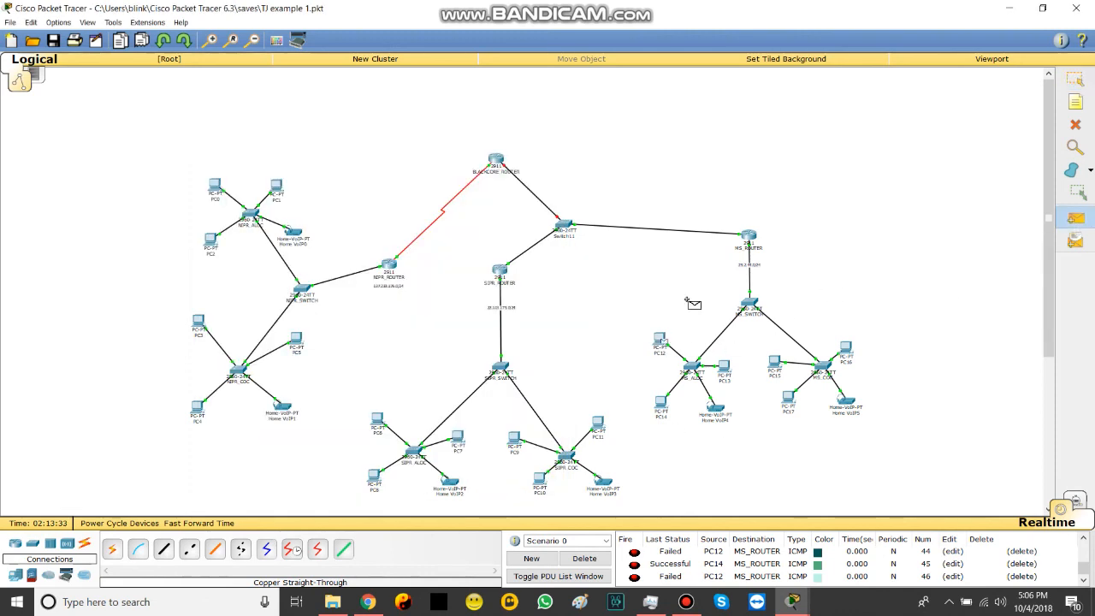
{"action": "left_click", "coordinate": [745, 237]}
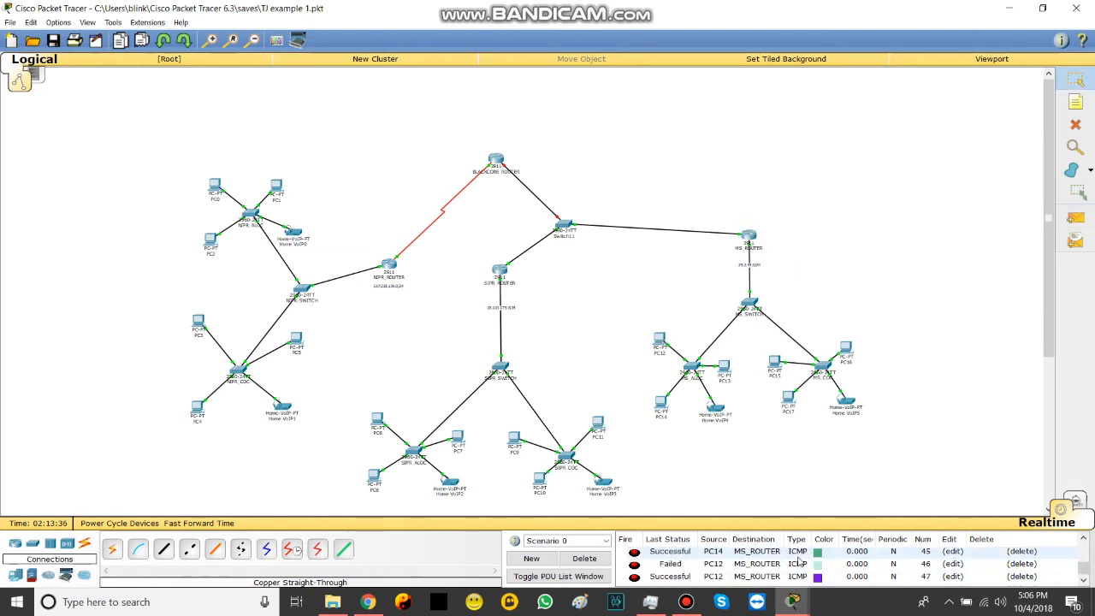
{"action": "left_click", "coordinate": [1075, 218]}
{"action": "left_click", "coordinate": [724, 367]}
{"action": "left_click", "coordinate": [749, 239]}
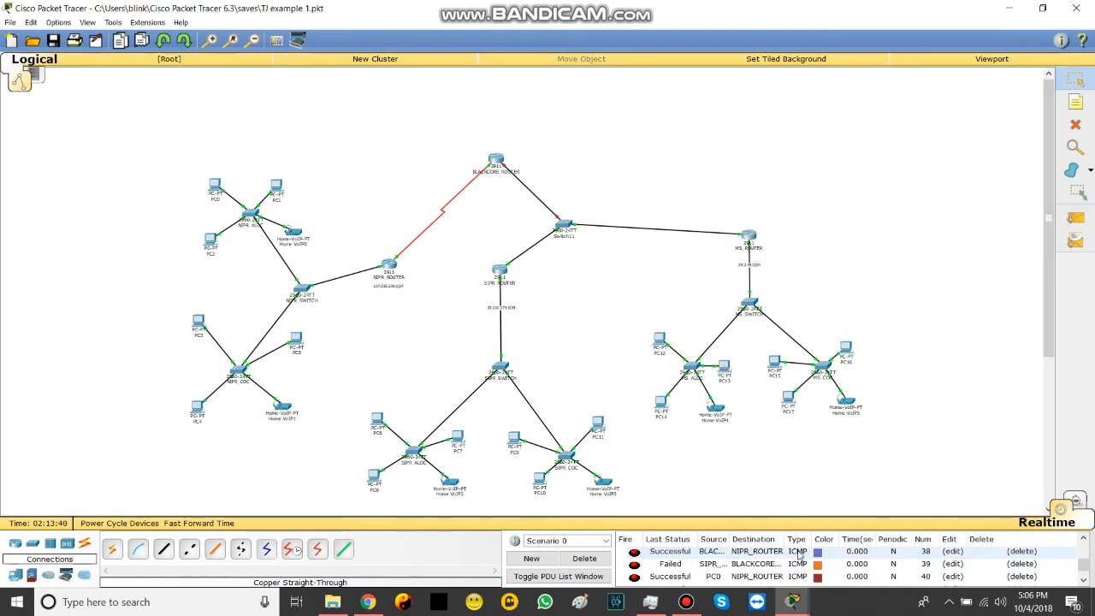
Step: Ping NIPR_ROUTER to BLACKCORE_ROUTER and back, then check the PDU list for success
{"action": "left_click", "coordinate": [1076, 219]}
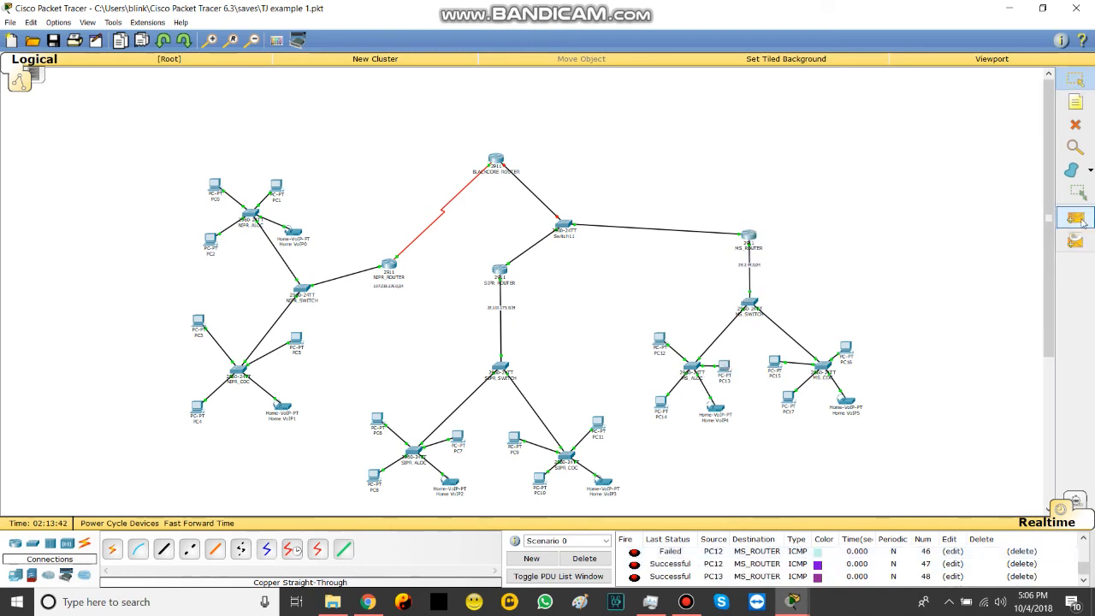
{"action": "left_click", "coordinate": [390, 267]}
{"action": "left_click", "coordinate": [496, 161]}
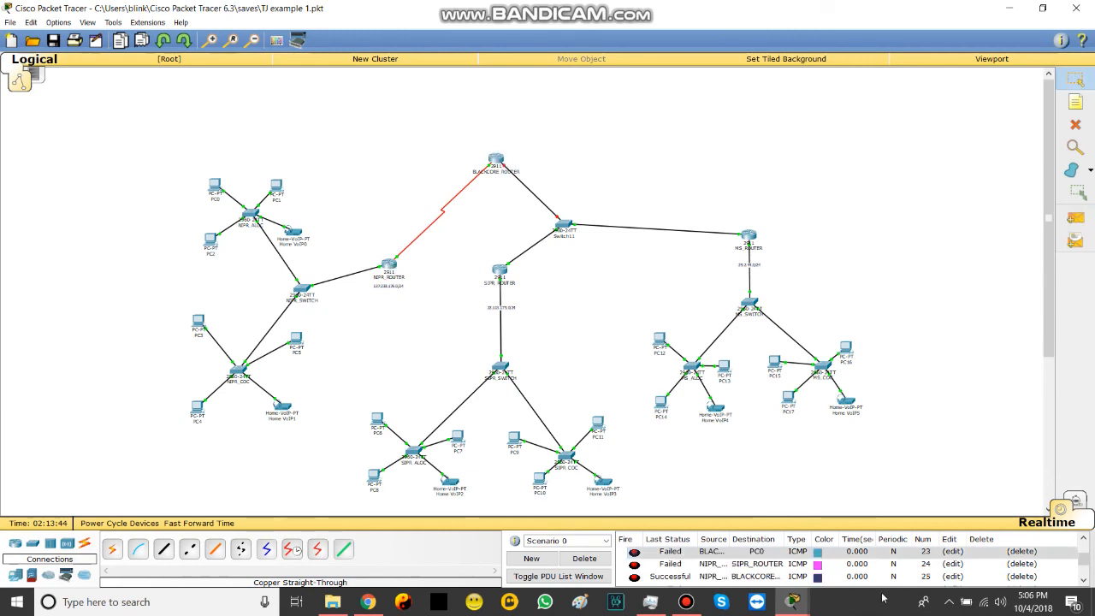
{"action": "scroll", "coordinate": [895, 564], "scroll_direction": "down", "scroll_amount": 10}
{"action": "scroll", "coordinate": [895, 563], "scroll_direction": "down", "scroll_amount": 2}
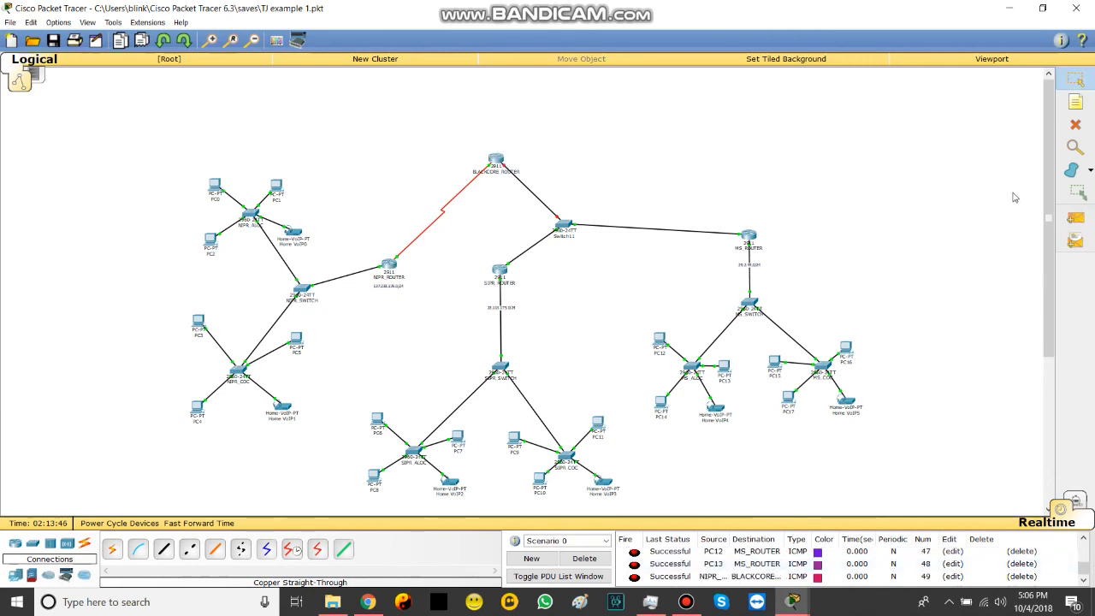
{"action": "left_click", "coordinate": [1075, 218]}
{"action": "left_click", "coordinate": [498, 161]}
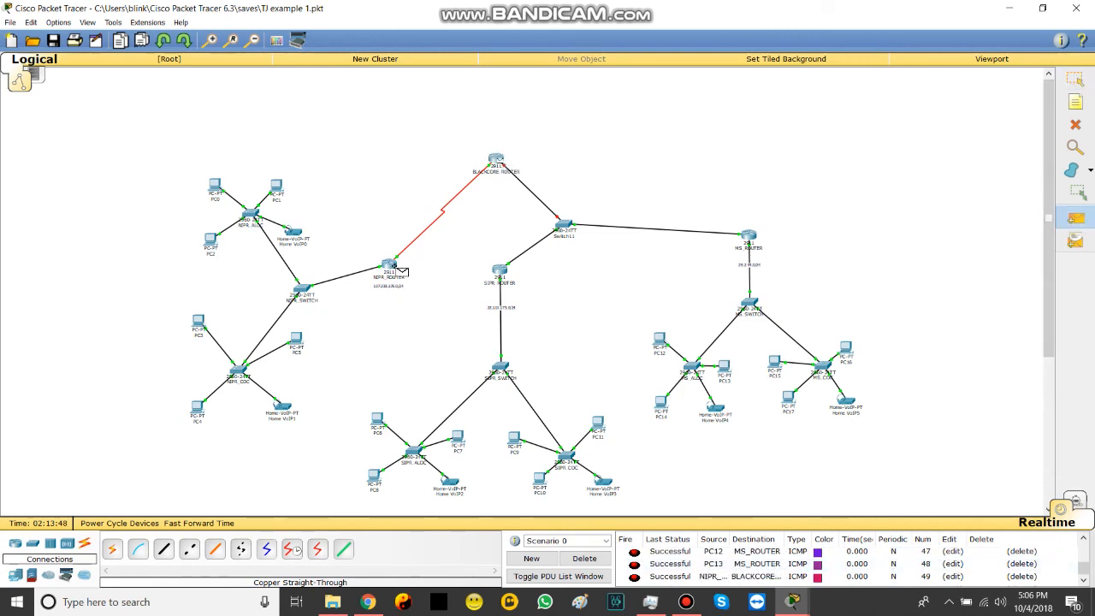
{"action": "left_click", "coordinate": [390, 267]}
{"action": "scroll", "coordinate": [798, 553], "scroll_direction": "down", "scroll_amount": 8}
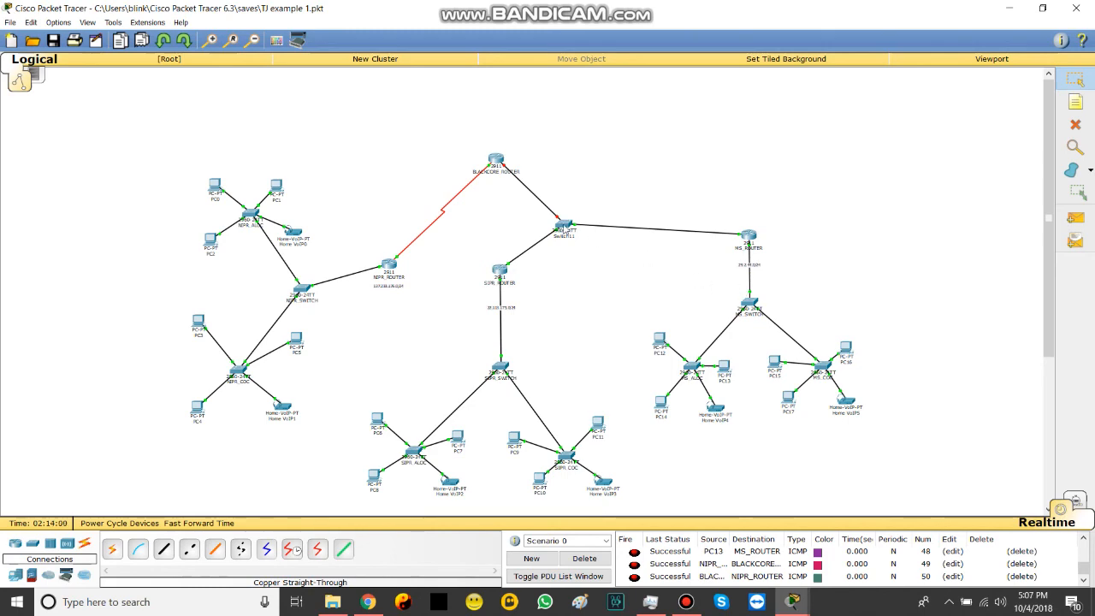
Step: Open and close Switch11's command line, then box-select the area around Switch11
{"action": "left_click", "coordinate": [566, 229]}
{"action": "left_click", "coordinate": [997, 163]}
{"action": "left_click_drag", "start_coordinate": [600, 201], "coordinate": [551, 275]}
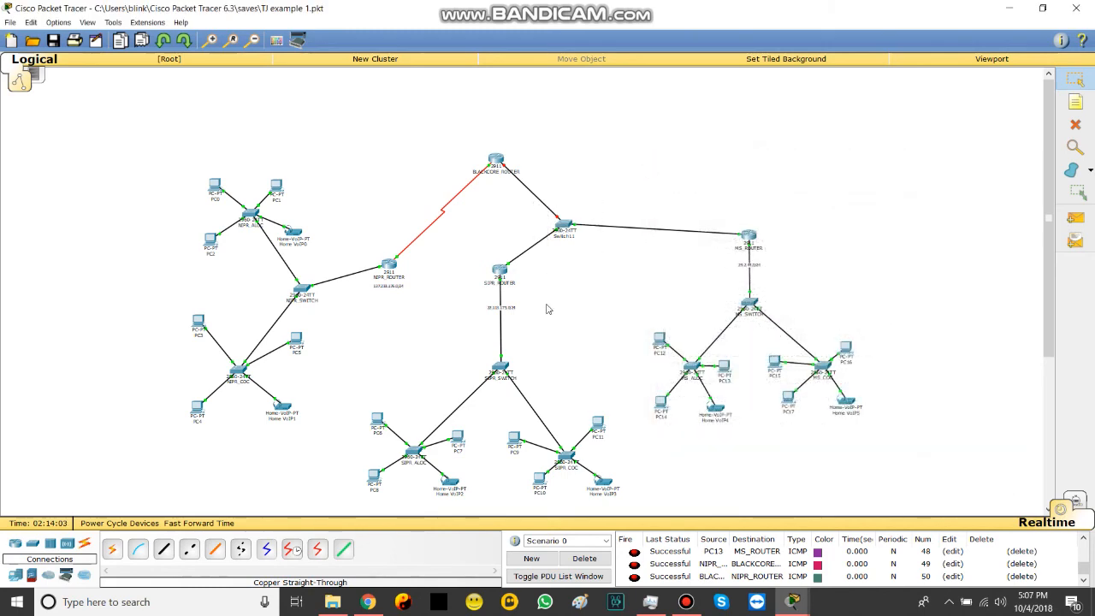